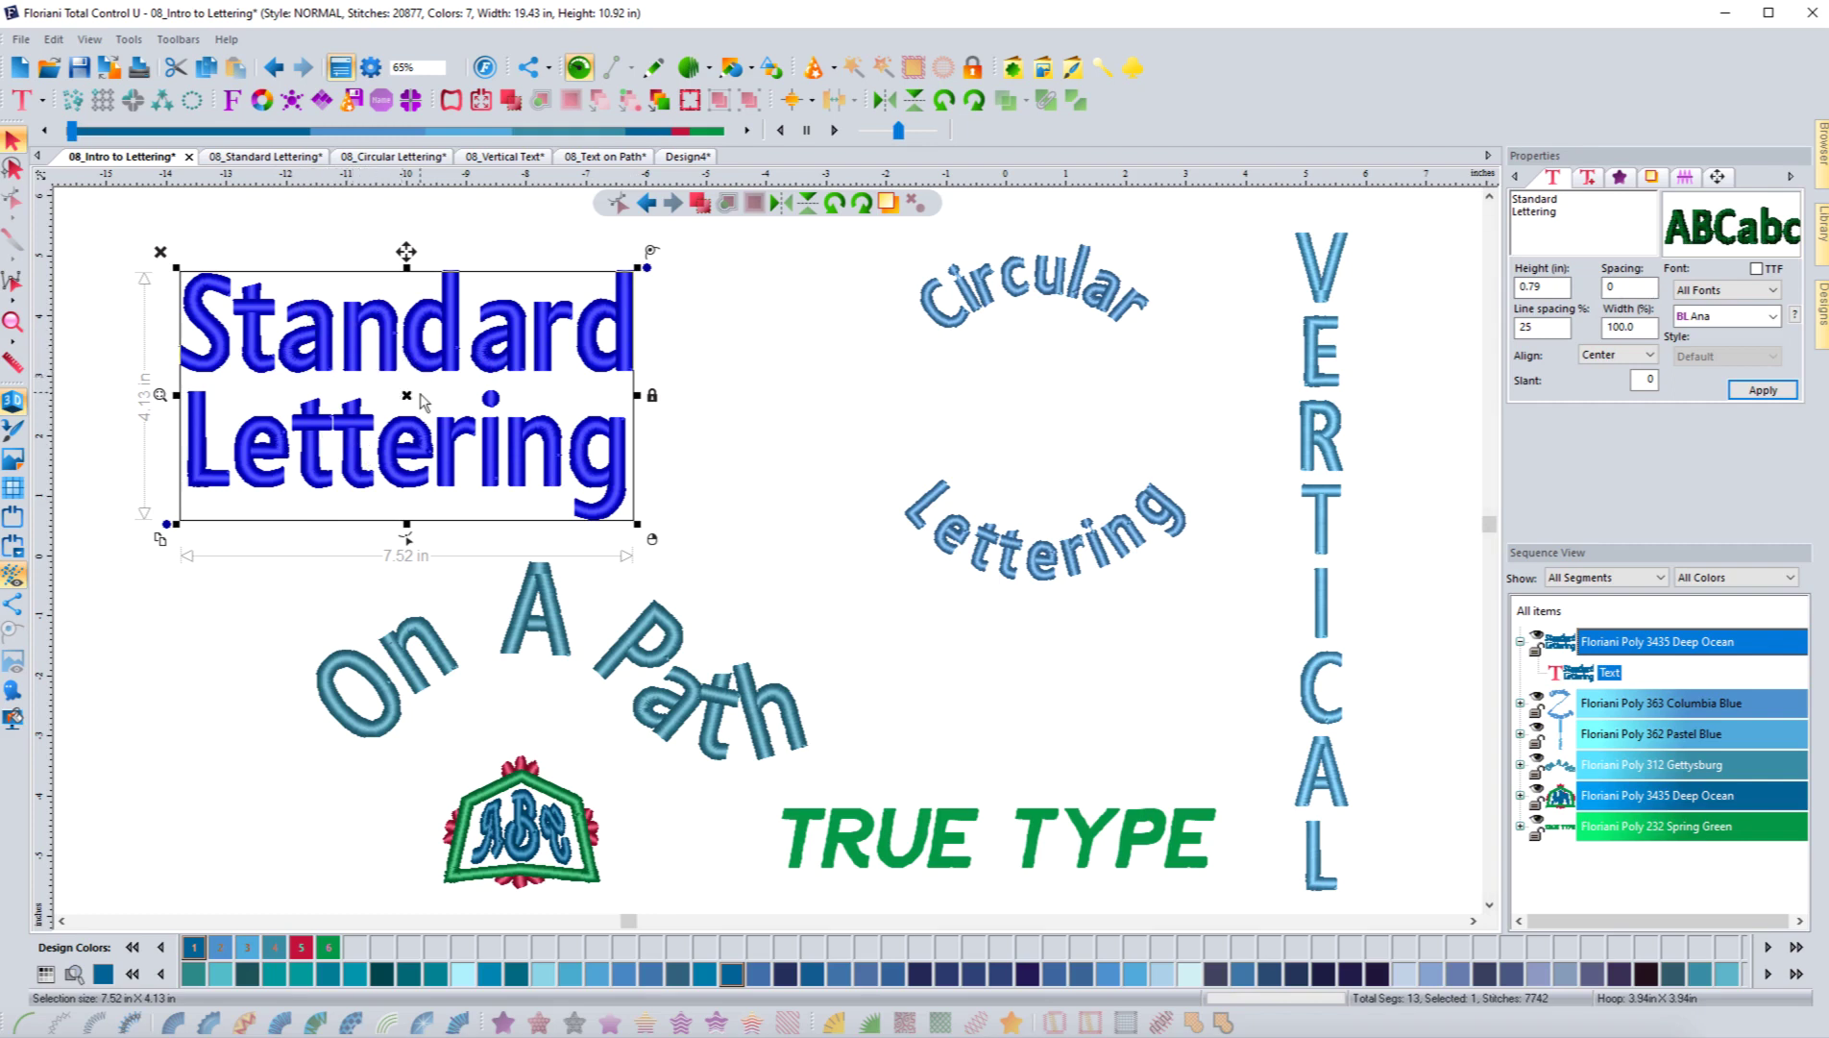
# Select the Standard Lettering text on the canvas and open it for text editing.
pyautogui.click(709, 380)
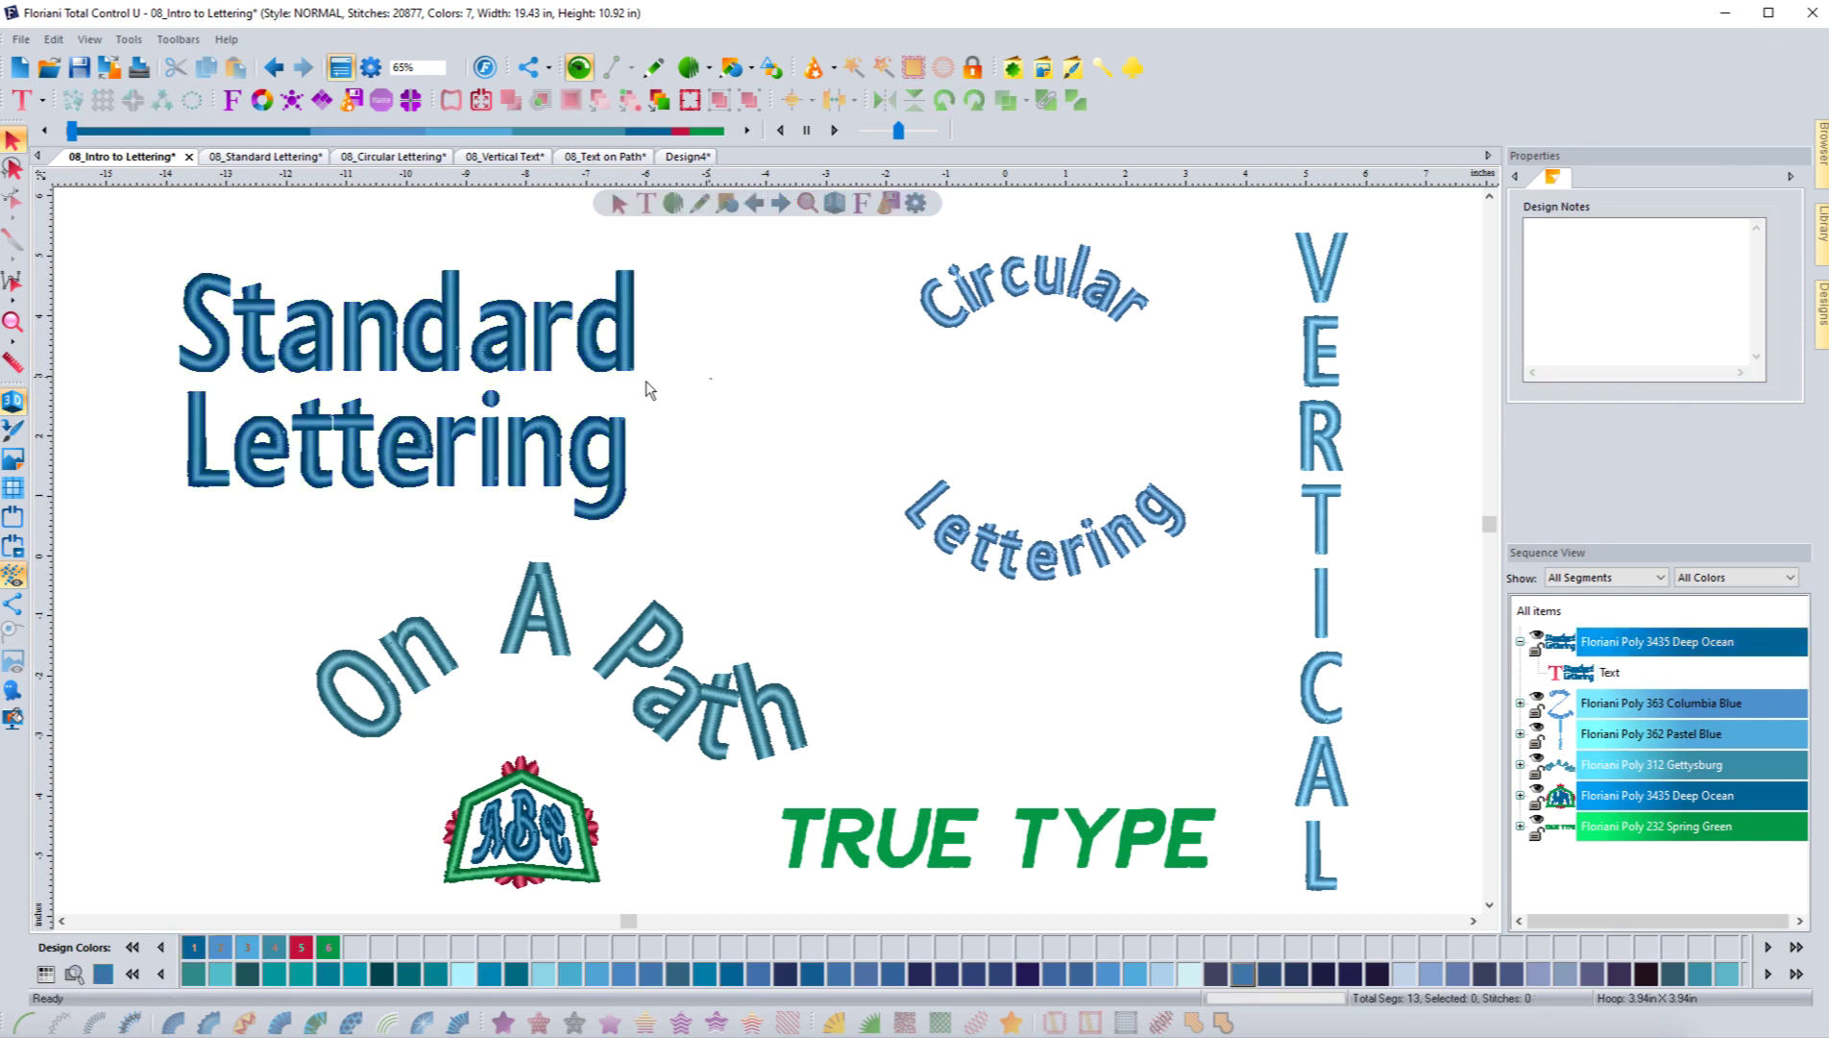
pyautogui.click(445, 374)
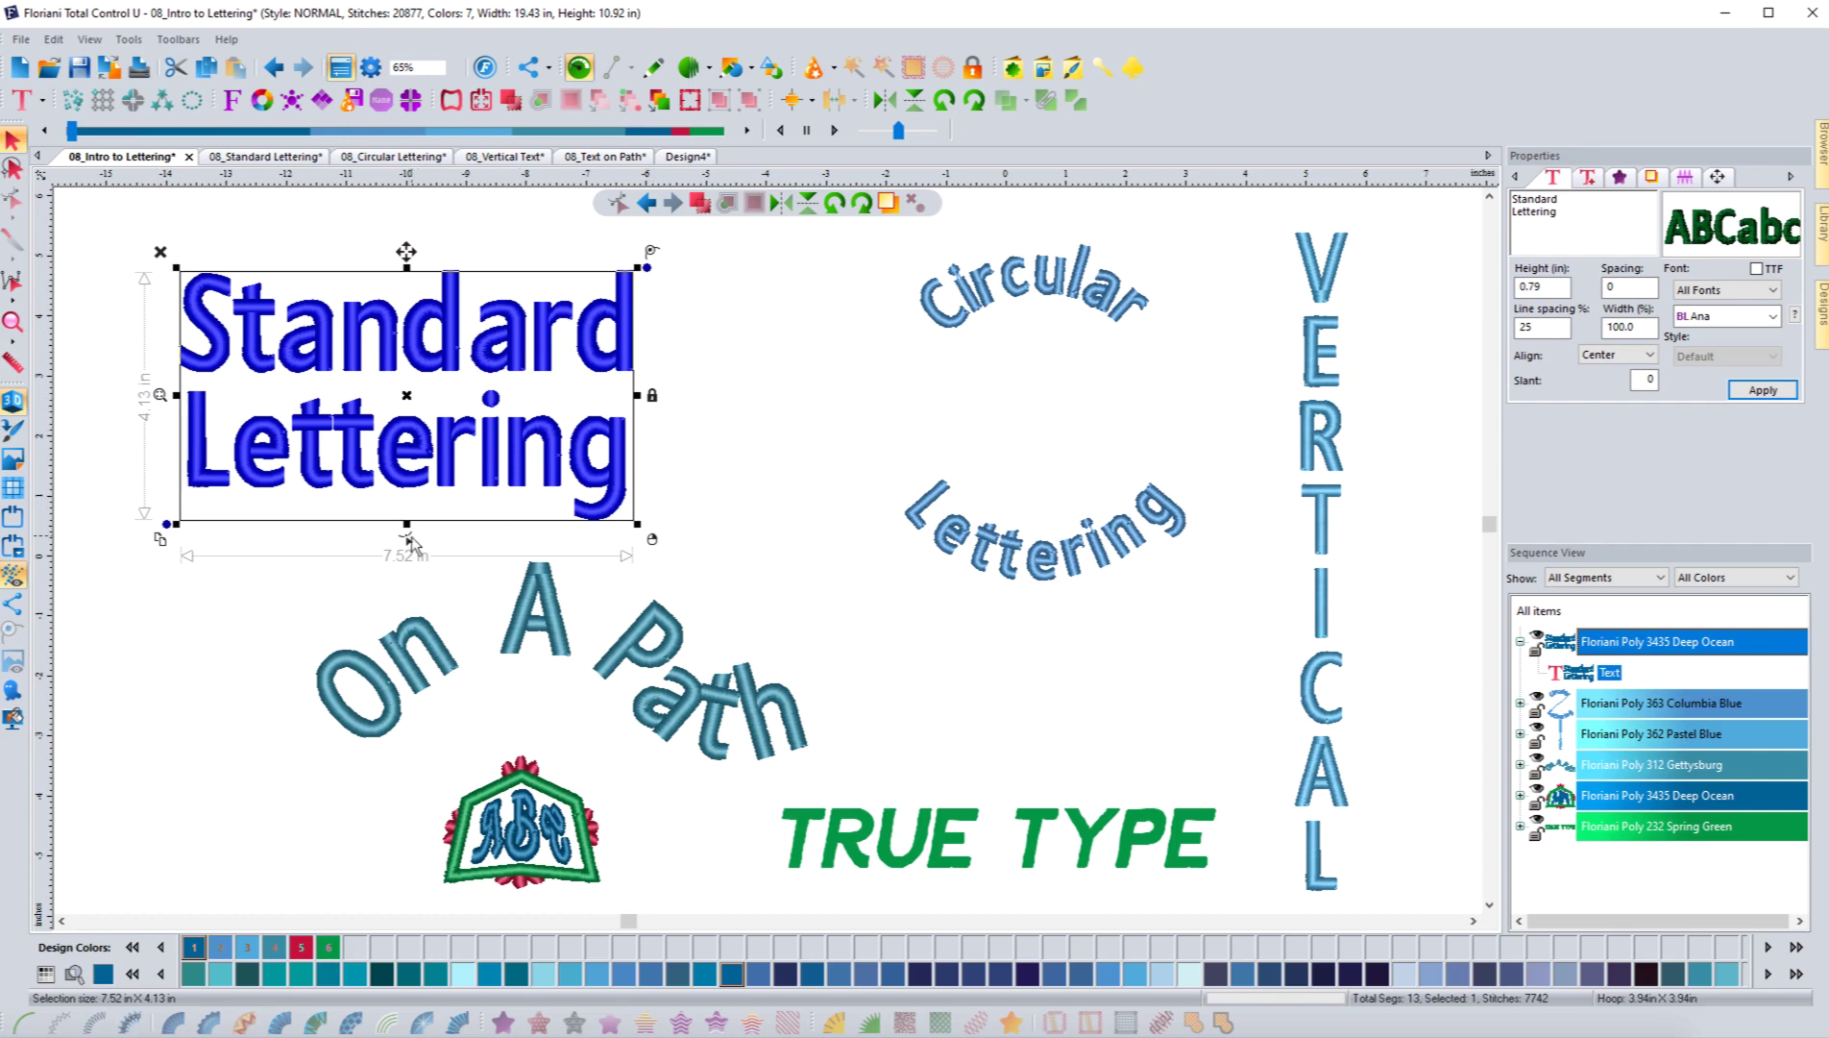
pyautogui.click(408, 539)
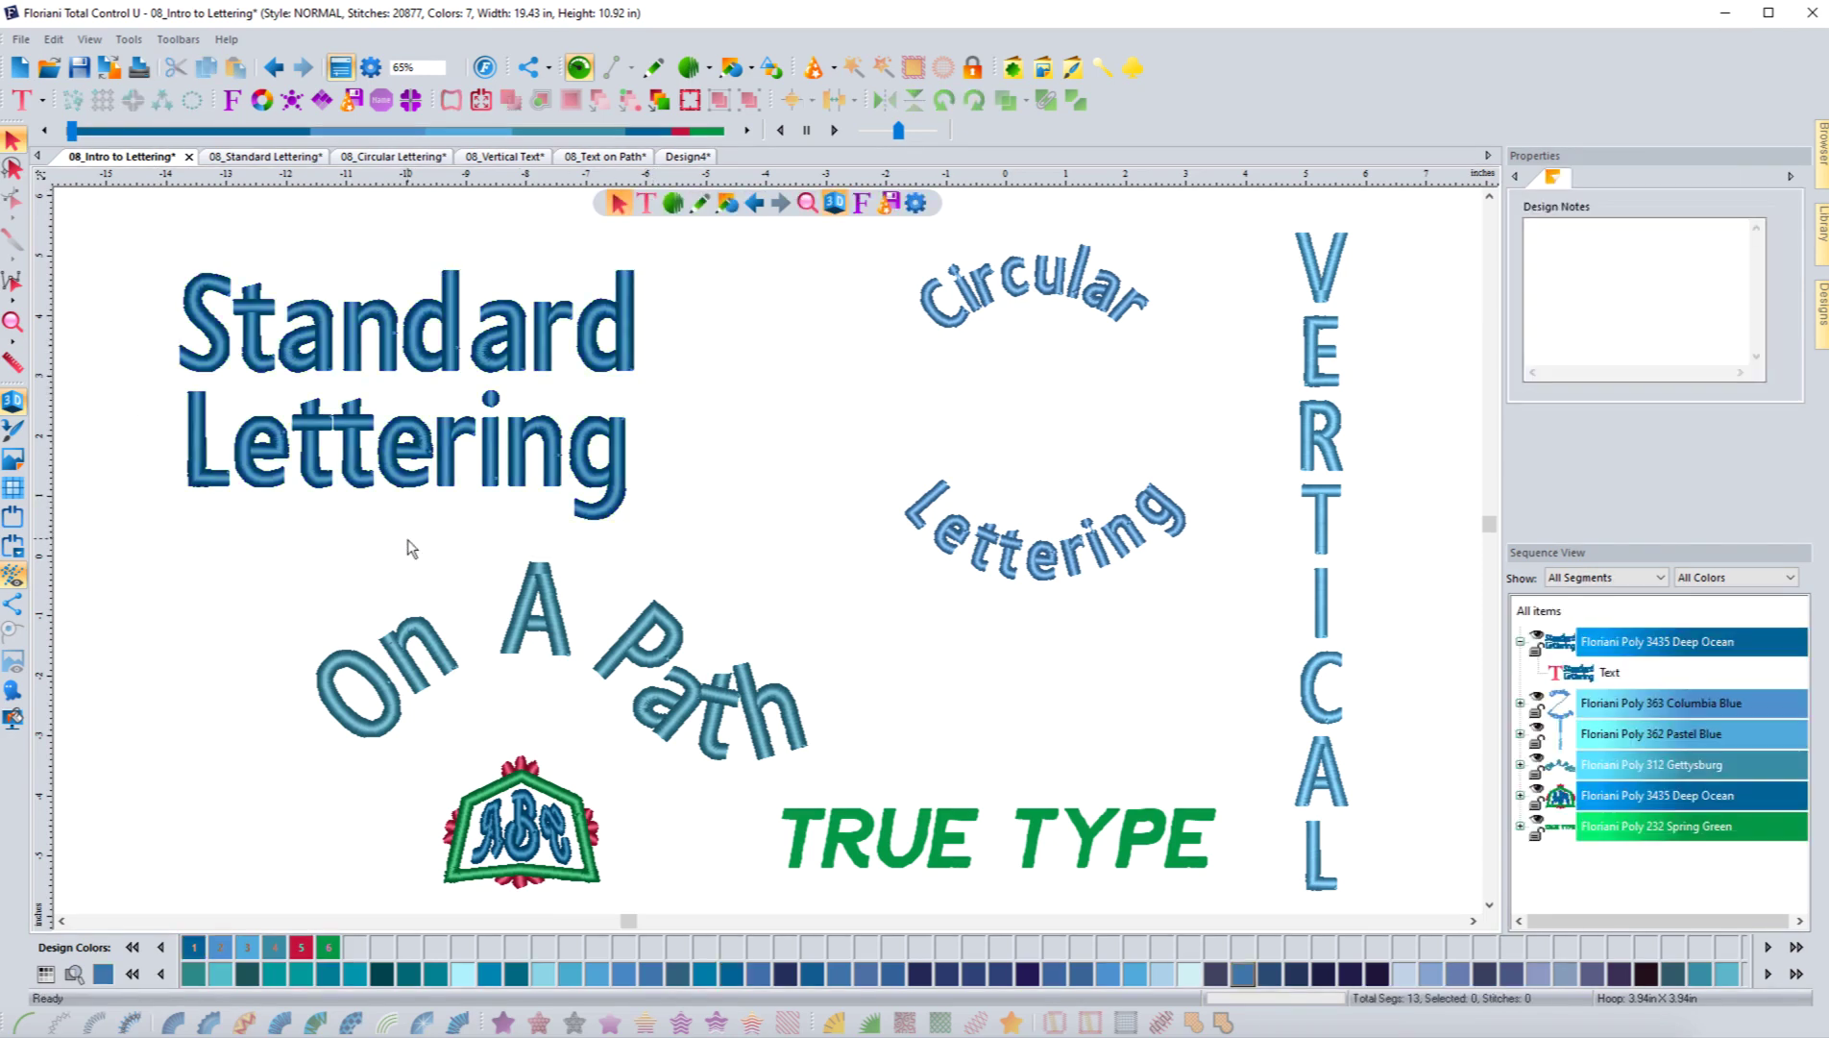
pyautogui.click(411, 488)
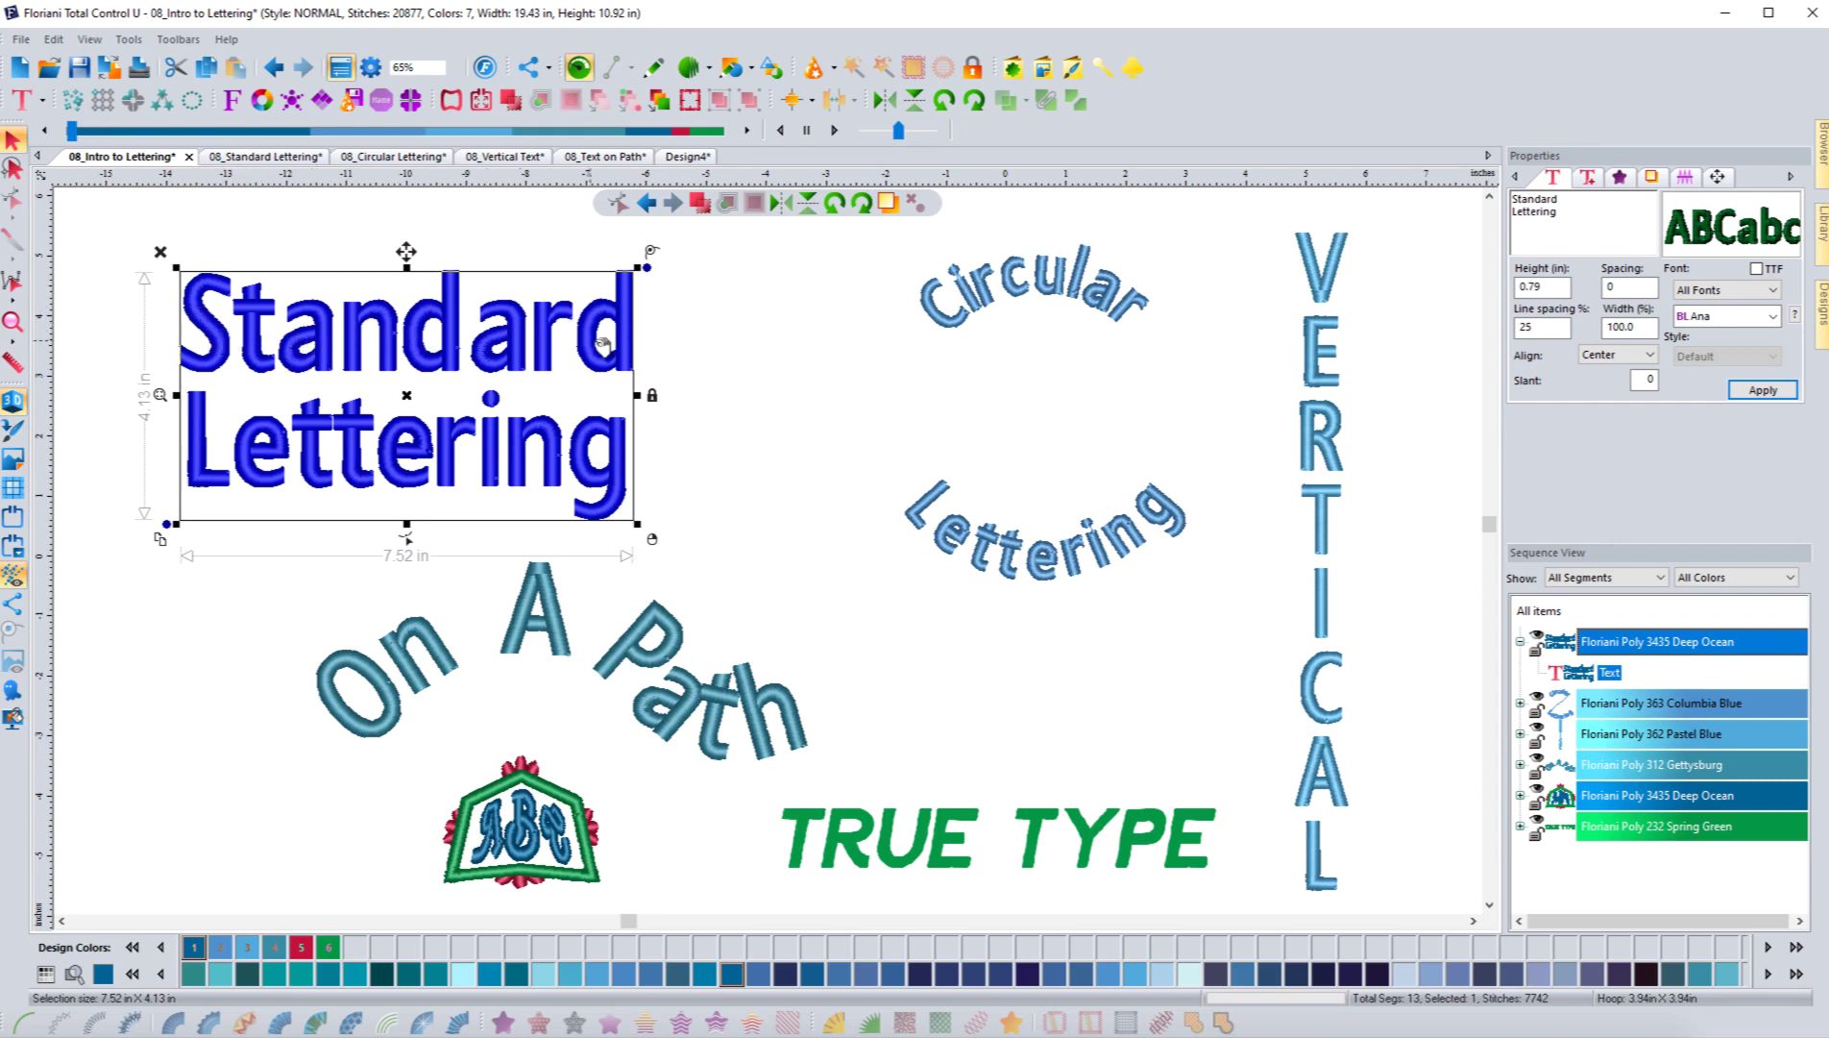
pyautogui.rightClick(389, 348)
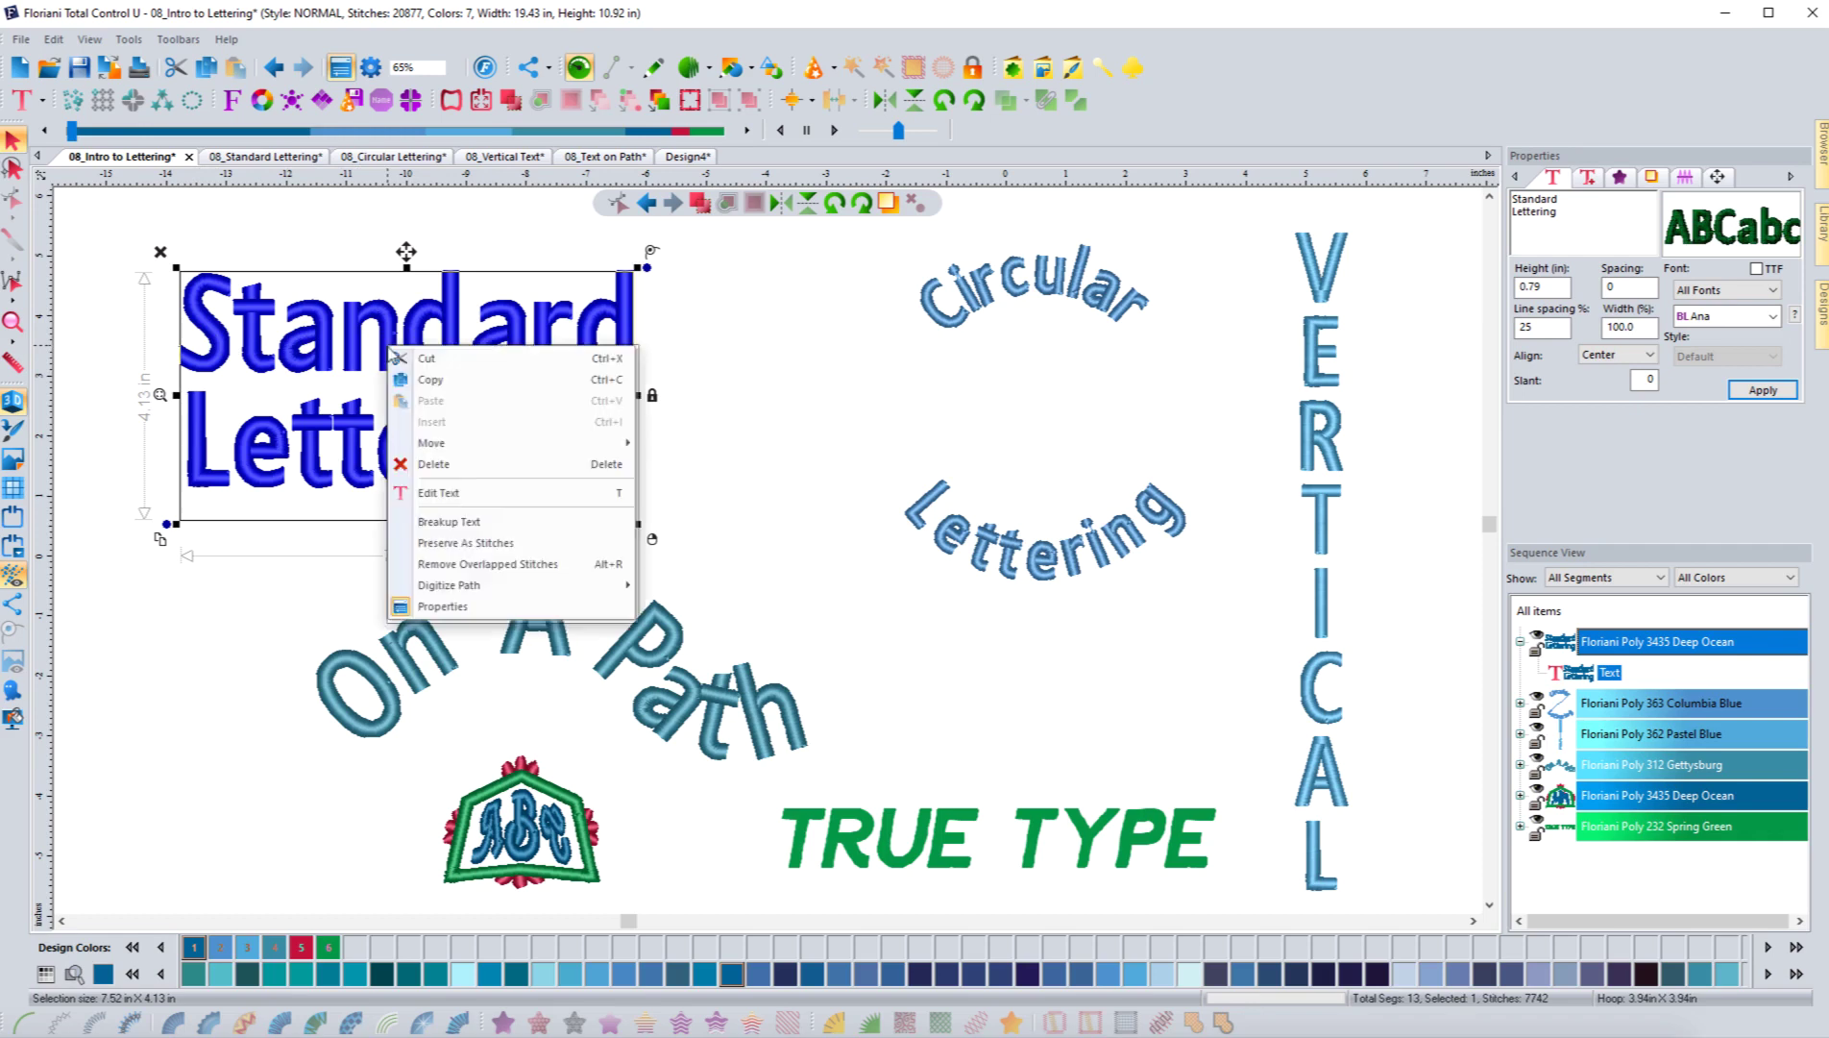
pyautogui.click(452, 494)
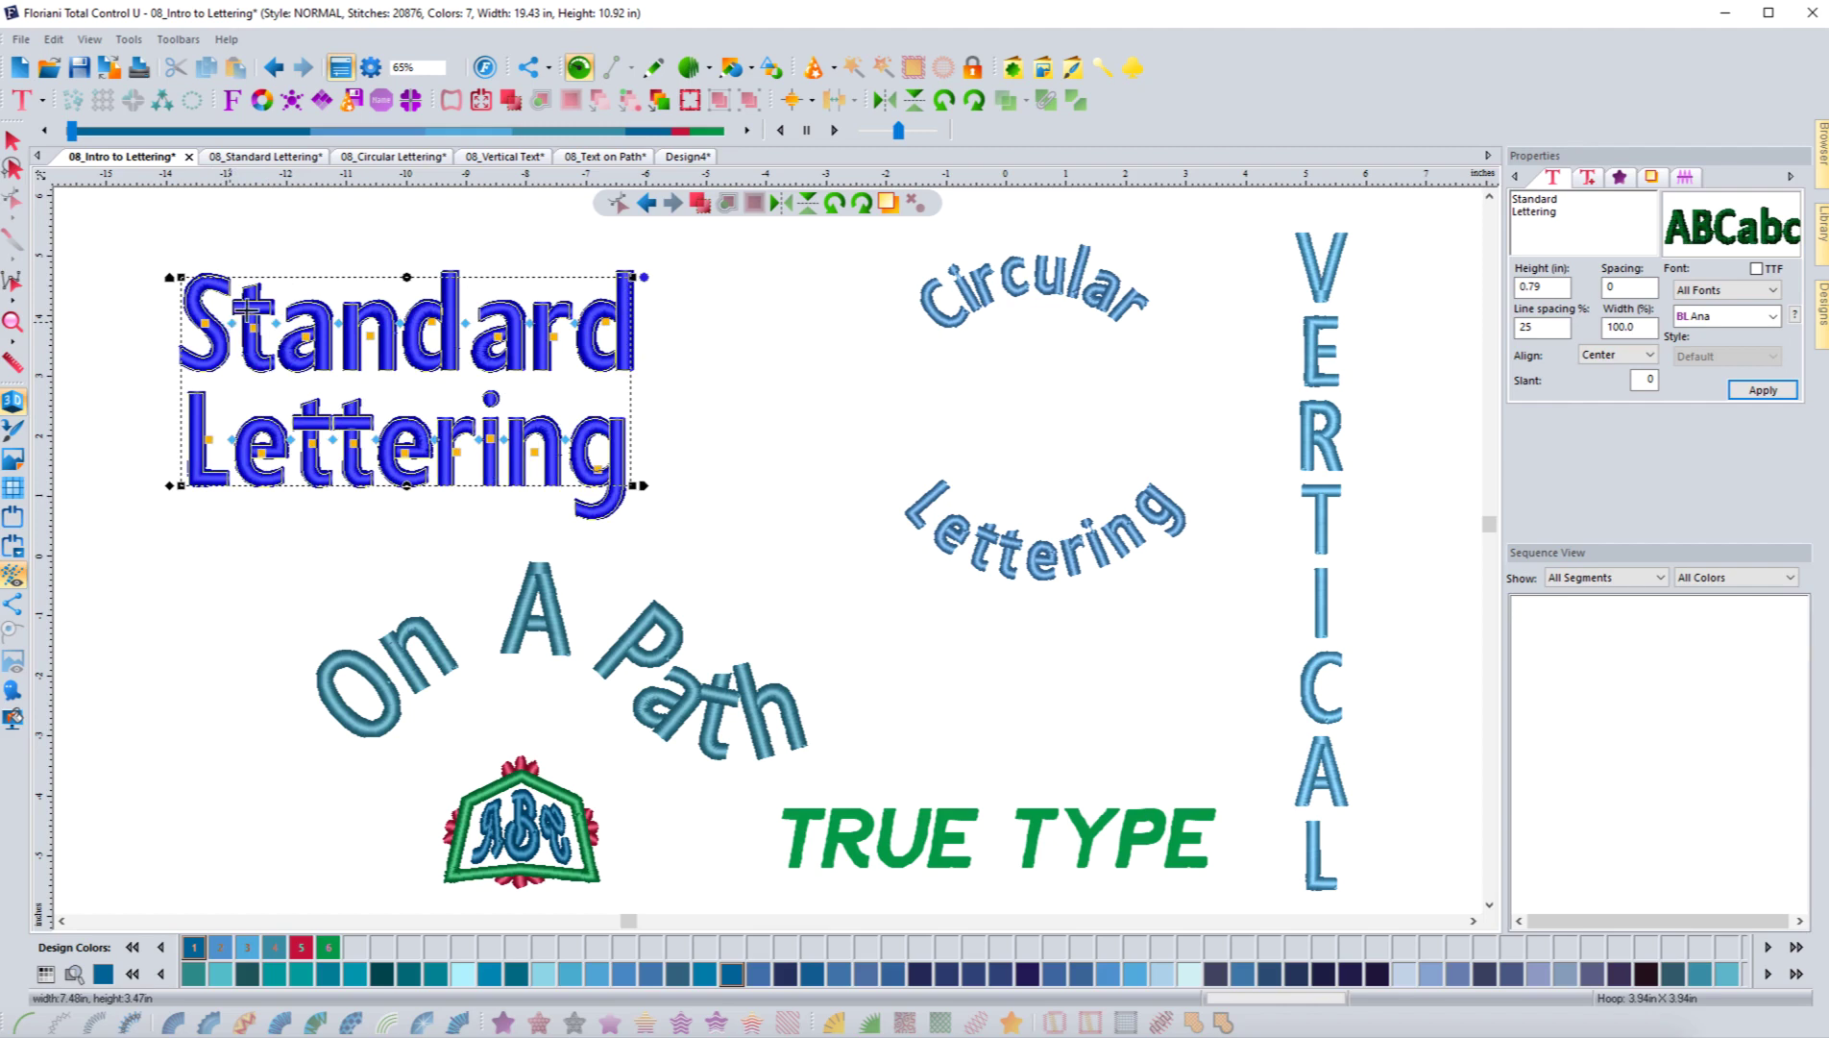
# Adjust the spacing between individual letters in the Standard and Lettering lines with the kerning handles.
pyautogui.moveTo(248, 365); pyautogui.dragTo(271, 365)
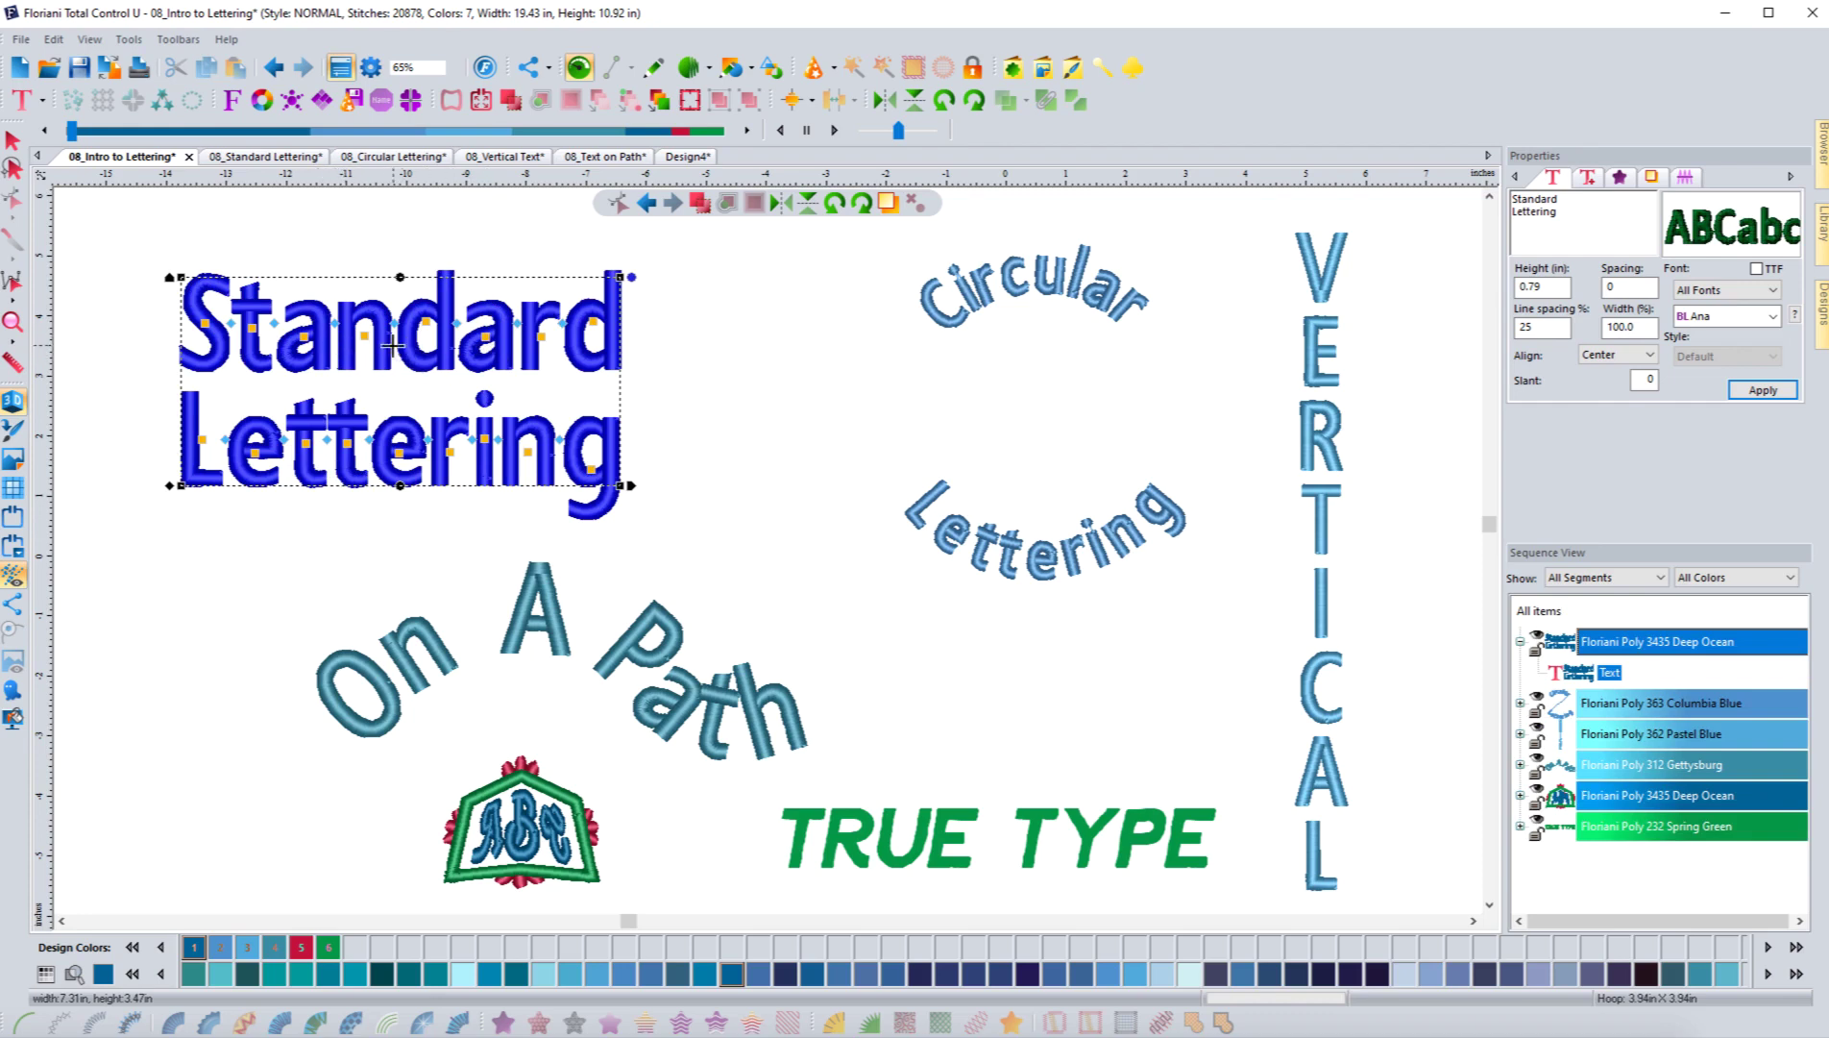
pyautogui.click(562, 322)
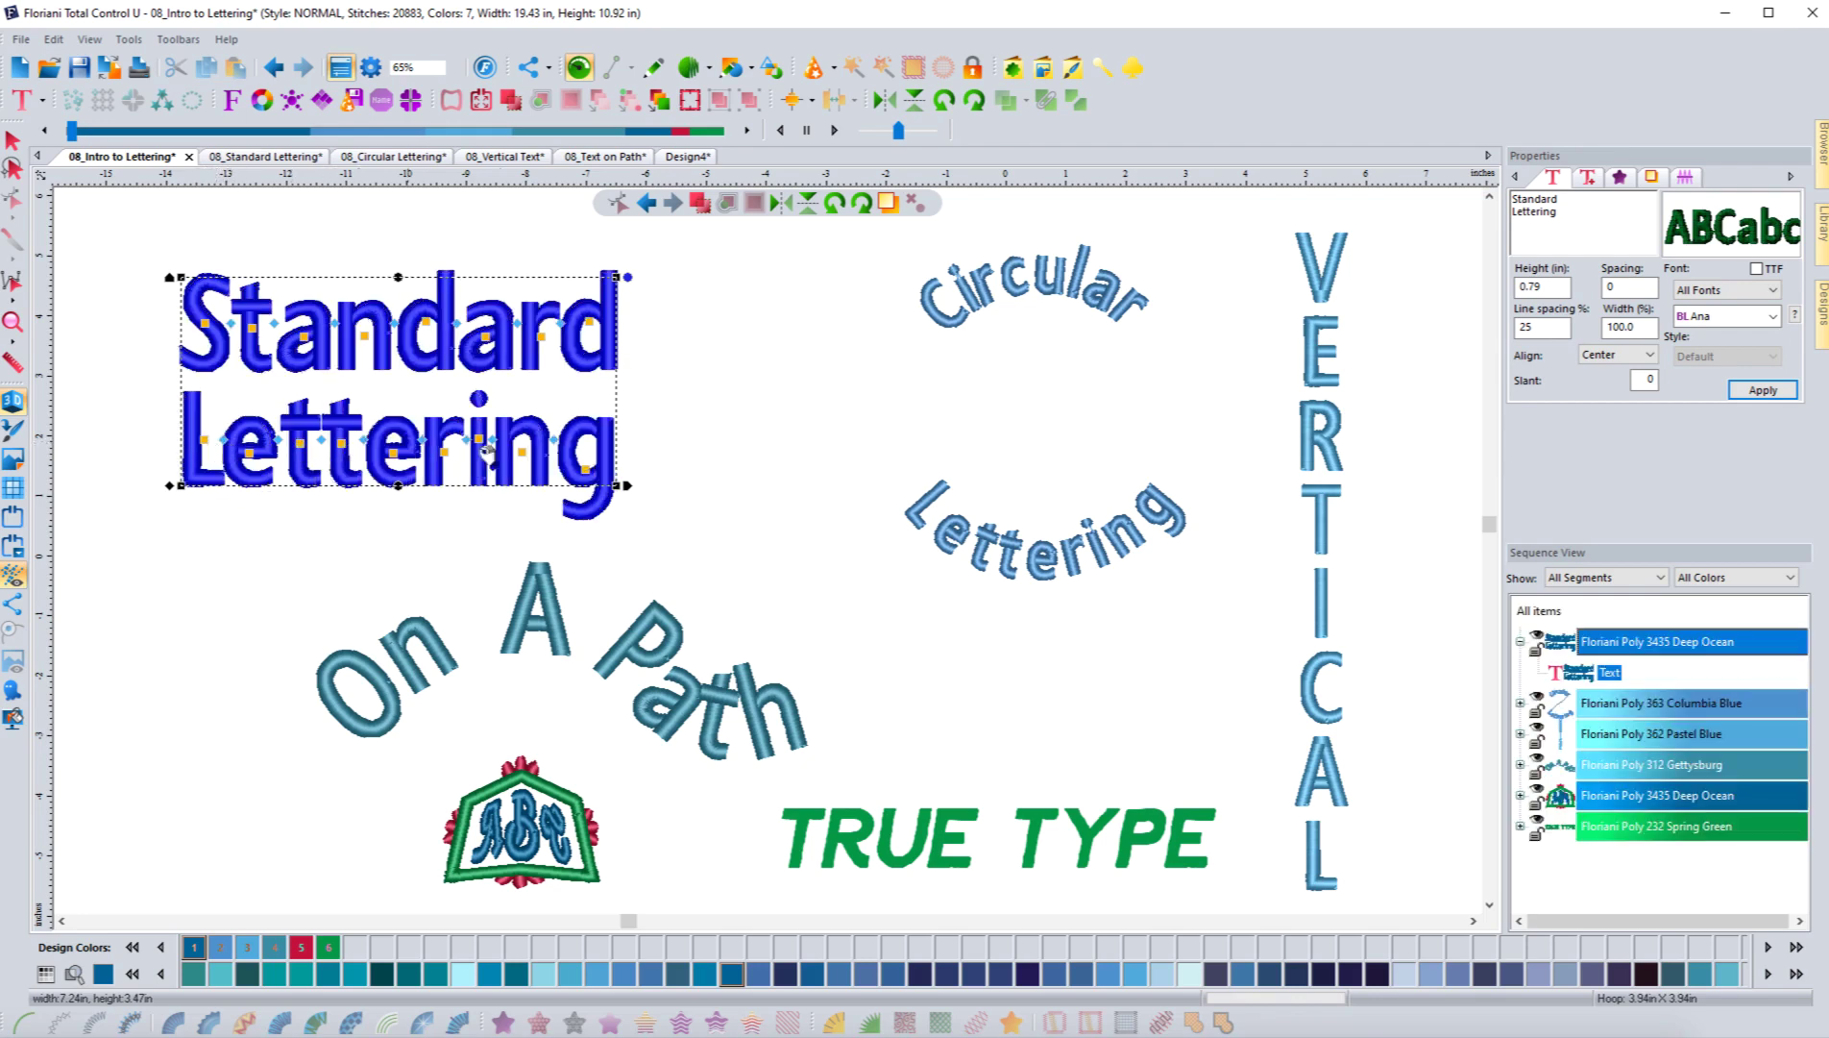
pyautogui.click(322, 438)
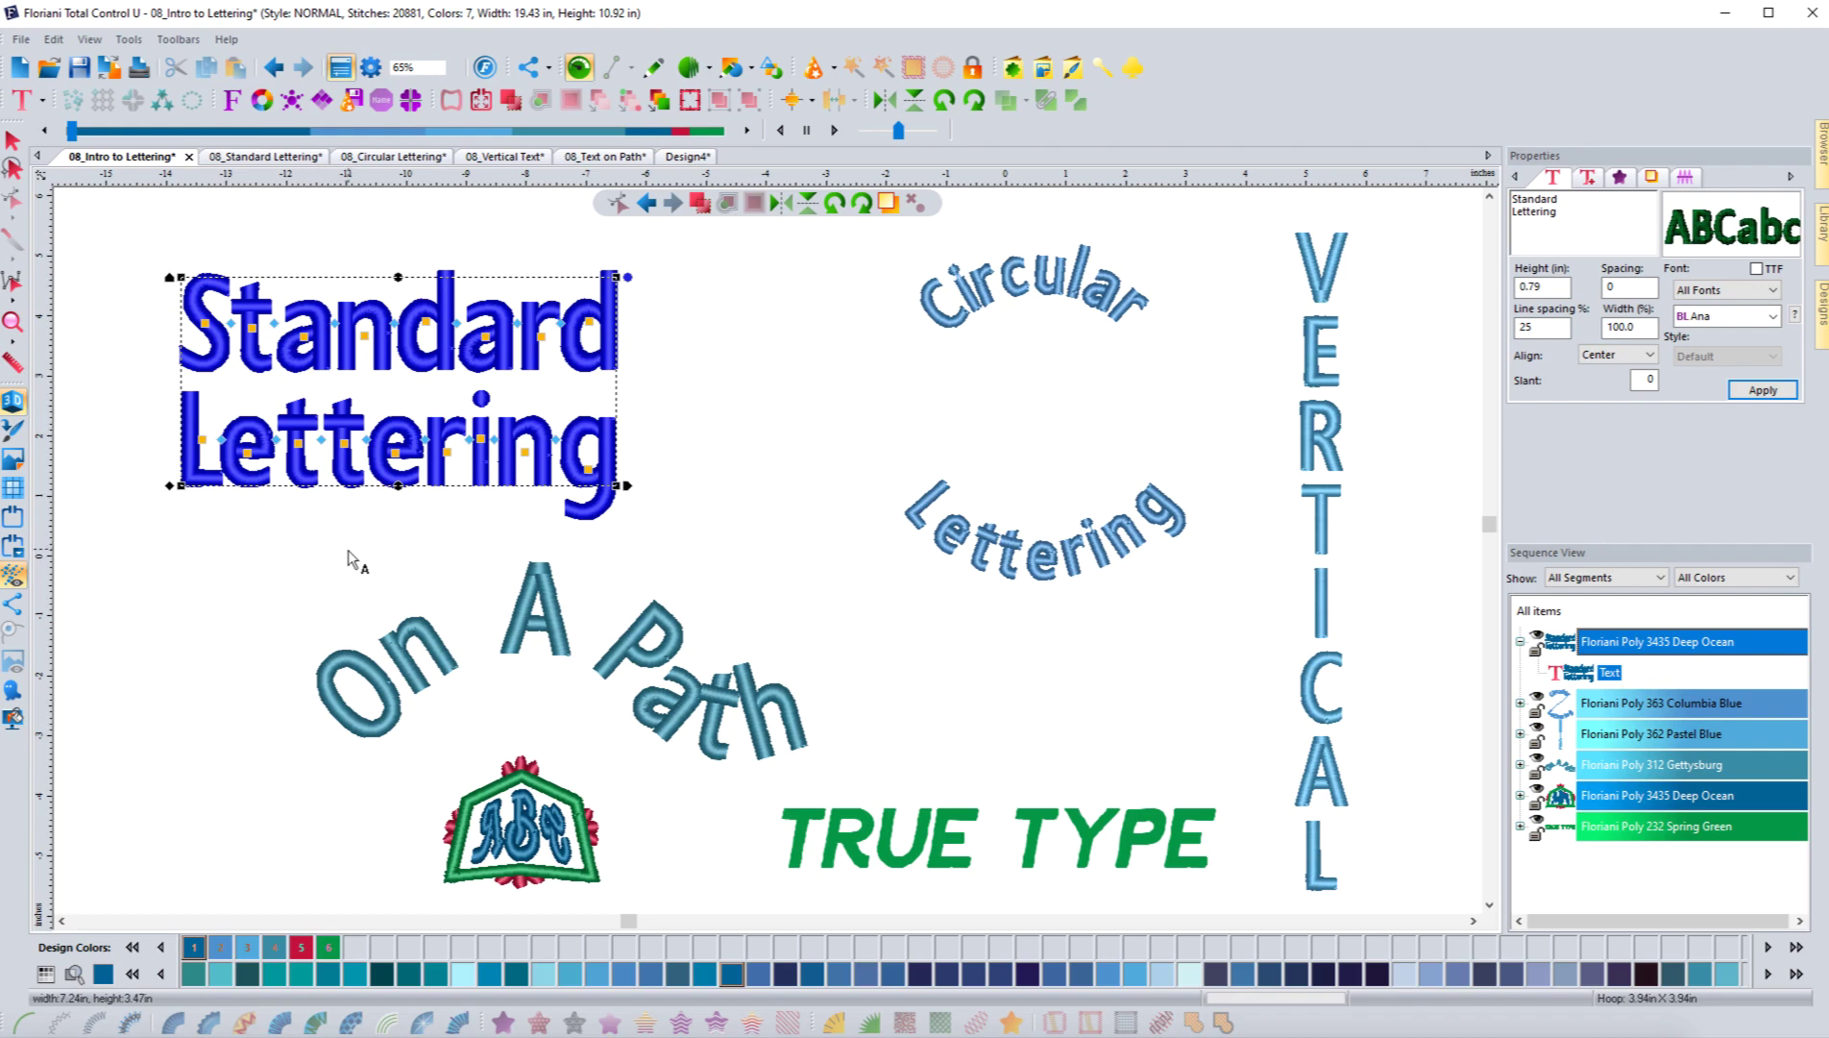
# Enlarge the letter S of Standard on its own and move it slightly up and to the left.
pyautogui.click(205, 324)
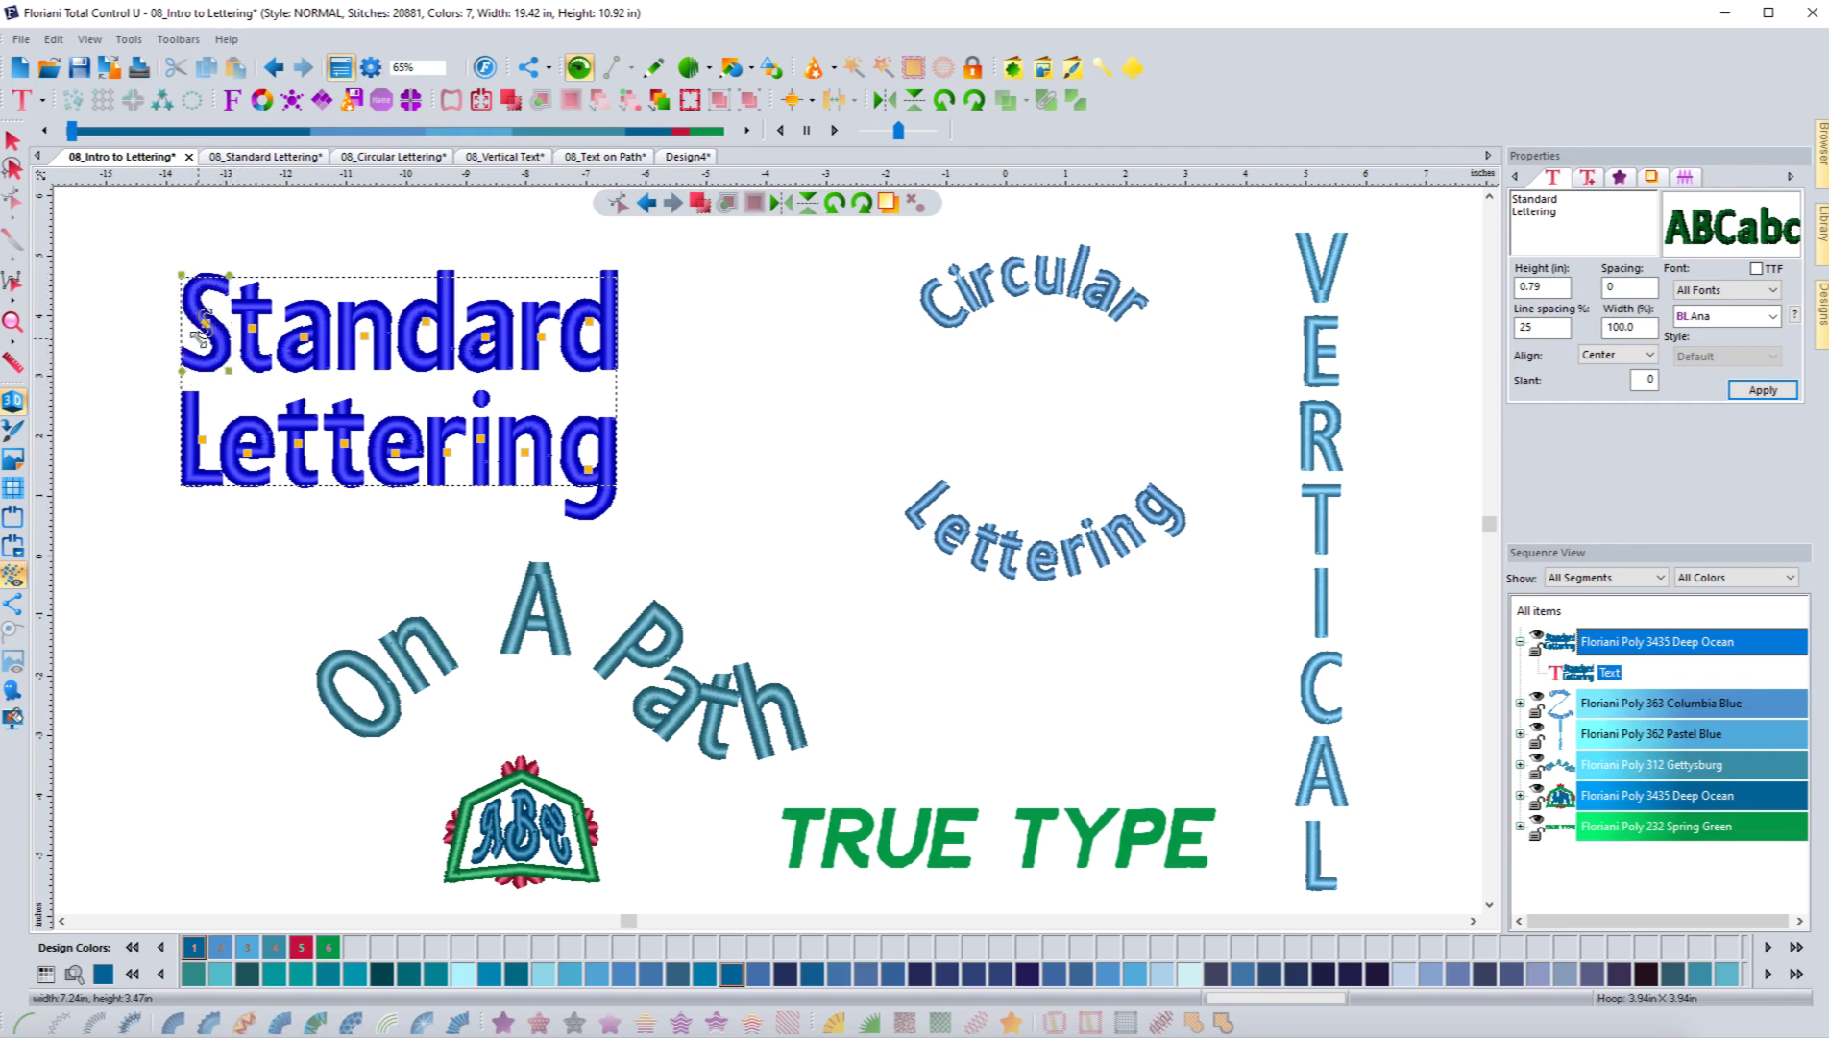
pyautogui.moveTo(229, 370); pyautogui.dragTo(250, 392)
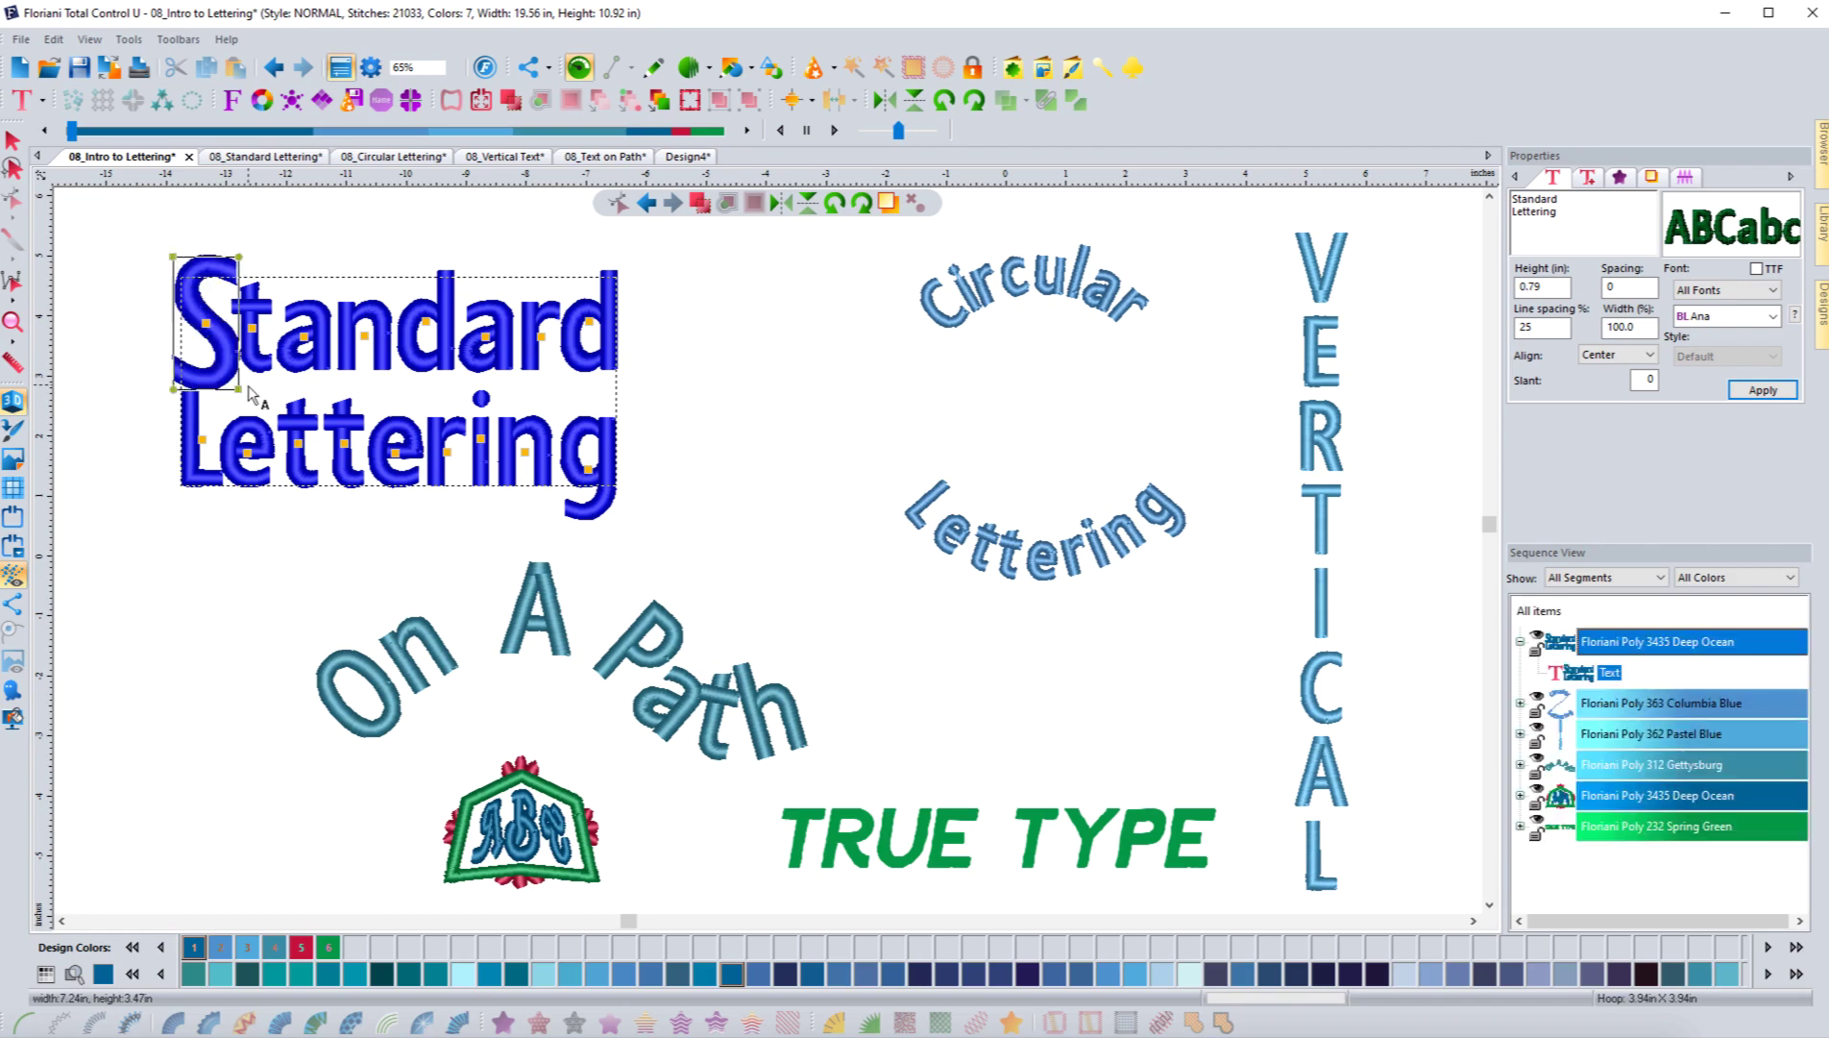
pyautogui.click(206, 323)
pyautogui.moveTo(206, 323)
pyautogui.mouseDown()
pyautogui.moveTo(185, 324)
pyautogui.moveTo(163, 377)
pyautogui.moveTo(238, 288)
pyautogui.moveTo(200, 276)
pyautogui.moveTo(199, 293)
pyautogui.mouseUp()
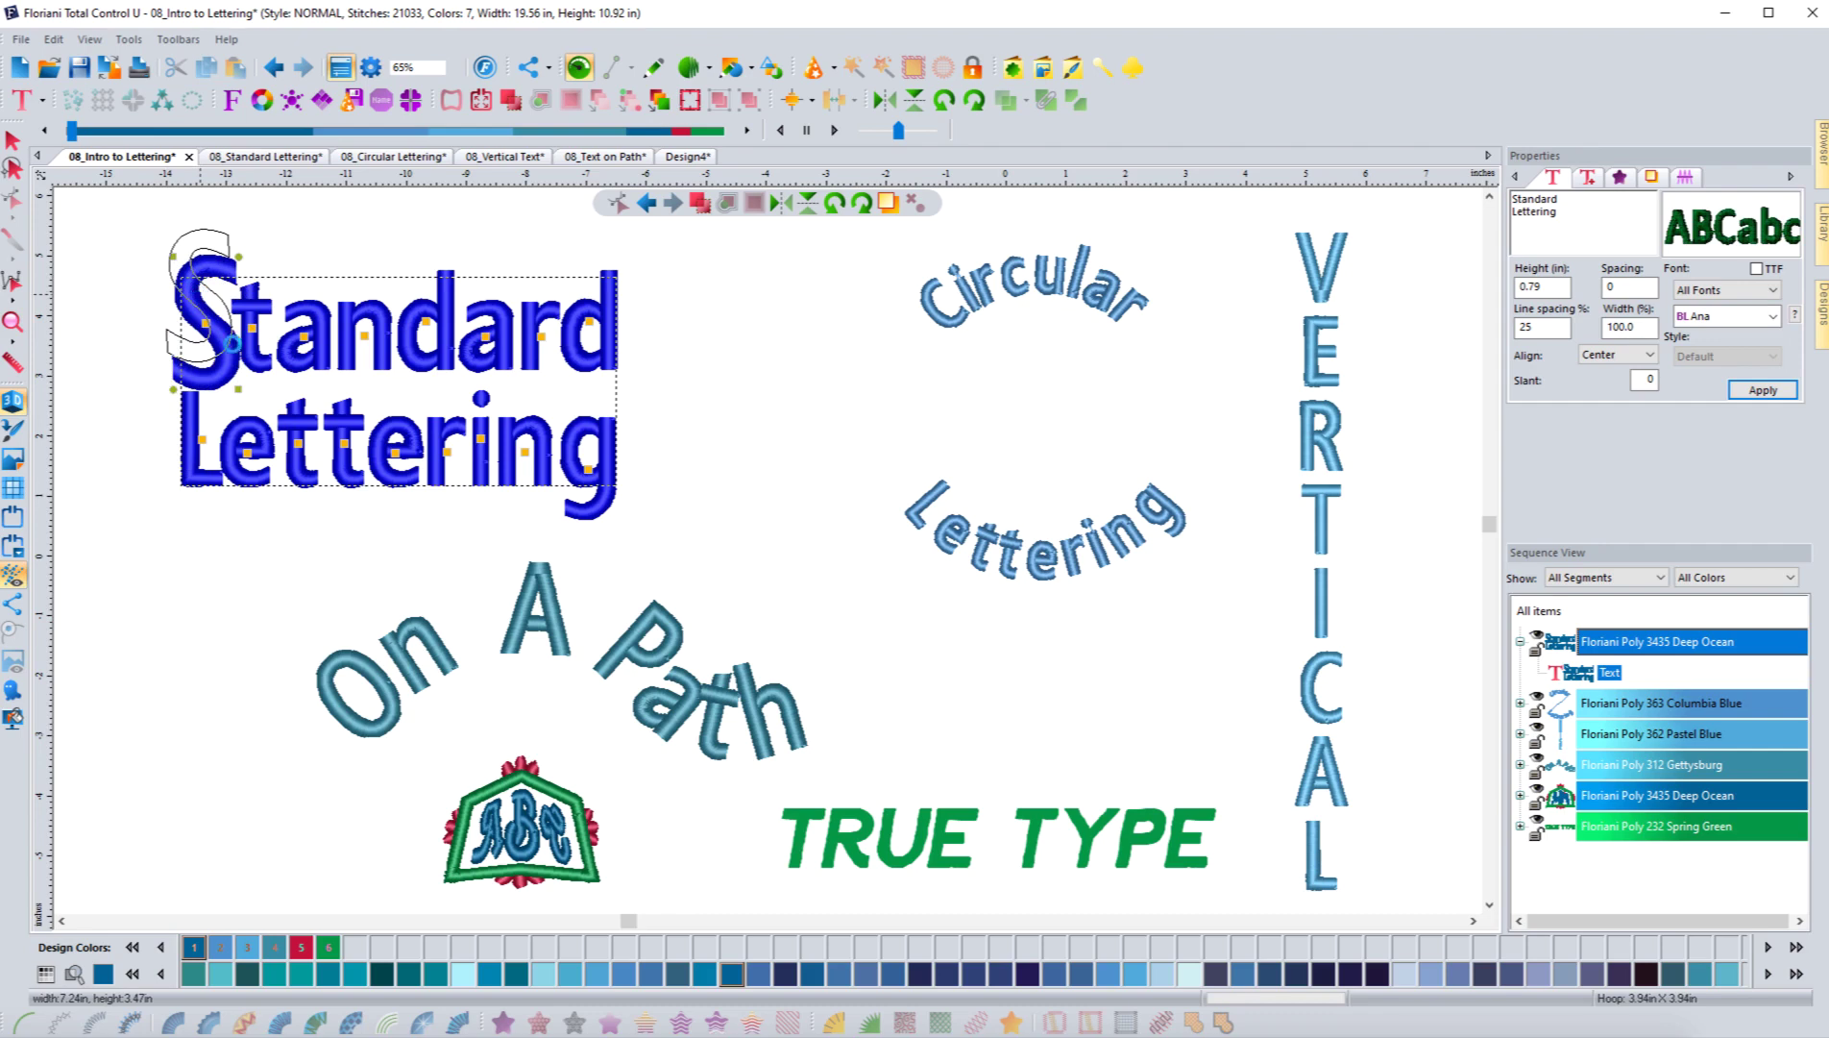
# Raise the first letter a and lower the first letter d of Standard away from the baseline.
pyautogui.click(304, 337)
pyautogui.moveTo(303, 336); pyautogui.dragTo(300, 315)
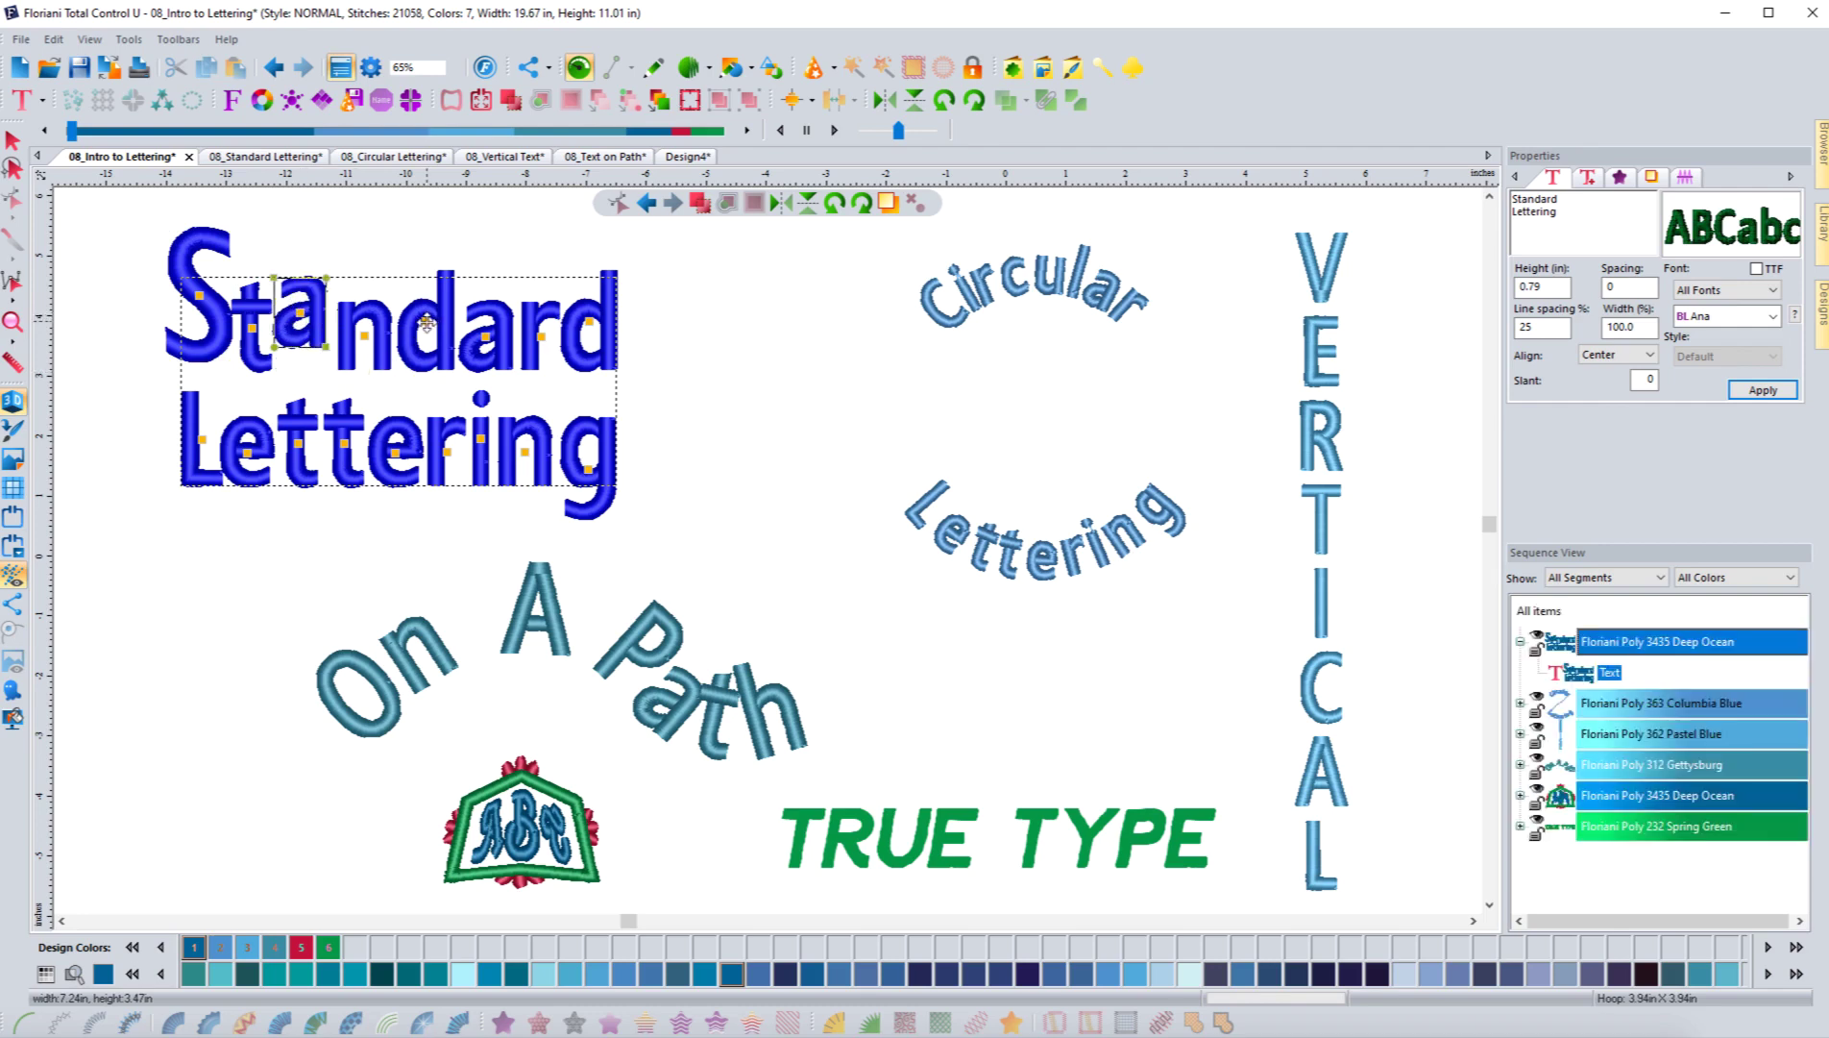
pyautogui.moveTo(425, 323); pyautogui.dragTo(468, 374)
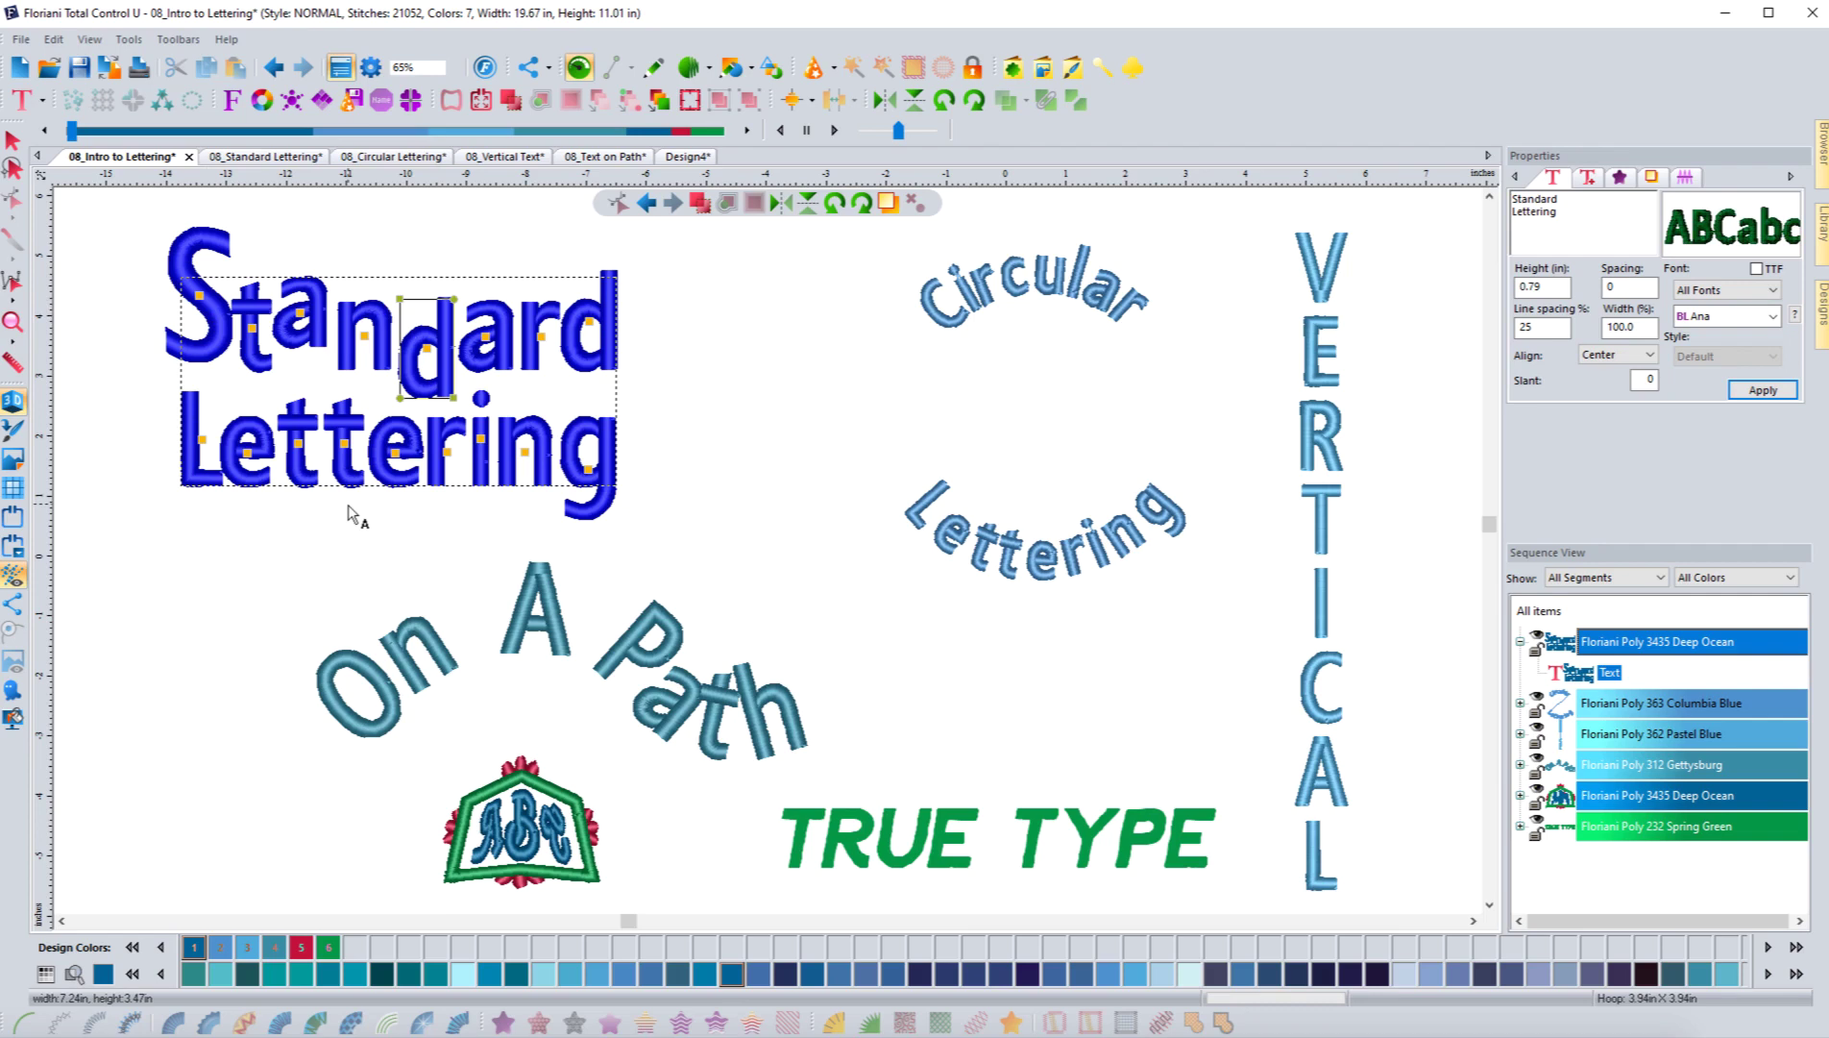
# Change the font of the Standard Lettering text to Andrew and apply it.
pyautogui.click(1710, 315)
pyautogui.click(1716, 360)
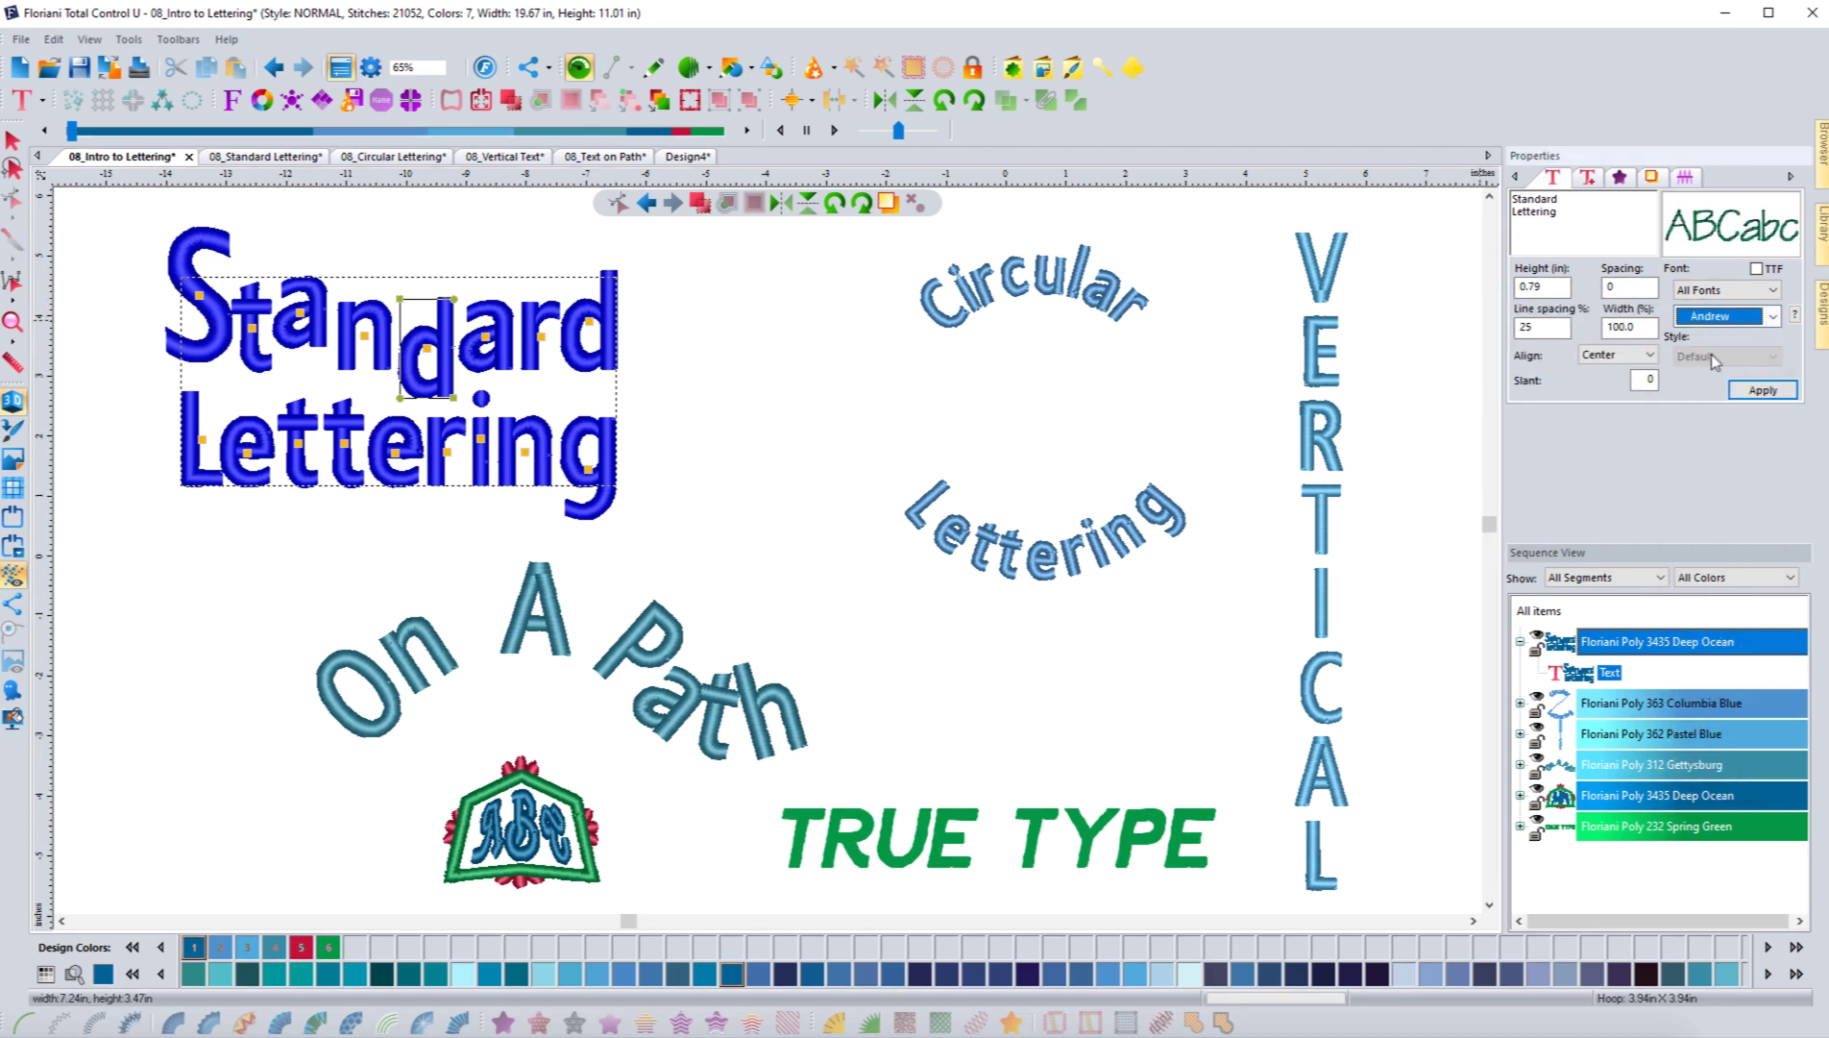
pyautogui.click(1763, 391)
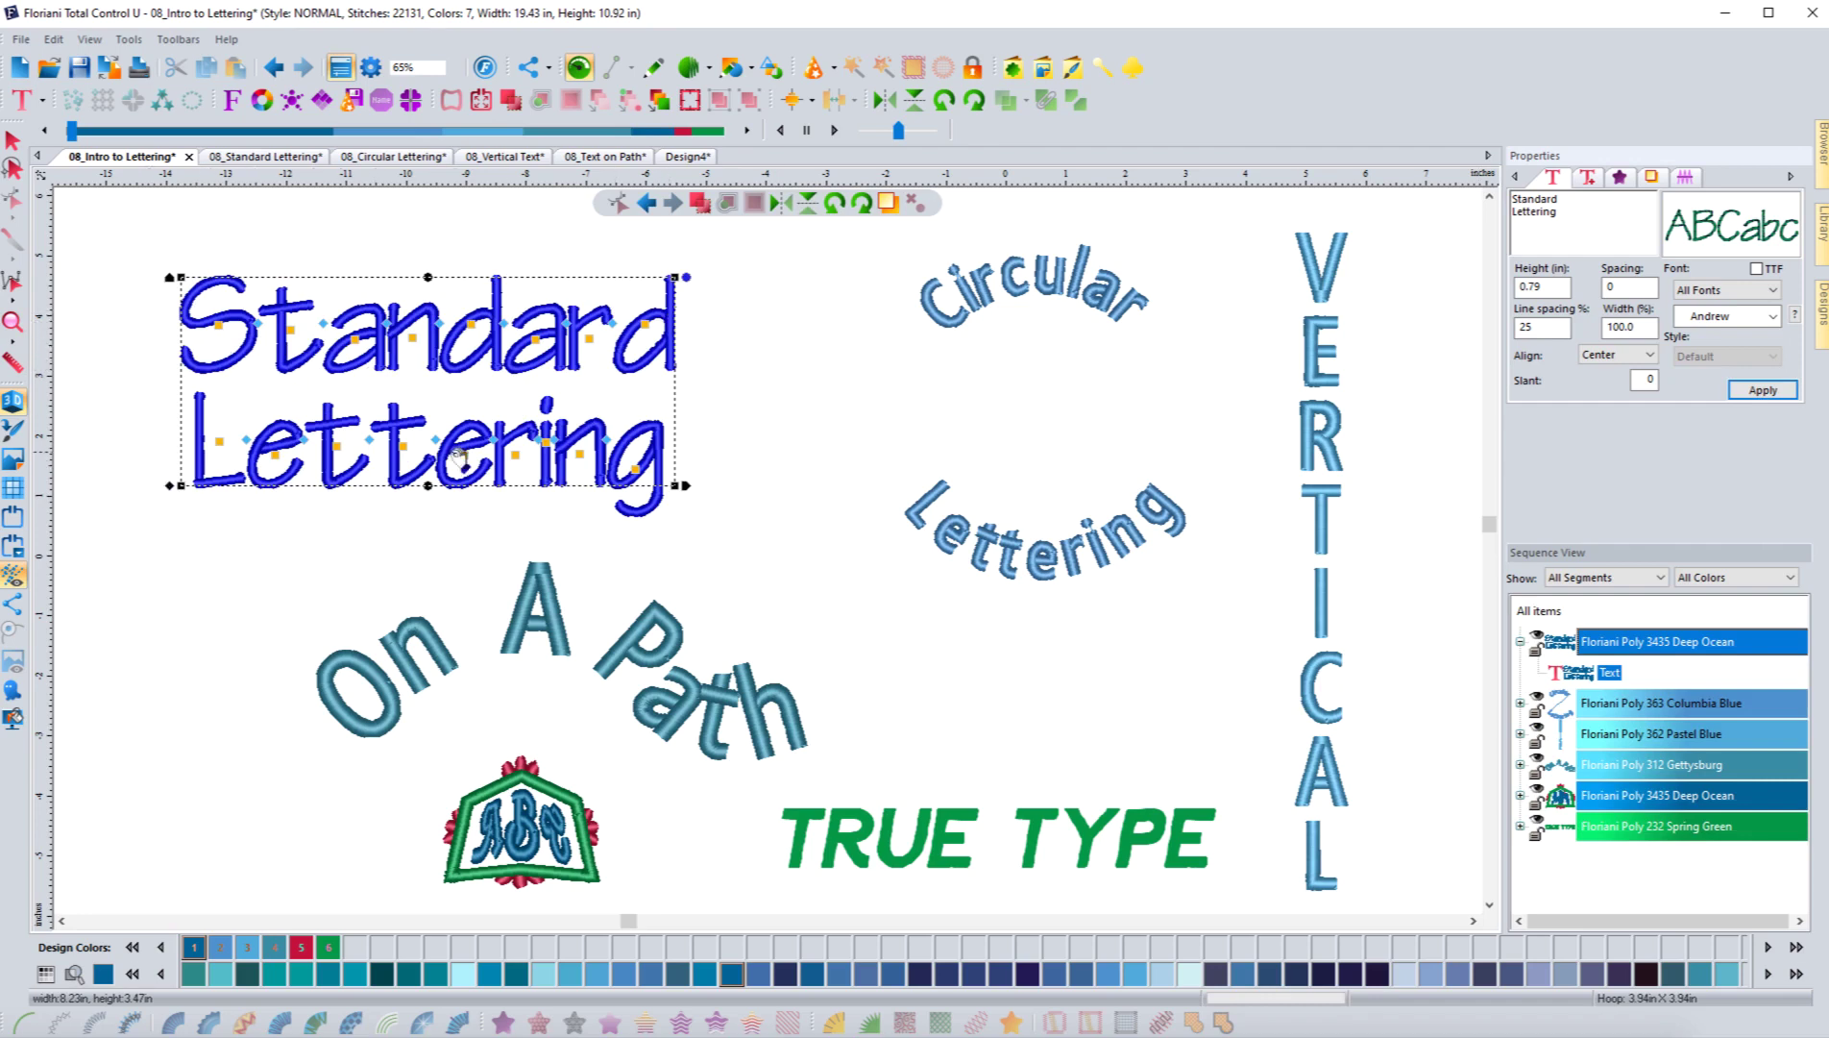
# Undo the font change and the moving and resizing of the individual letters in Standard.
pyautogui.click(273, 68)
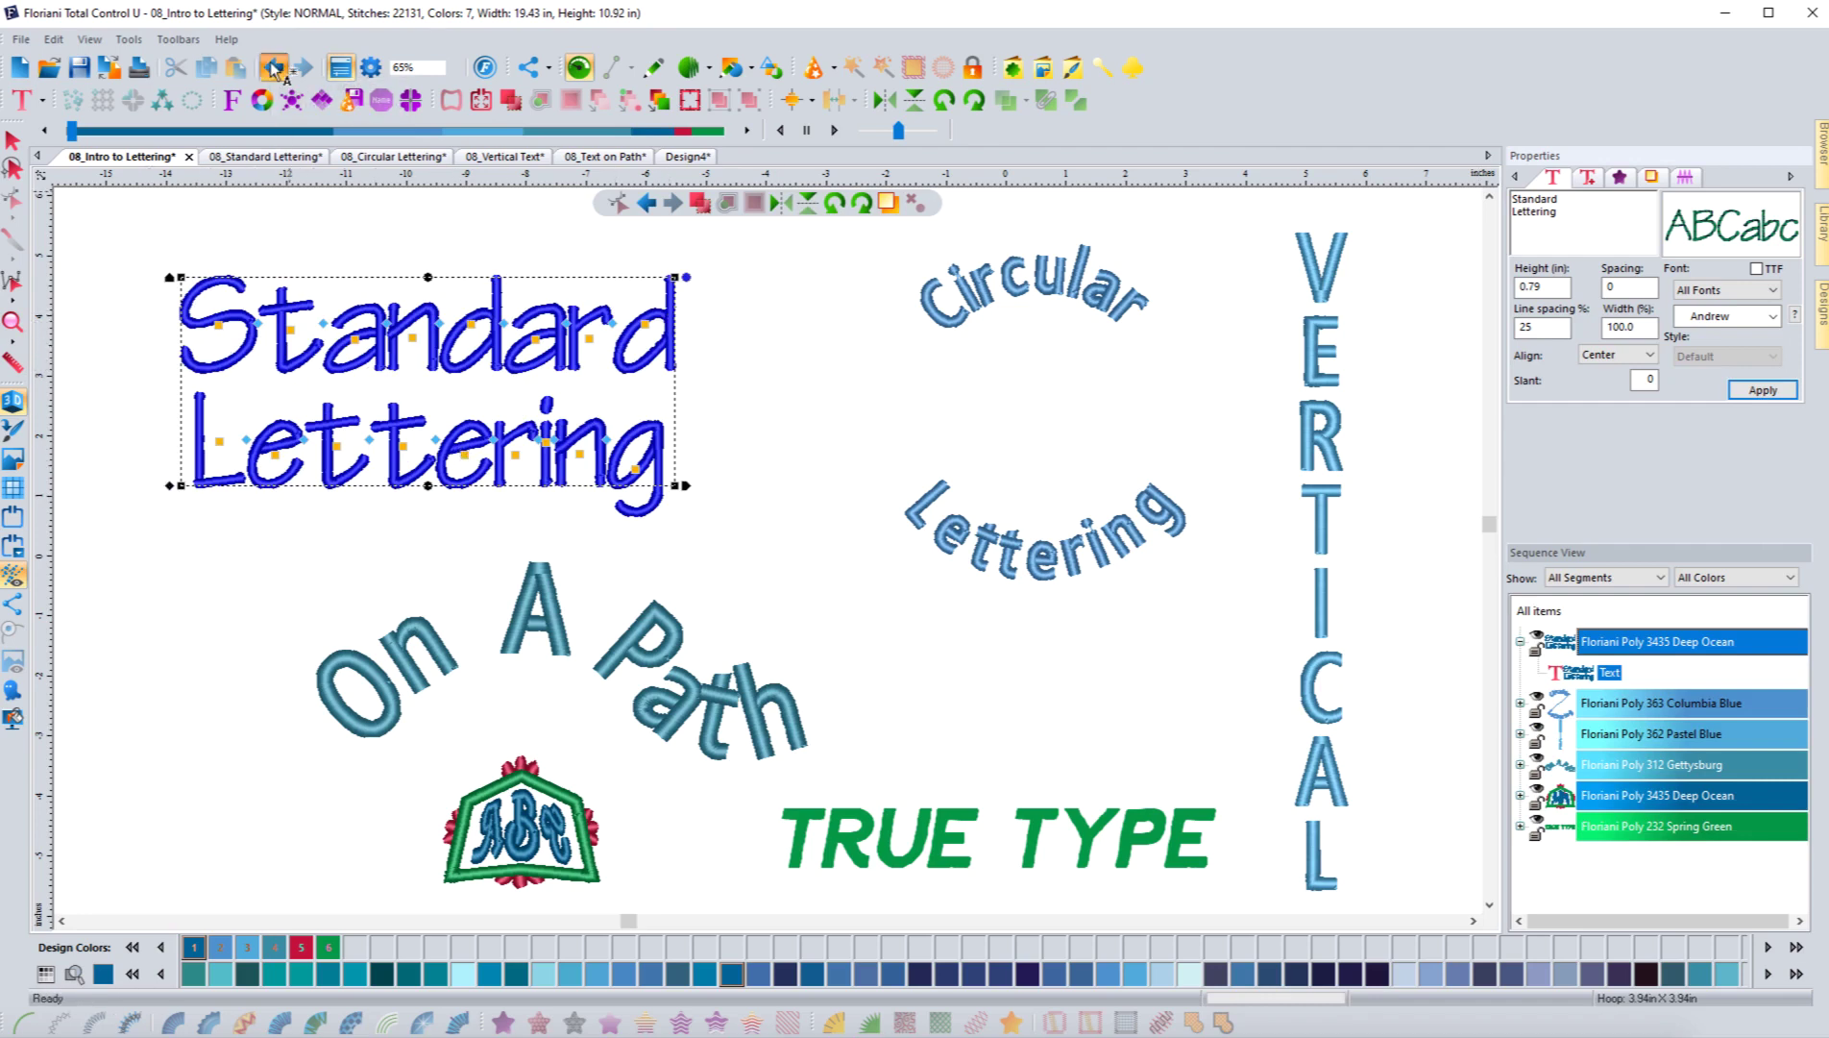
pyautogui.click(273, 67)
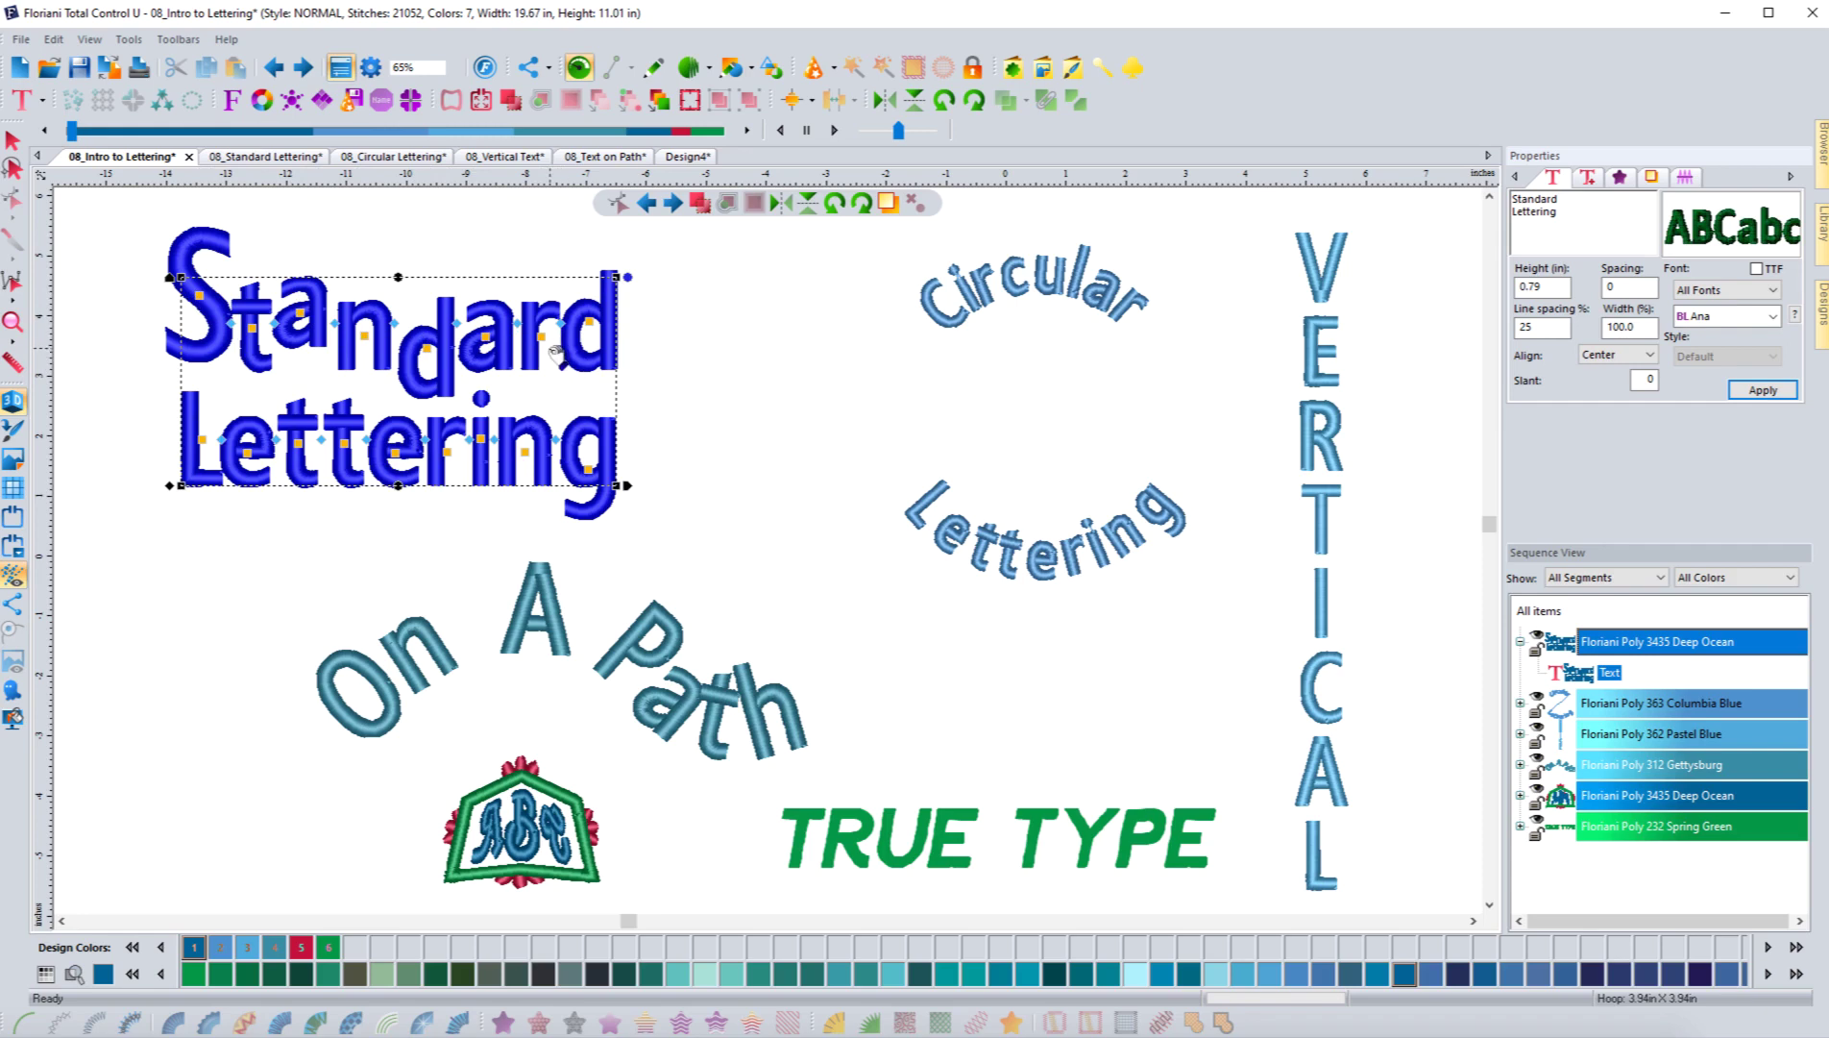
pyautogui.click(274, 68)
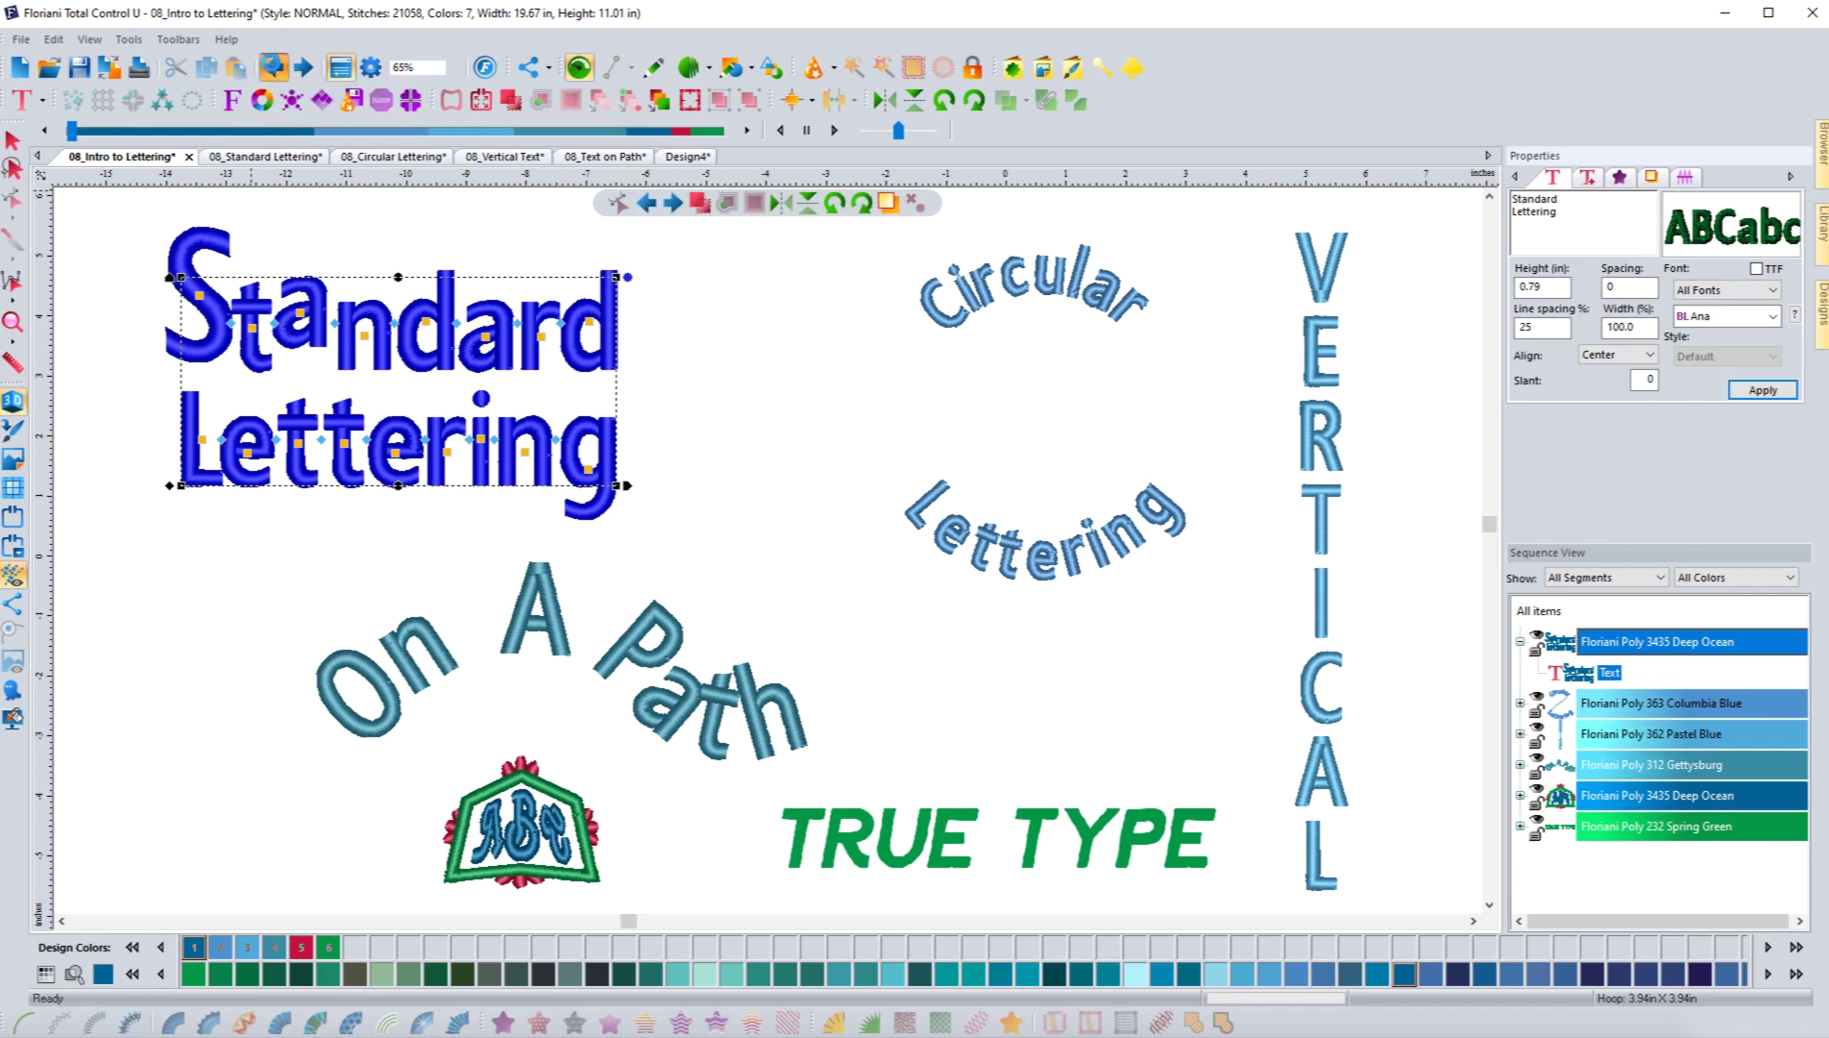
pyautogui.click(275, 69)
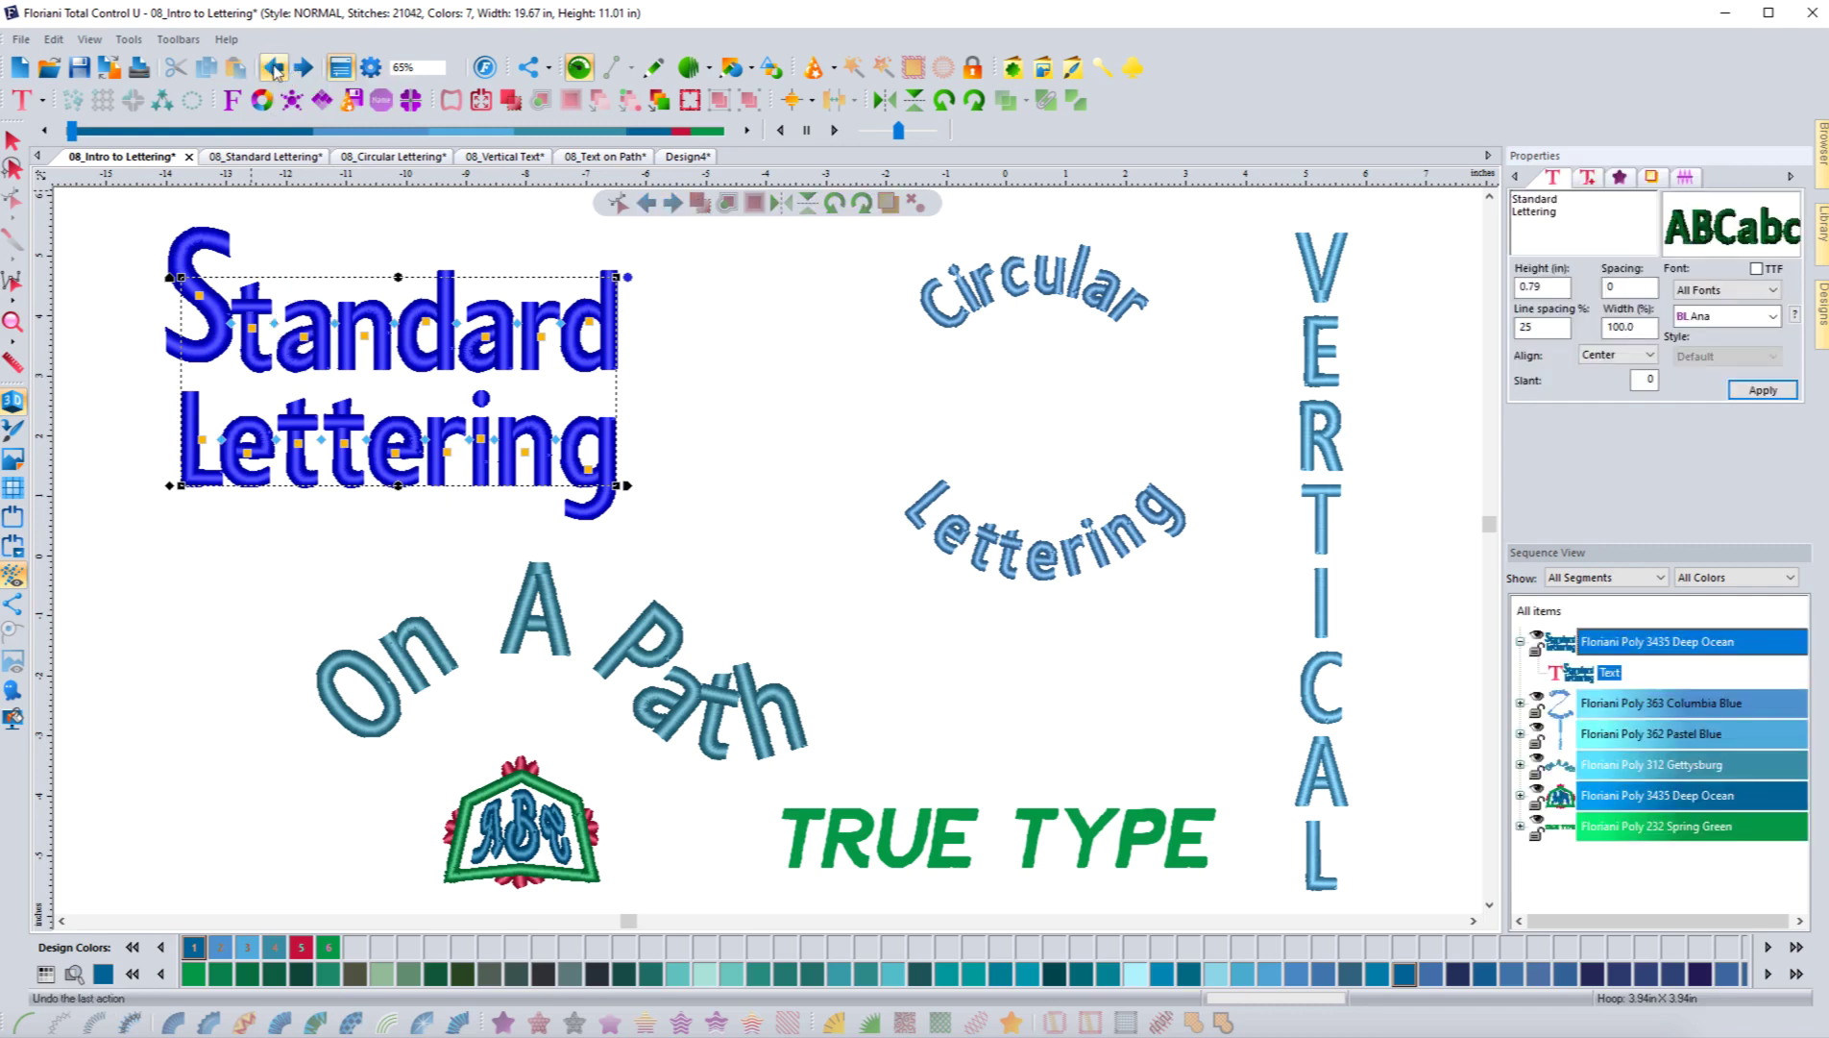
pyautogui.click(274, 69)
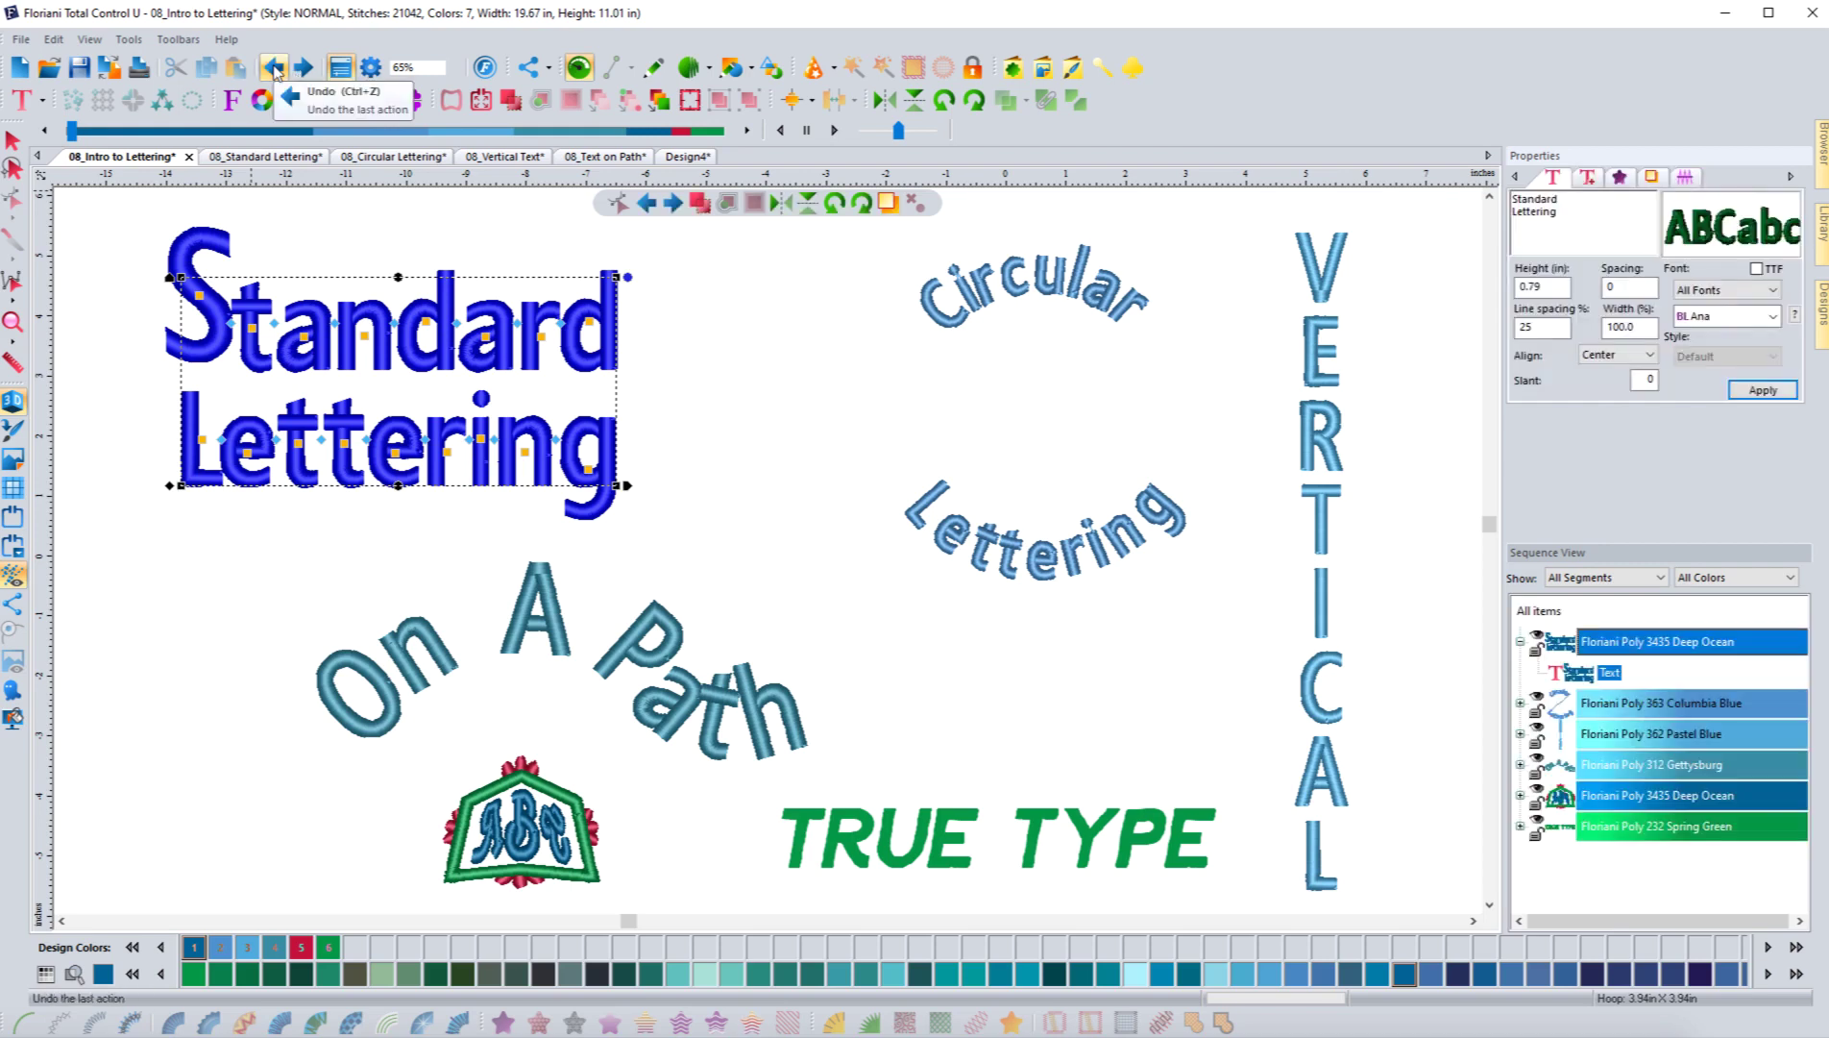
pyautogui.click(274, 69)
pyautogui.click(274, 69)
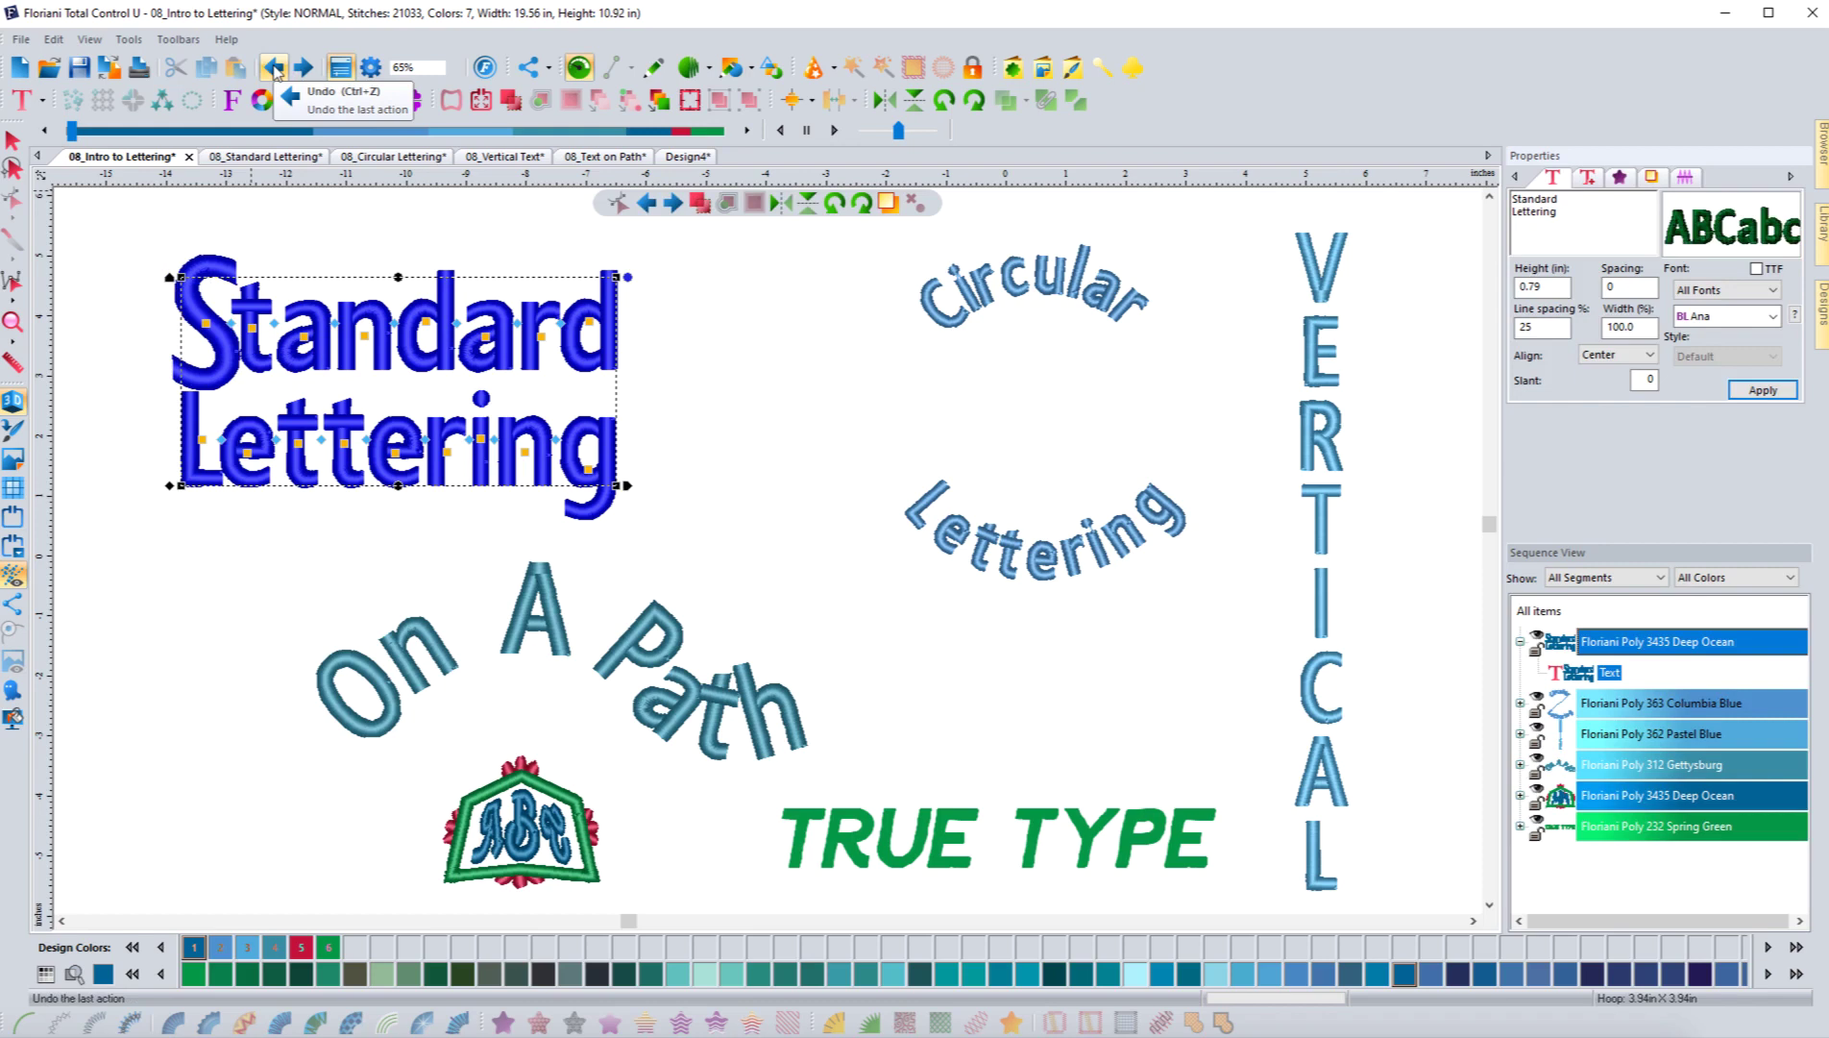
pyautogui.click(274, 70)
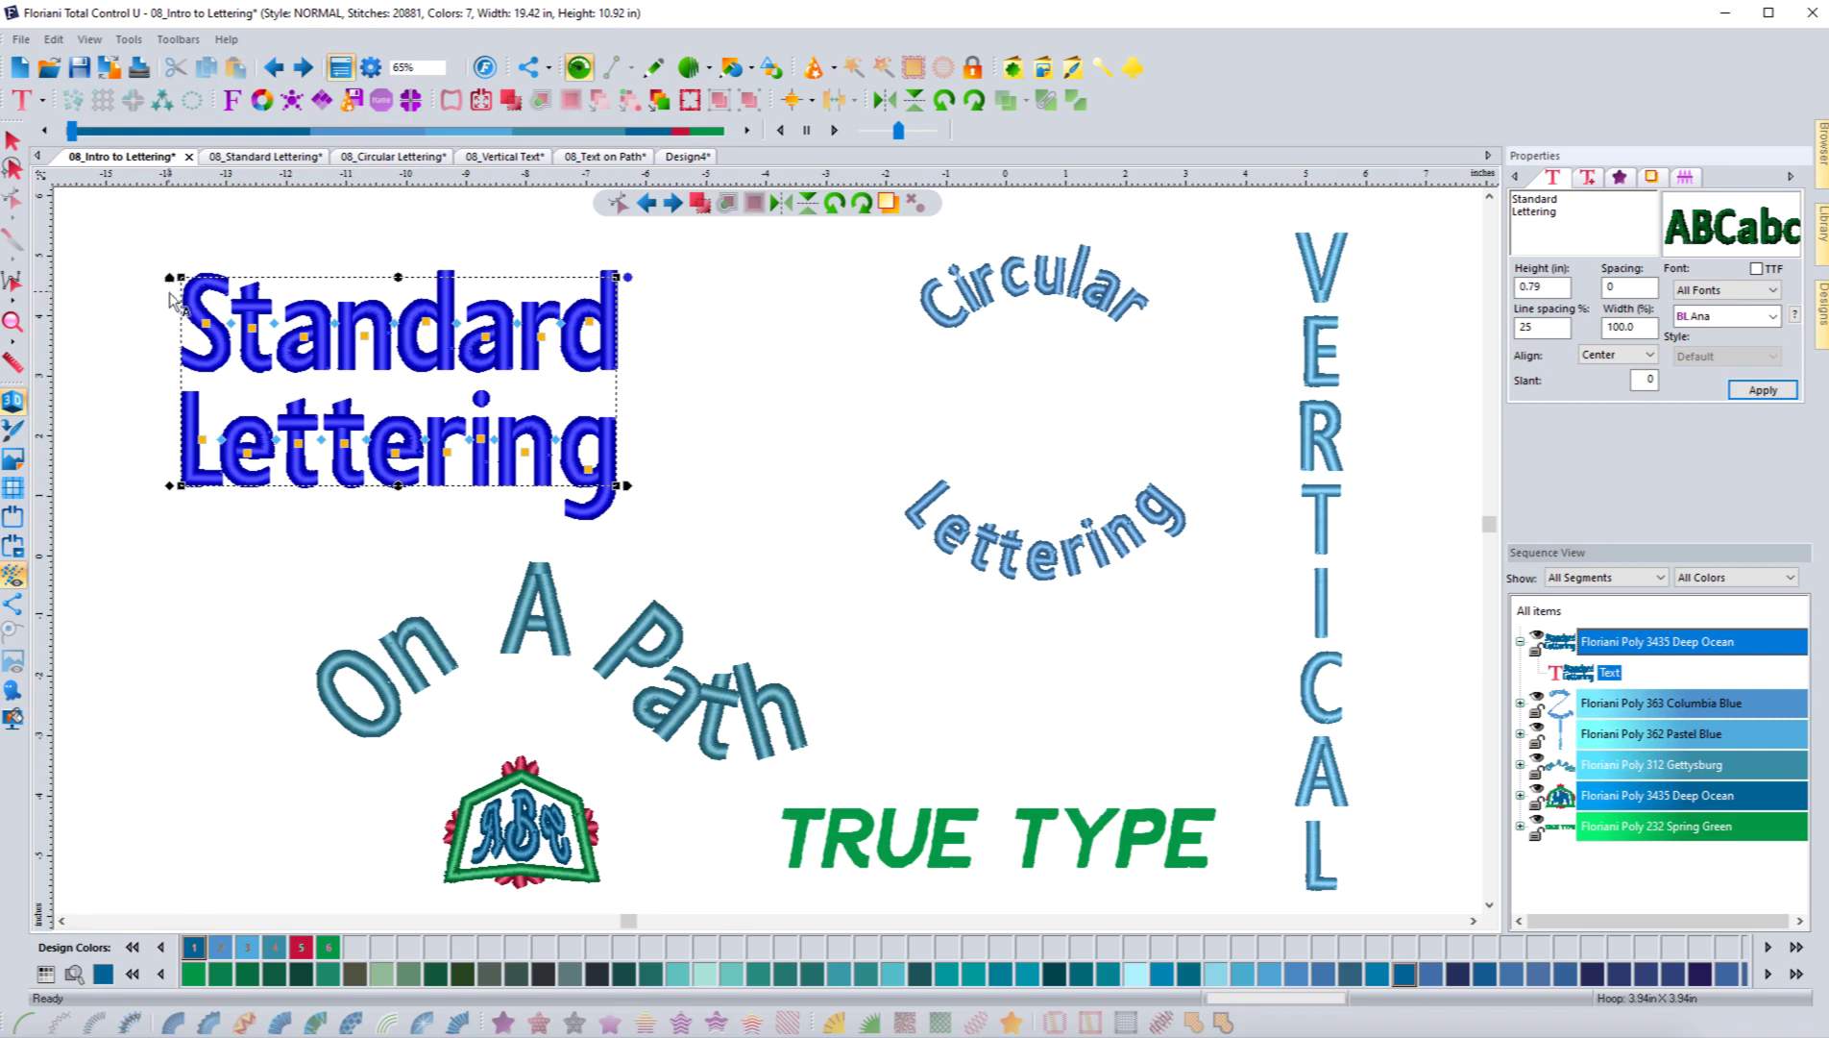
# Scale the Standard Lettering block down proportionally to a 0.75 in letter height and try out its rotation handle.
pyautogui.moveTo(170, 279)
pyautogui.mouseDown()
pyautogui.moveTo(170, 239)
pyautogui.moveTo(159, 341)
pyautogui.moveTo(175, 165)
pyautogui.moveTo(172, 341)
pyautogui.moveTo(169, 236)
pyautogui.moveTo(171, 300)
pyautogui.moveTo(168, 285)
pyautogui.mouseUp()
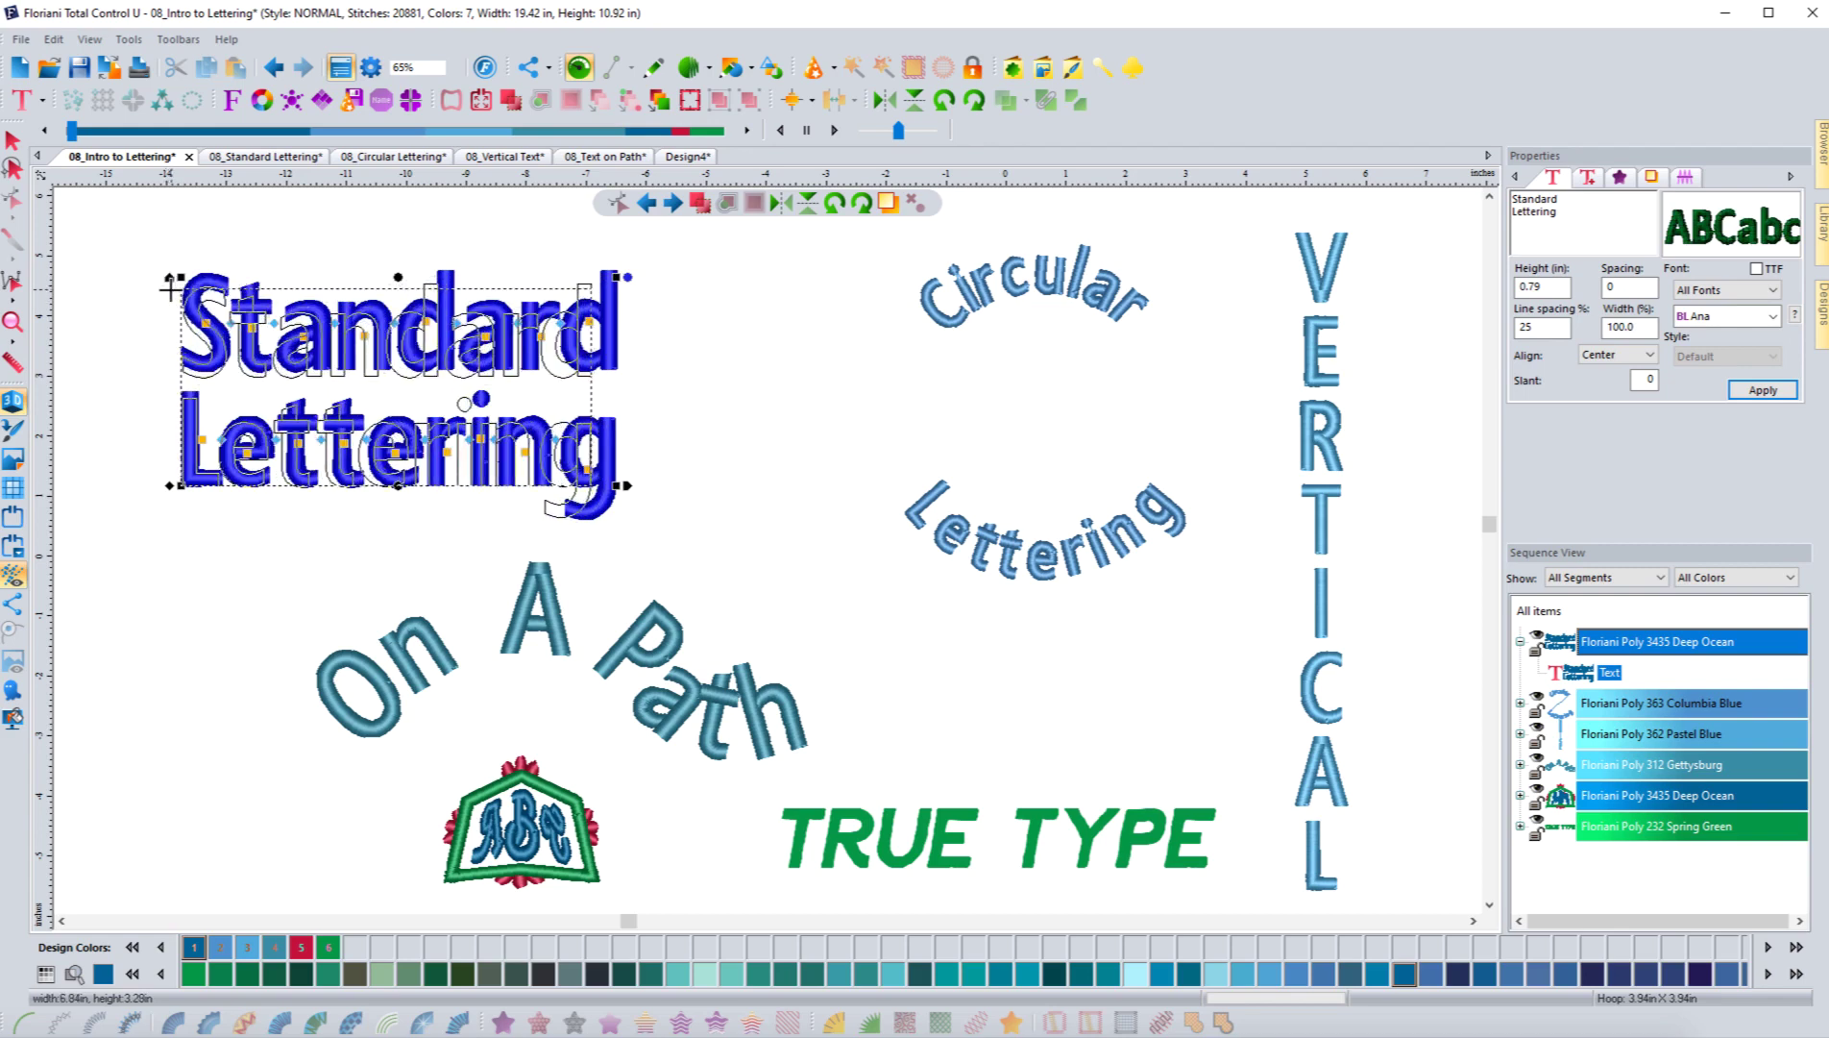
pyautogui.moveTo(174, 290); pyautogui.dragTo(173, 290)
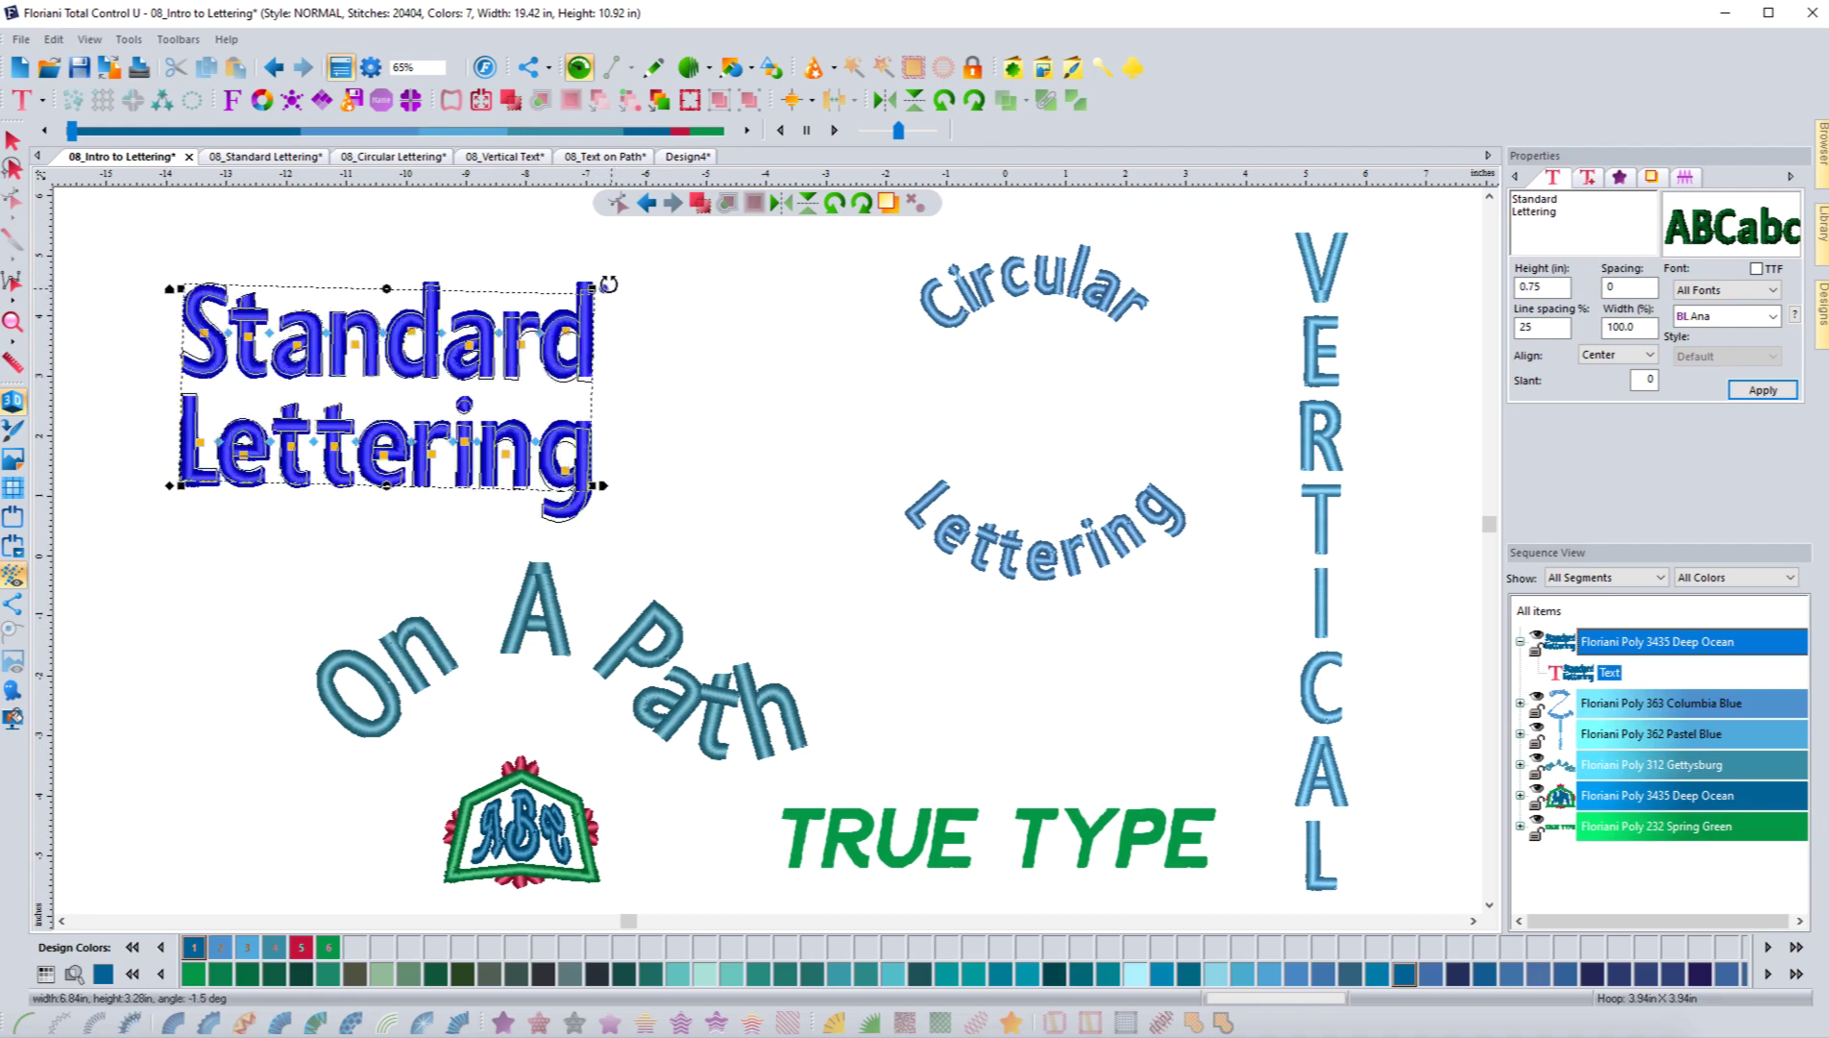
pyautogui.moveTo(632, 358); pyautogui.dragTo(589, 266)
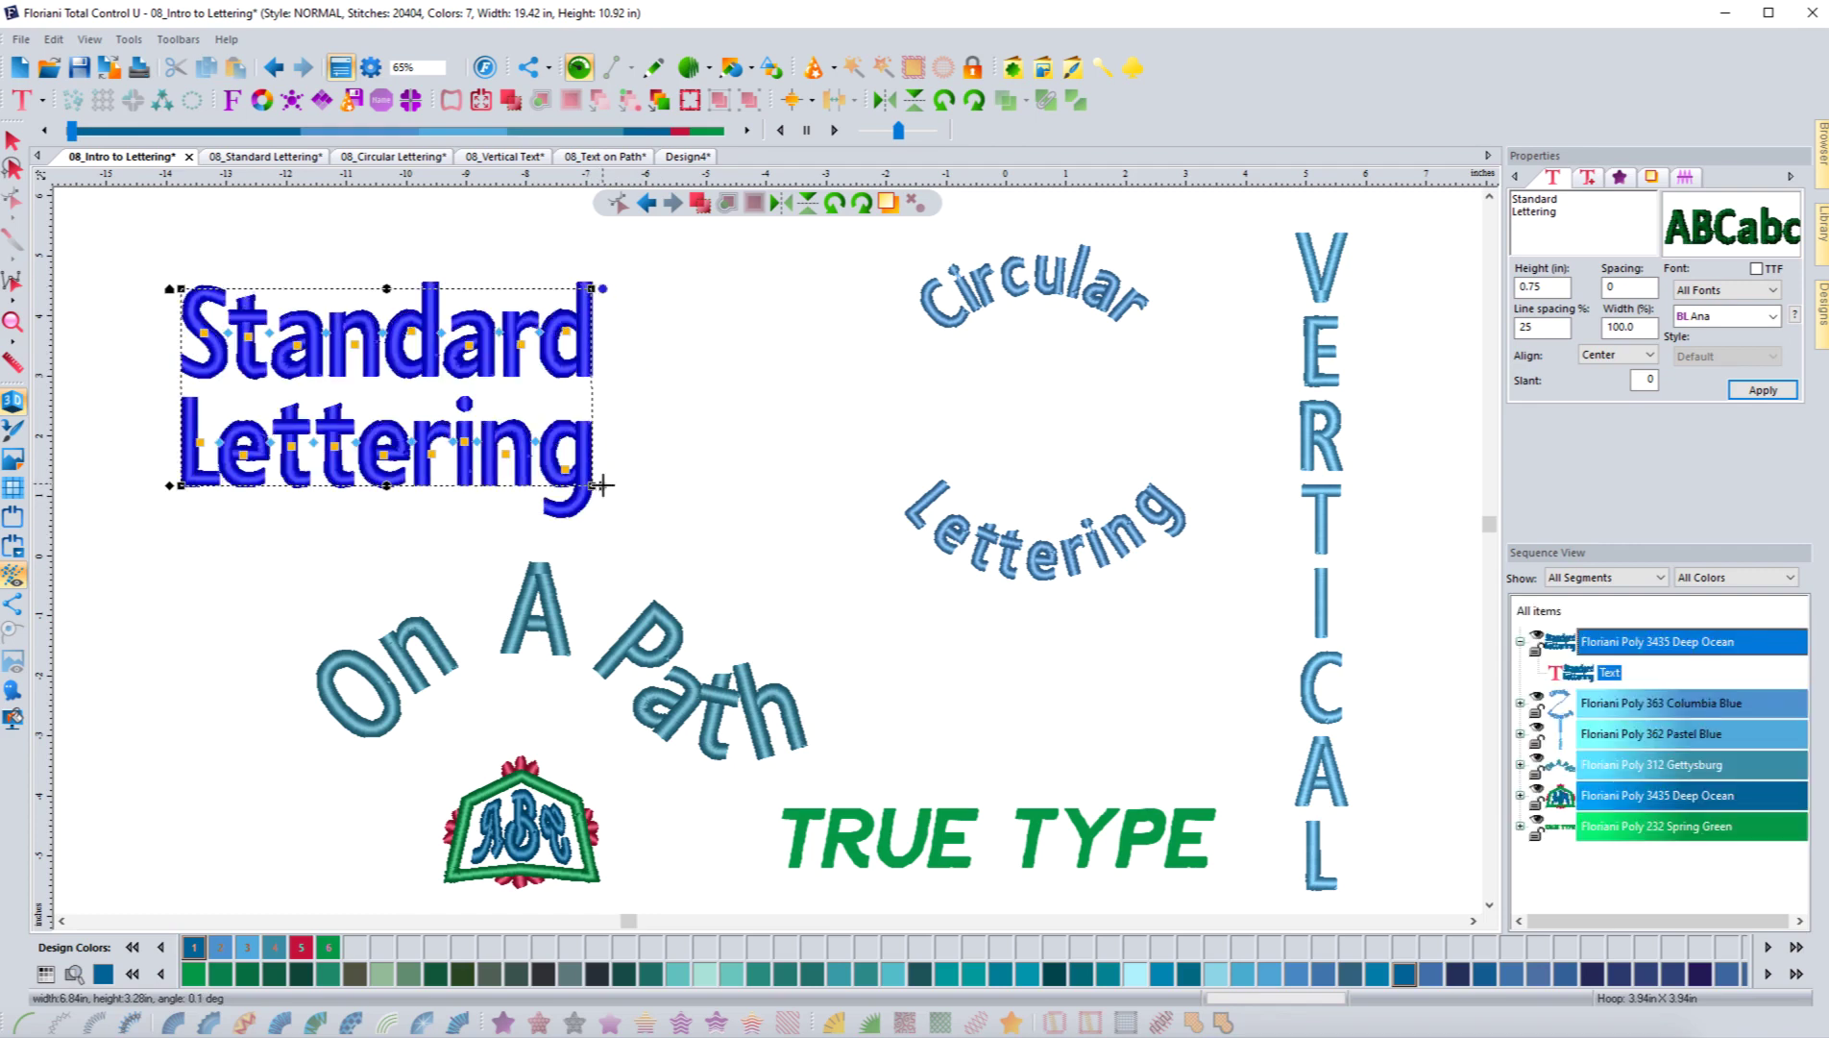
# Adjust the text's horizontal stretch to a width of 99.3% and slant the letters by 10 degrees.
pyautogui.moveTo(611, 488)
pyautogui.mouseDown()
pyautogui.moveTo(1075, 496)
pyautogui.moveTo(615, 463)
pyautogui.mouseUp()
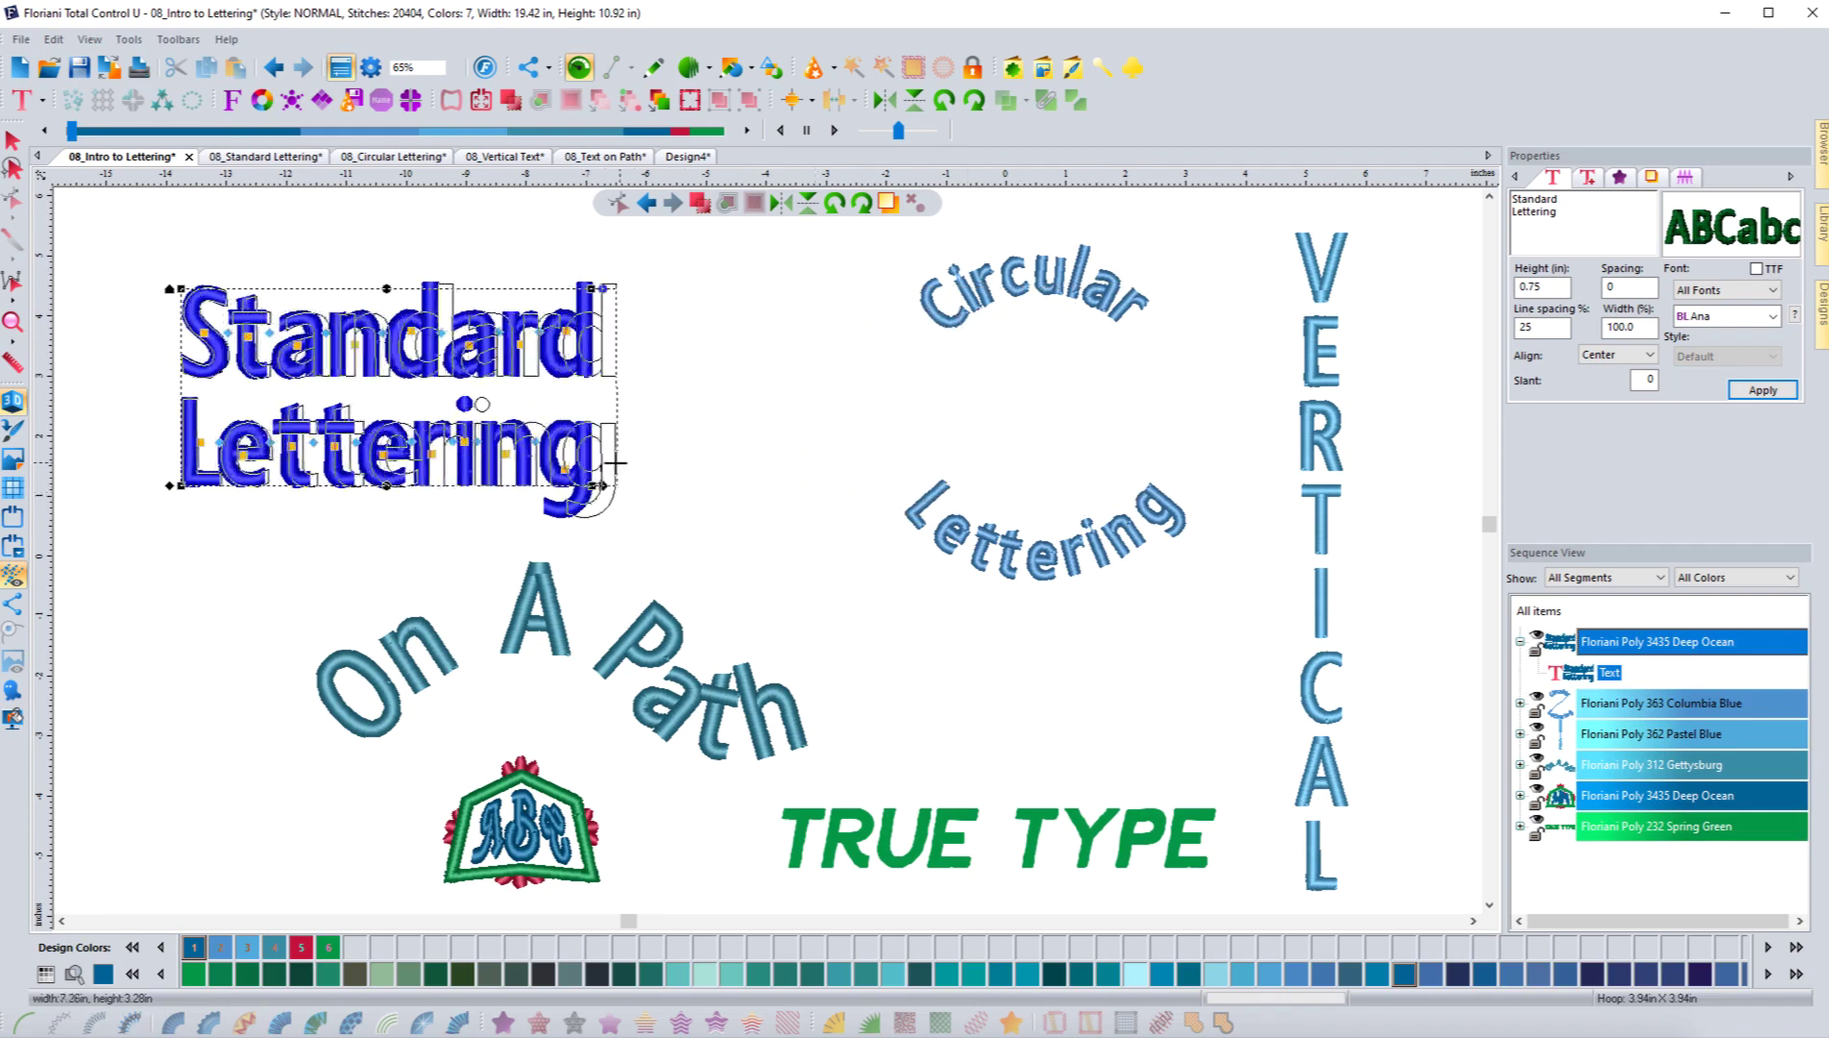
pyautogui.moveTo(432, 452); pyautogui.dragTo(573, 469)
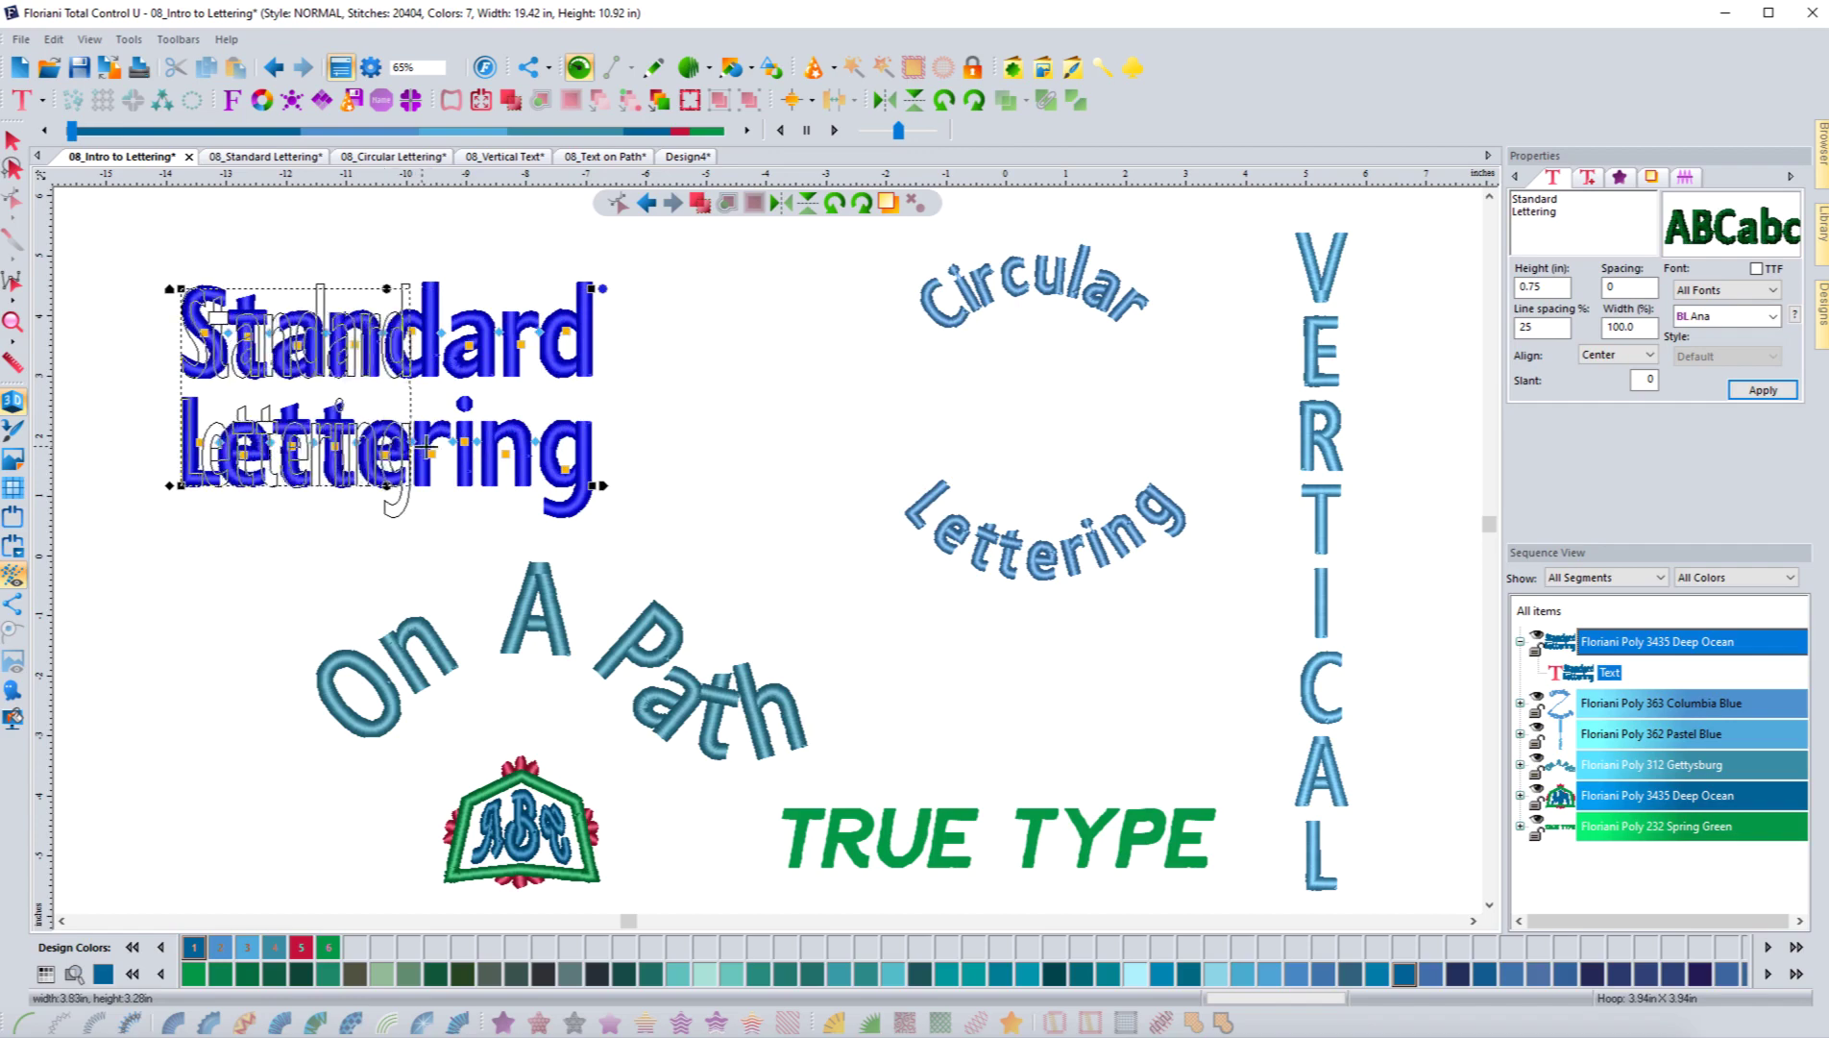
pyautogui.moveTo(573, 447)
pyautogui.mouseDown()
pyautogui.moveTo(946, 444)
pyautogui.moveTo(1062, 485)
pyautogui.moveTo(858, 452)
pyautogui.moveTo(598, 461)
pyautogui.mouseUp()
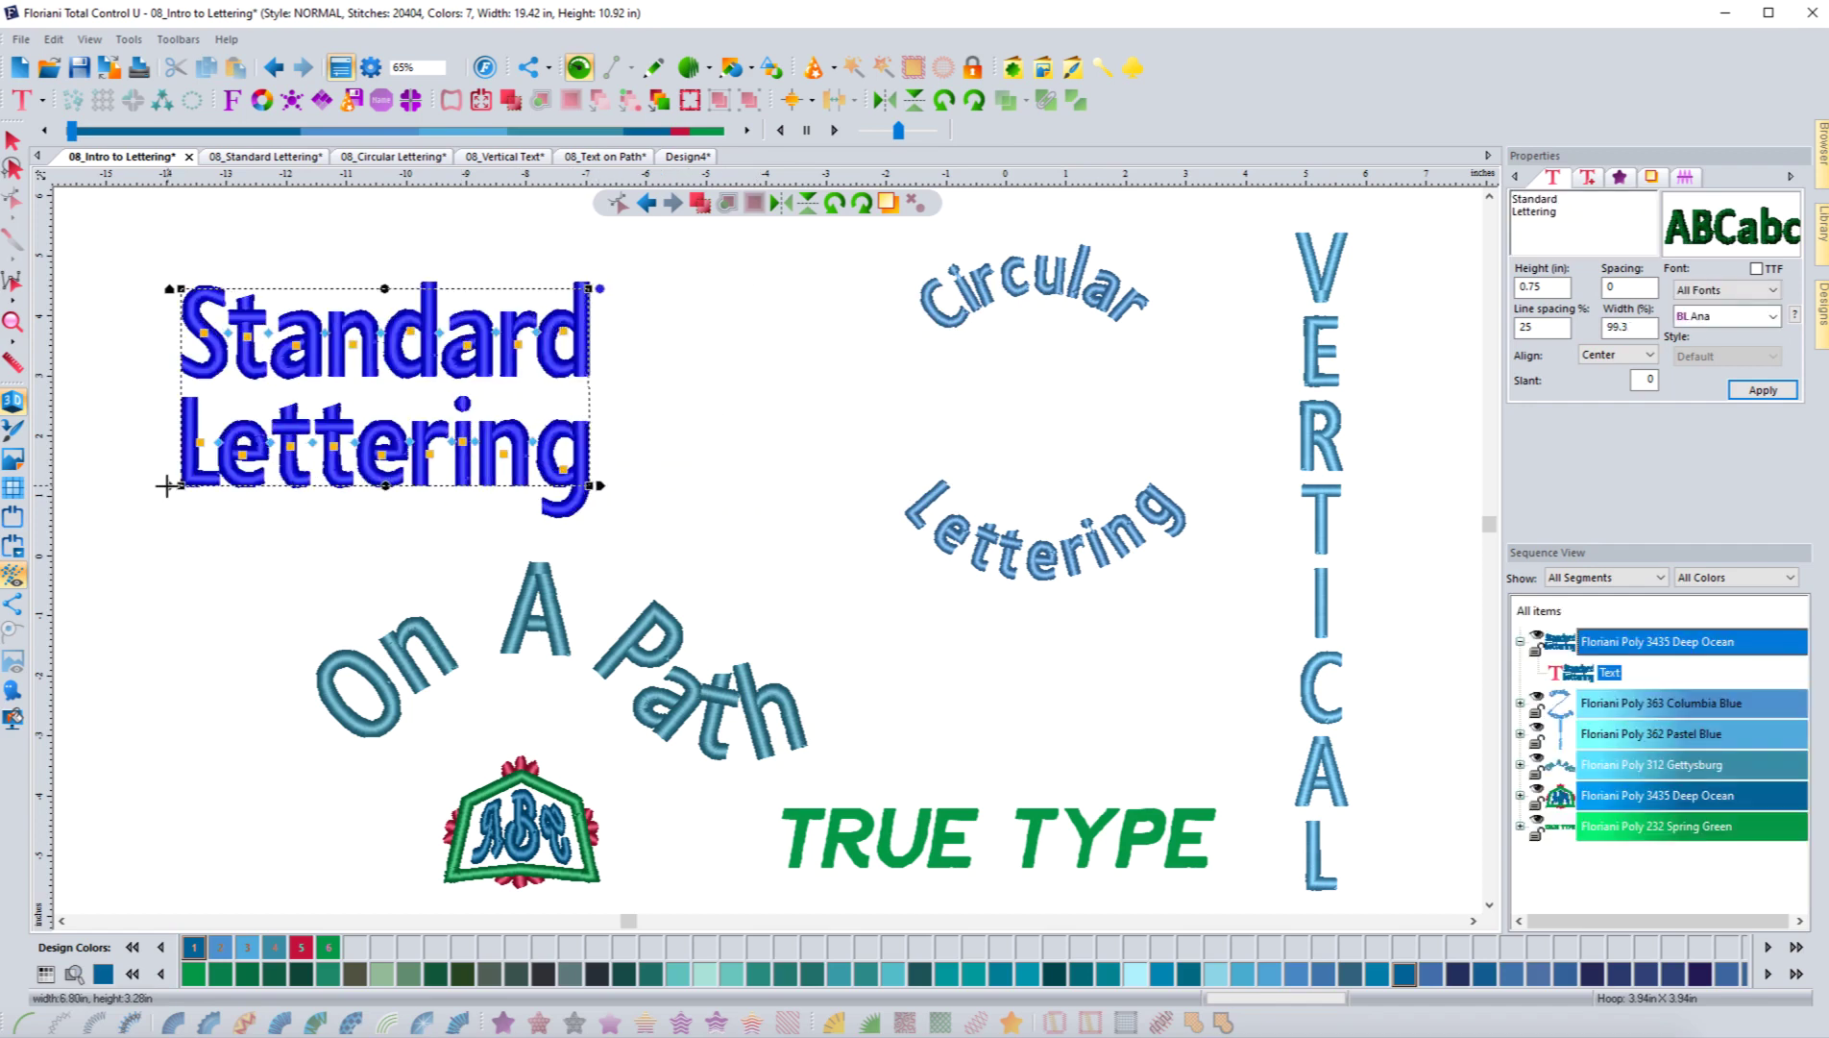
pyautogui.moveTo(166, 485)
pyautogui.mouseDown()
pyautogui.moveTo(204, 493)
pyautogui.moveTo(148, 495)
pyautogui.moveTo(187, 499)
pyautogui.mouseUp()
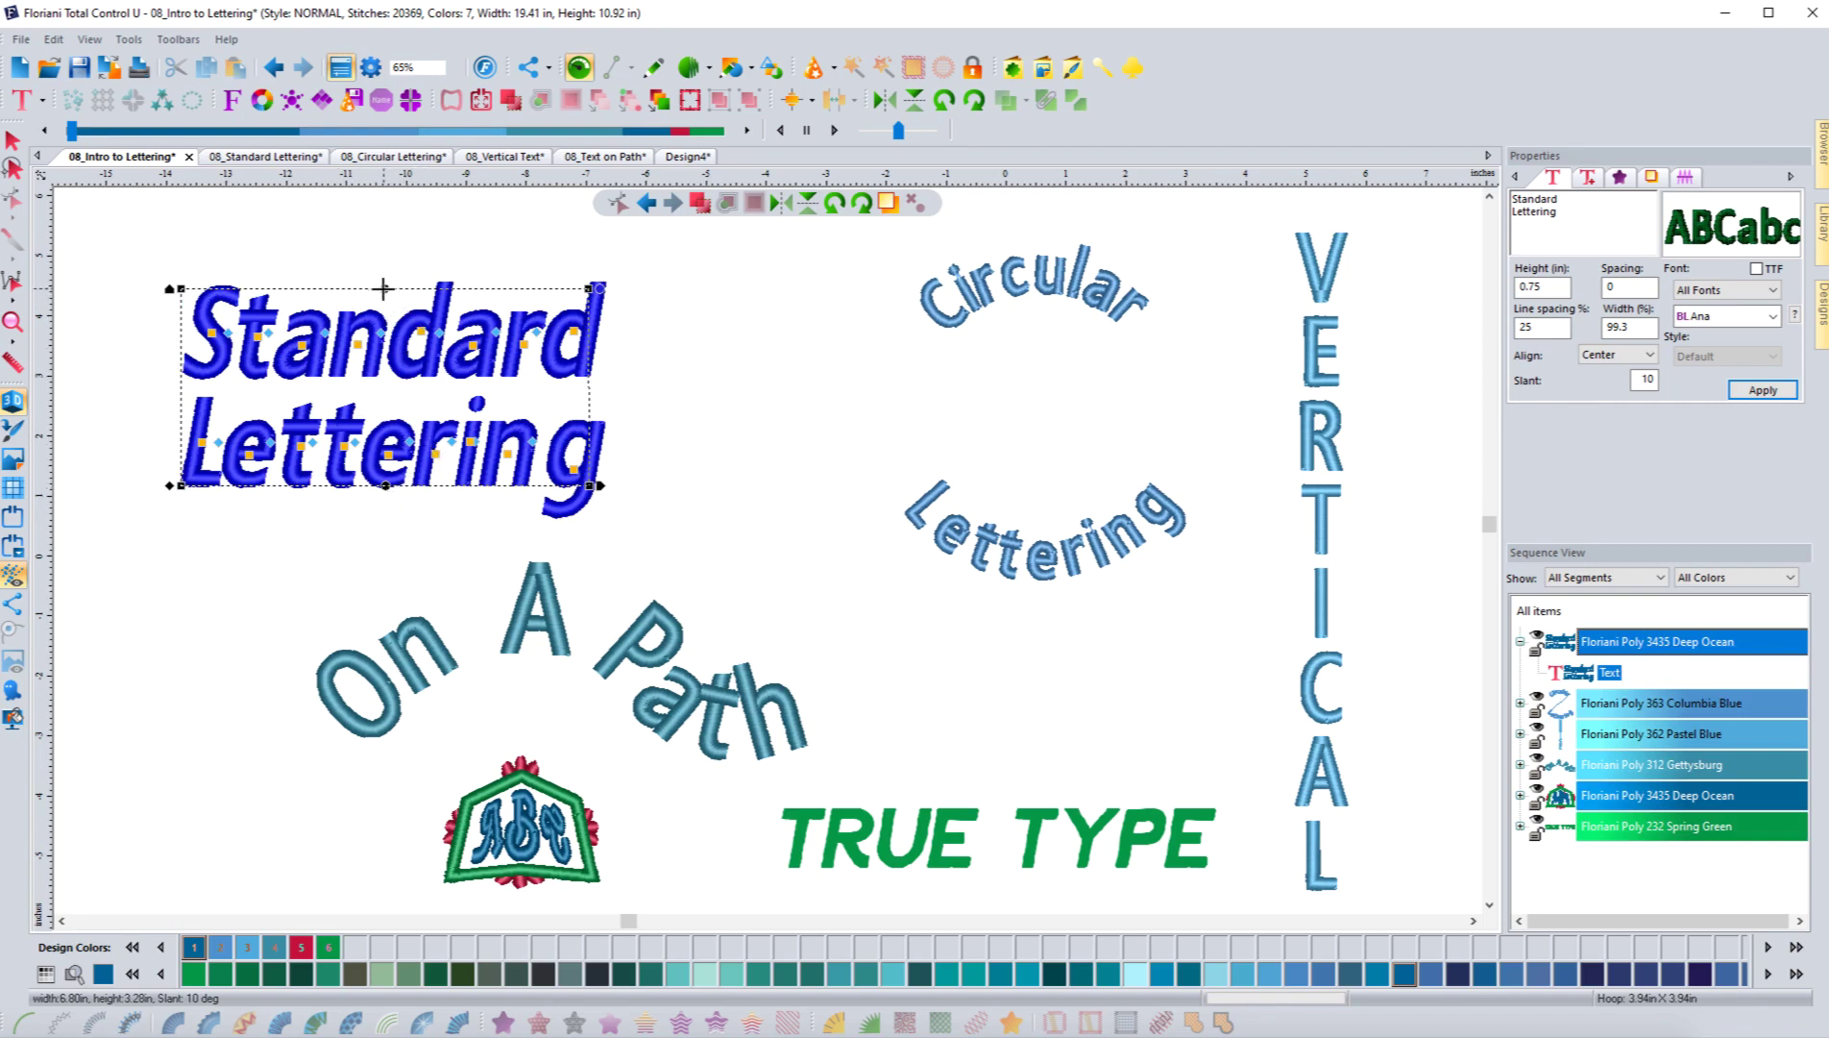
# Bow the top edge of the text envelope upward into an arch and try reshaping its bottom edge.
pyautogui.moveTo(384, 288); pyautogui.dragTo(387, 219)
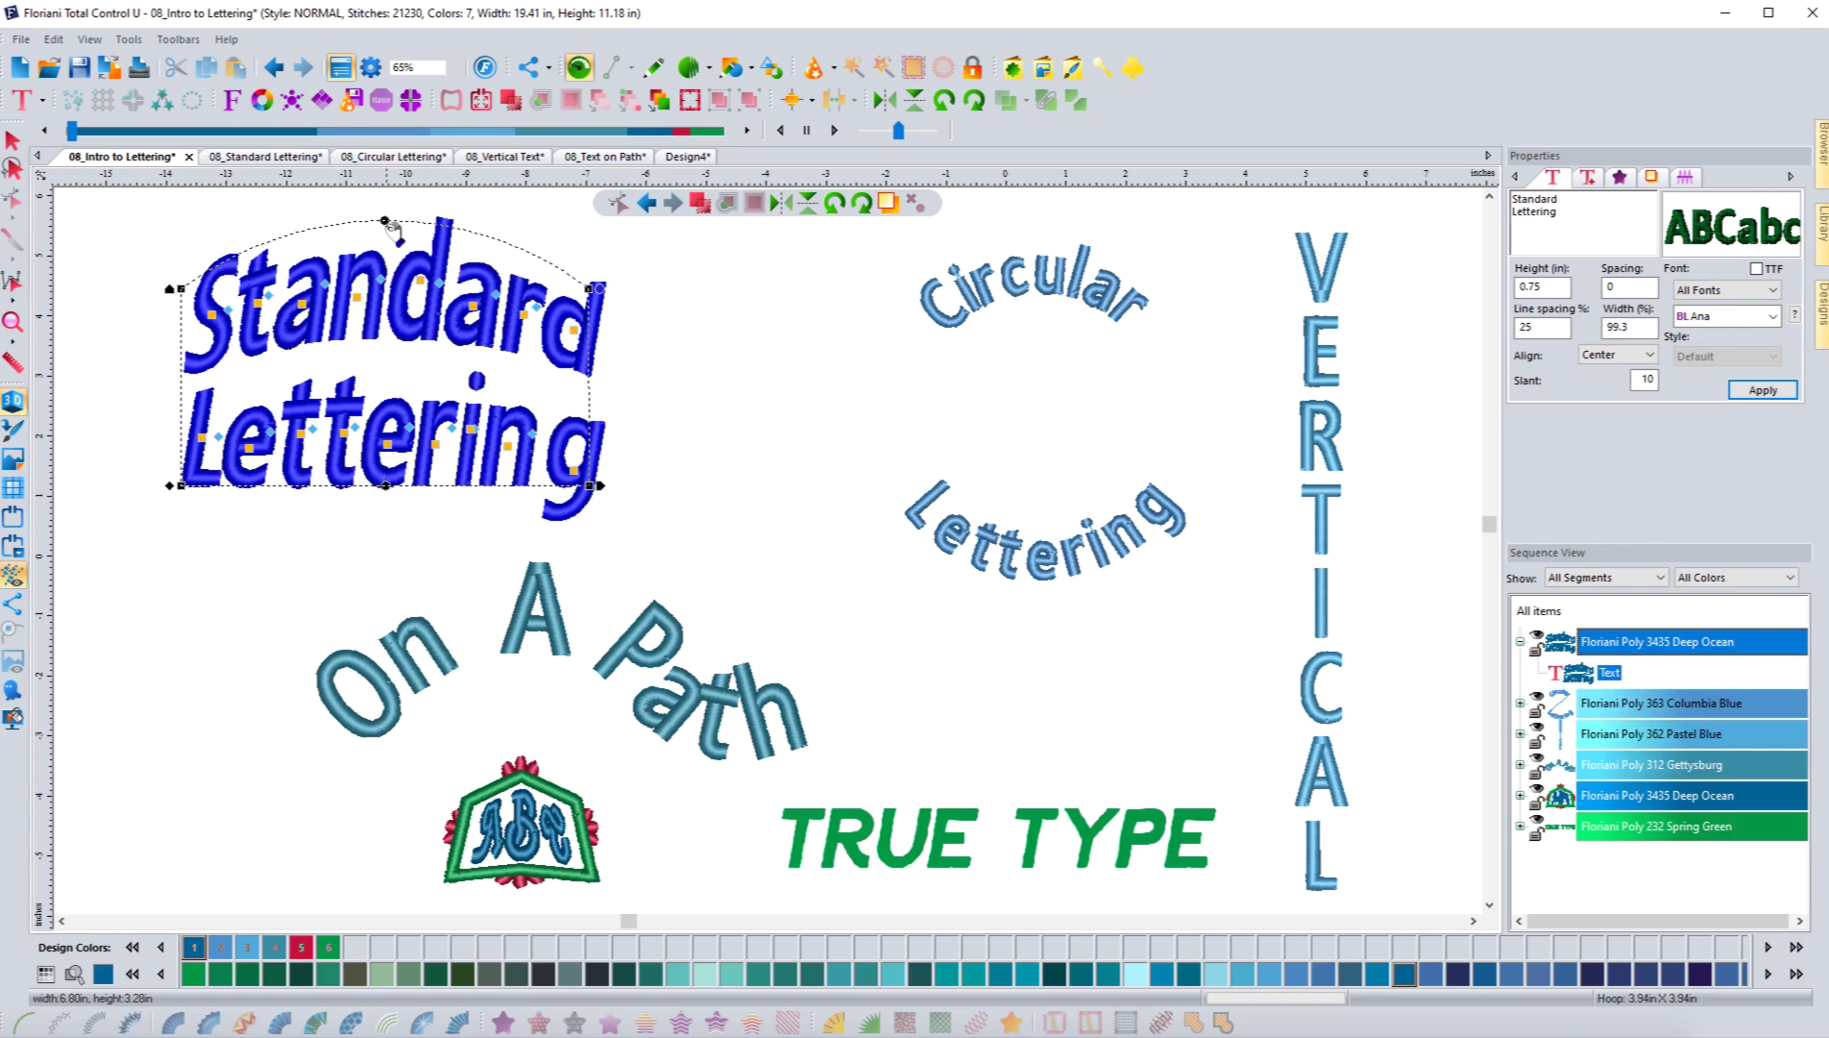
pyautogui.moveTo(391, 487); pyautogui.dragTo(478, 355)
pyautogui.moveTo(381, 429); pyautogui.dragTo(393, 485)
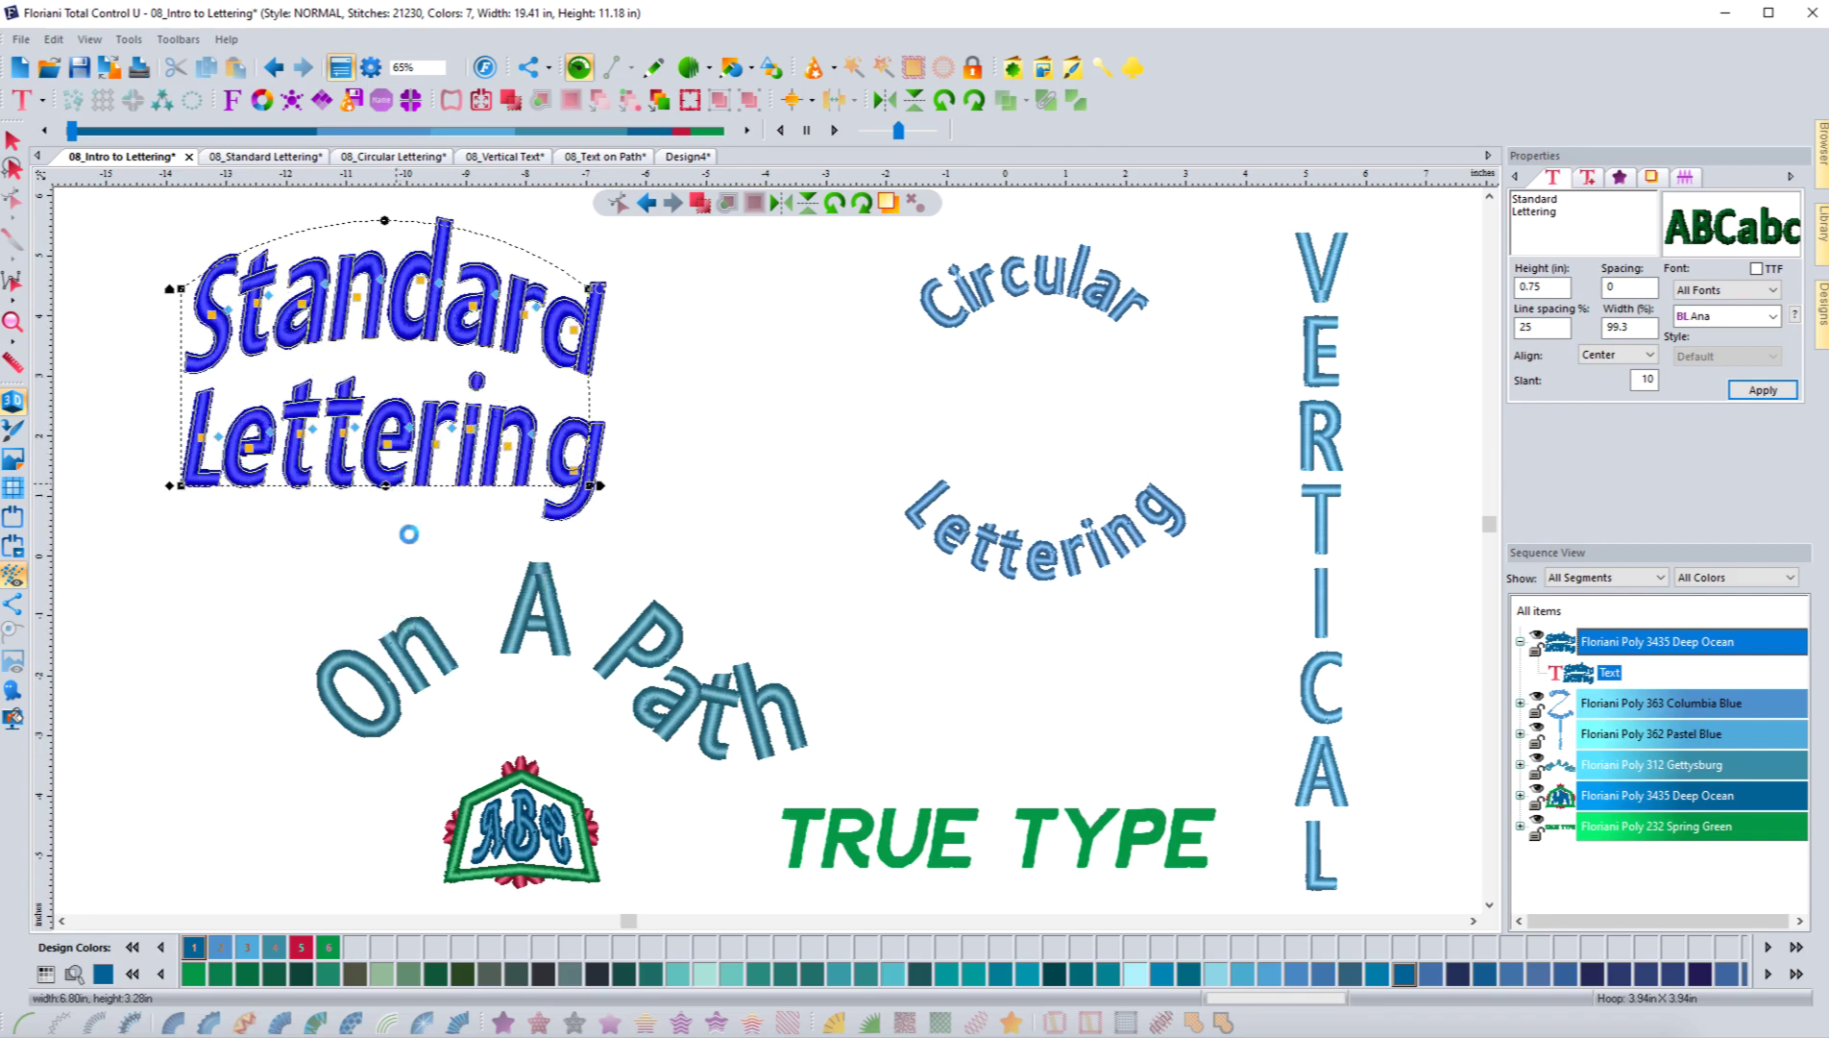
# Bow the envelope's top edge downward and its bottom edge upward, and reshape the top edge into an upward arch.
pyautogui.moveTo(383, 220); pyautogui.dragTo(377, 361)
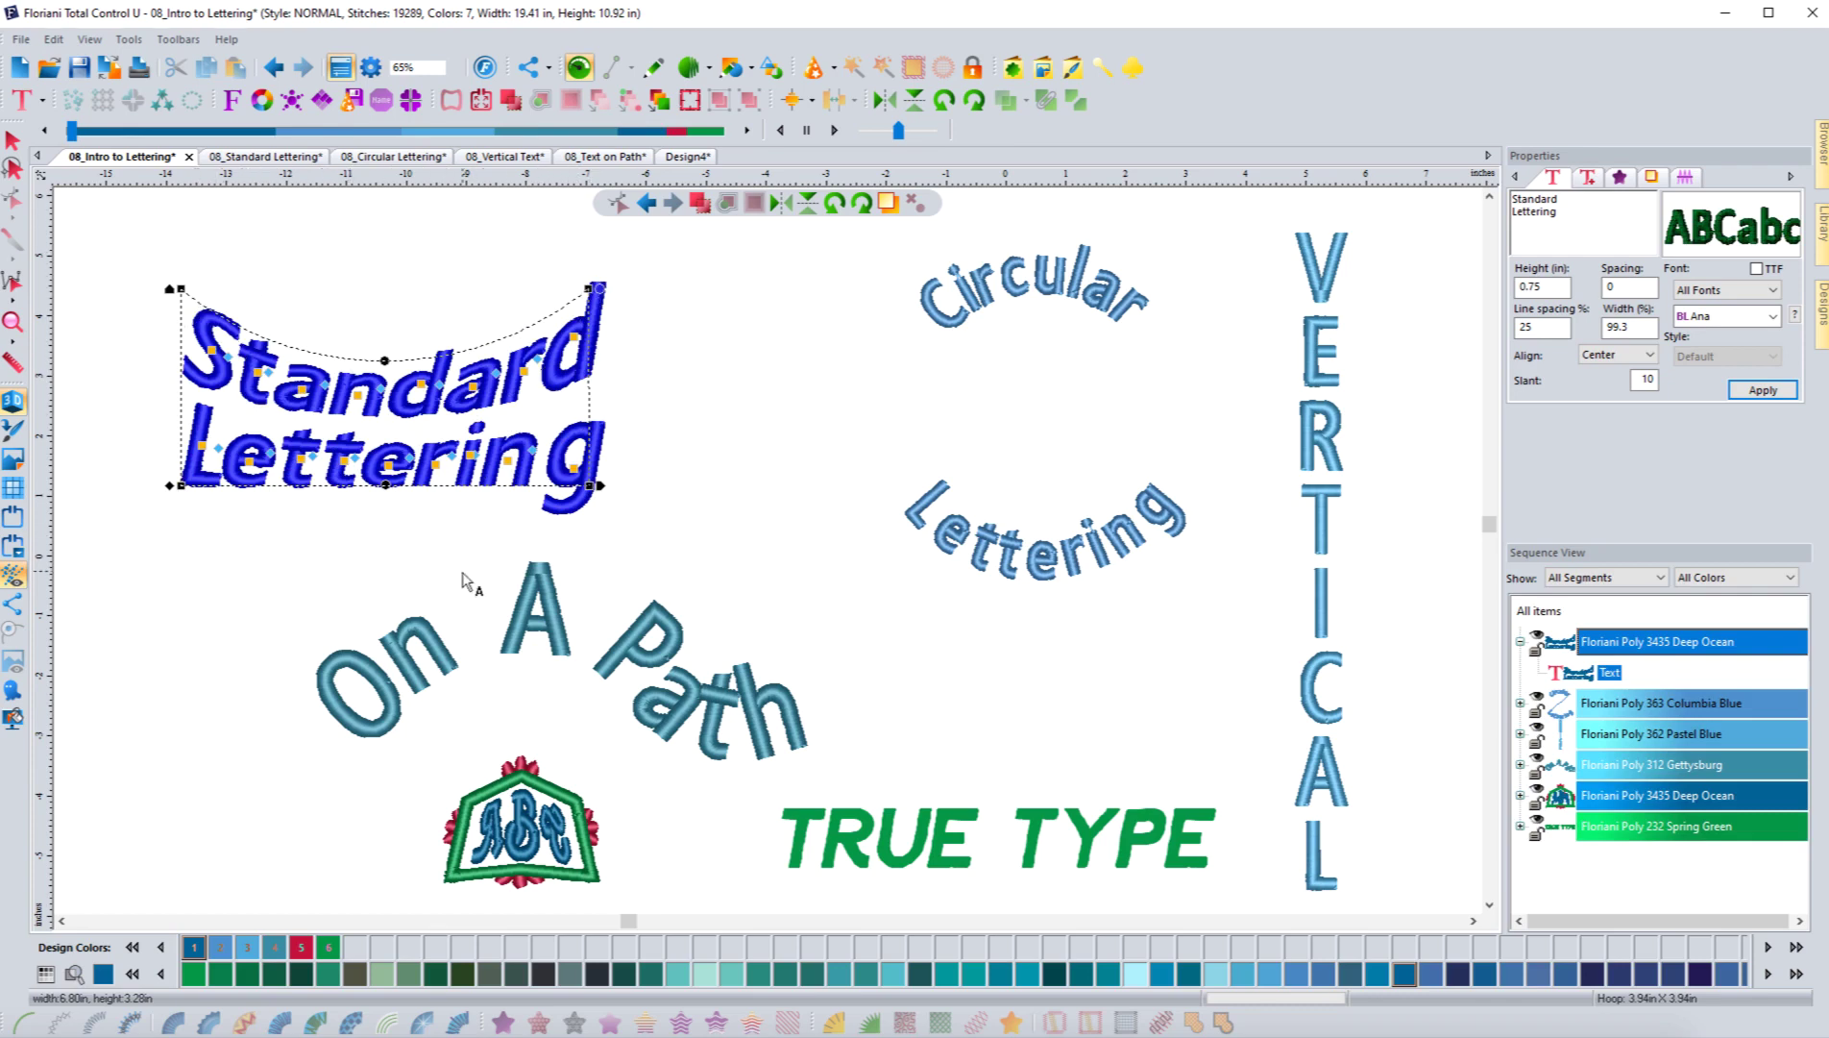
pyautogui.moveTo(386, 485); pyautogui.dragTo(386, 449)
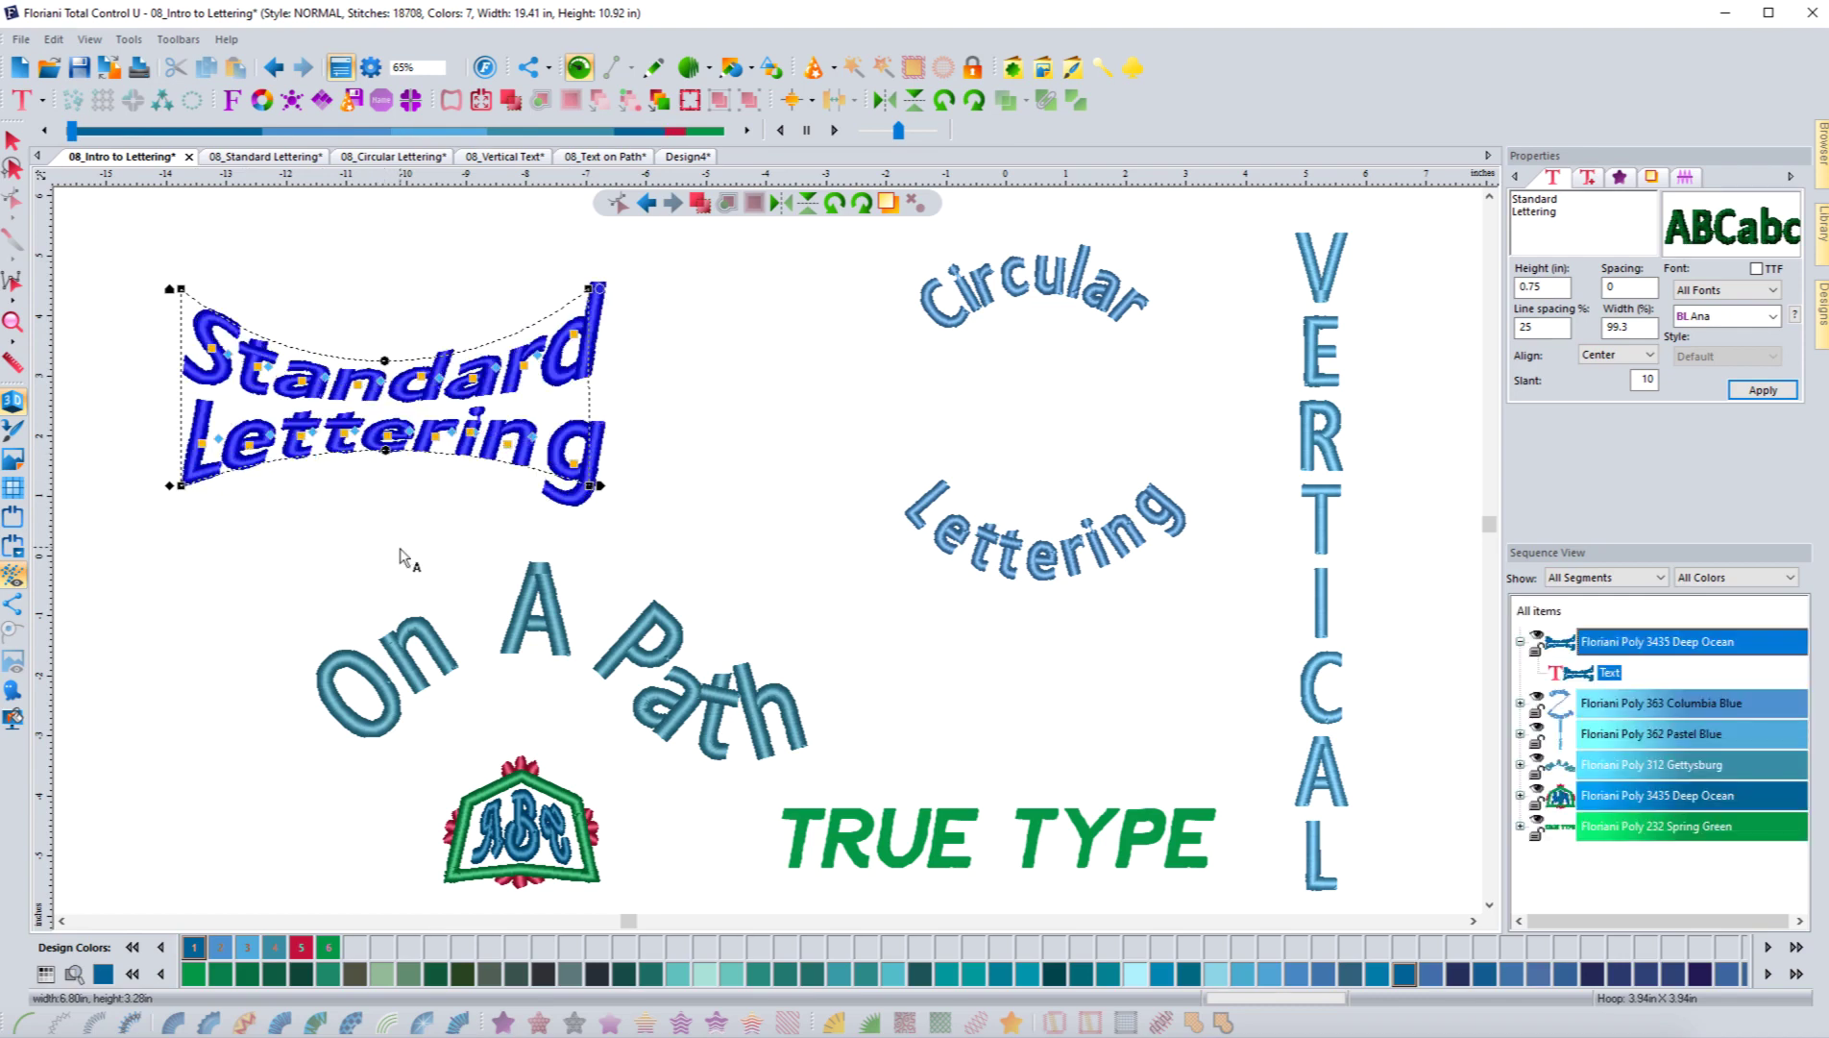
pyautogui.moveTo(386, 359); pyautogui.dragTo(385, 260)
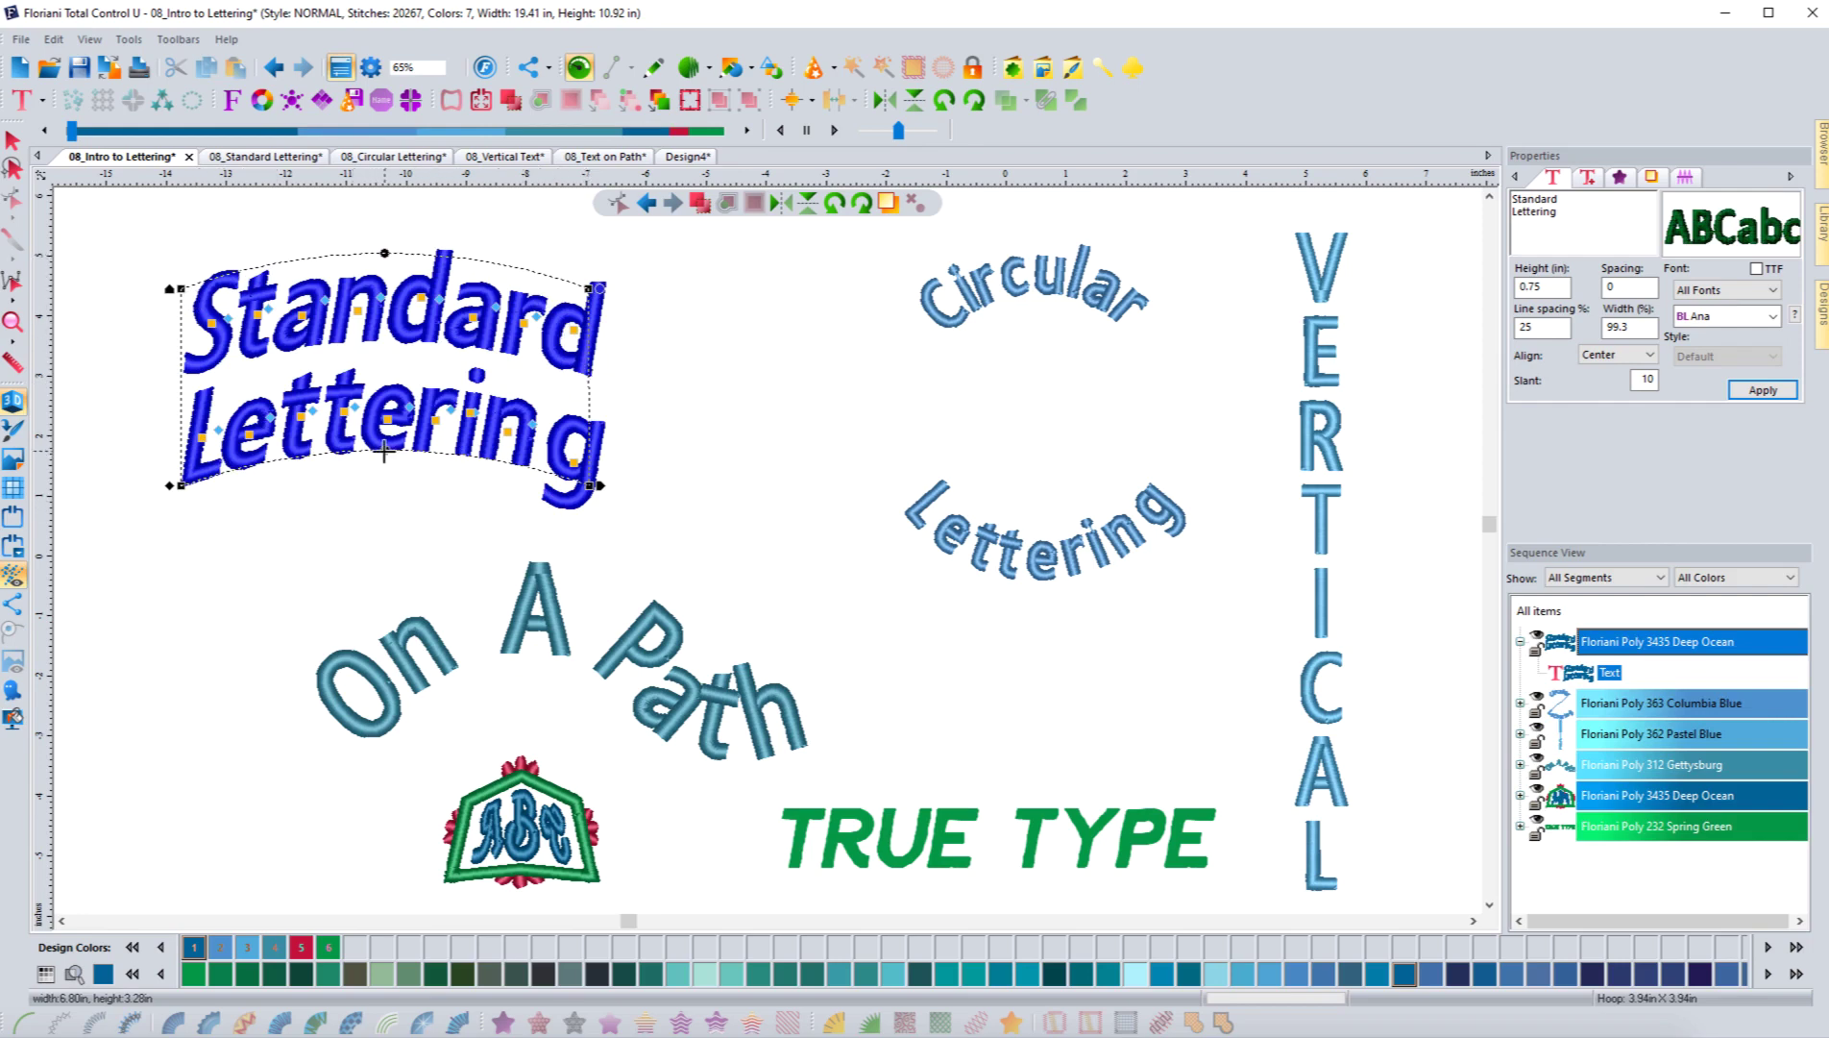
# Bow the bottom edge of the Standard Lettering envelope downward and apply the Pennant Right envelope shape.
pyautogui.moveTo(384, 452); pyautogui.dragTo(387, 505)
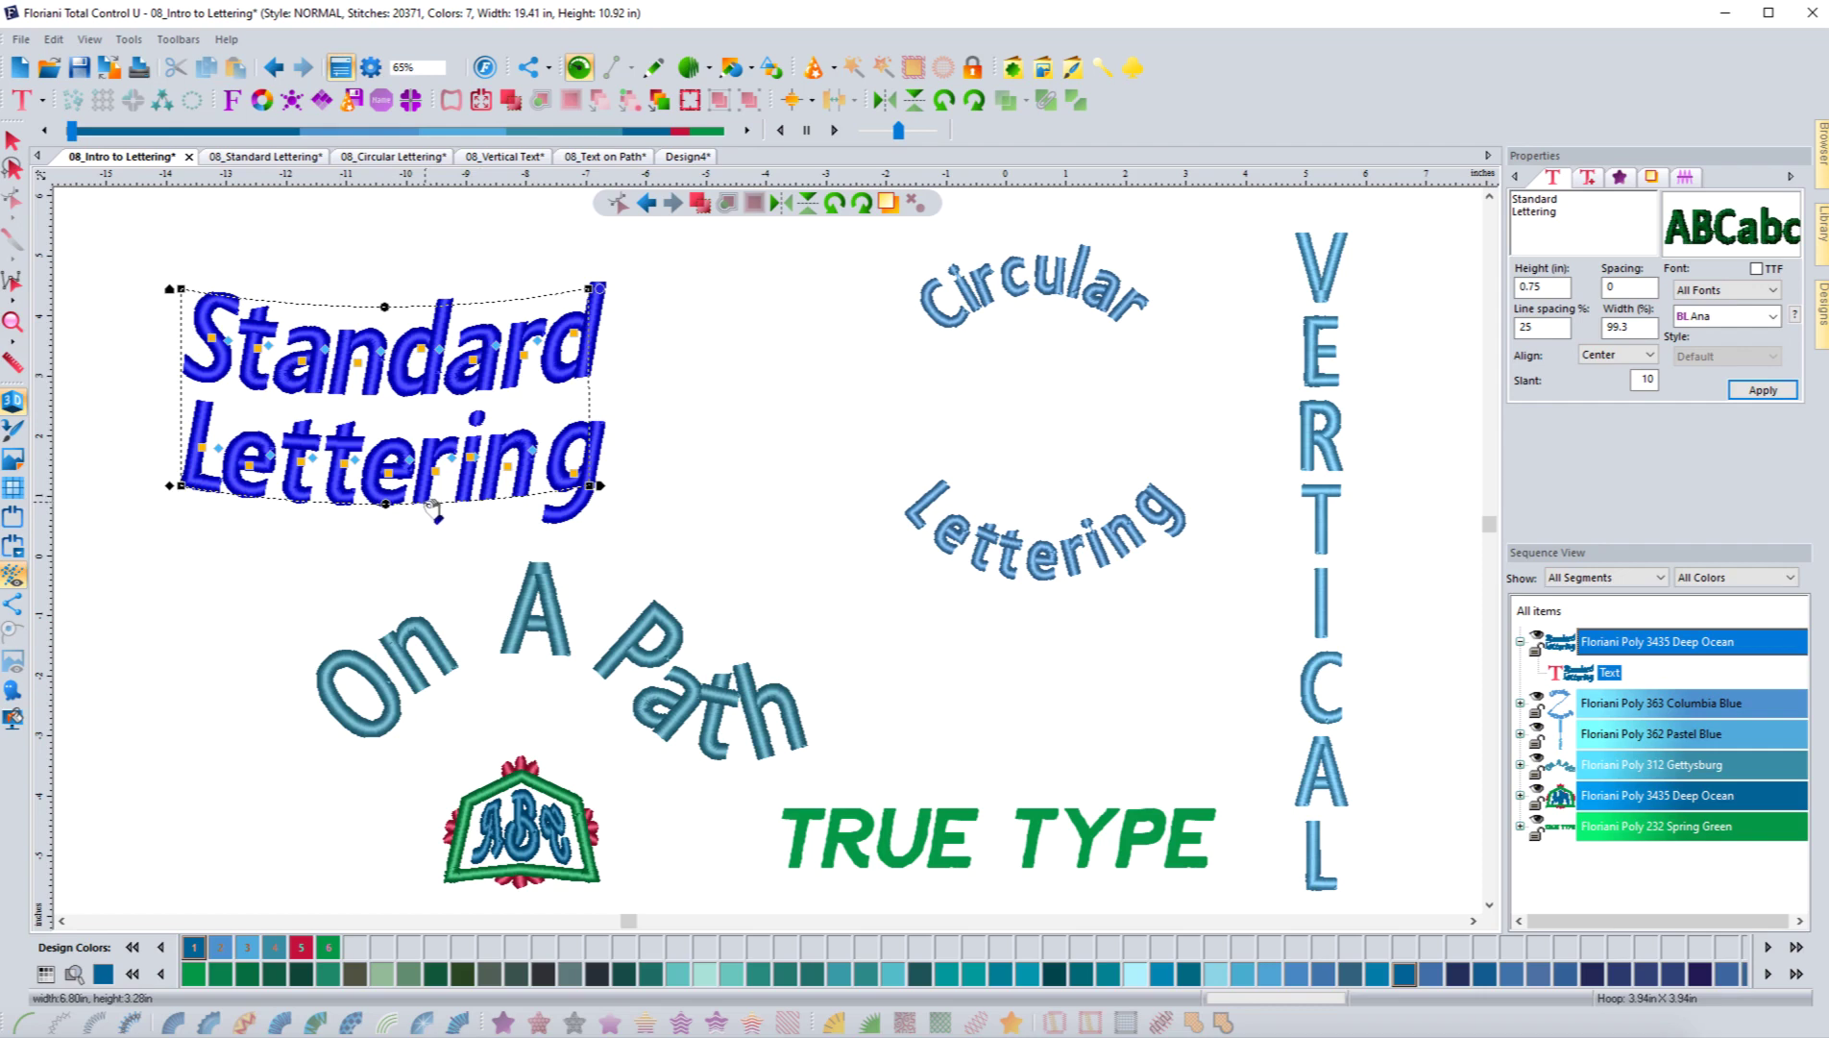
pyautogui.rightClick(430, 510)
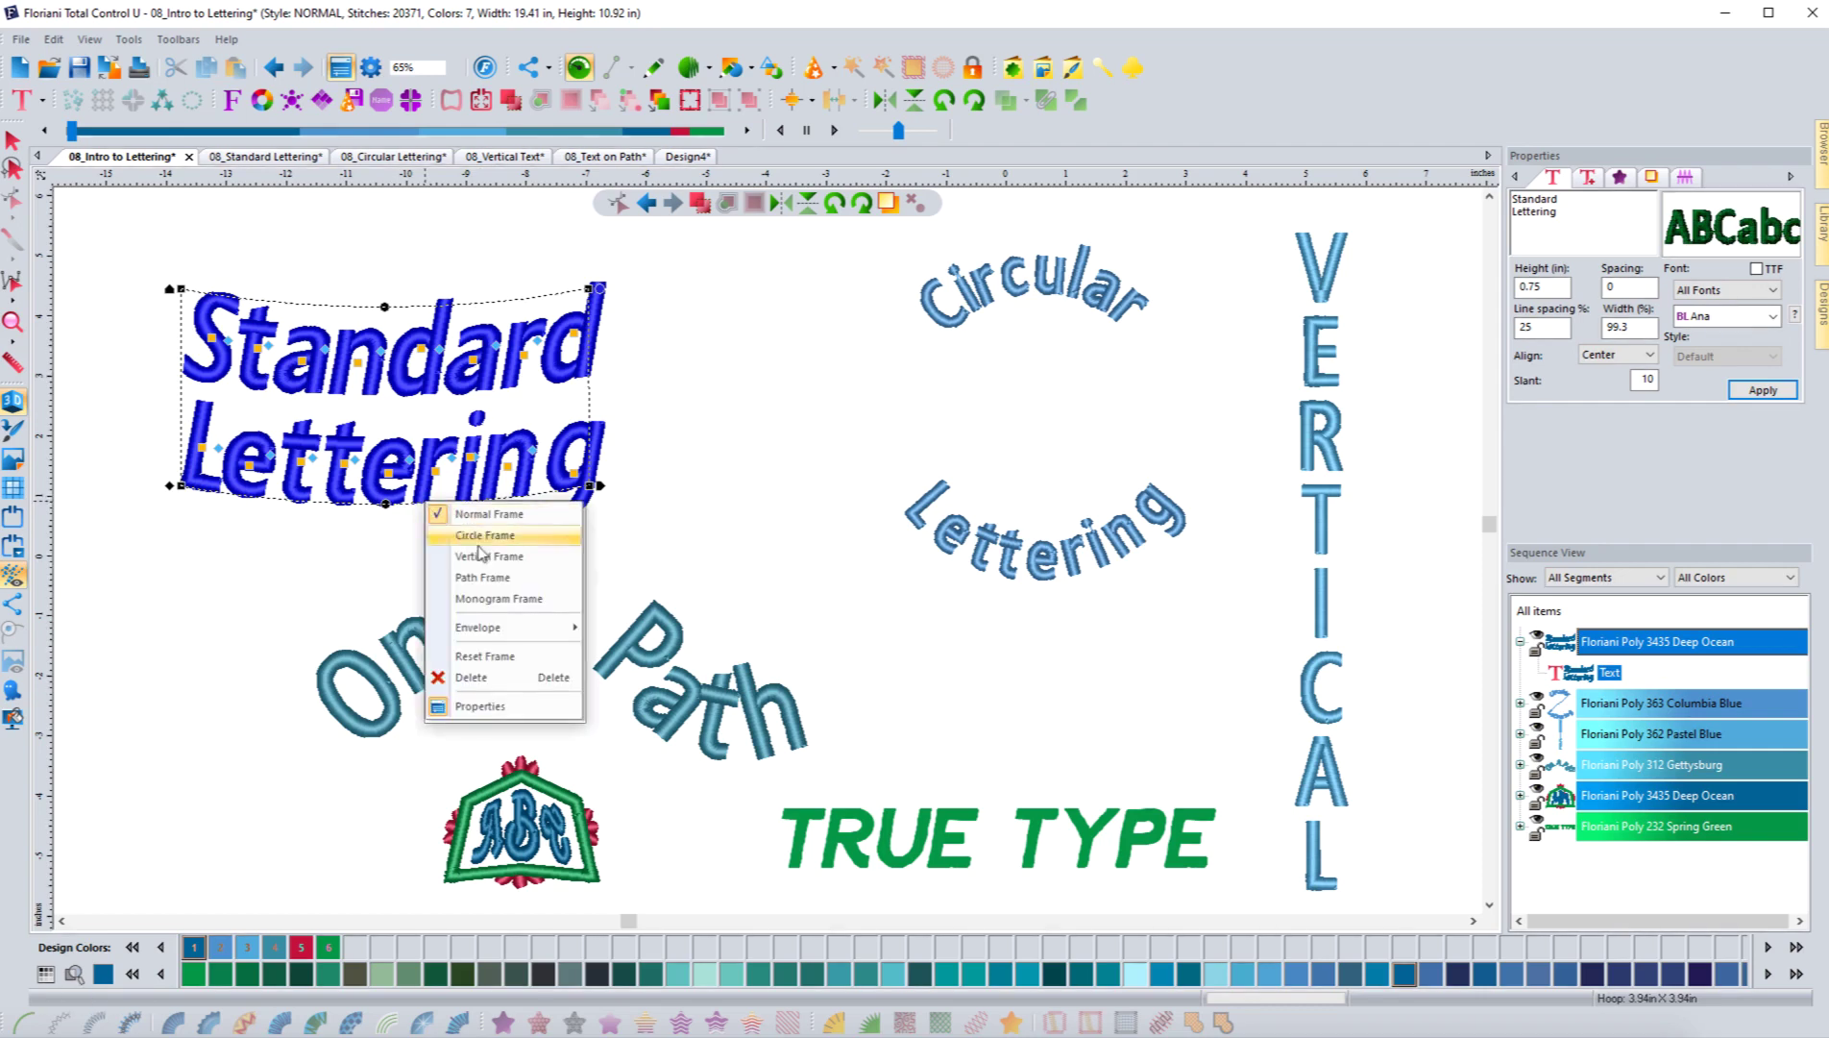
pyautogui.moveTo(499, 631)
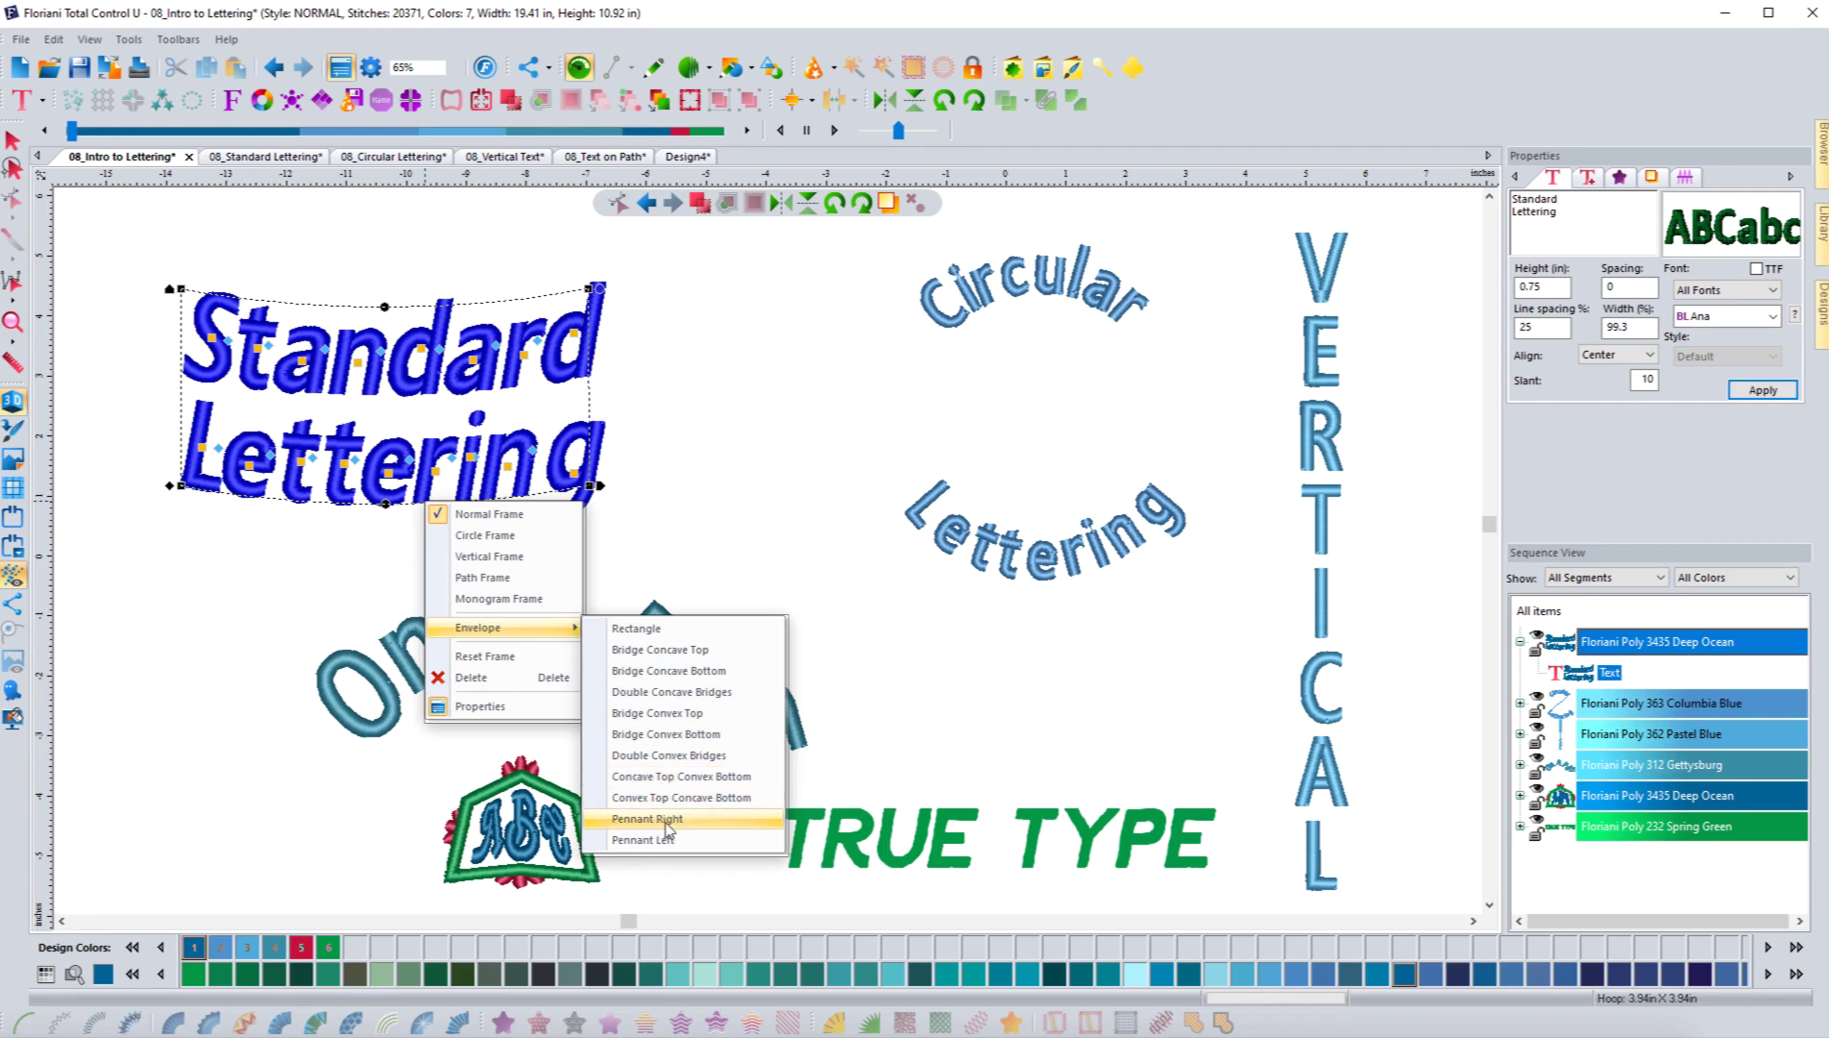
pyautogui.click(668, 823)
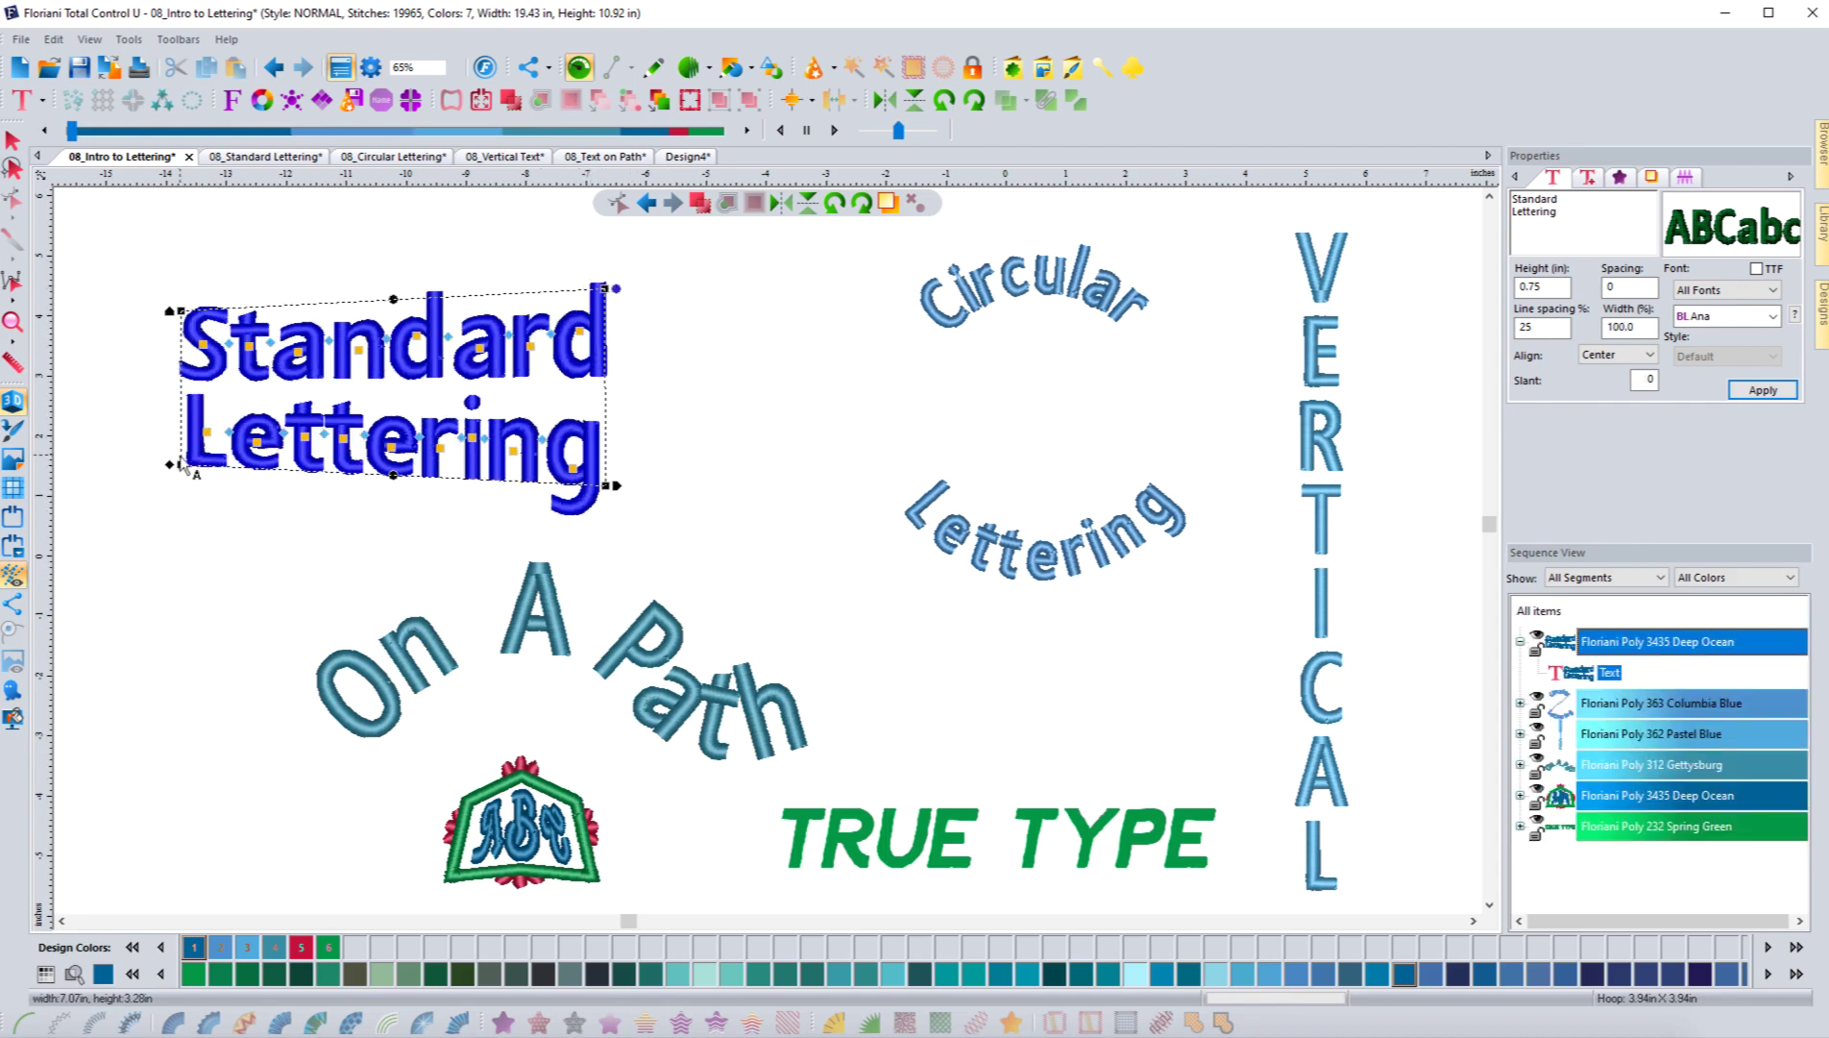
# Try the Pennant Left envelope shape on the Standard Lettering block, followed by Concave Top Convex Bottom.
pyautogui.rightClick(423, 328)
pyautogui.moveTo(500, 445)
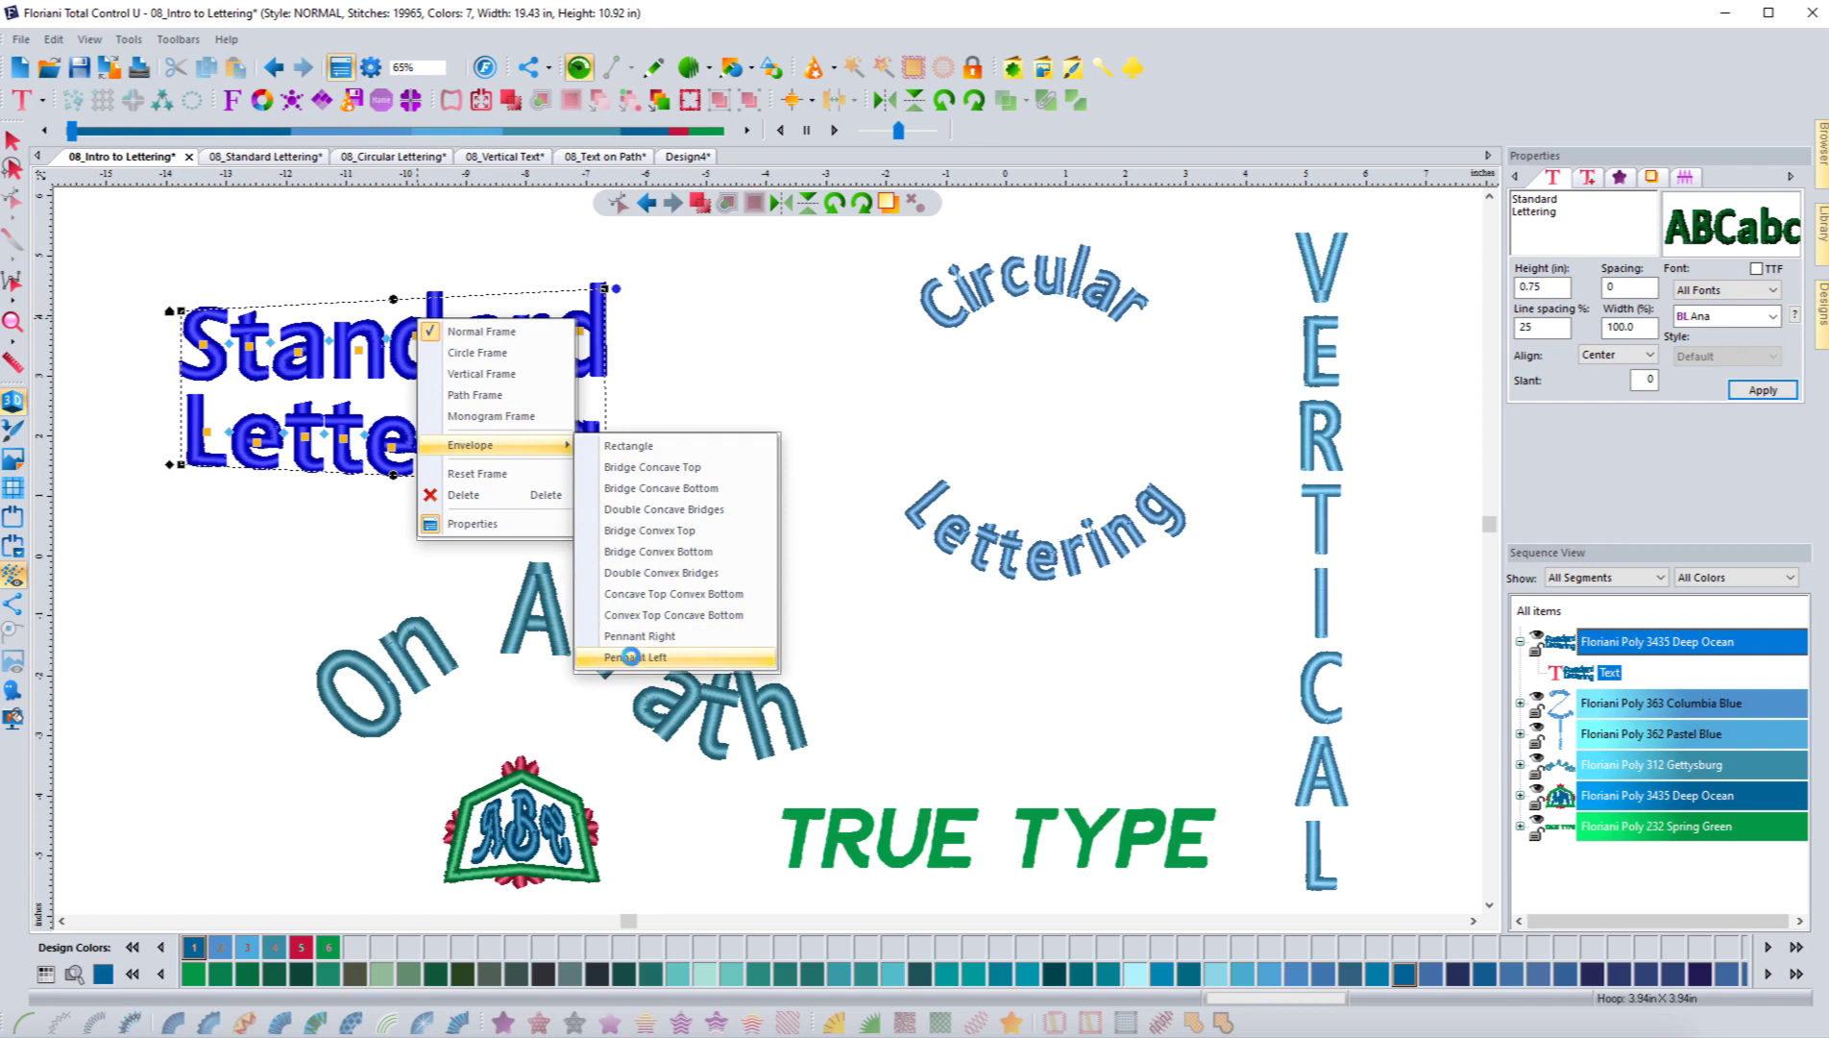
pyautogui.click(640, 638)
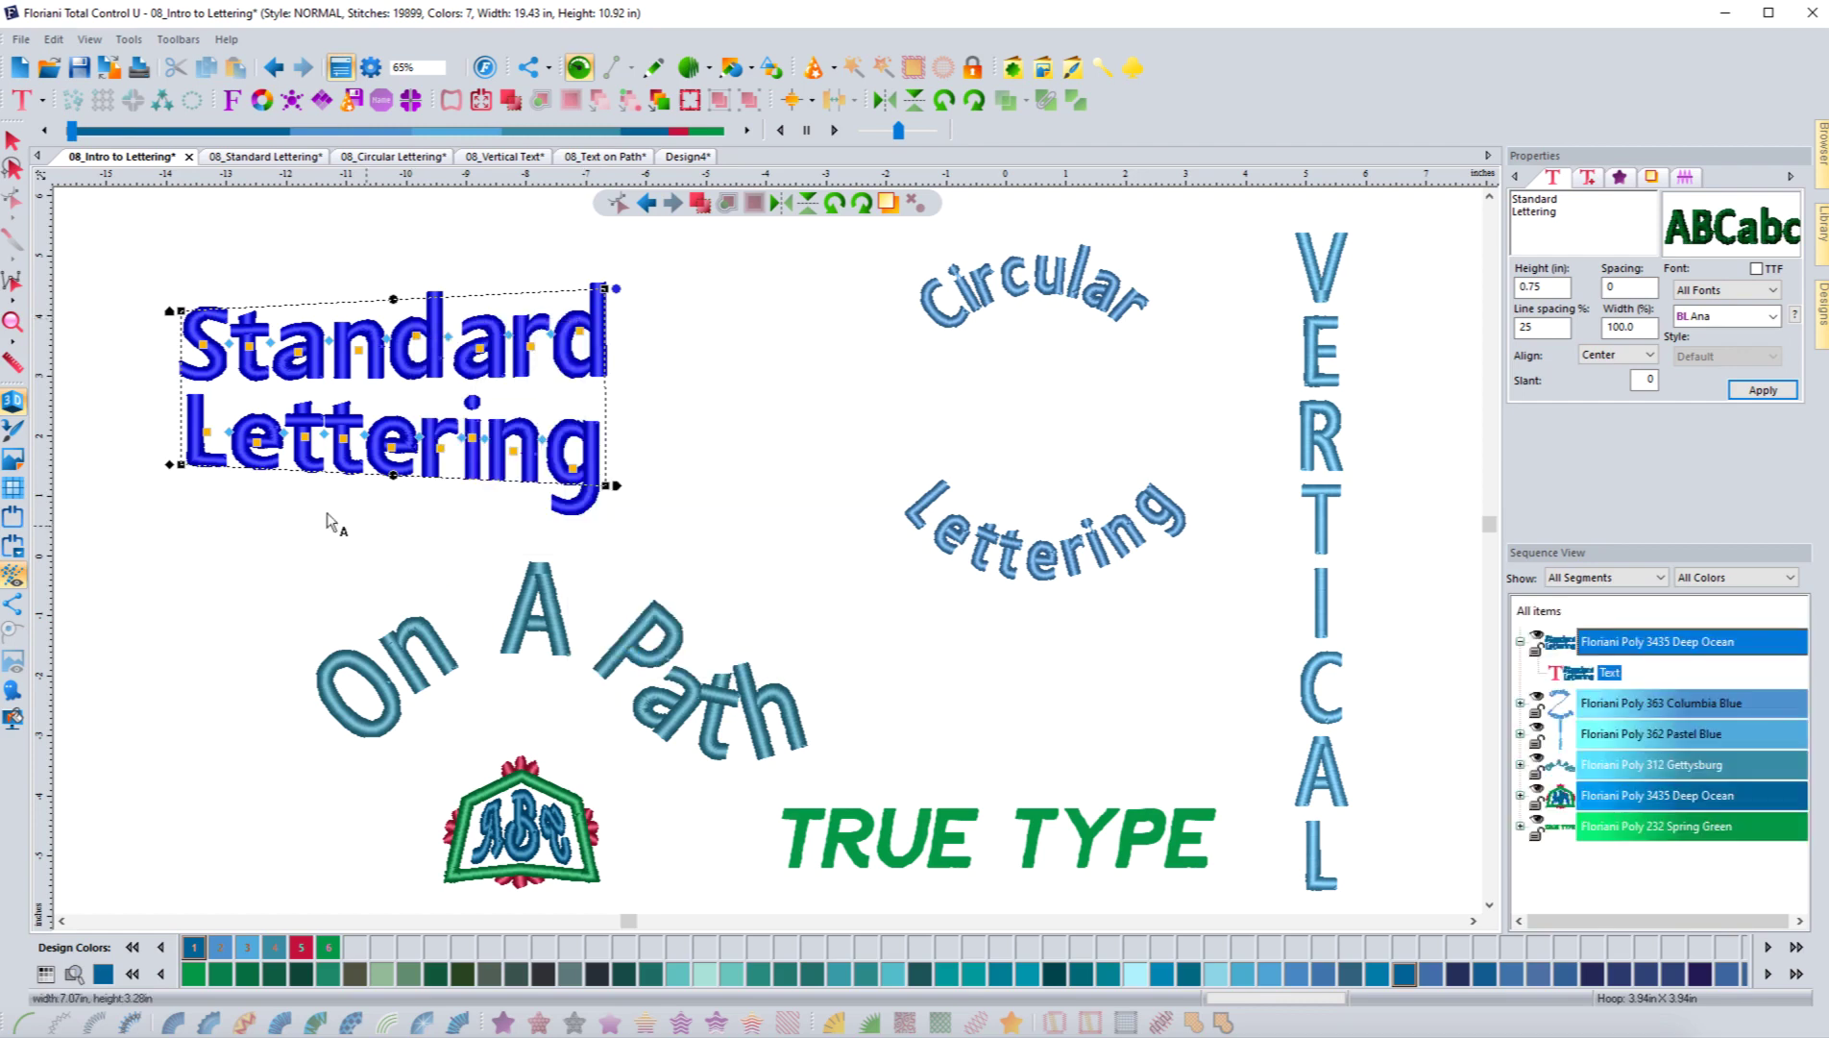
pyautogui.rightClick(383, 309)
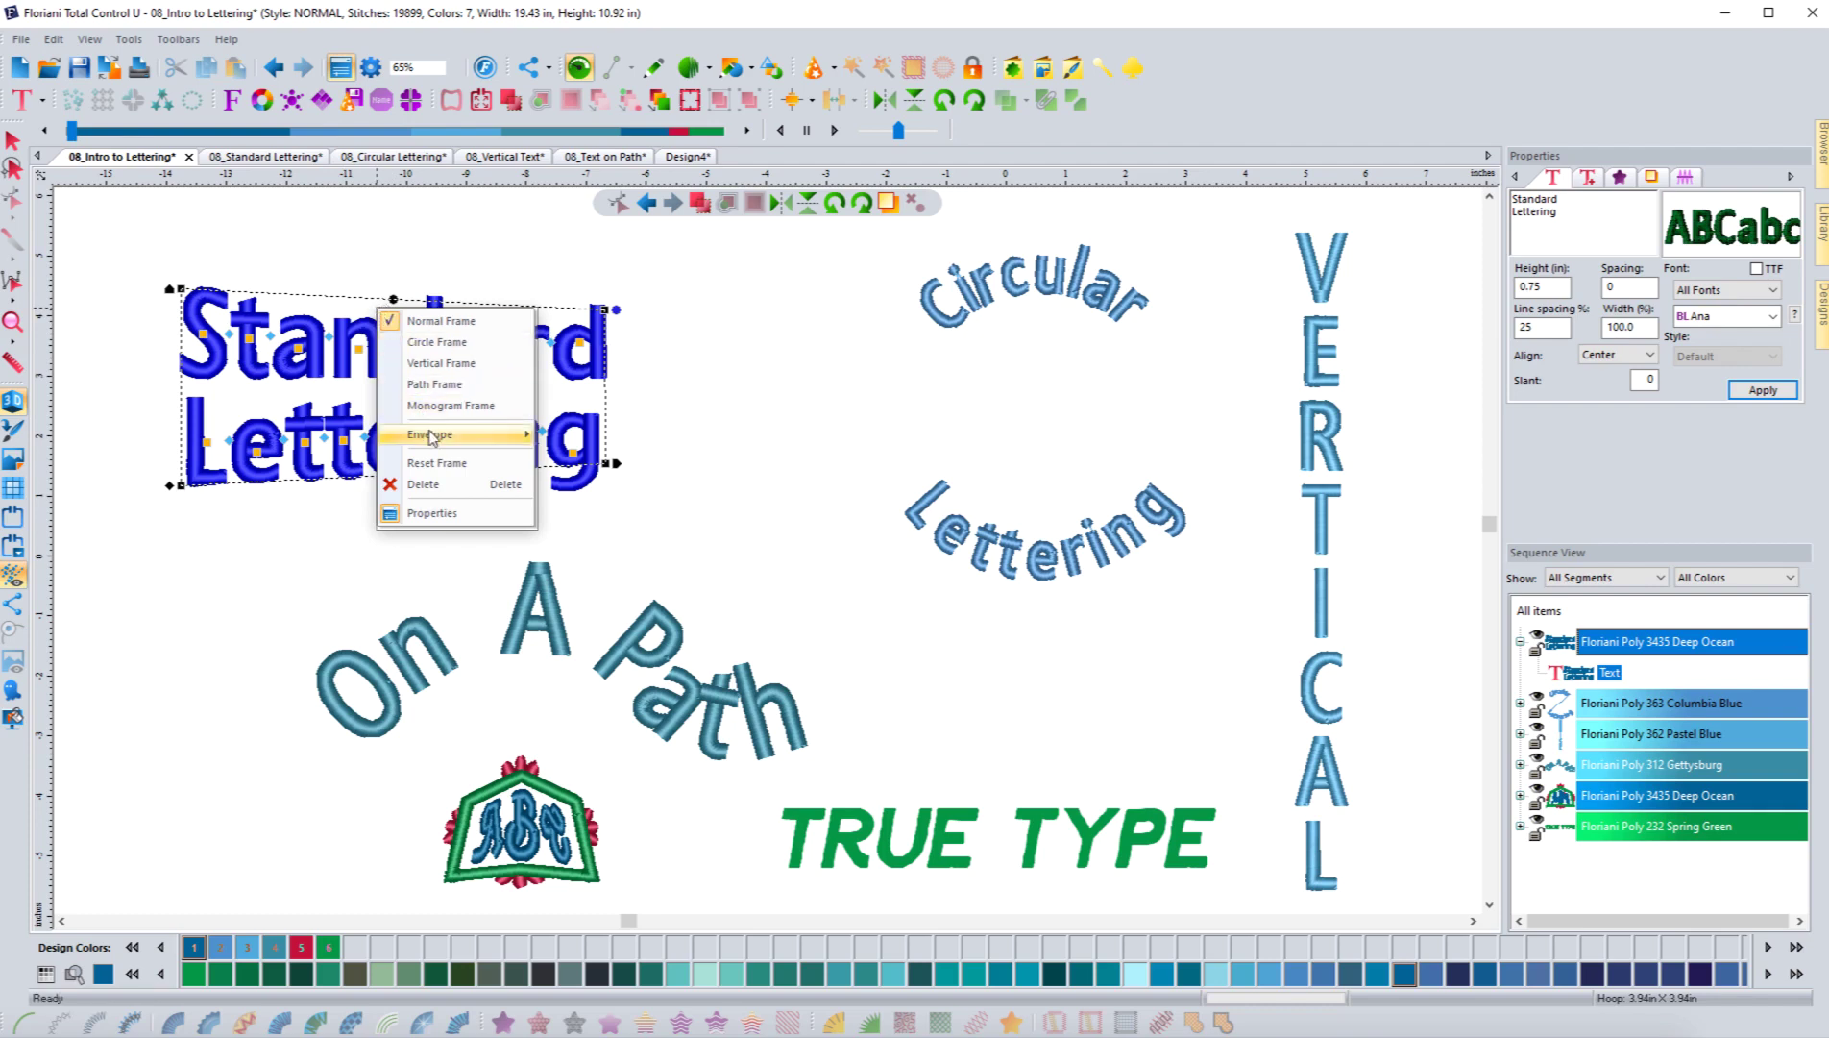
pyautogui.moveTo(434, 434)
pyautogui.click(614, 584)
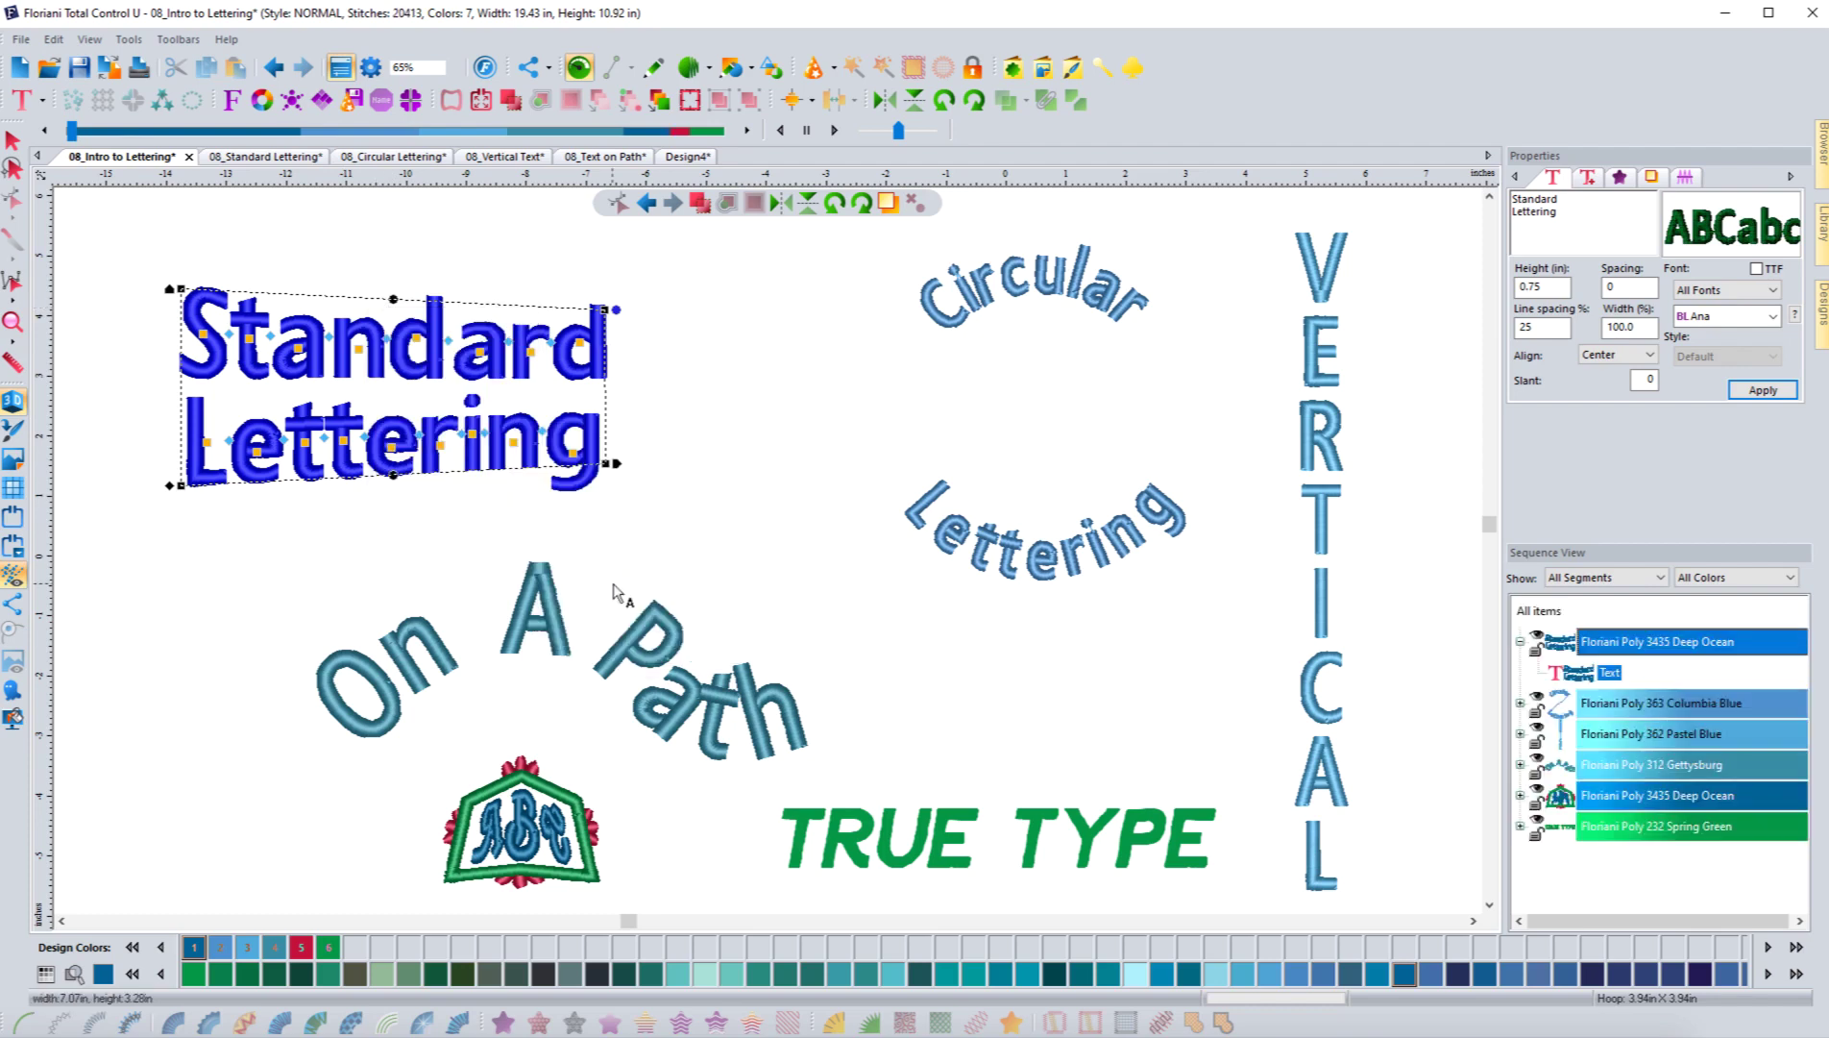
# Try the Double Convex Bridges envelope shape on the lettering, followed by Bridge Concave Bottom.
pyautogui.rightClick(363, 309)
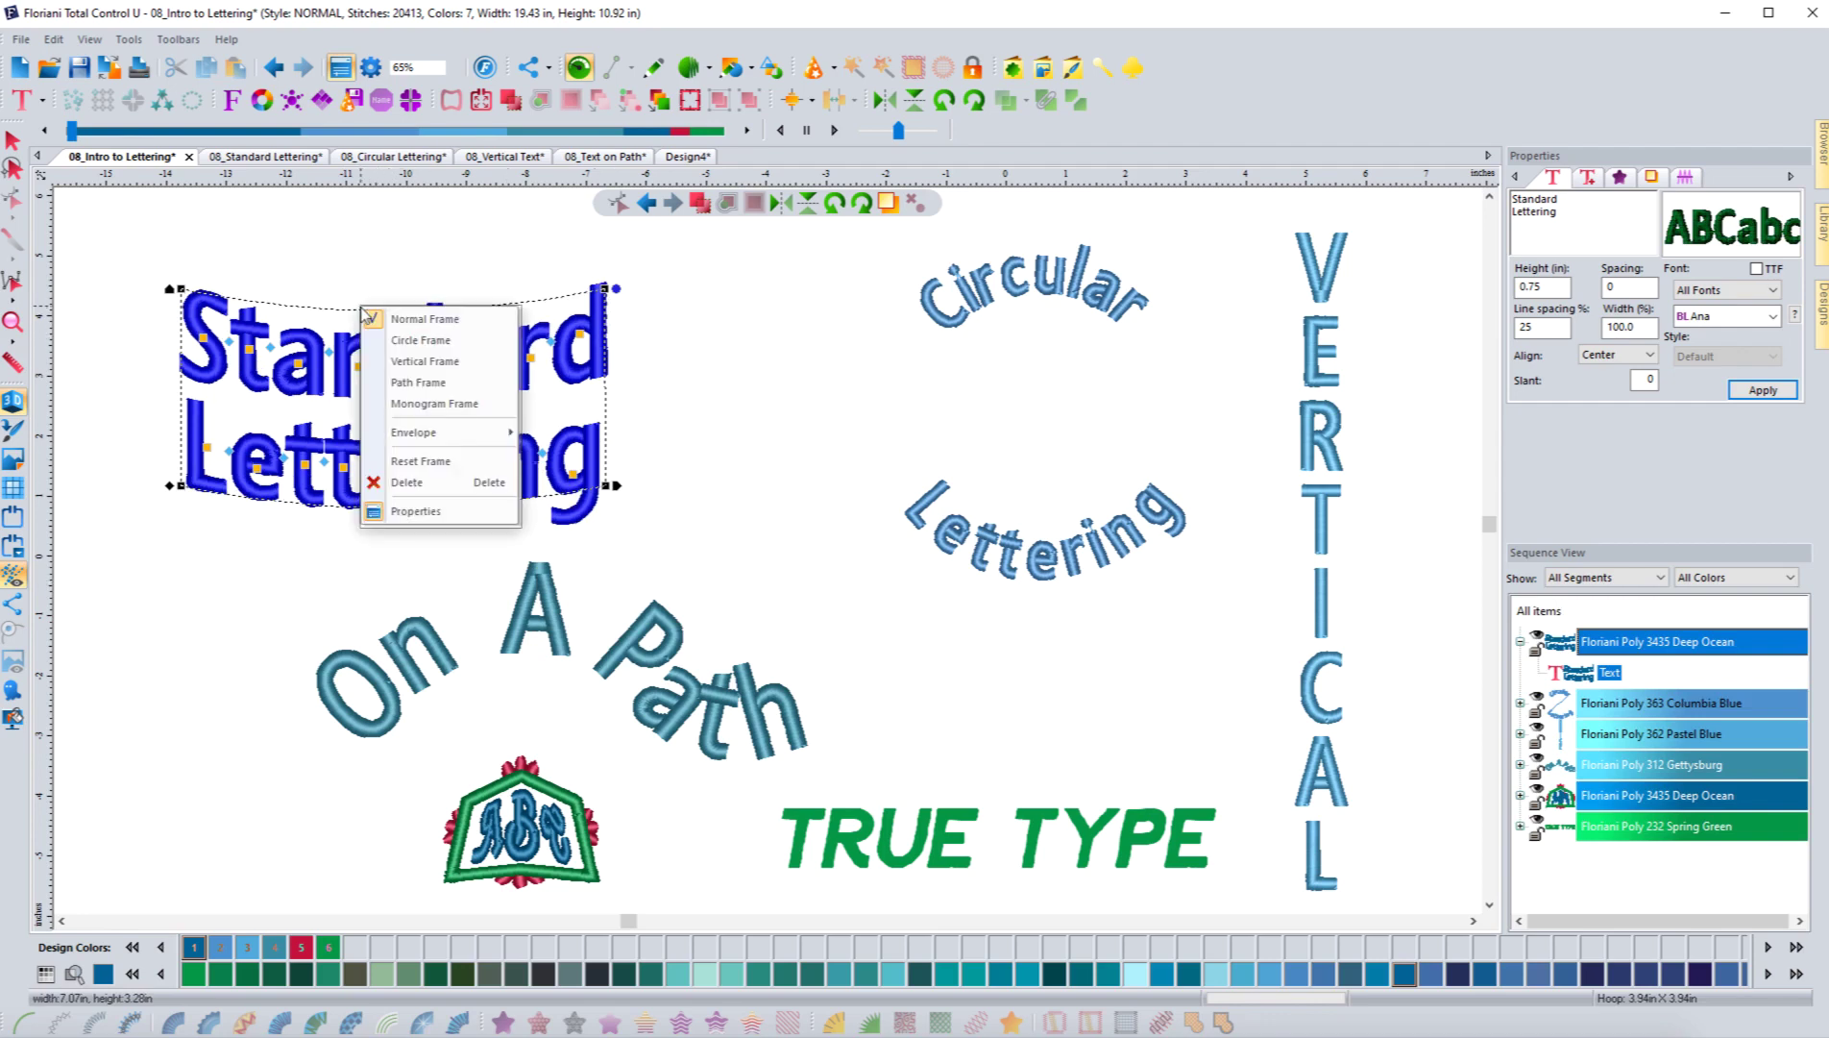
pyautogui.moveTo(430, 440)
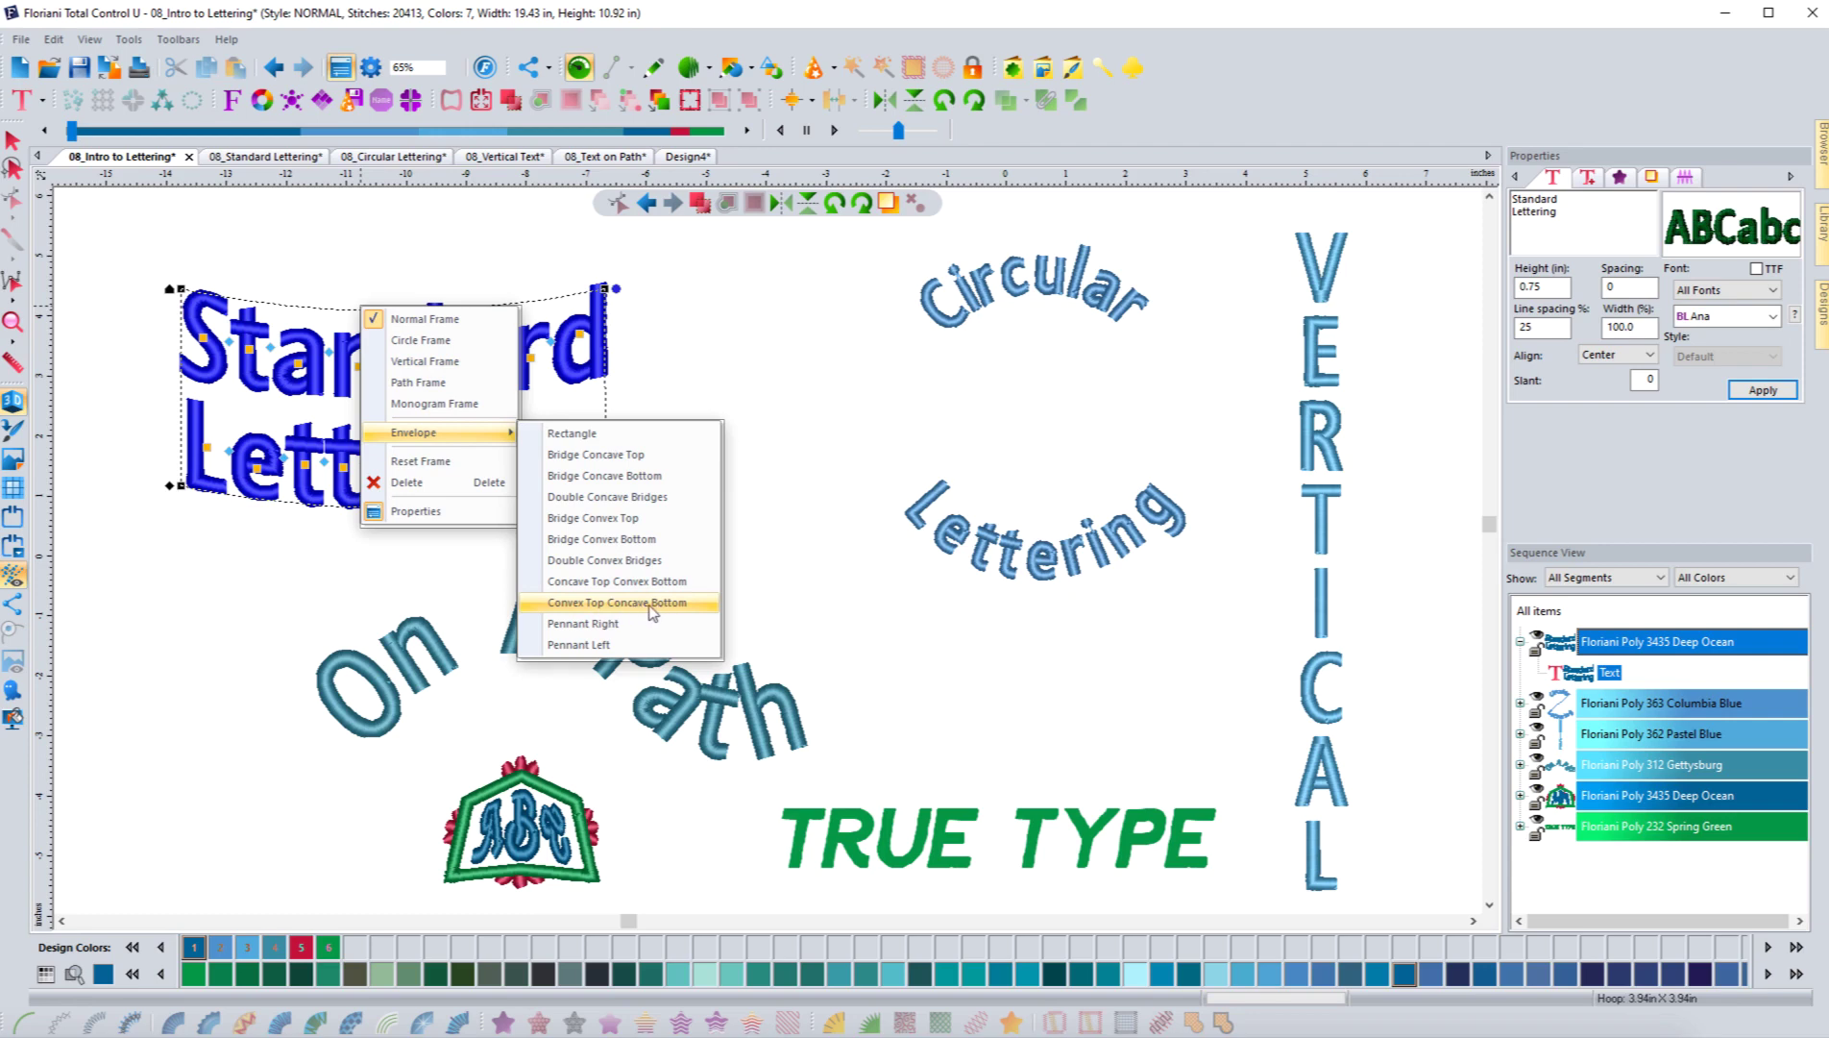
pyautogui.click(614, 563)
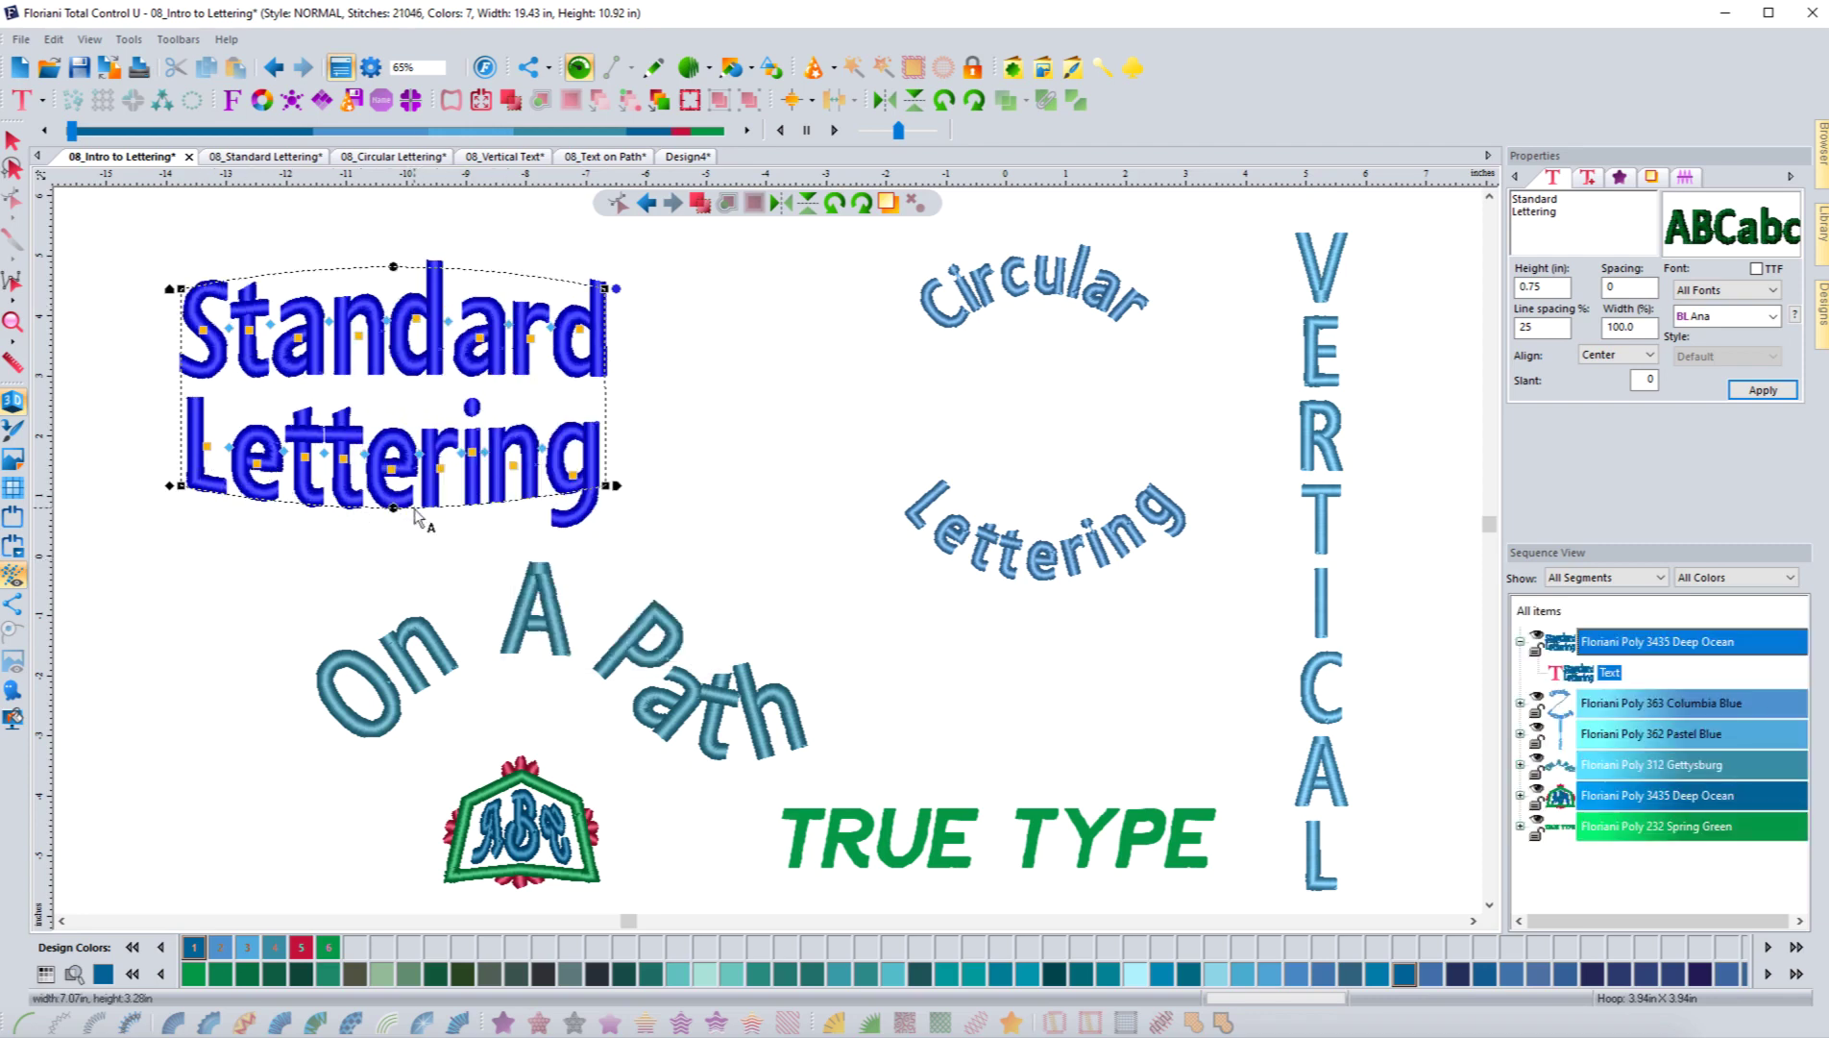
pyautogui.rightClick(454, 279)
pyautogui.moveTo(515, 404)
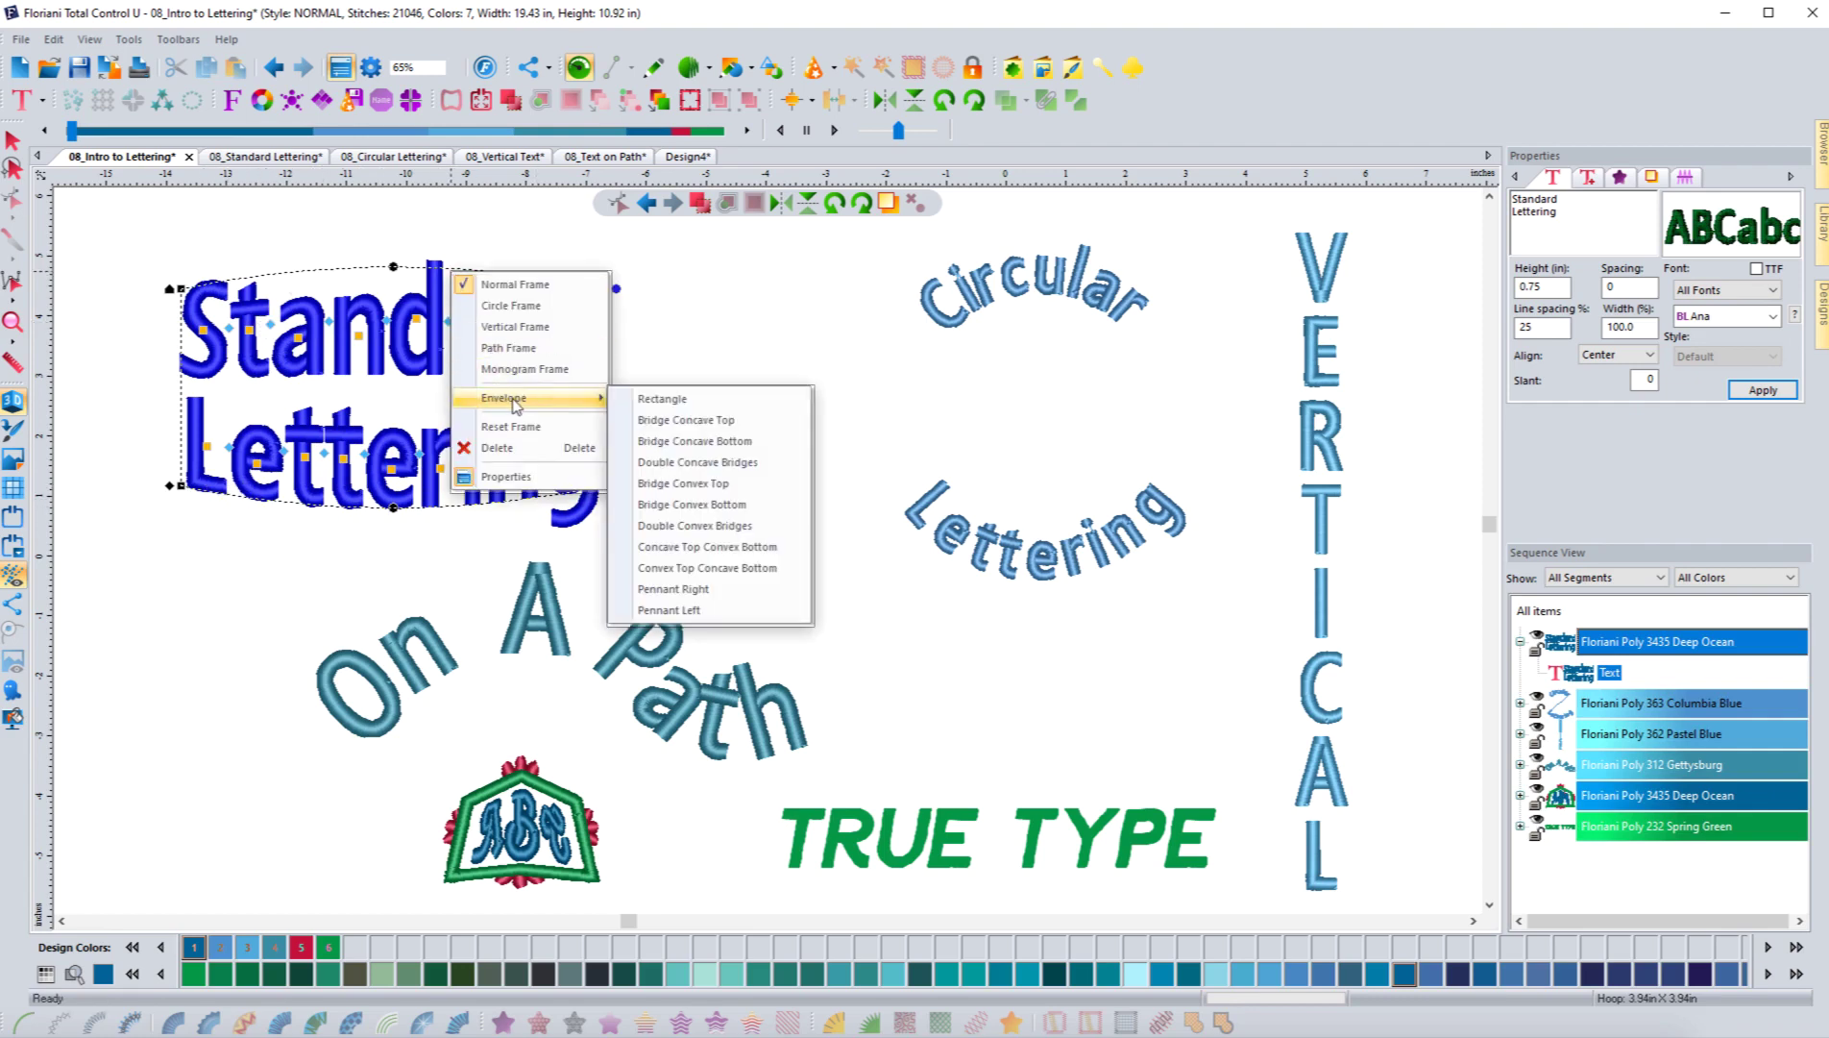
pyautogui.click(665, 442)
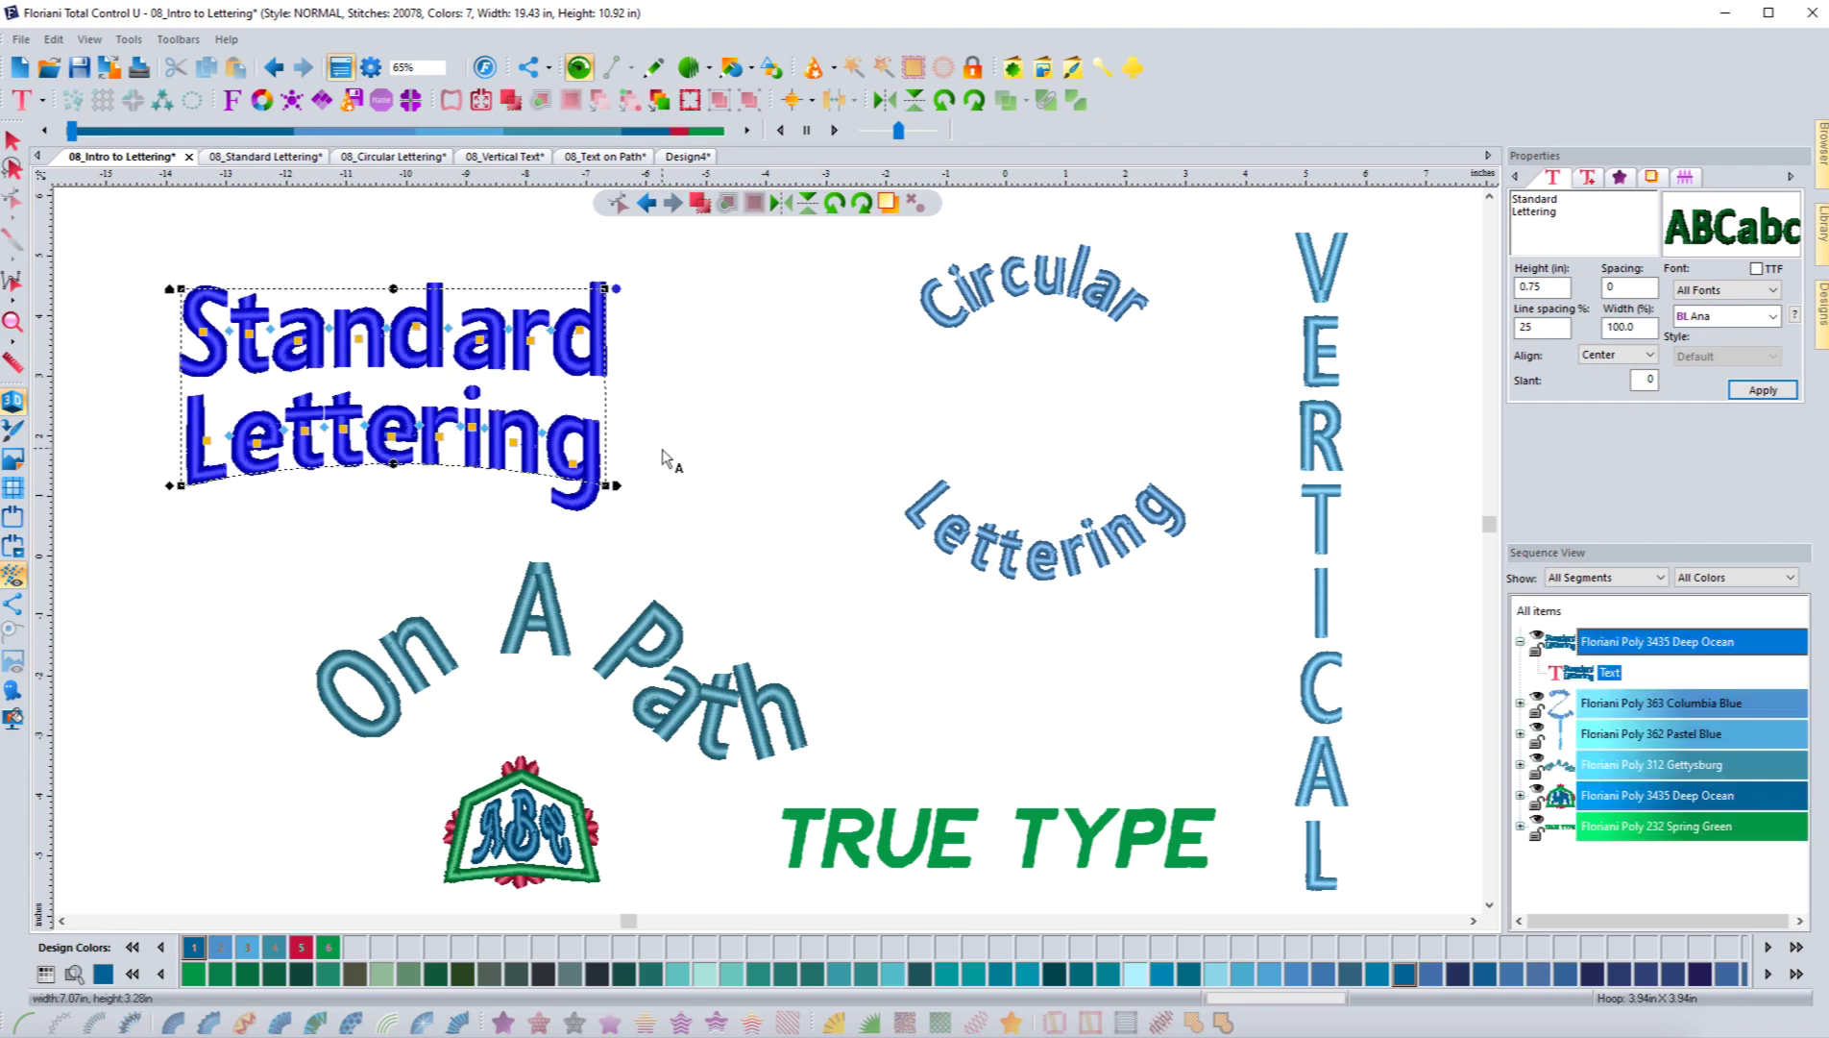
# Reset the frame of the Standard Lettering block and deselect the text.
pyautogui.rightClick(500, 471)
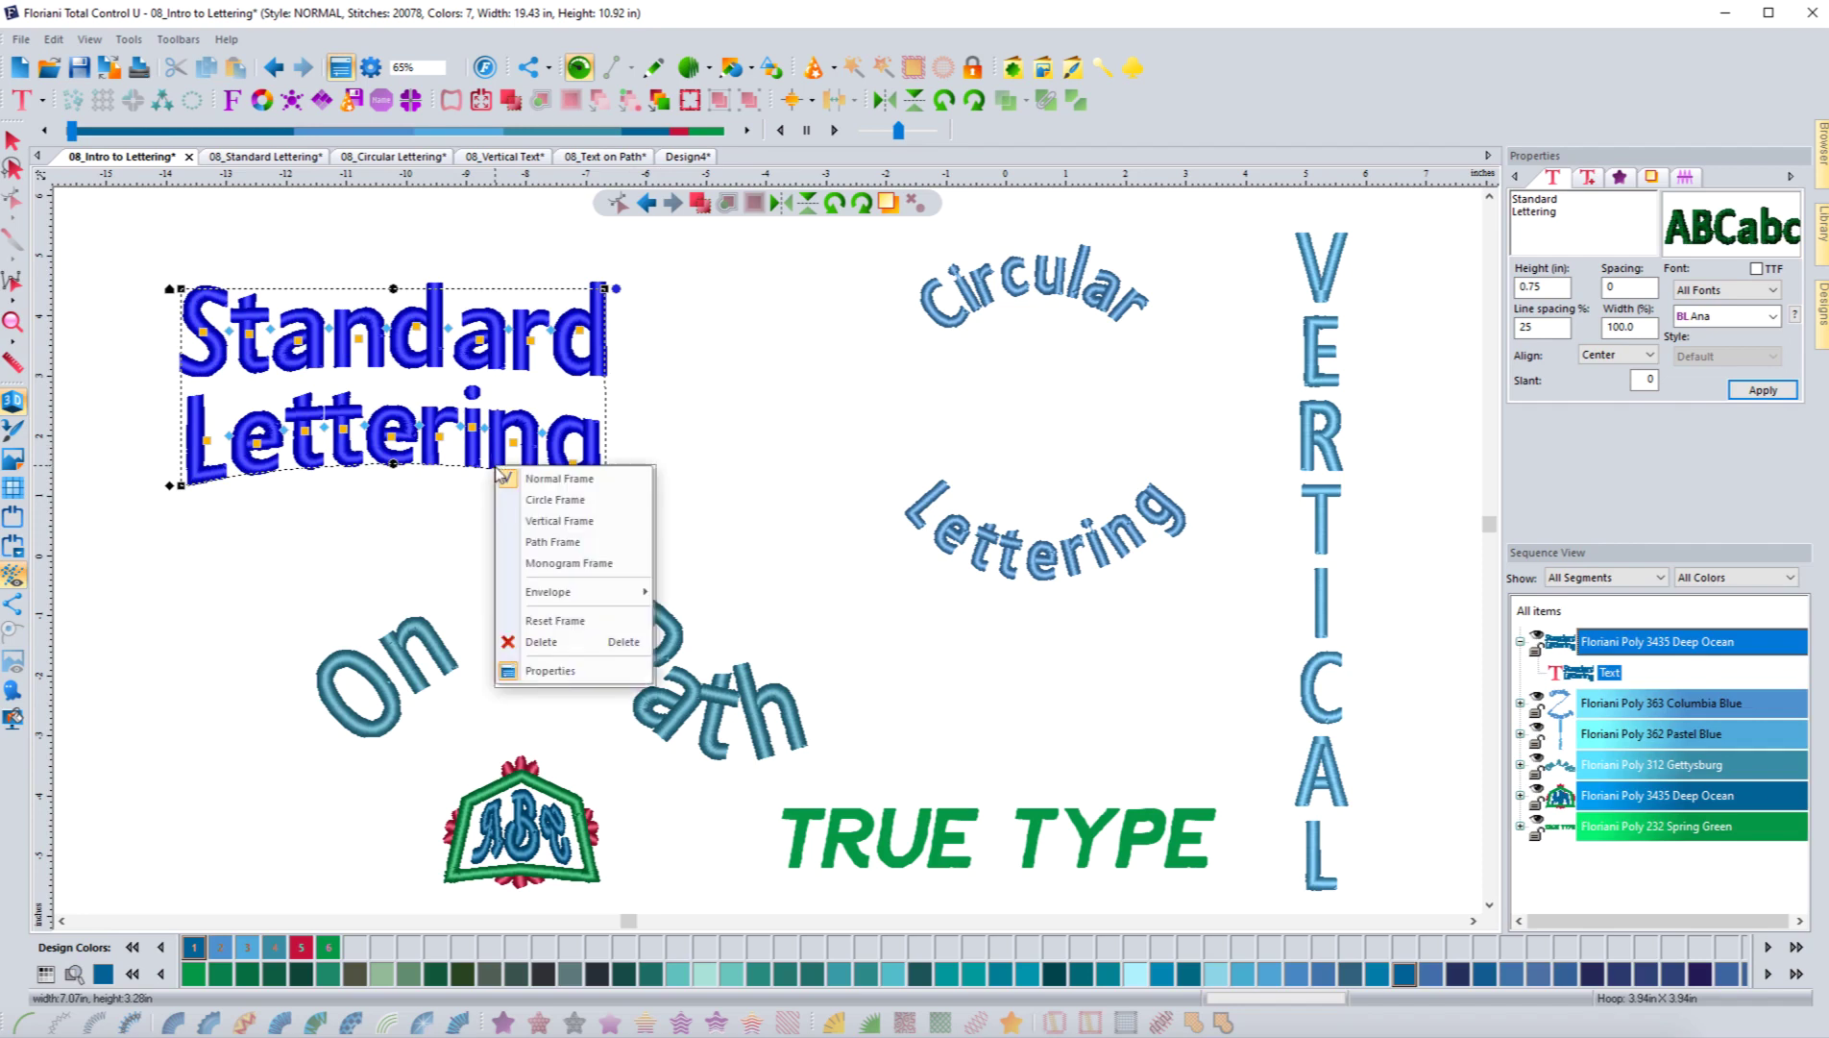
pyautogui.click(552, 623)
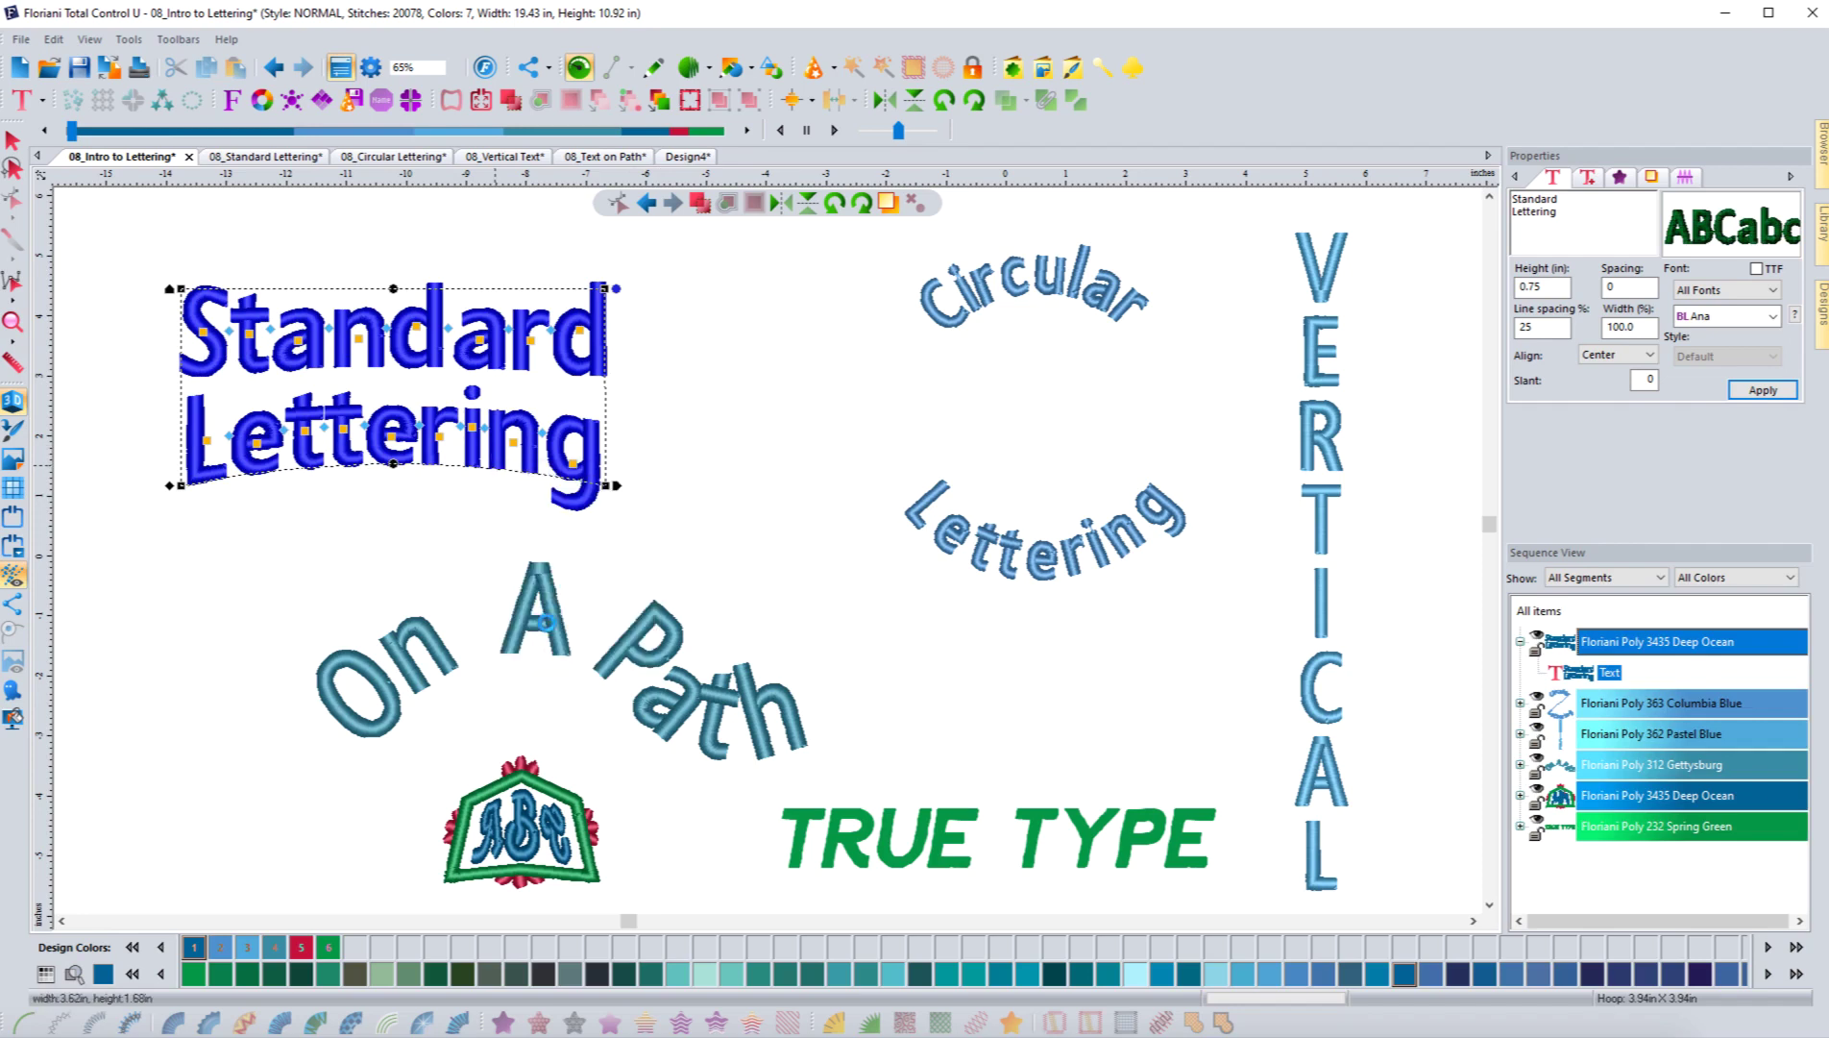
pyautogui.rightClick(338, 433)
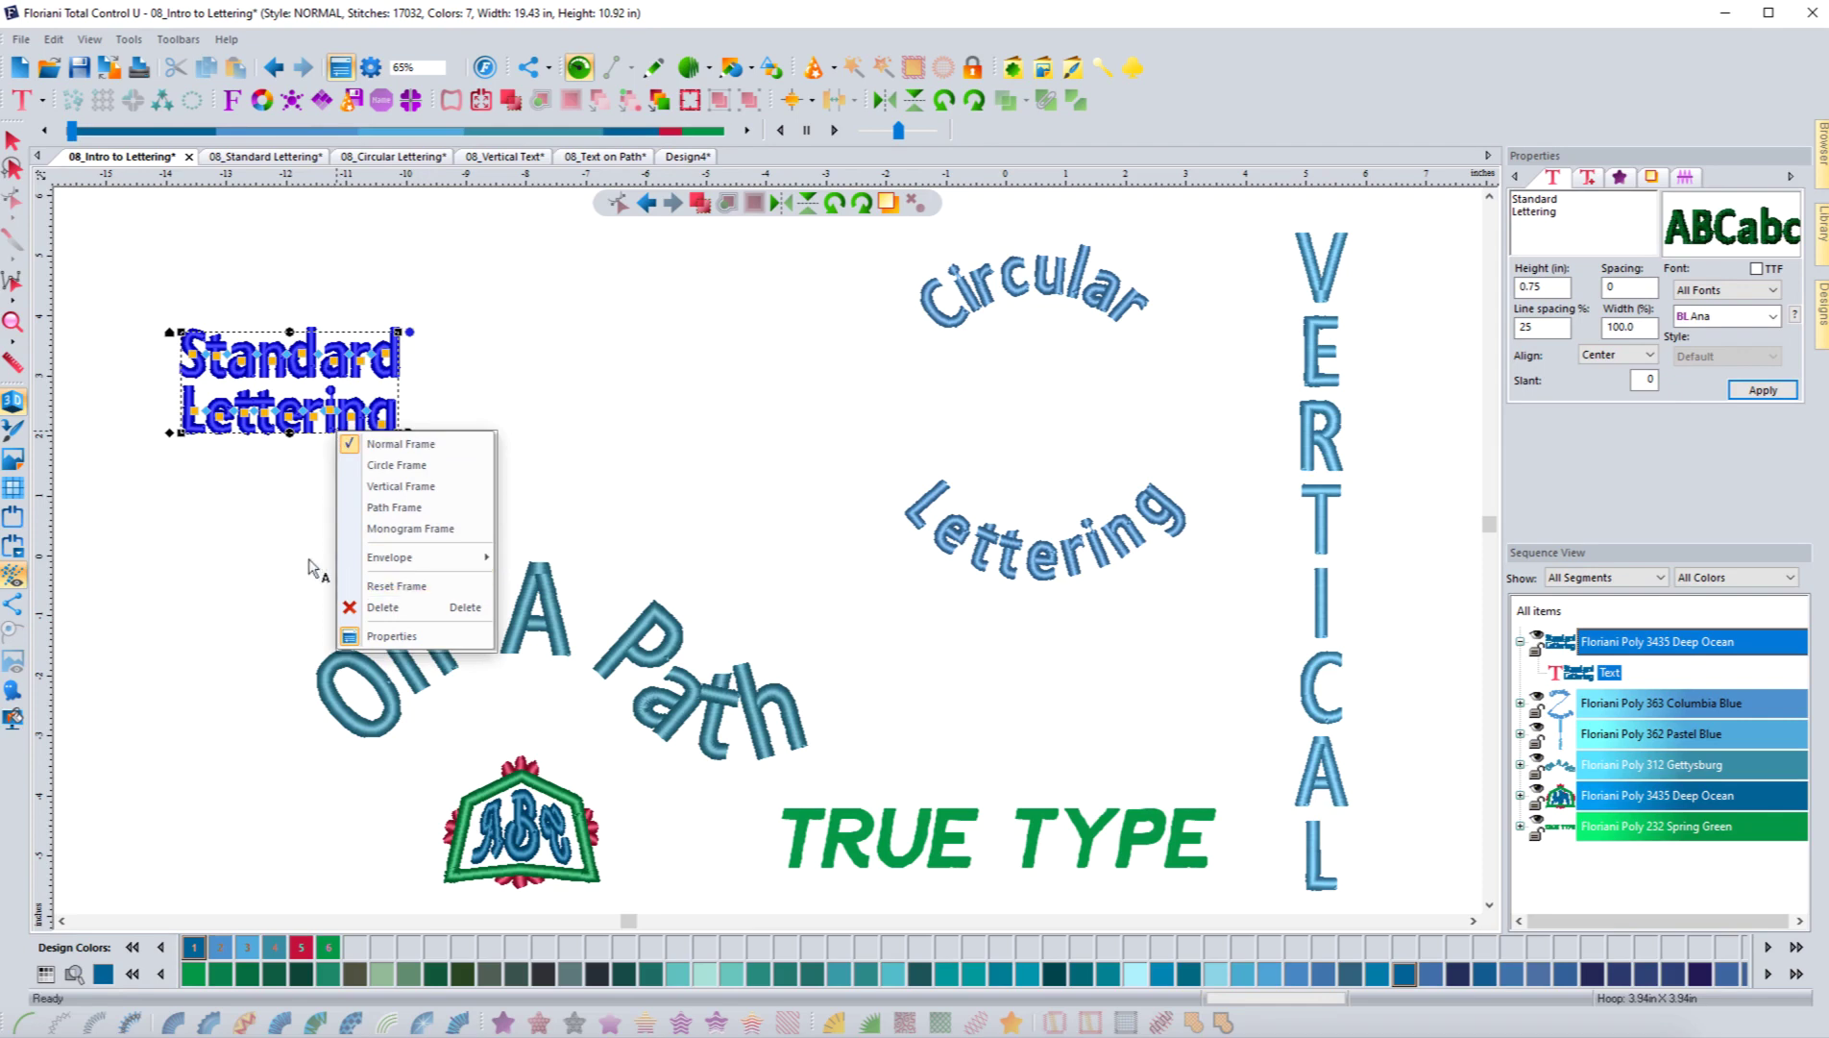
pyautogui.click(264, 495)
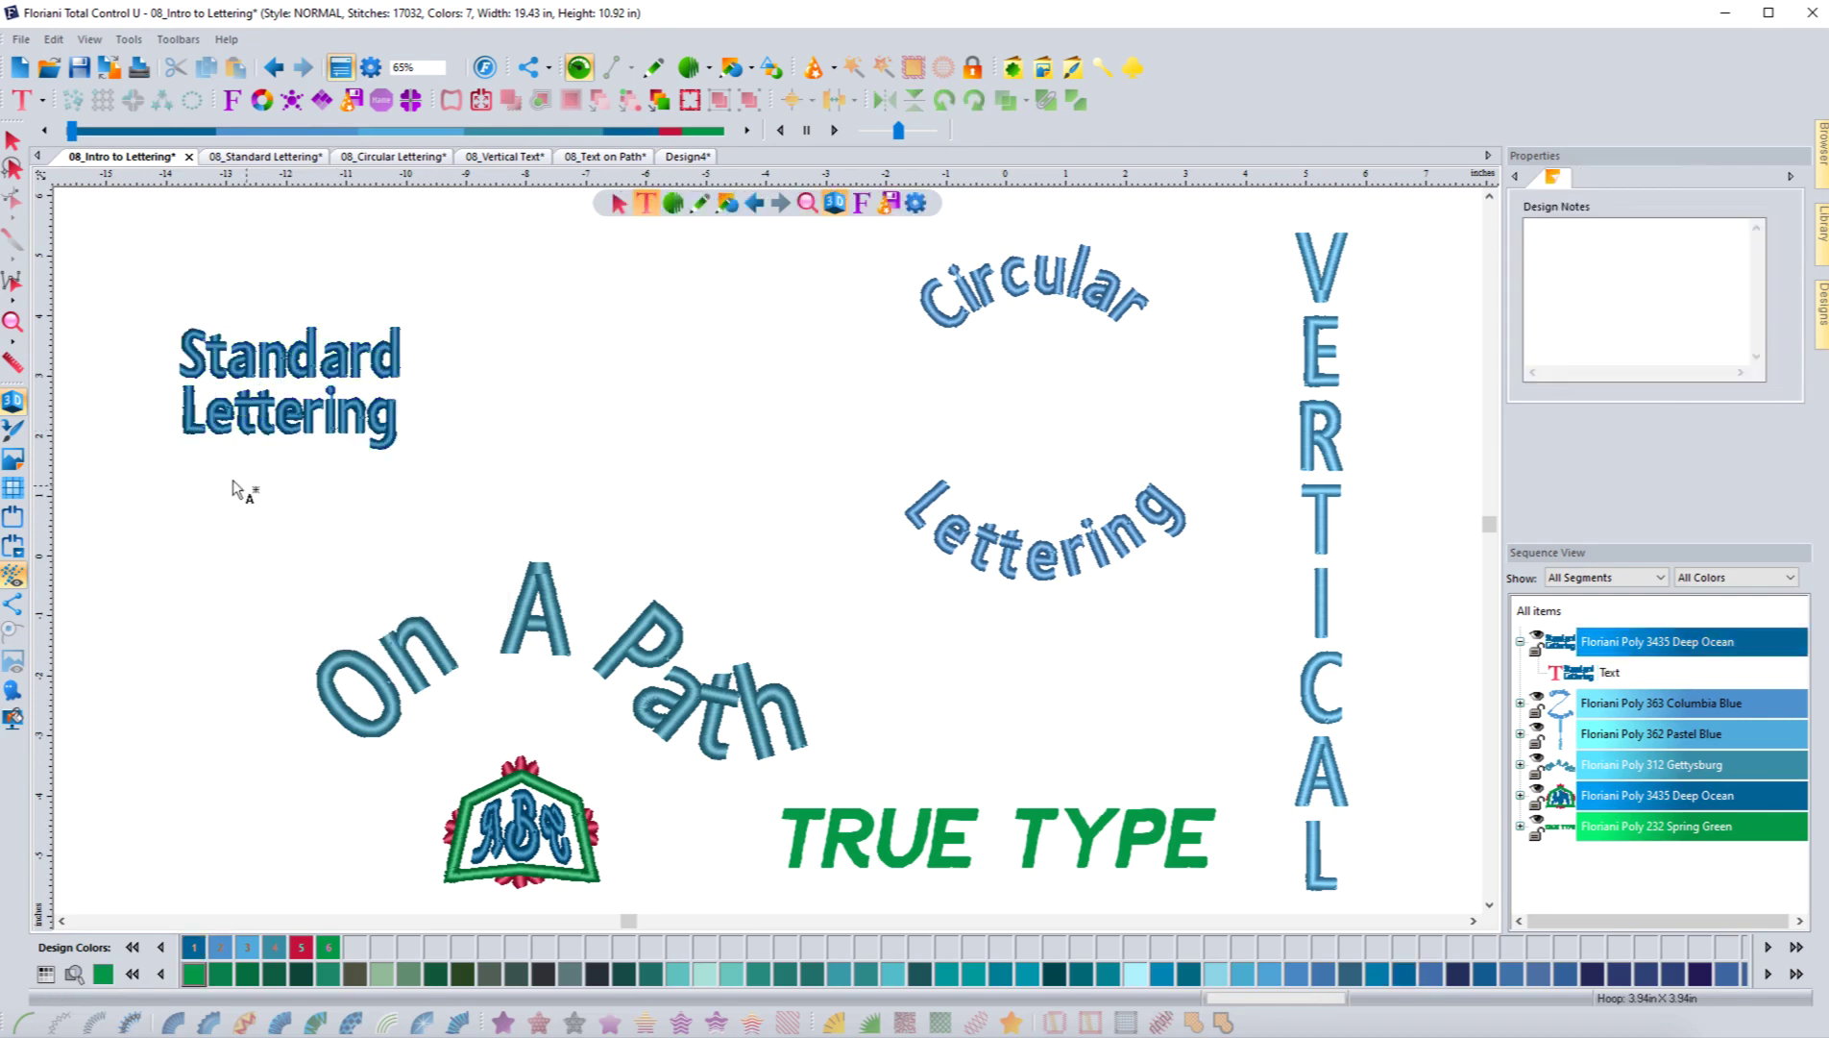
# Break up the Standard Lettering text block into separate letter segments.
pyautogui.click(13, 322)
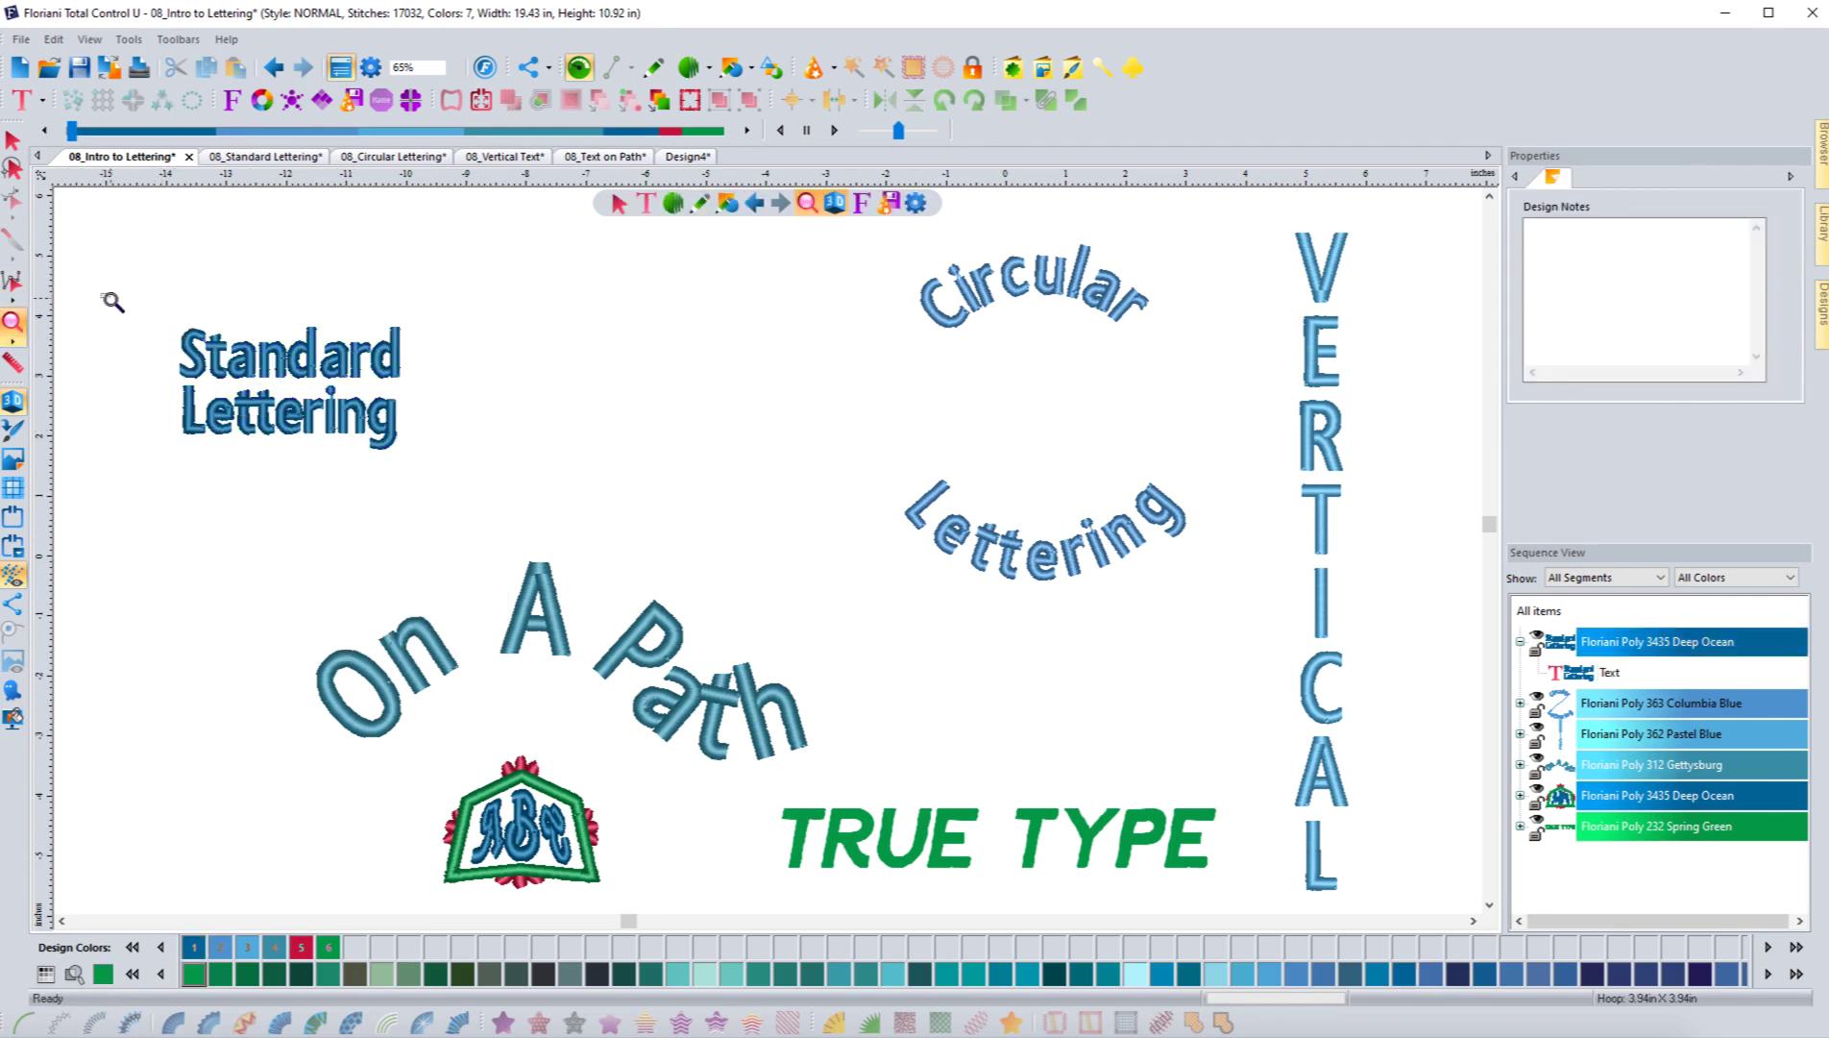
pyautogui.moveTo(102, 293); pyautogui.dragTo(538, 543)
pyautogui.press('Escape')
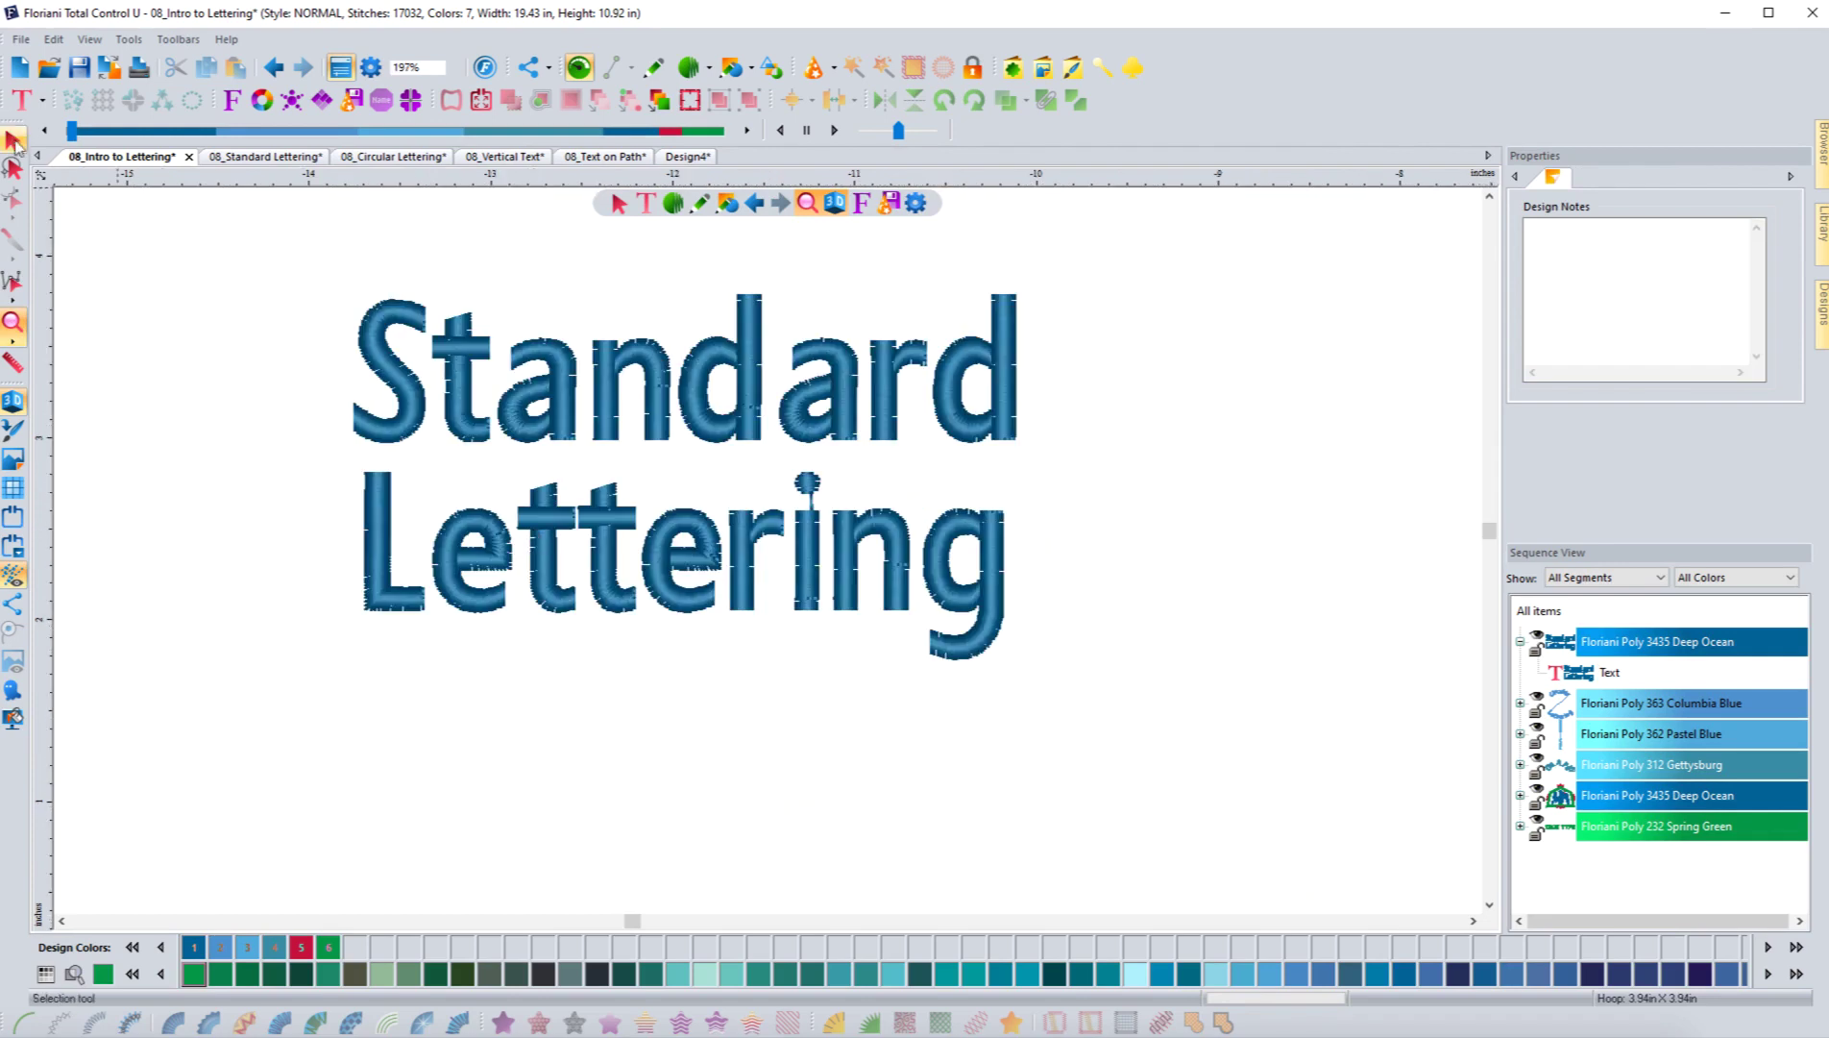
pyautogui.click(661, 440)
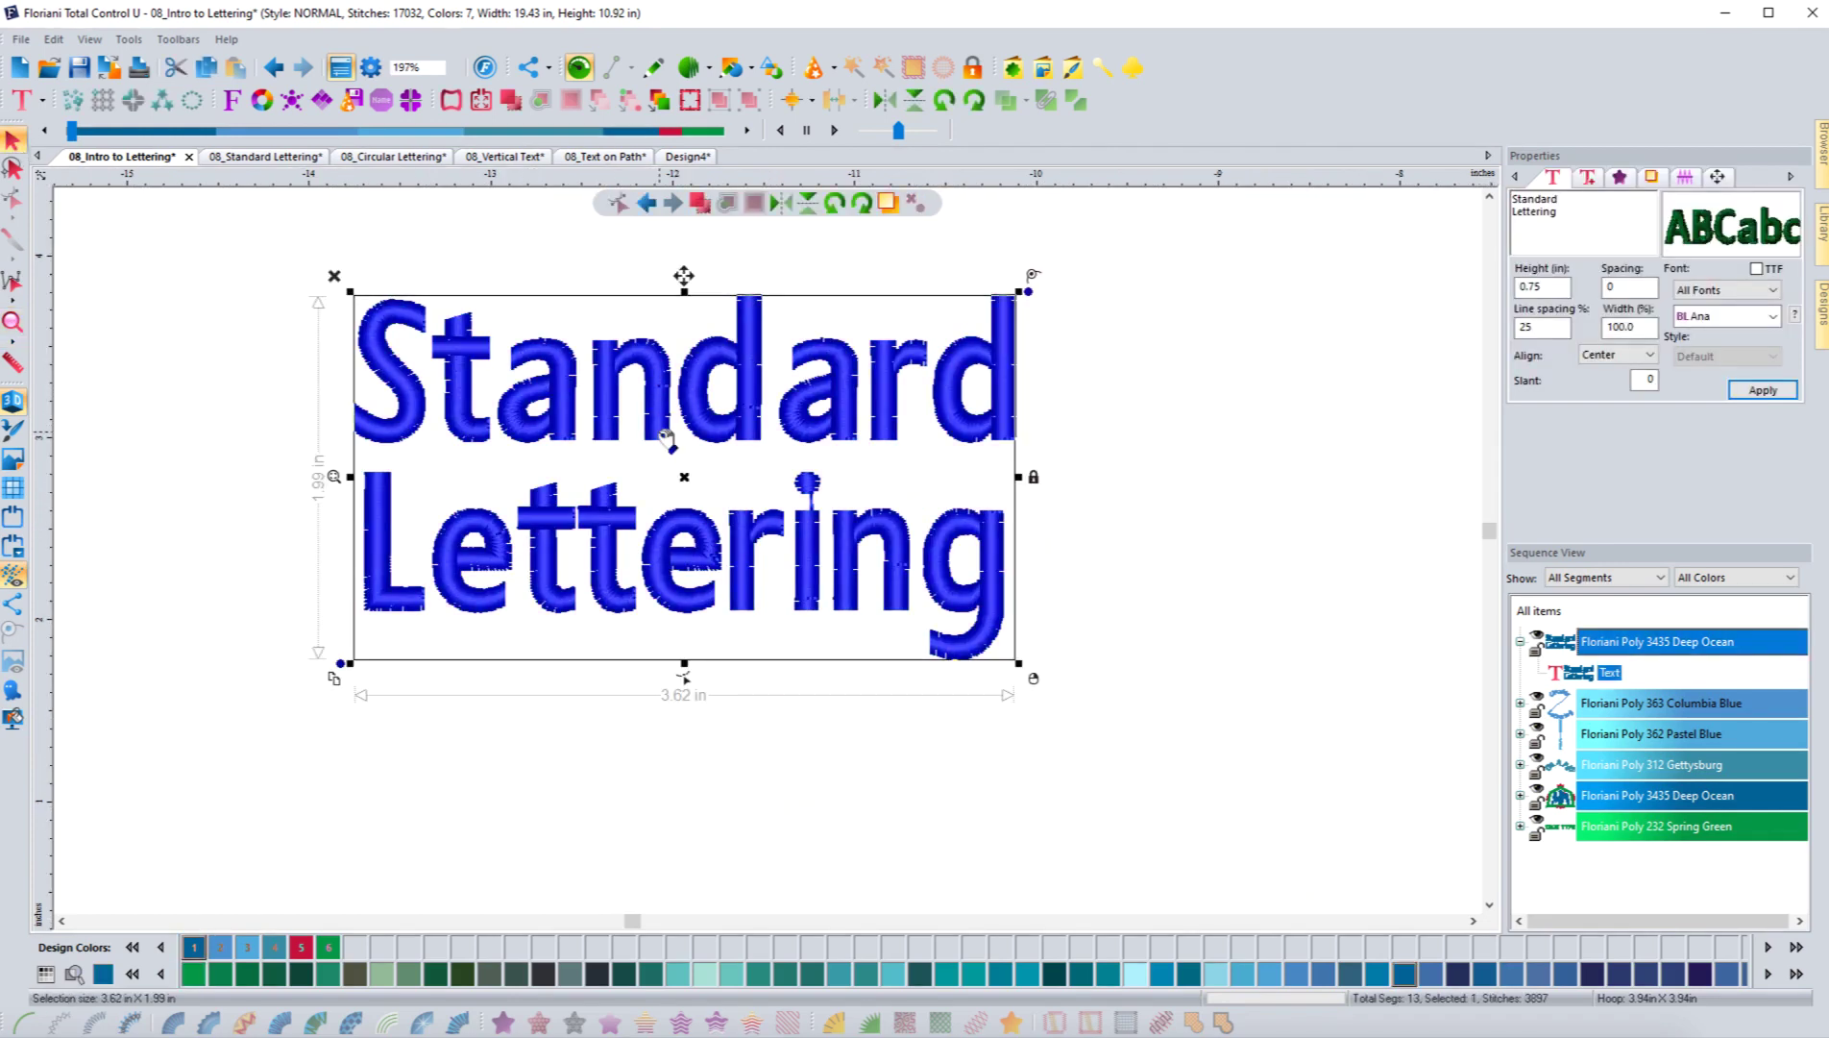
pyautogui.rightClick(665, 438)
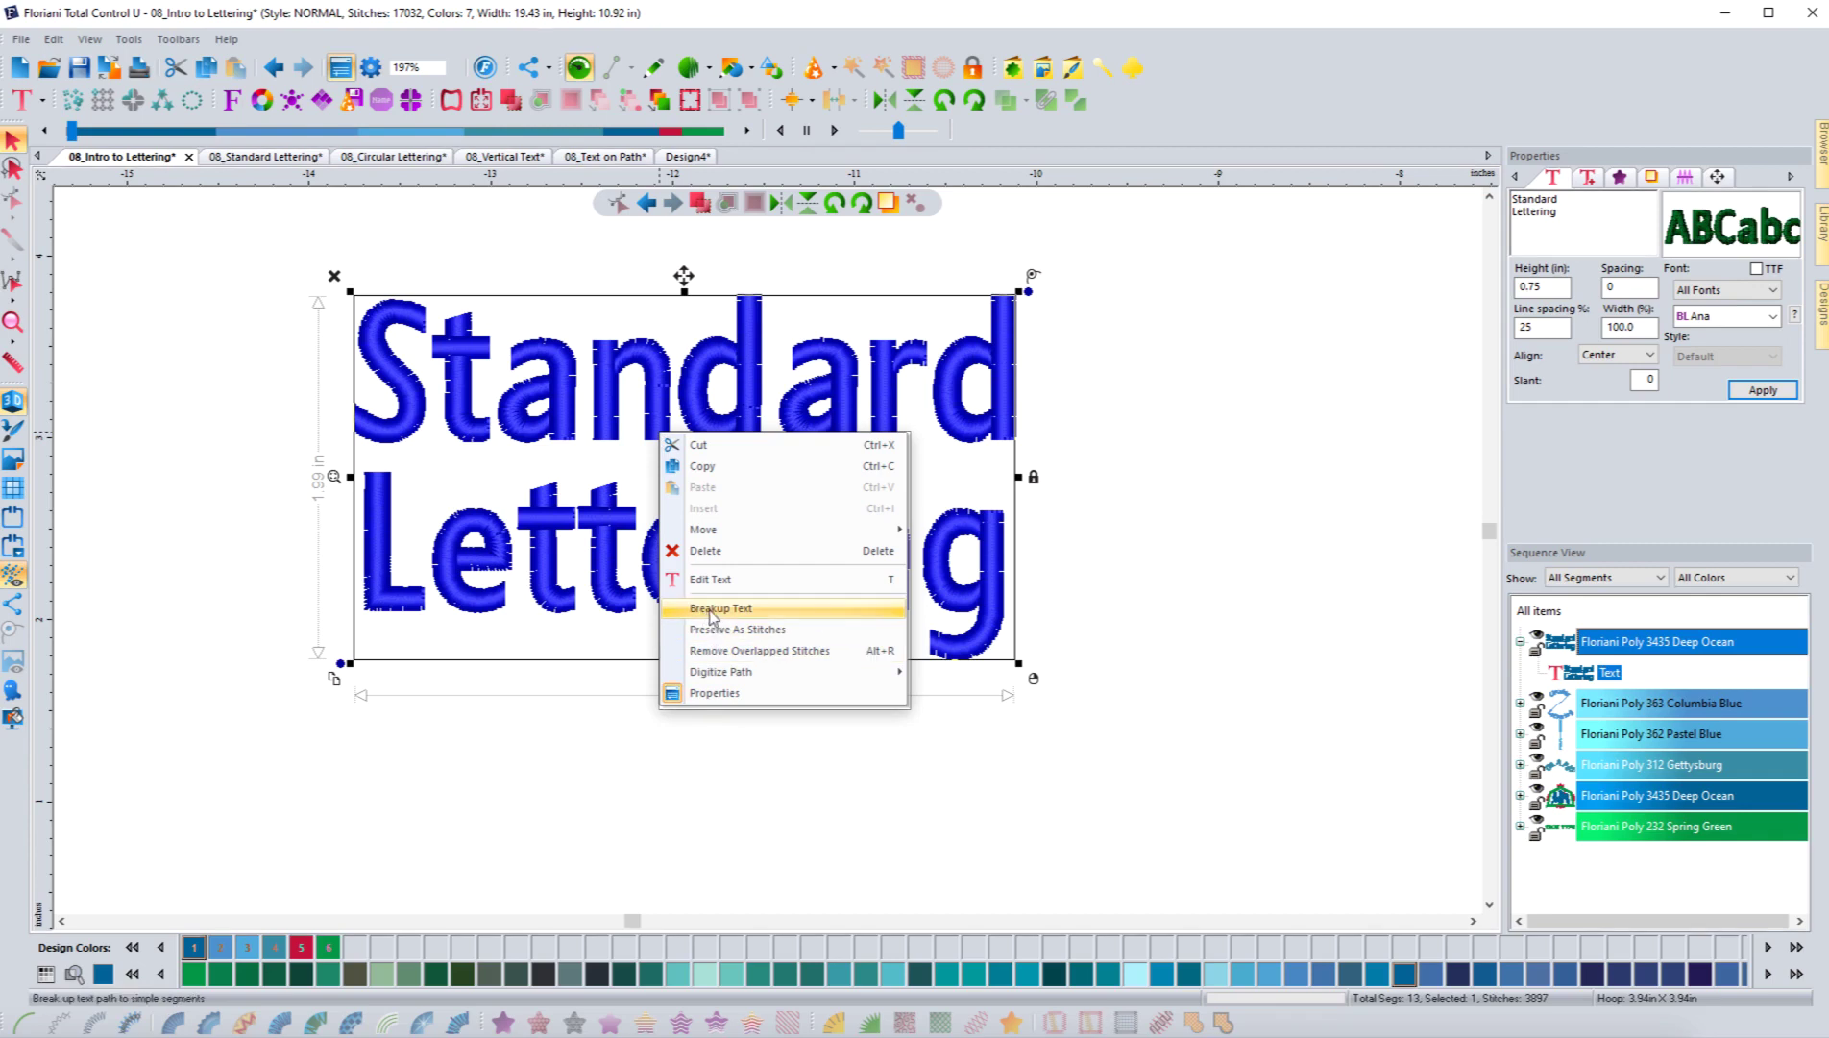
pyautogui.rightClick(614, 407)
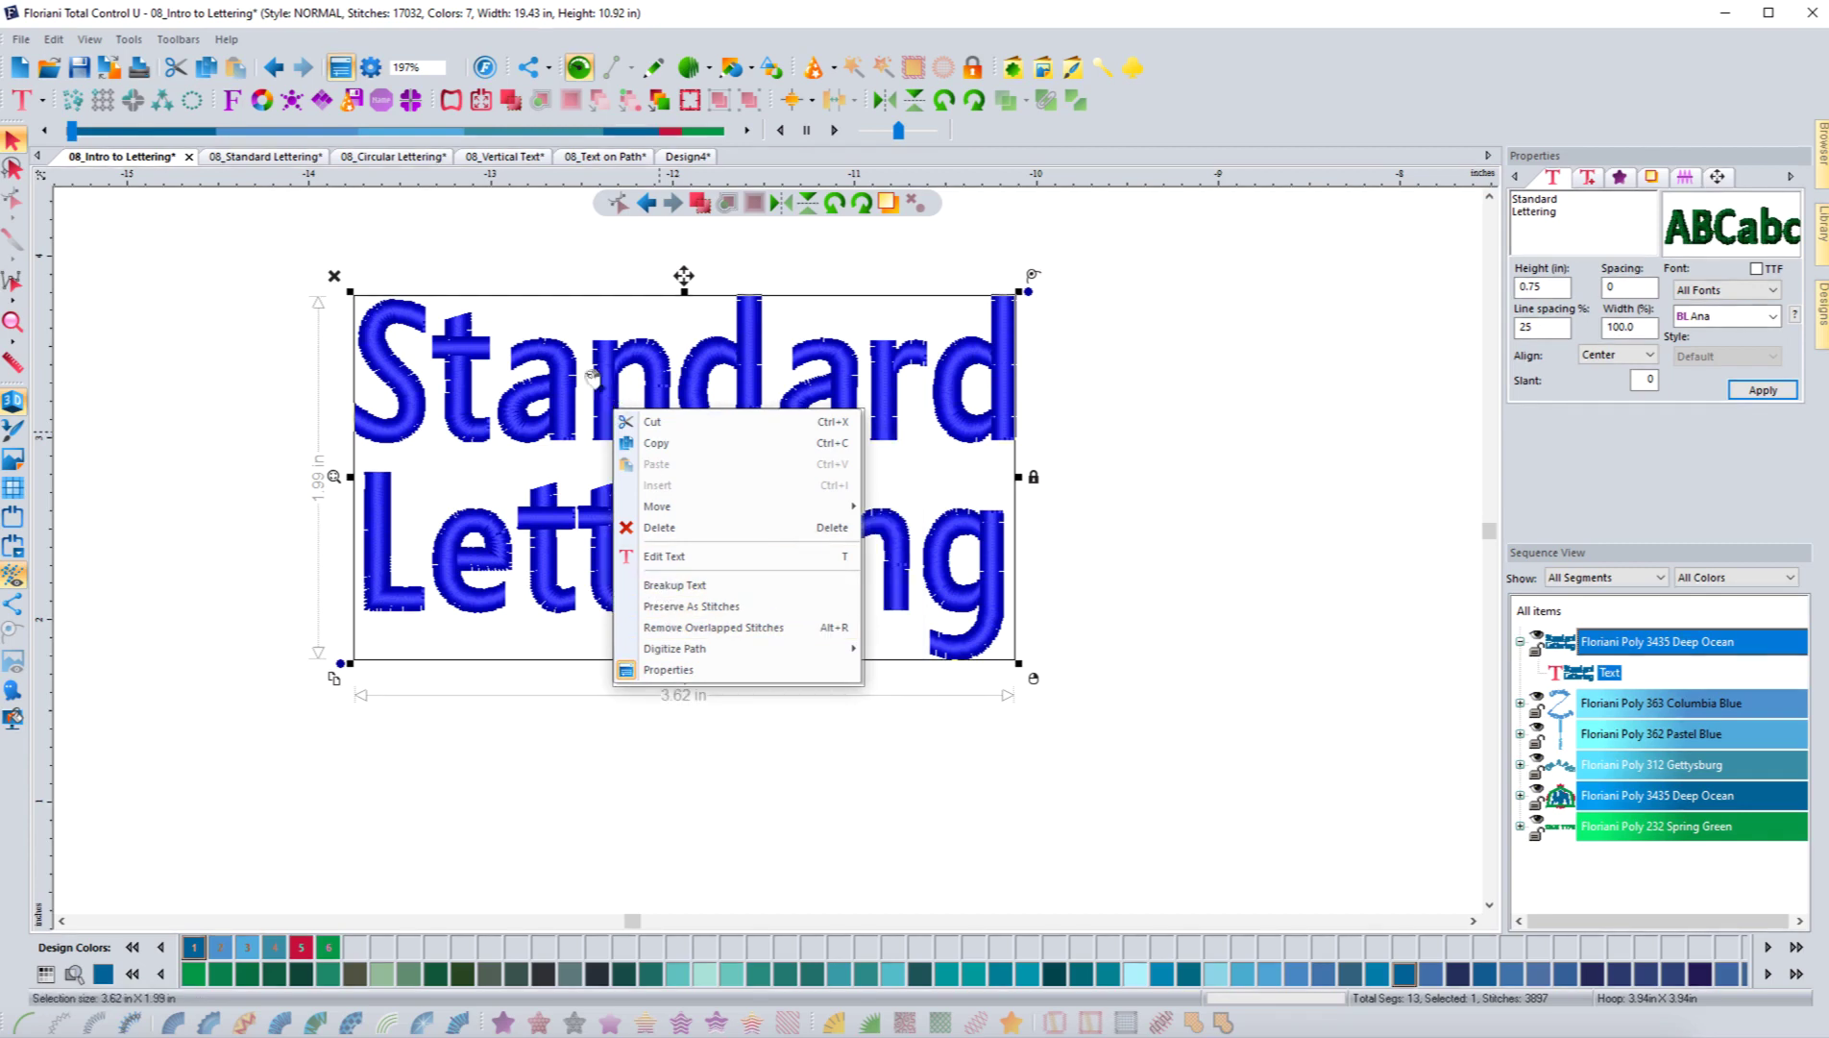
pyautogui.click(675, 586)
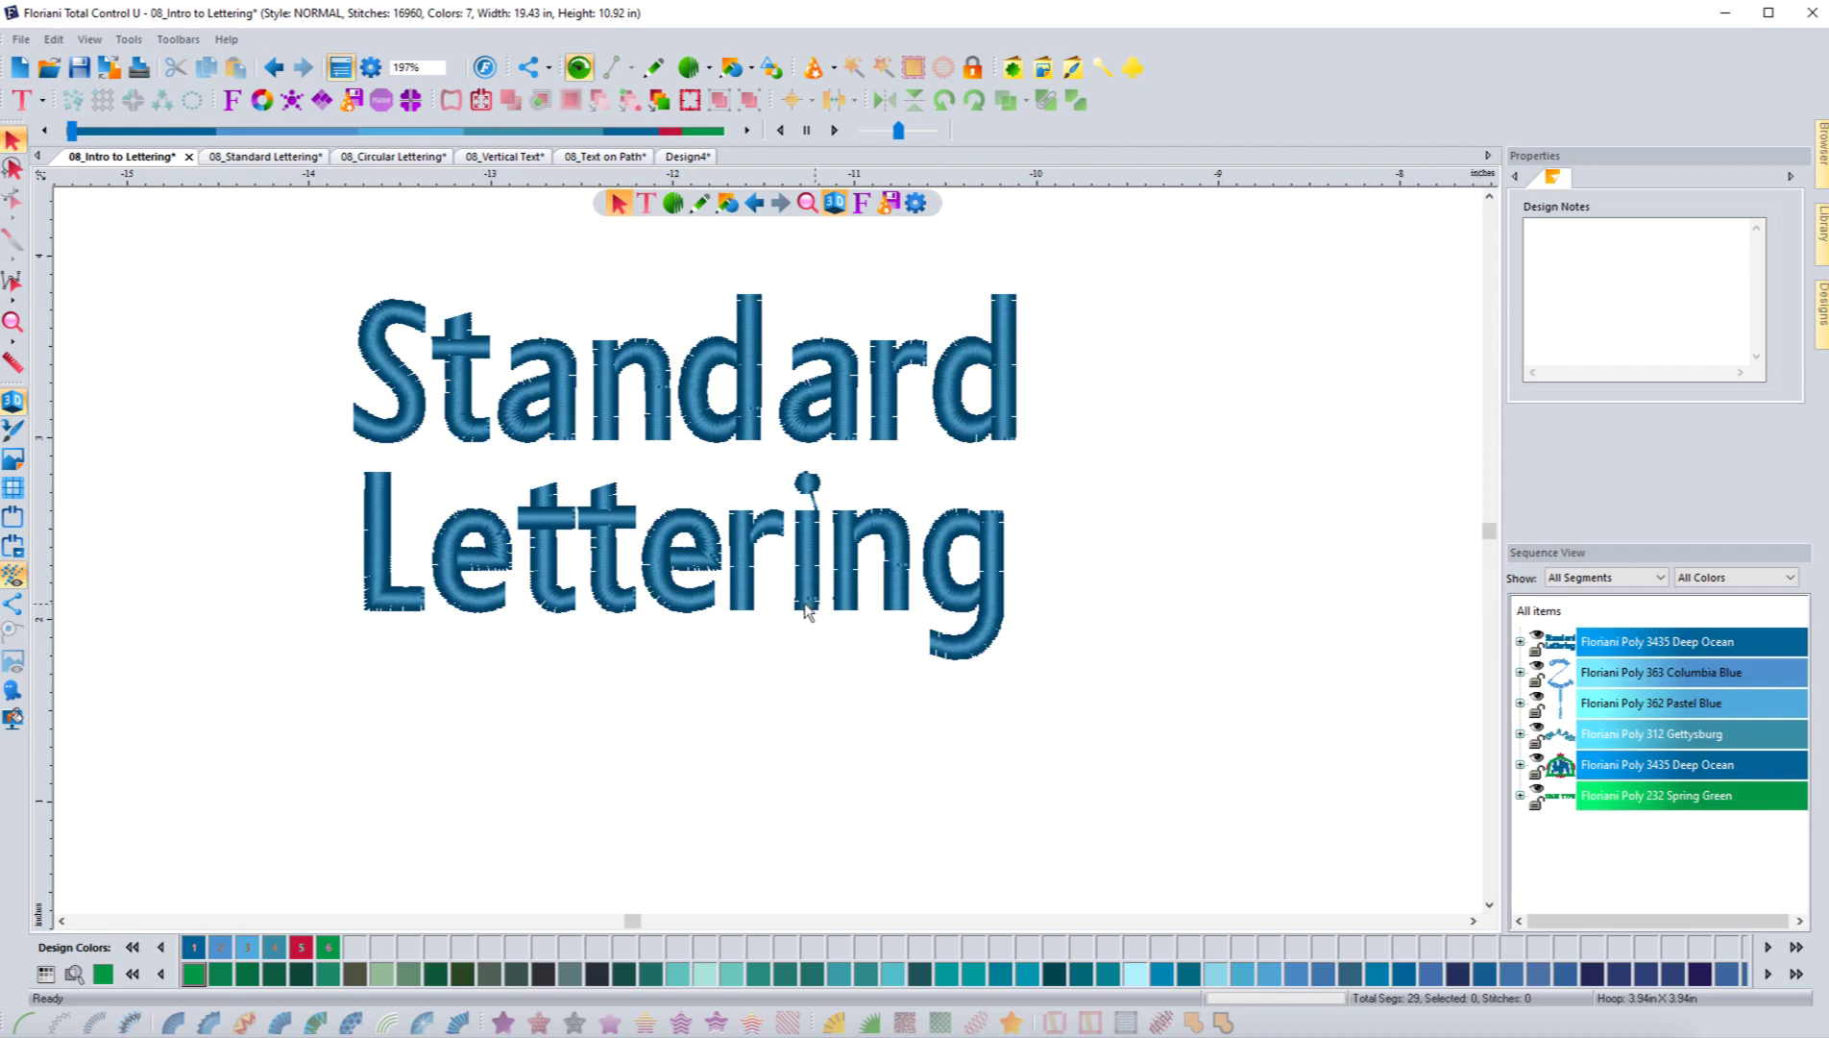
# Expand the first Deep Ocean colour group and inspect its S, t and a letter segments individually.
pyautogui.click(1520, 641)
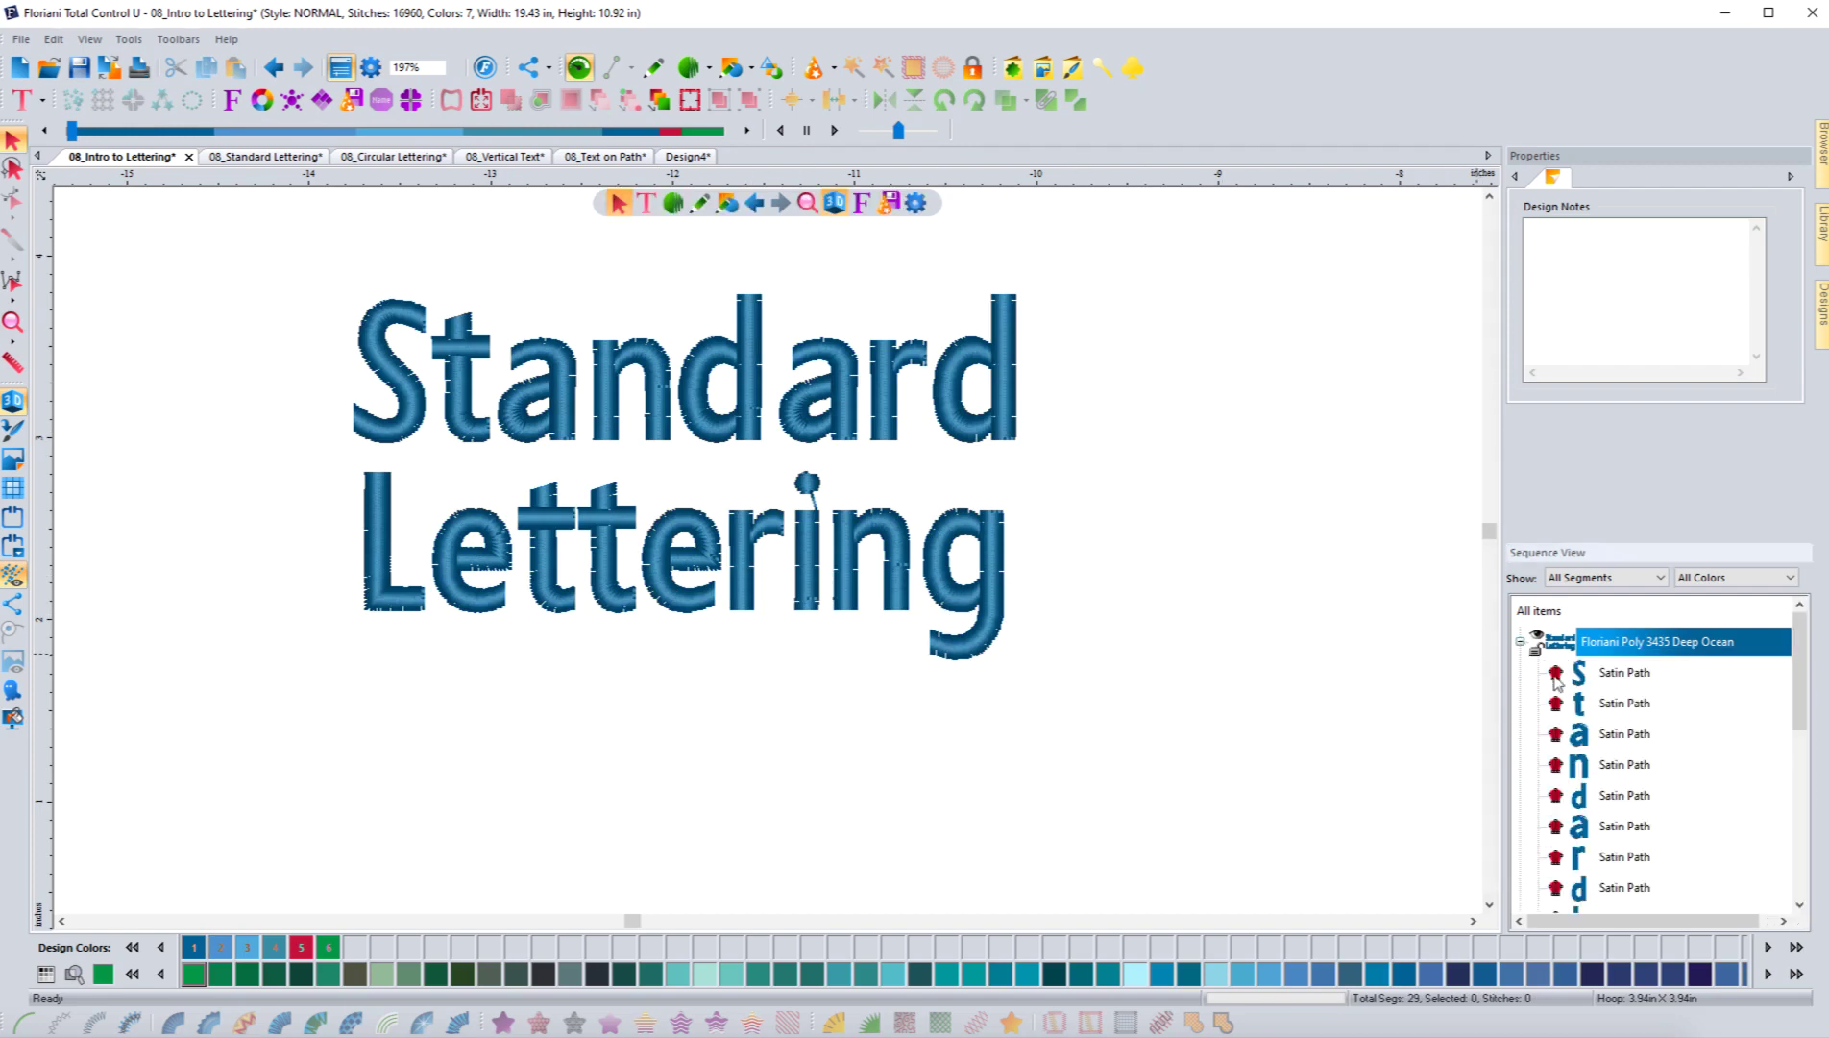
pyautogui.click(1633, 676)
pyautogui.click(1615, 709)
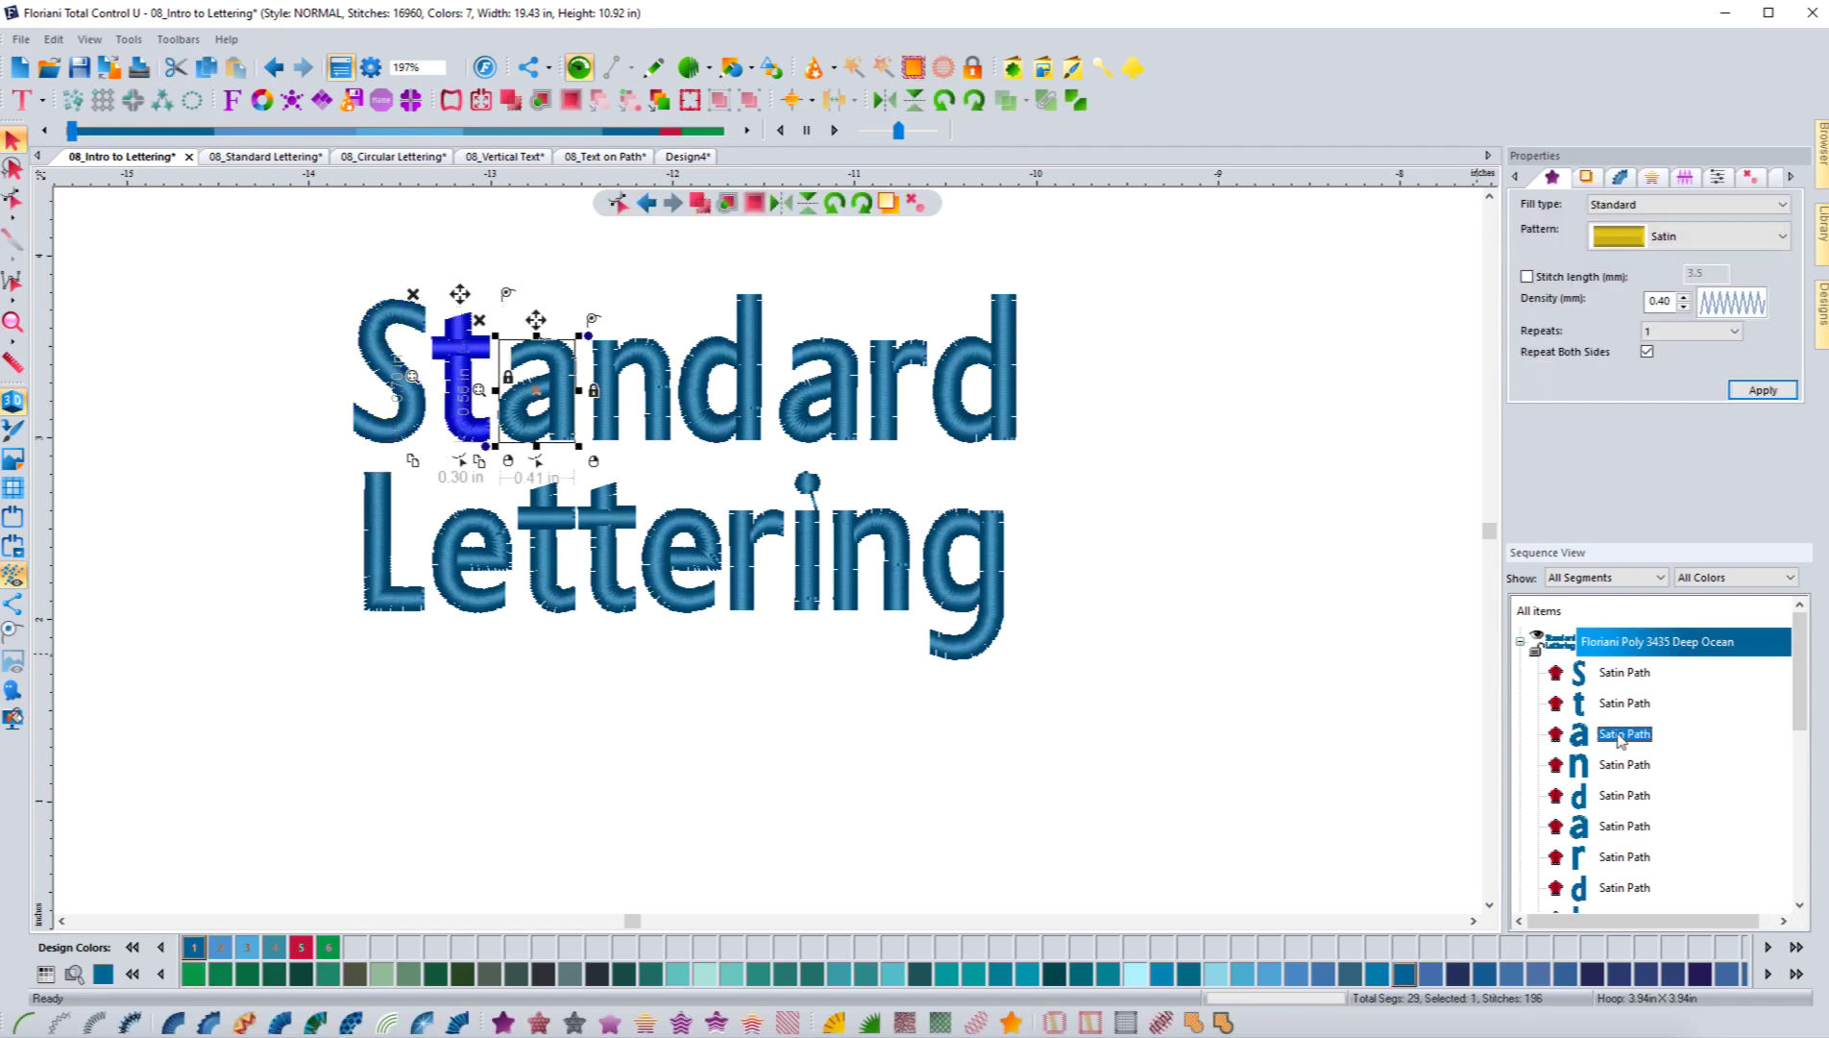
pyautogui.click(1621, 736)
pyautogui.click(414, 413)
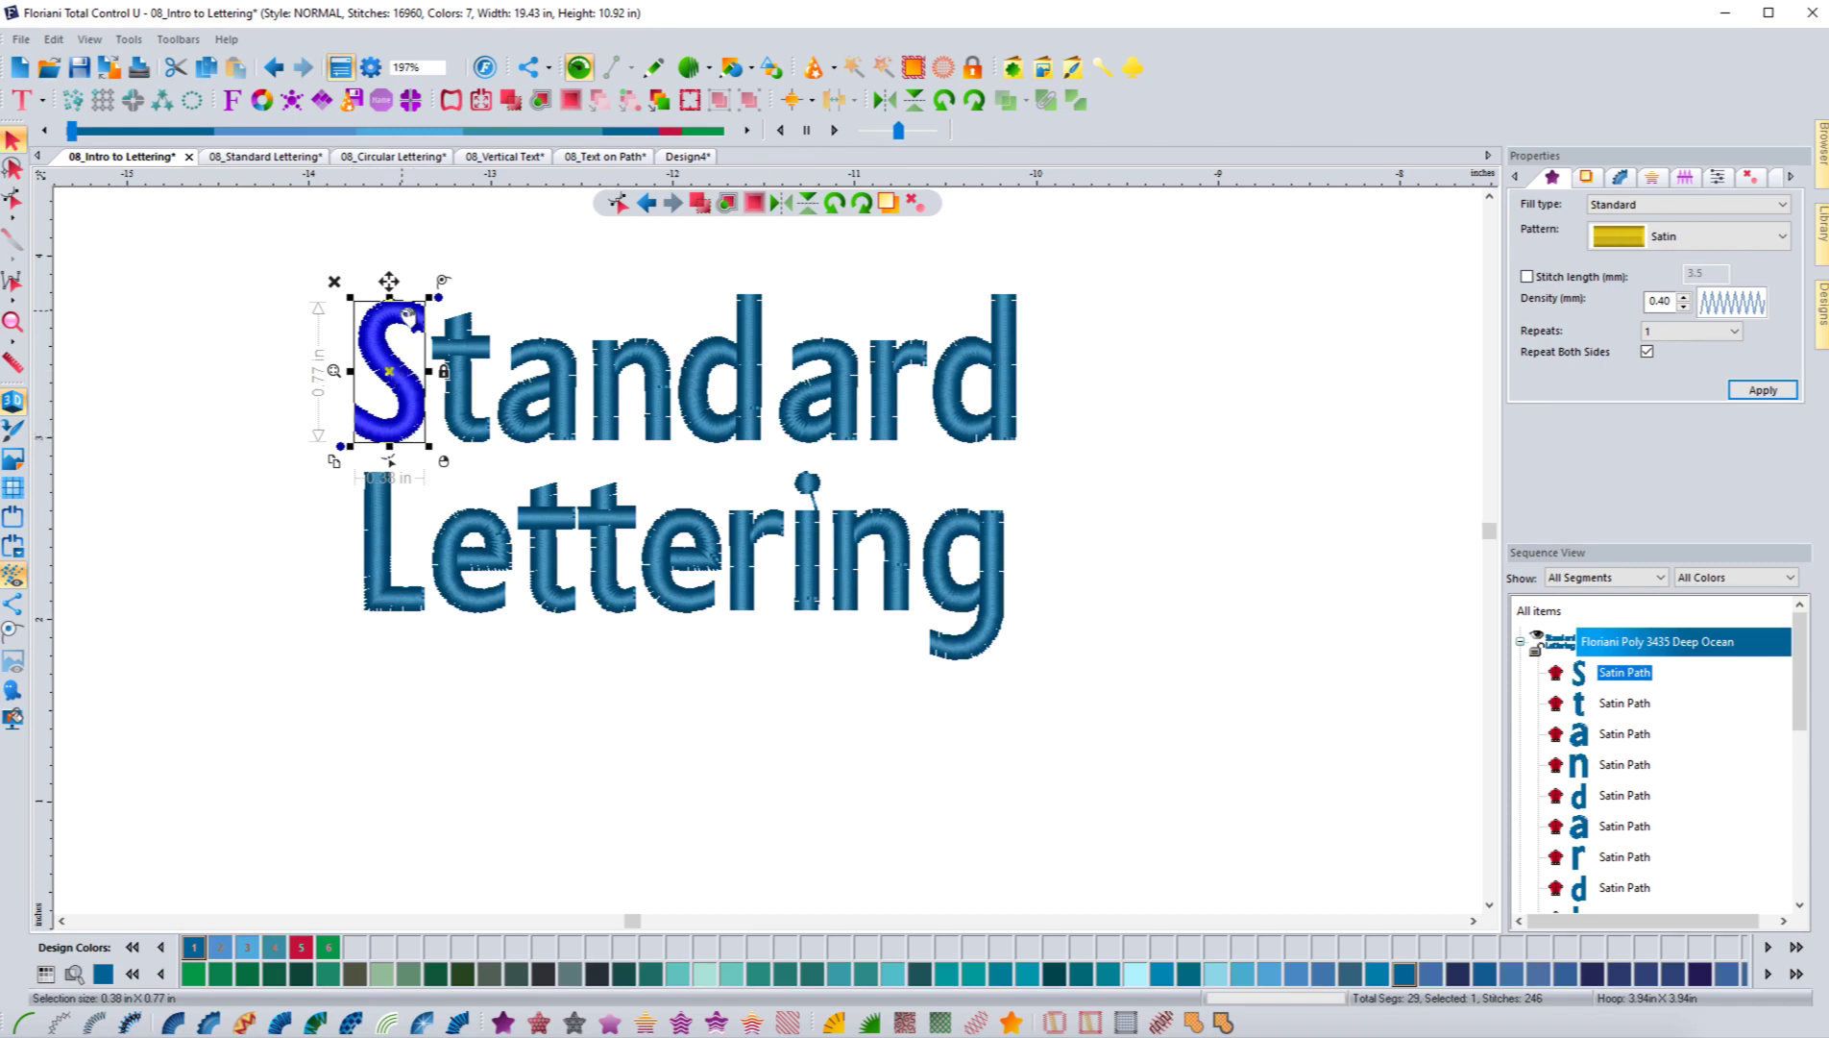
# Check which commands are available for the separated letter S and clear the selection.
pyautogui.rightClick(391, 358)
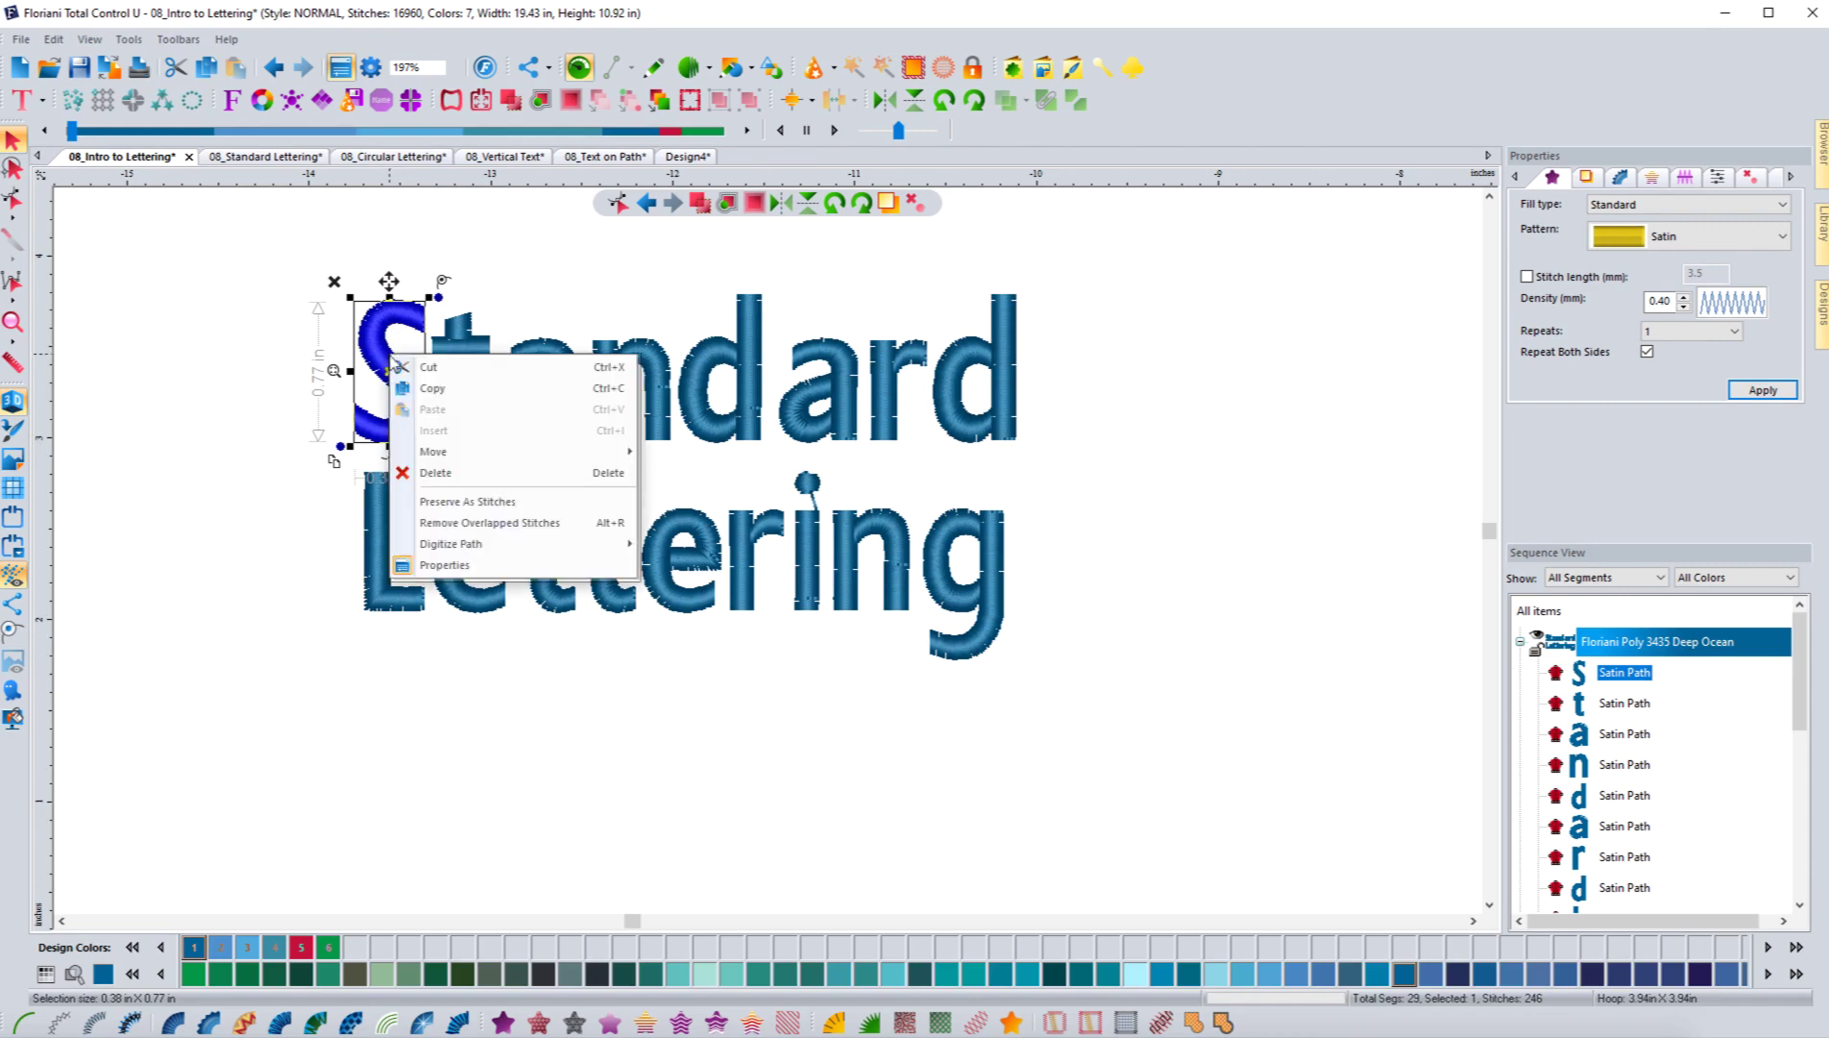
pyautogui.click(454, 501)
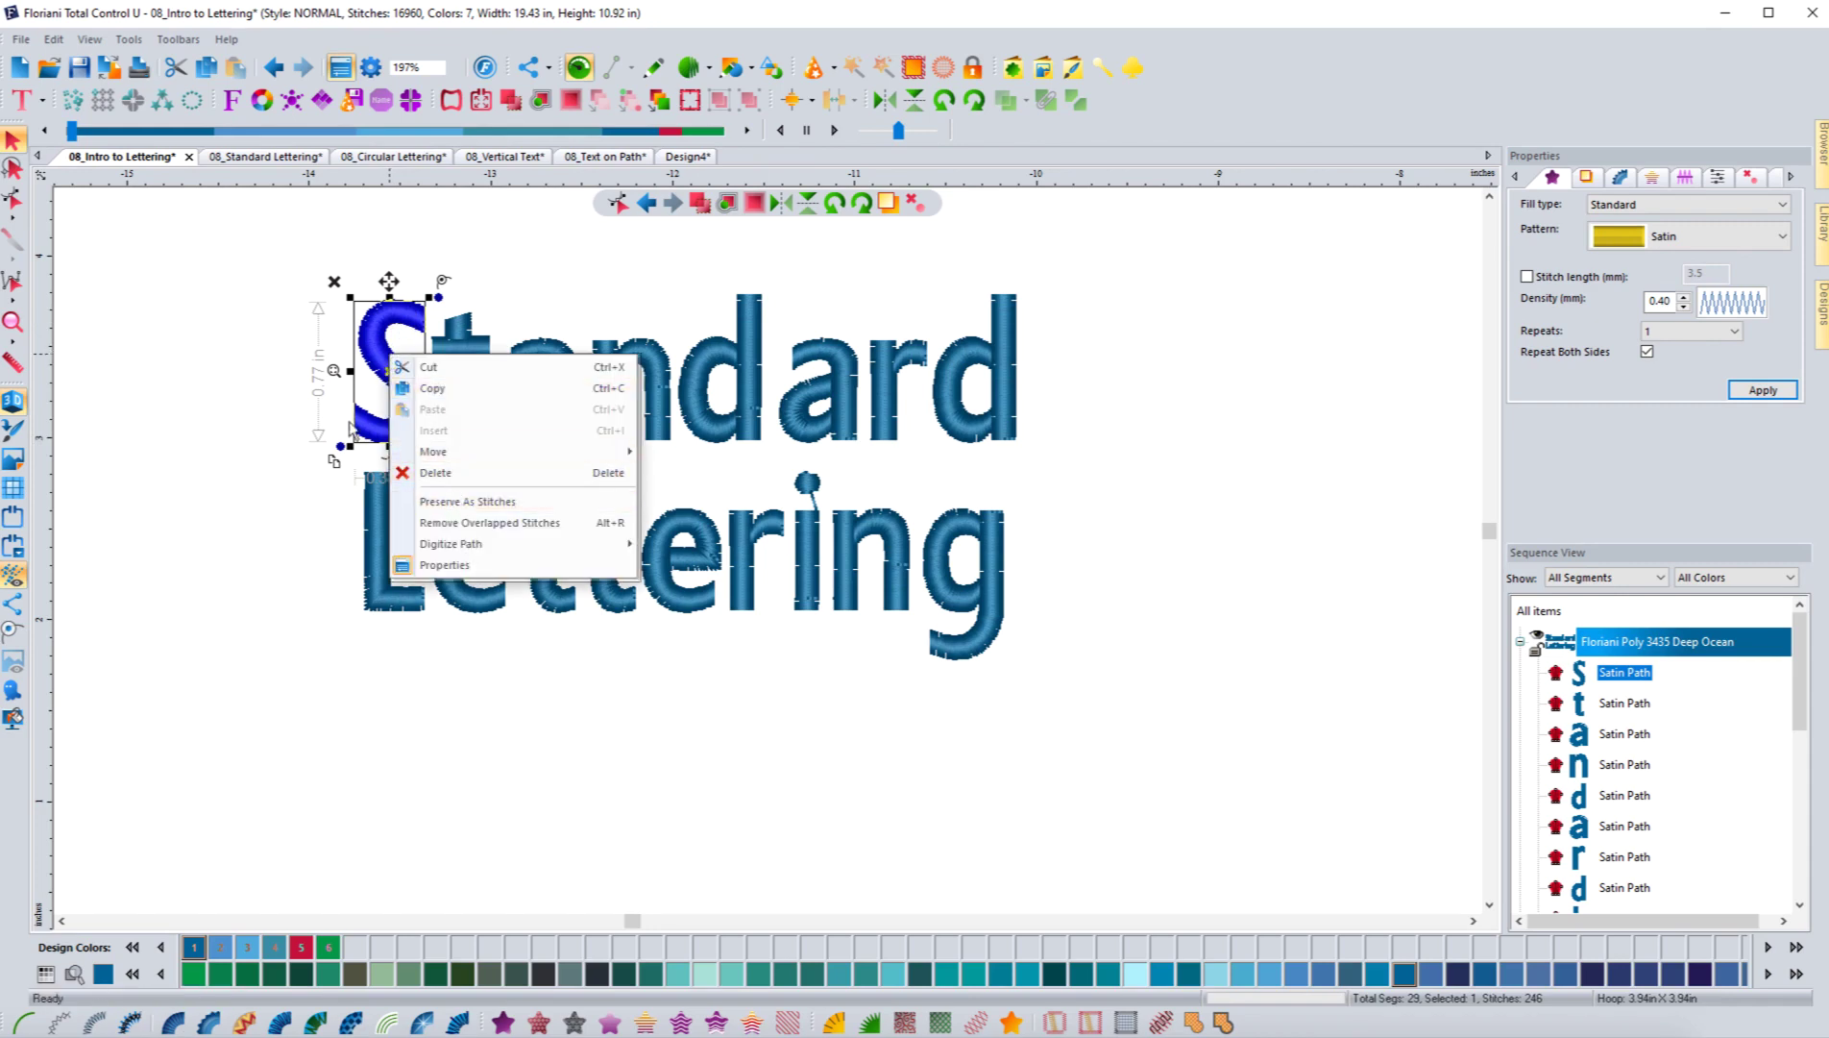
pyautogui.click(385, 380)
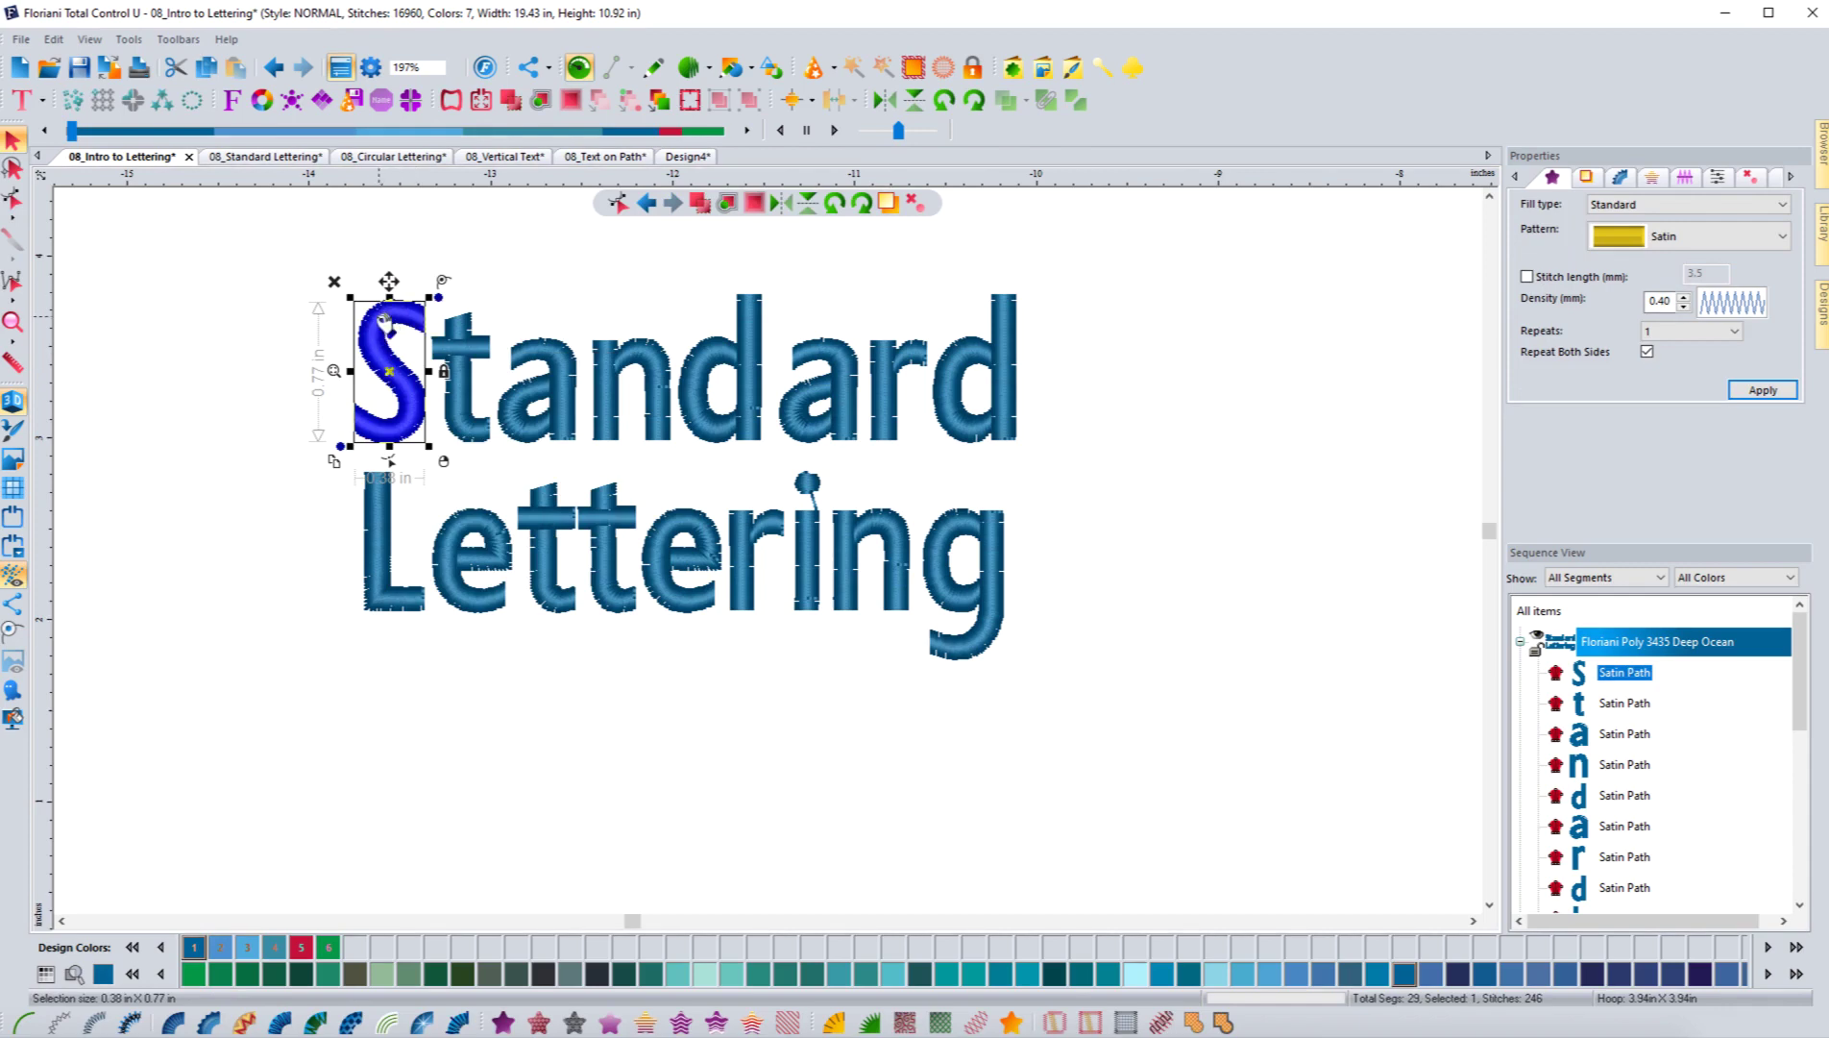
pyautogui.click(266, 363)
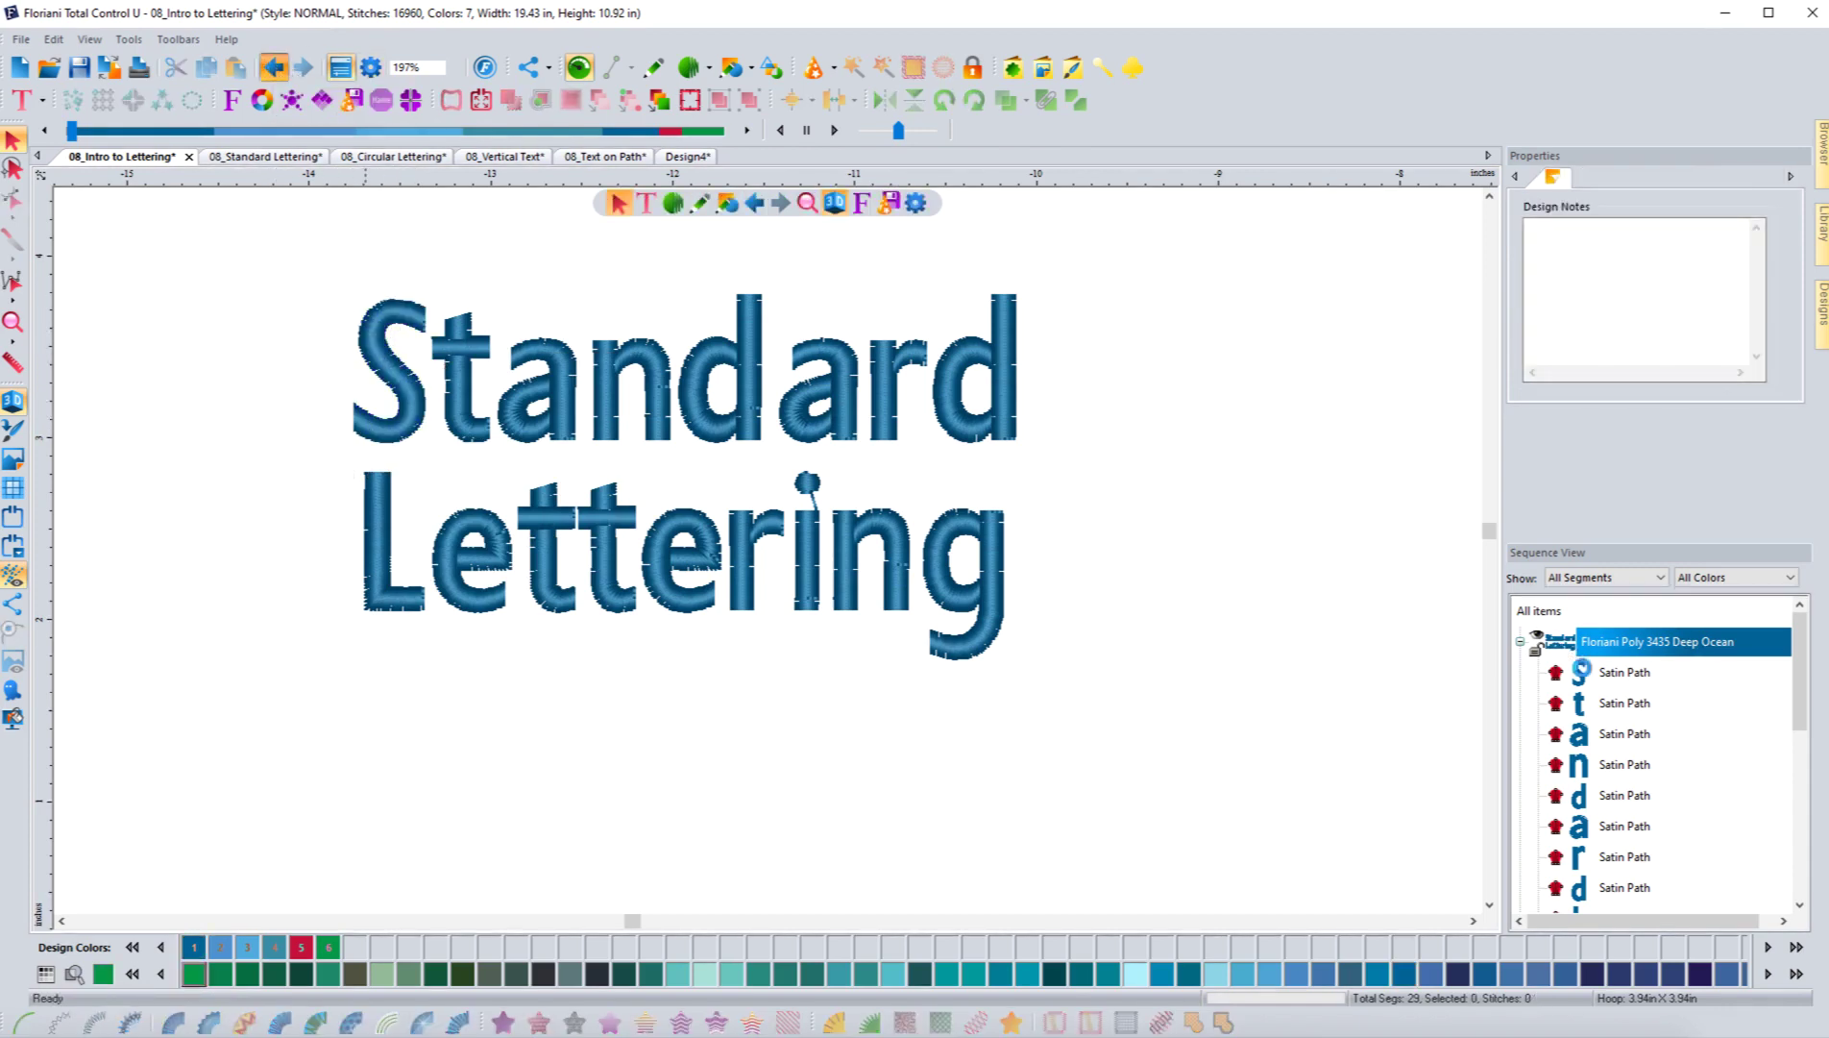
# Undo the text breakup, then open the Standard Lettering block for text editing and leave it unchanged.
pyautogui.click(273, 67)
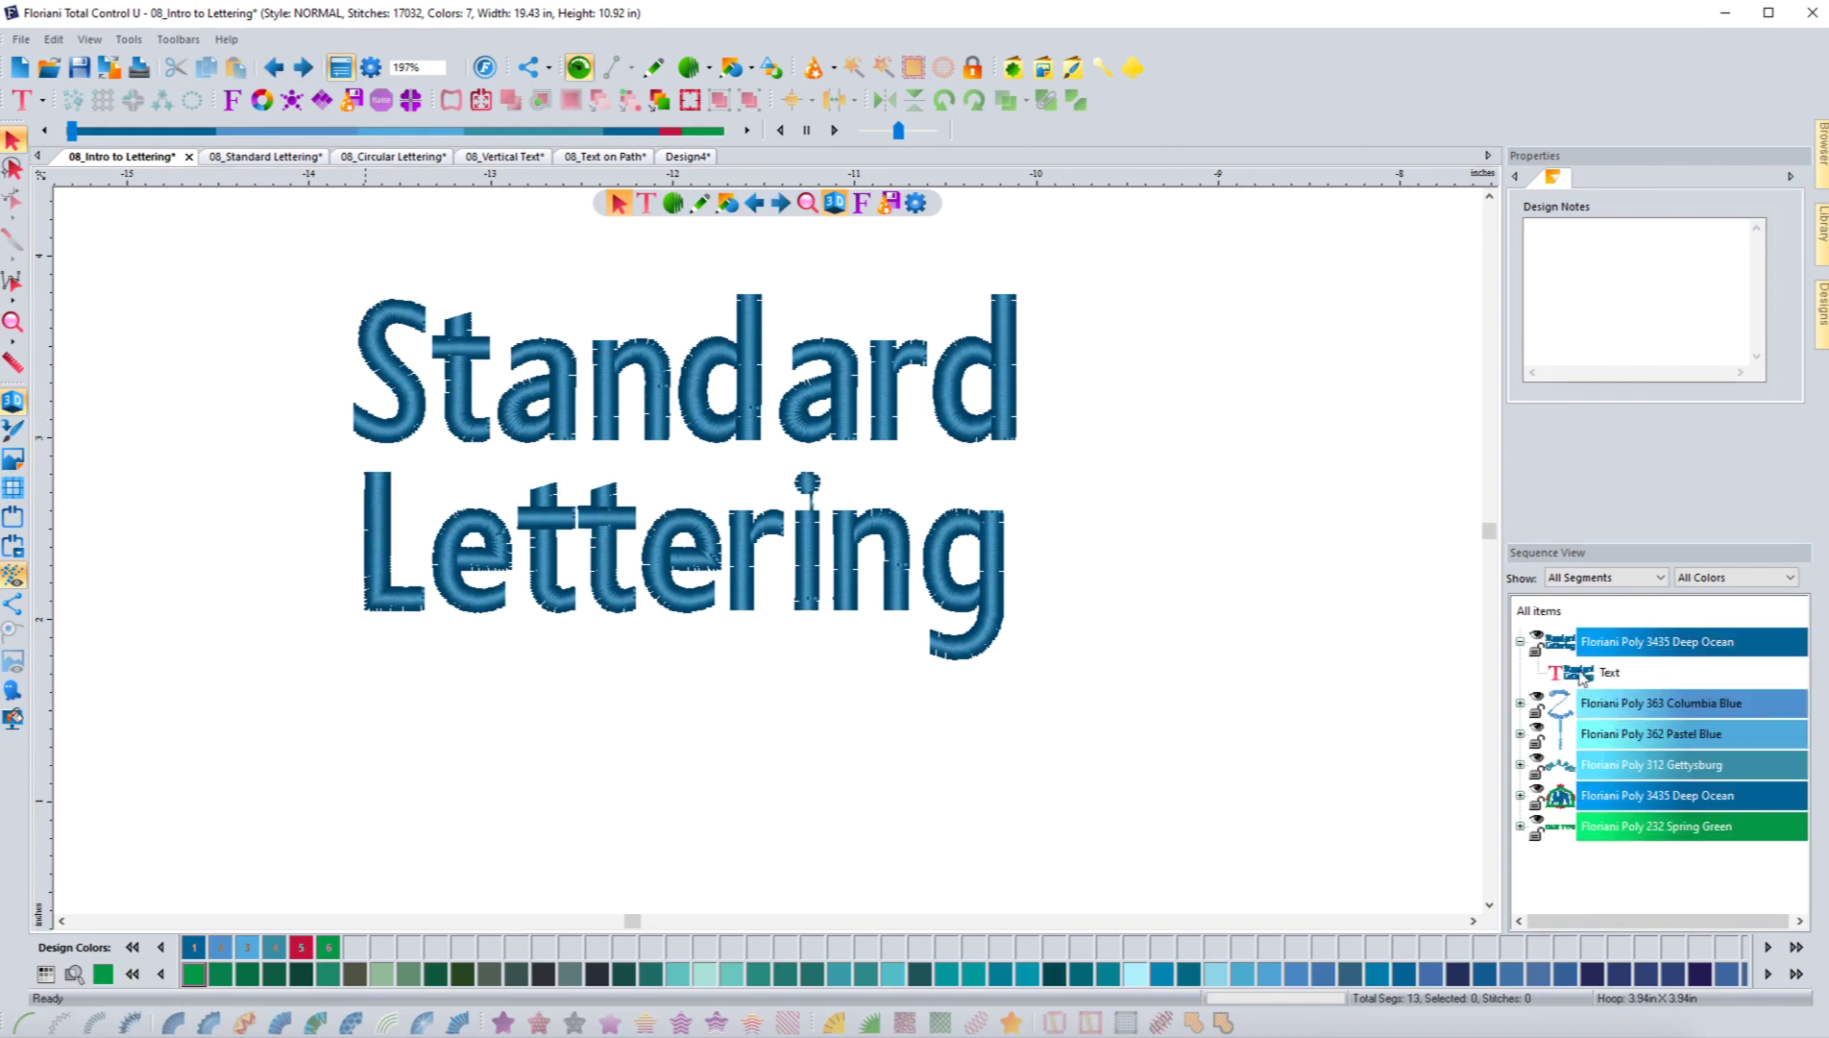
pyautogui.click(416, 421)
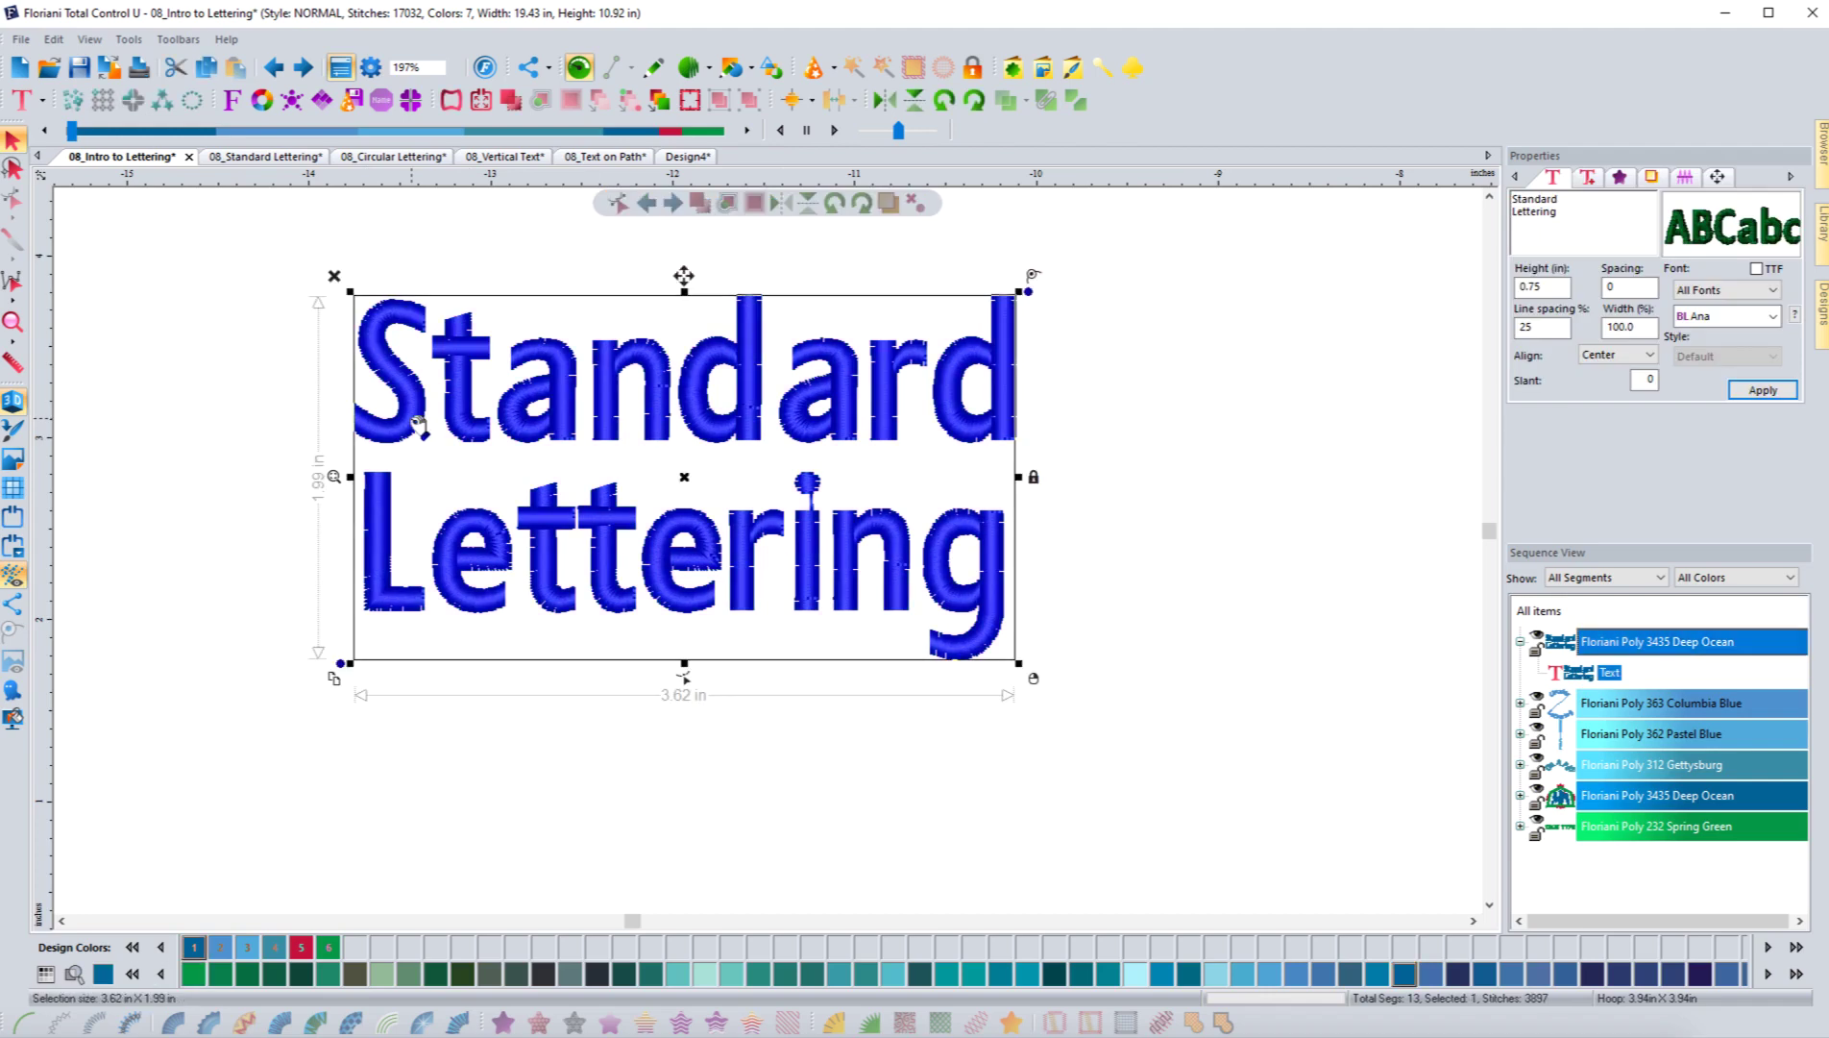
pyautogui.rightClick(414, 421)
pyautogui.click(473, 567)
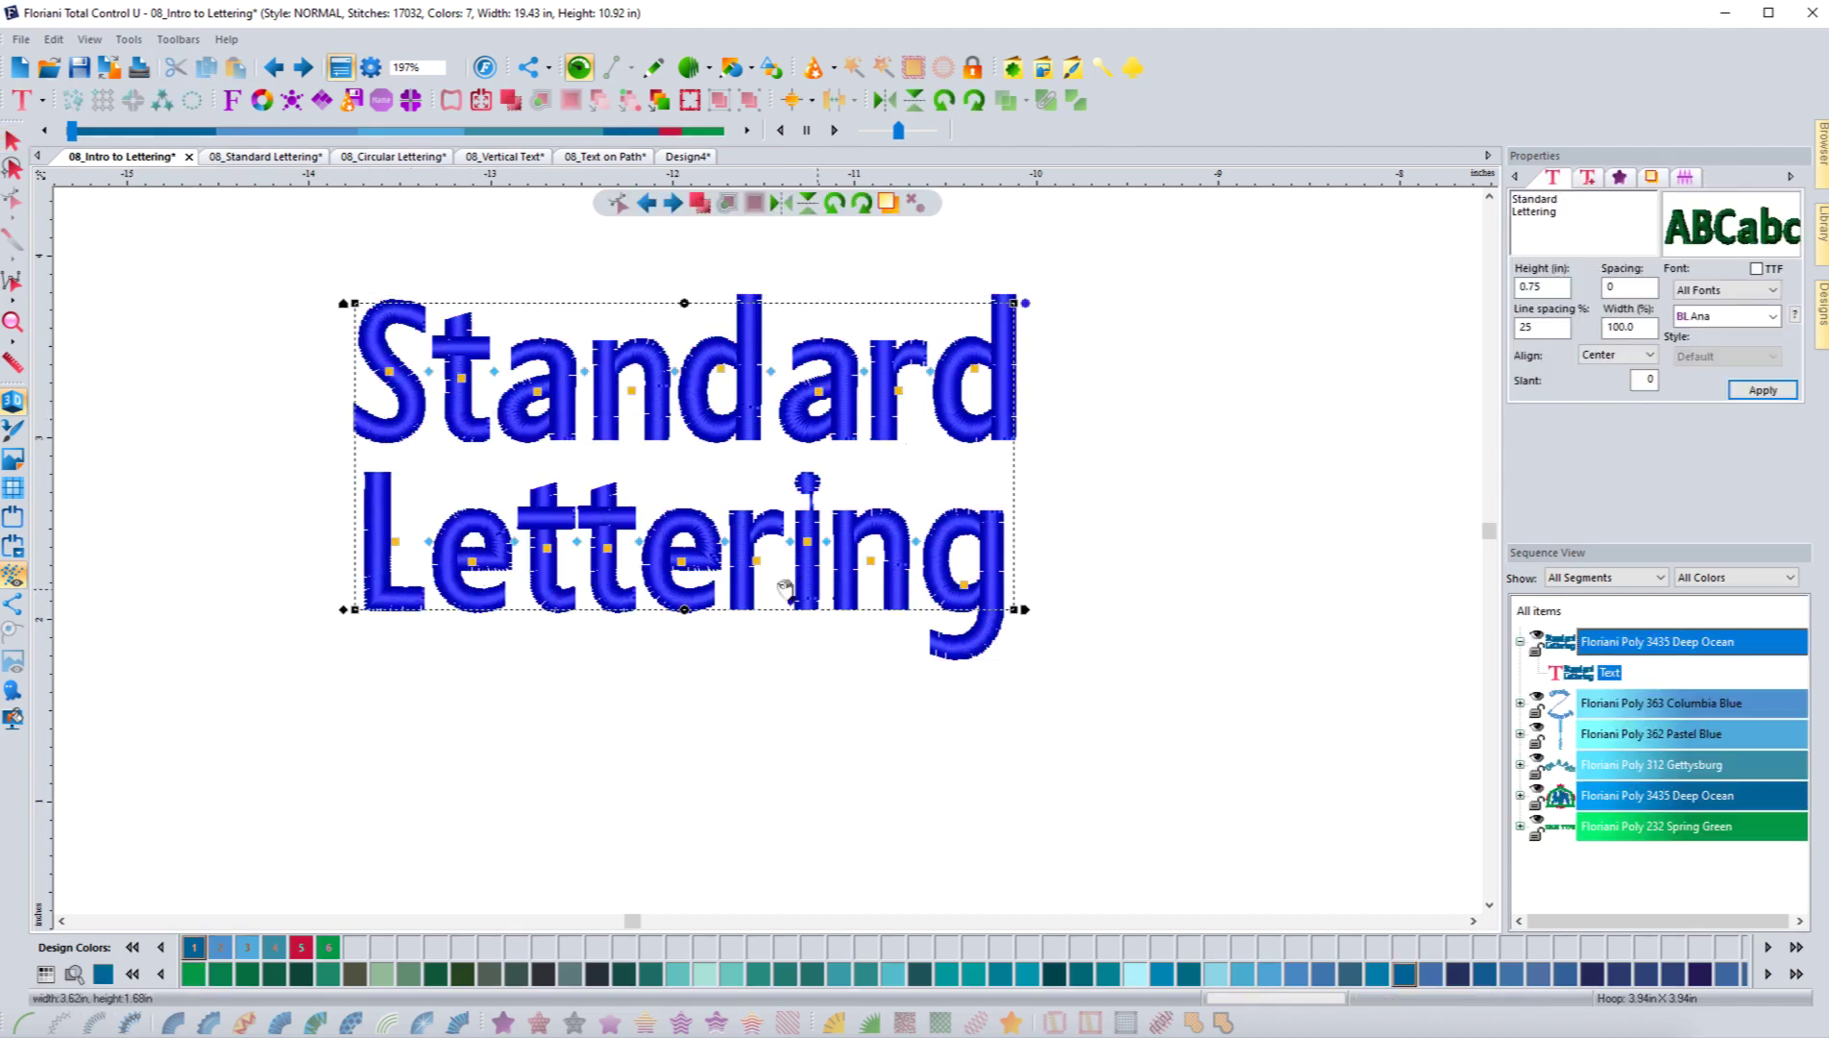
pyautogui.press('Escape')
# Break up the Standard Lettering text into individual letters and select the first d in "Standard".
pyautogui.rightClick(528, 383)
pyautogui.click(585, 559)
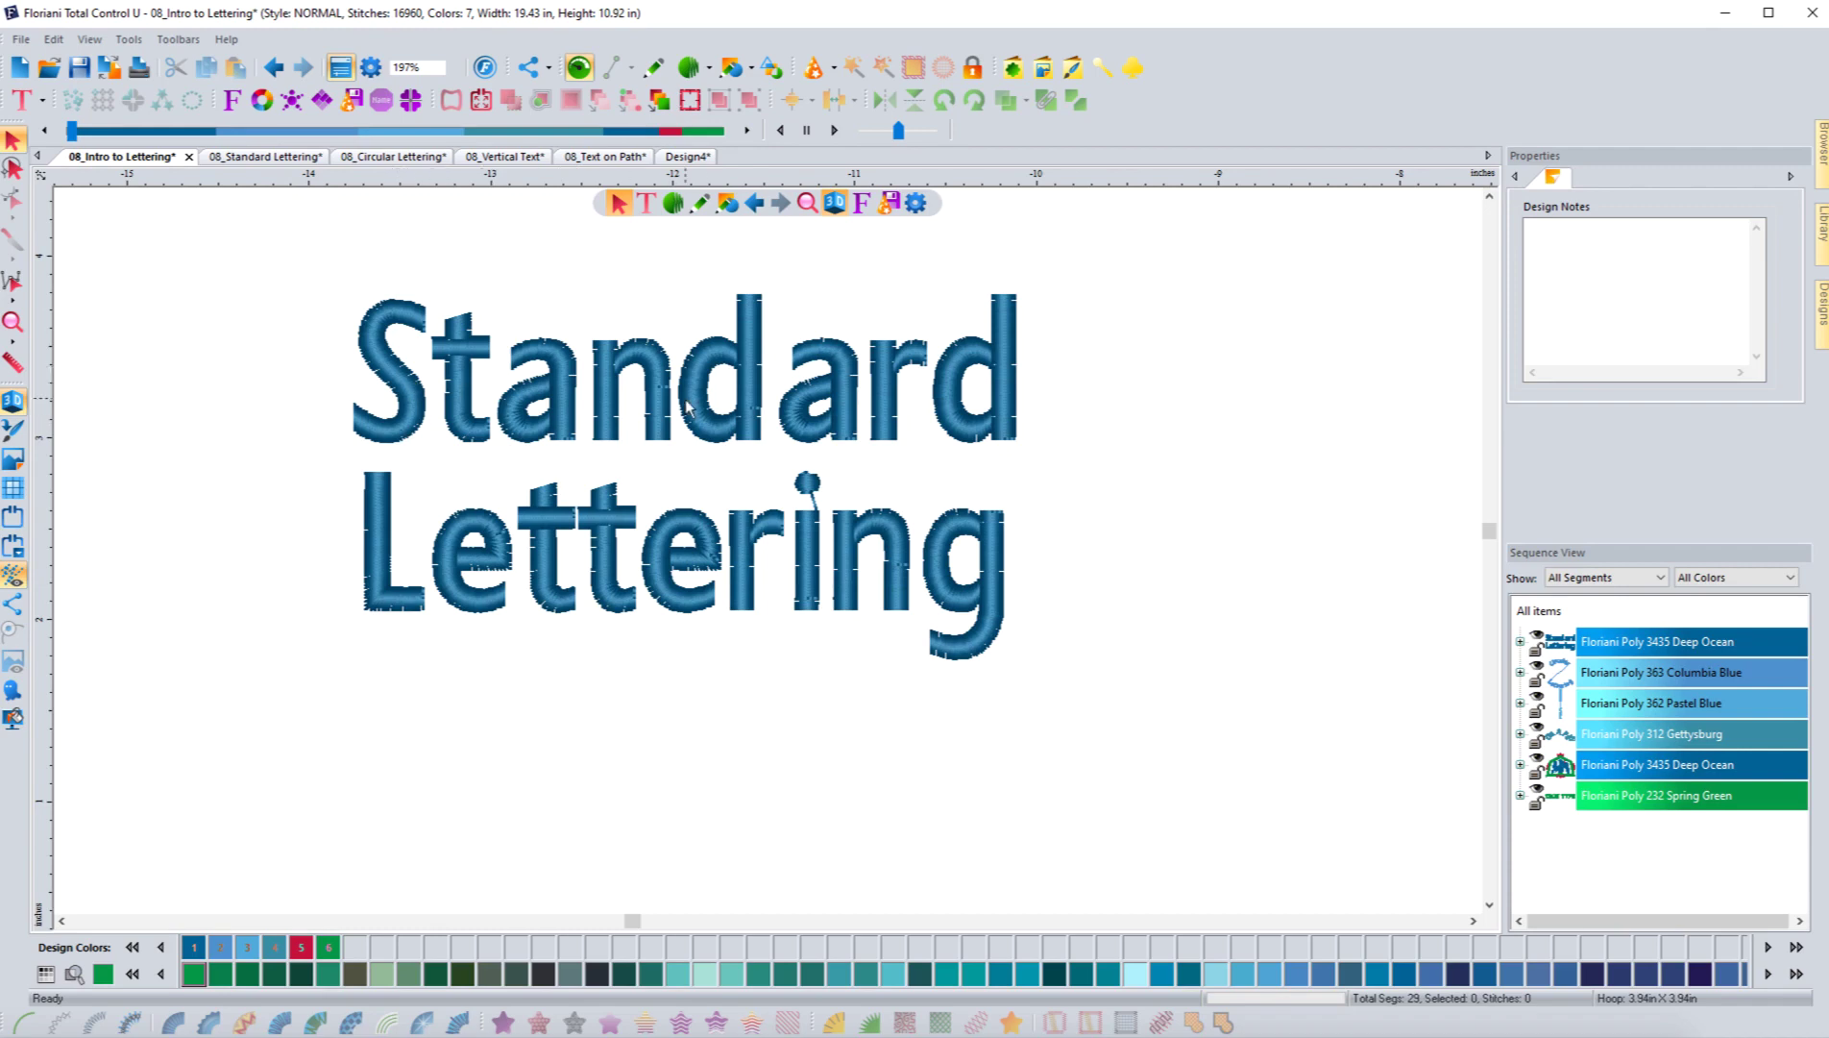
pyautogui.click(716, 395)
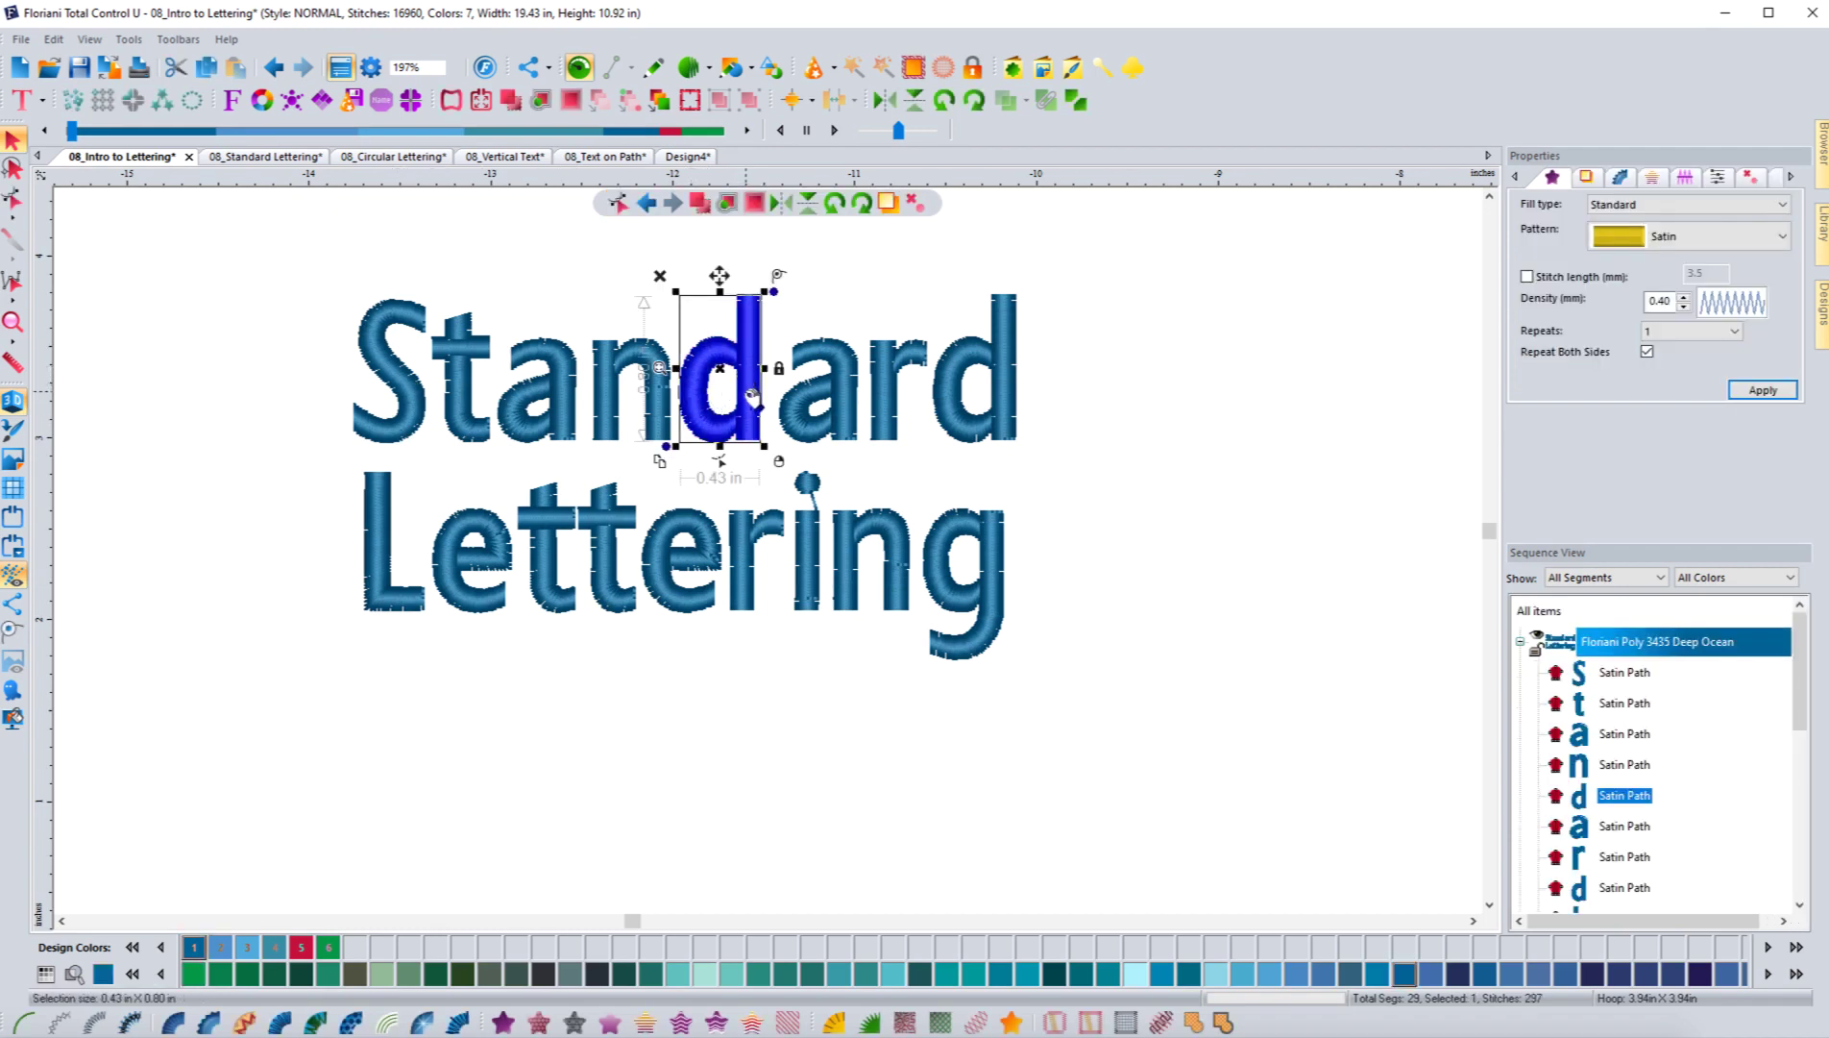
# Display the editable outlines of the first d, first a and t in "Standard", then leave outline editing with nothing selected.
pyautogui.click(722, 462)
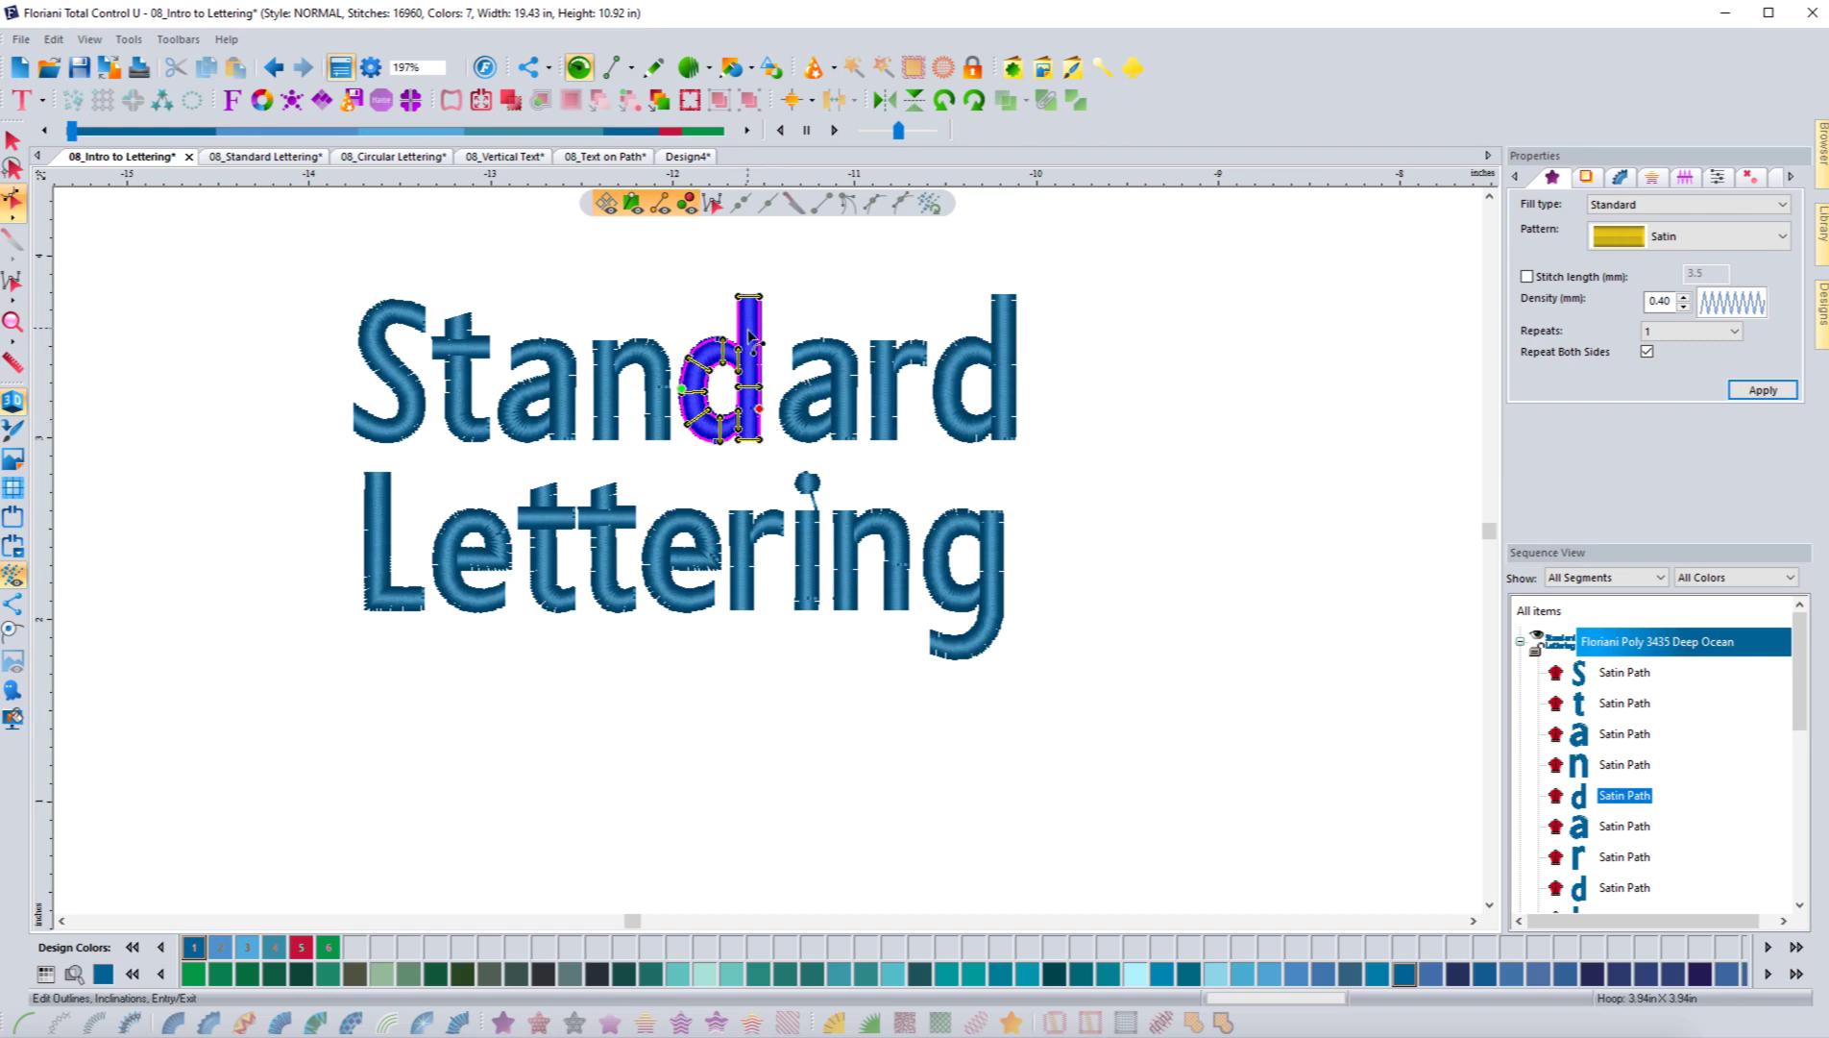
pyautogui.click(640, 365)
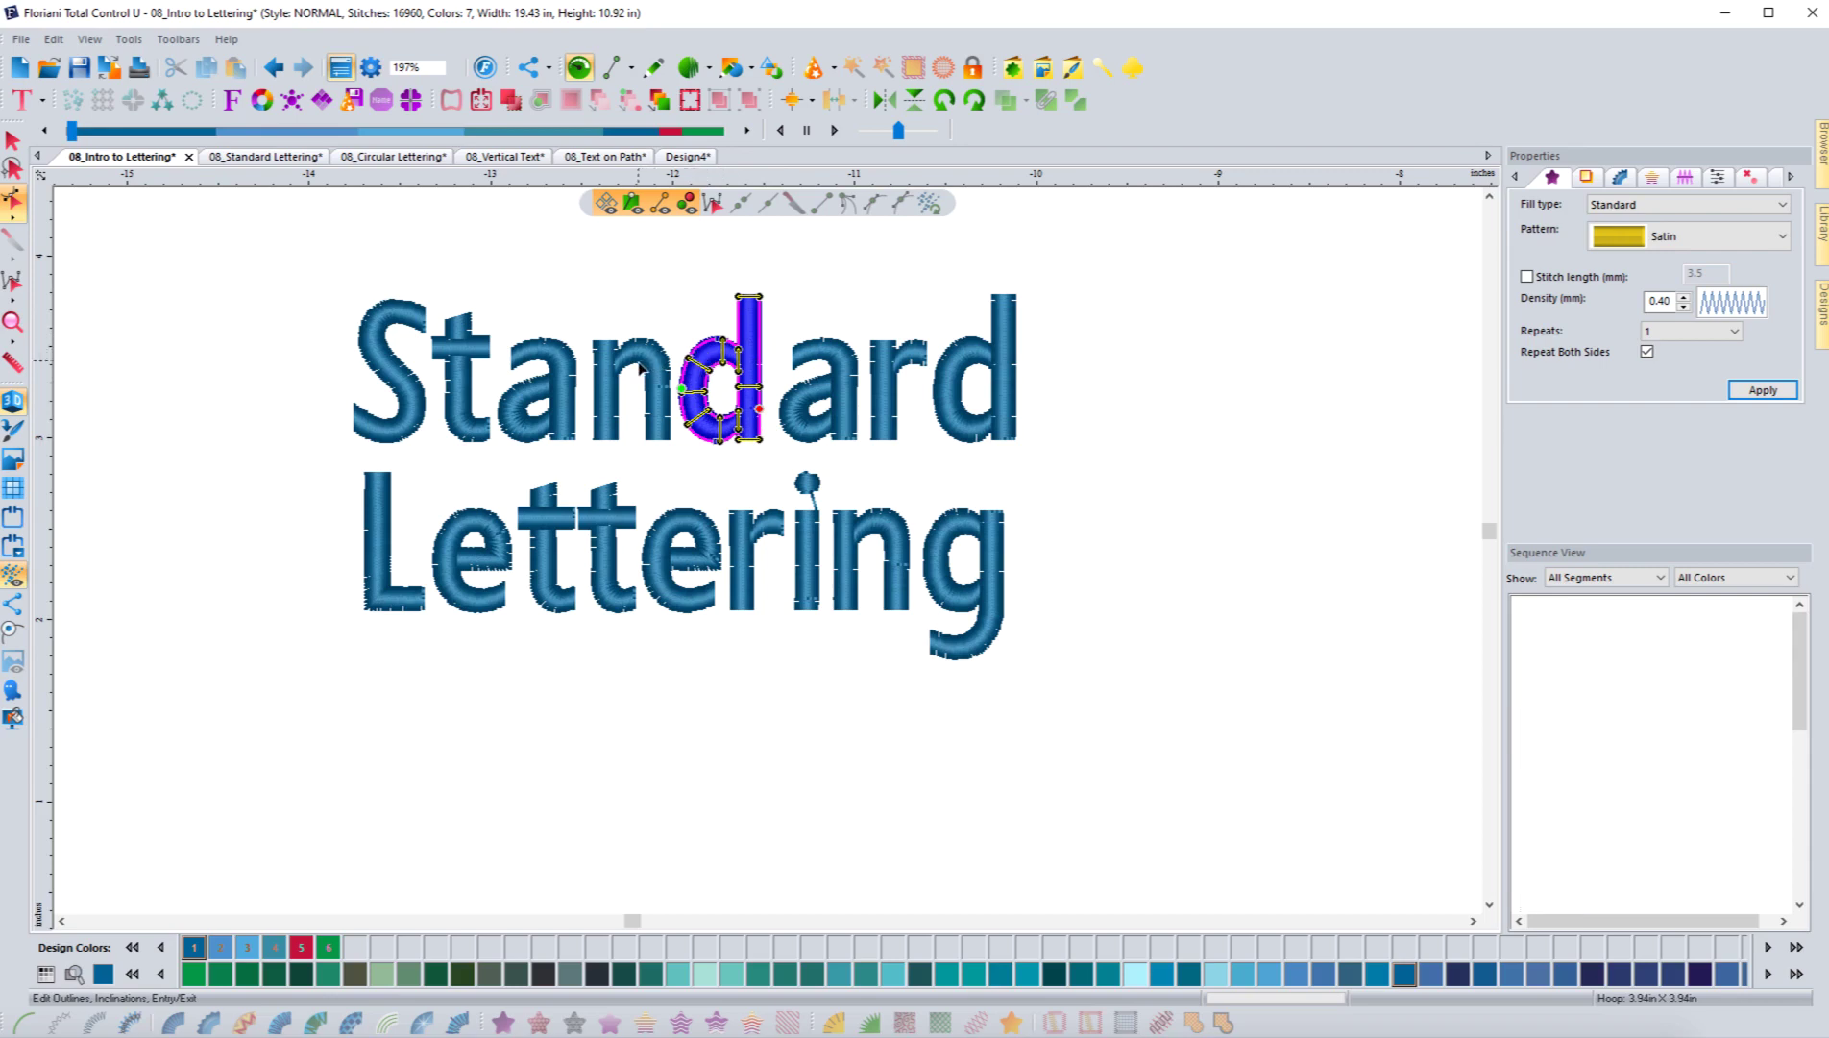
pyautogui.click(573, 408)
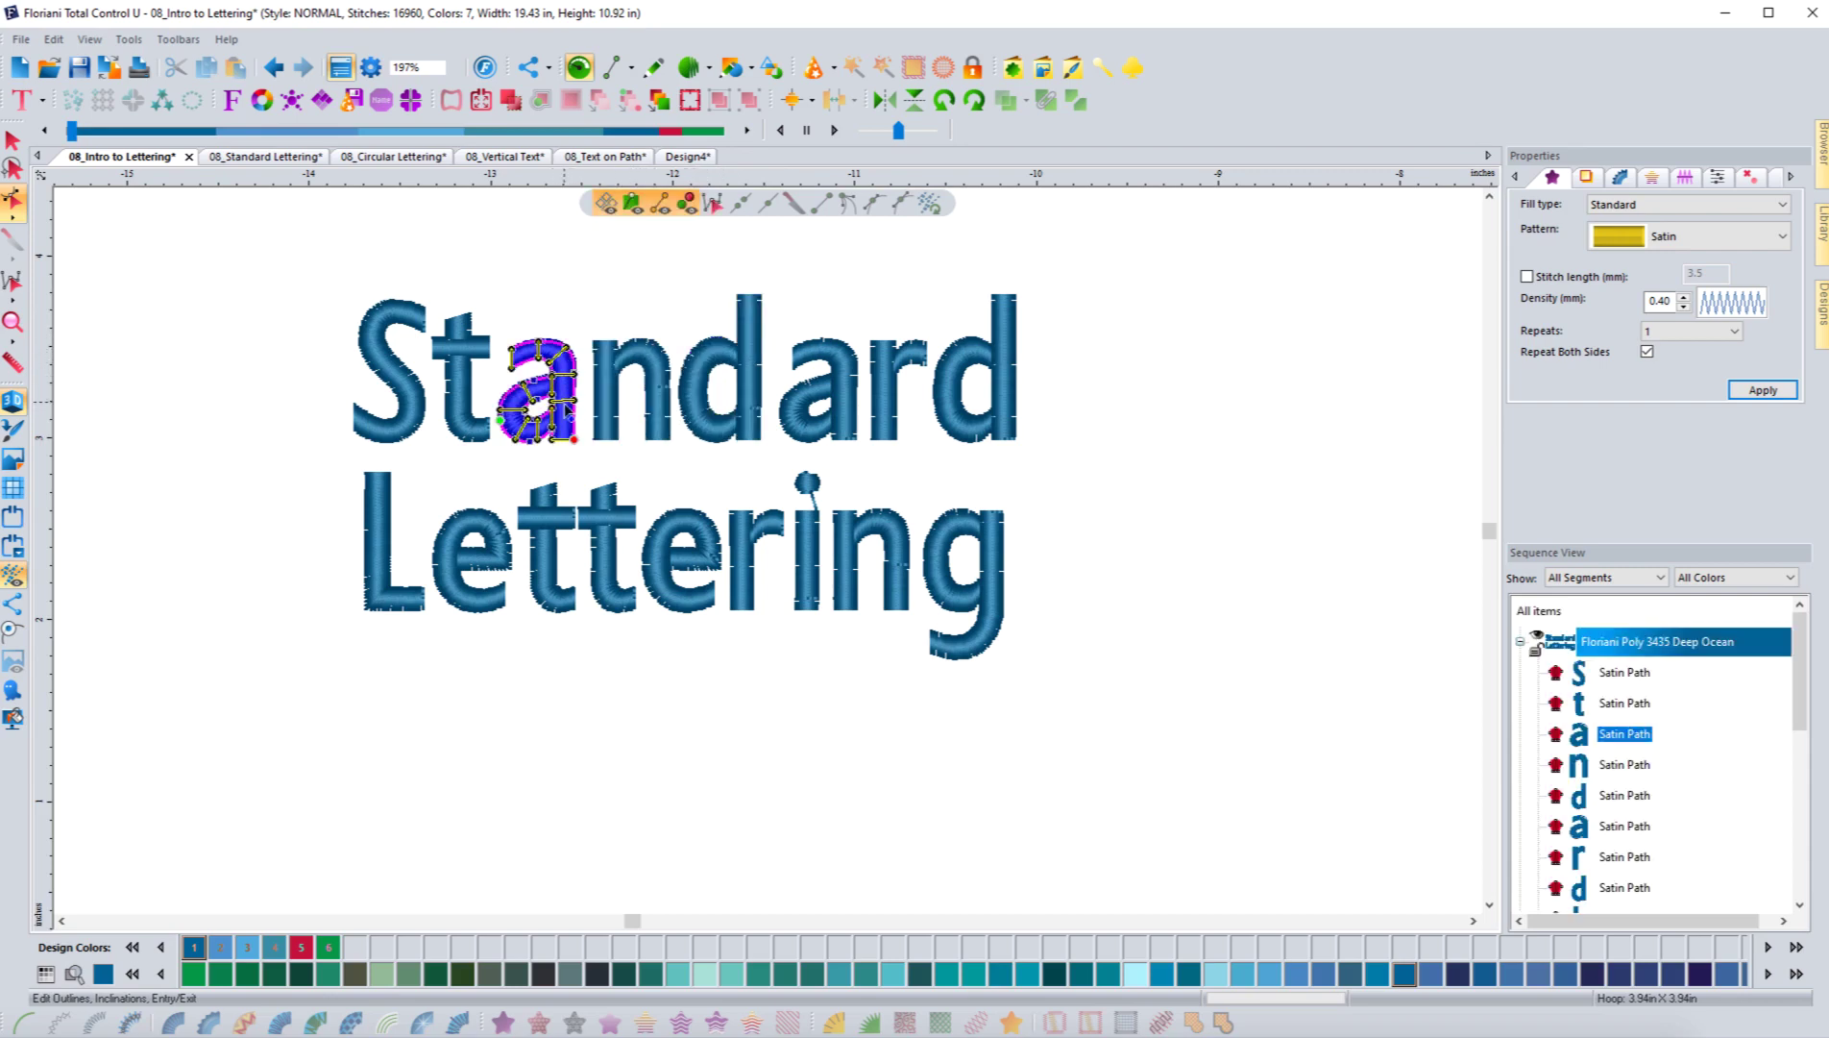
pyautogui.click(470, 397)
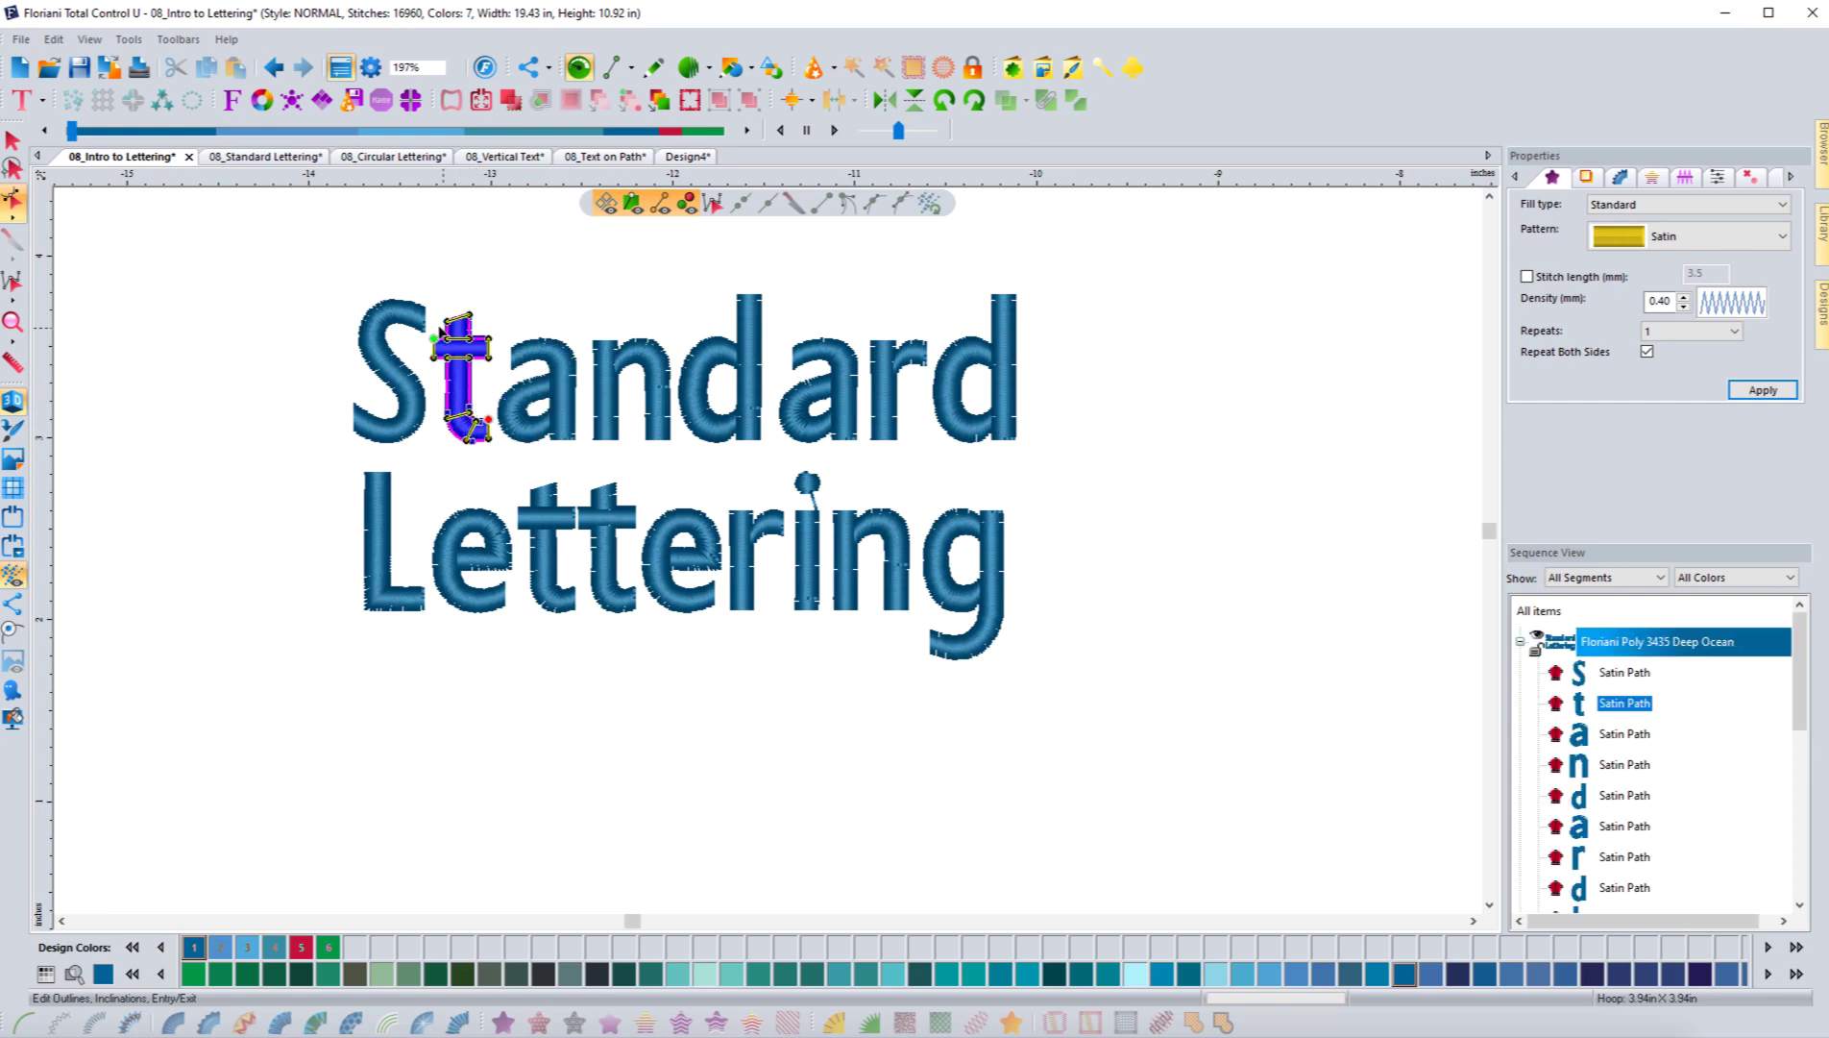
pyautogui.click(12, 142)
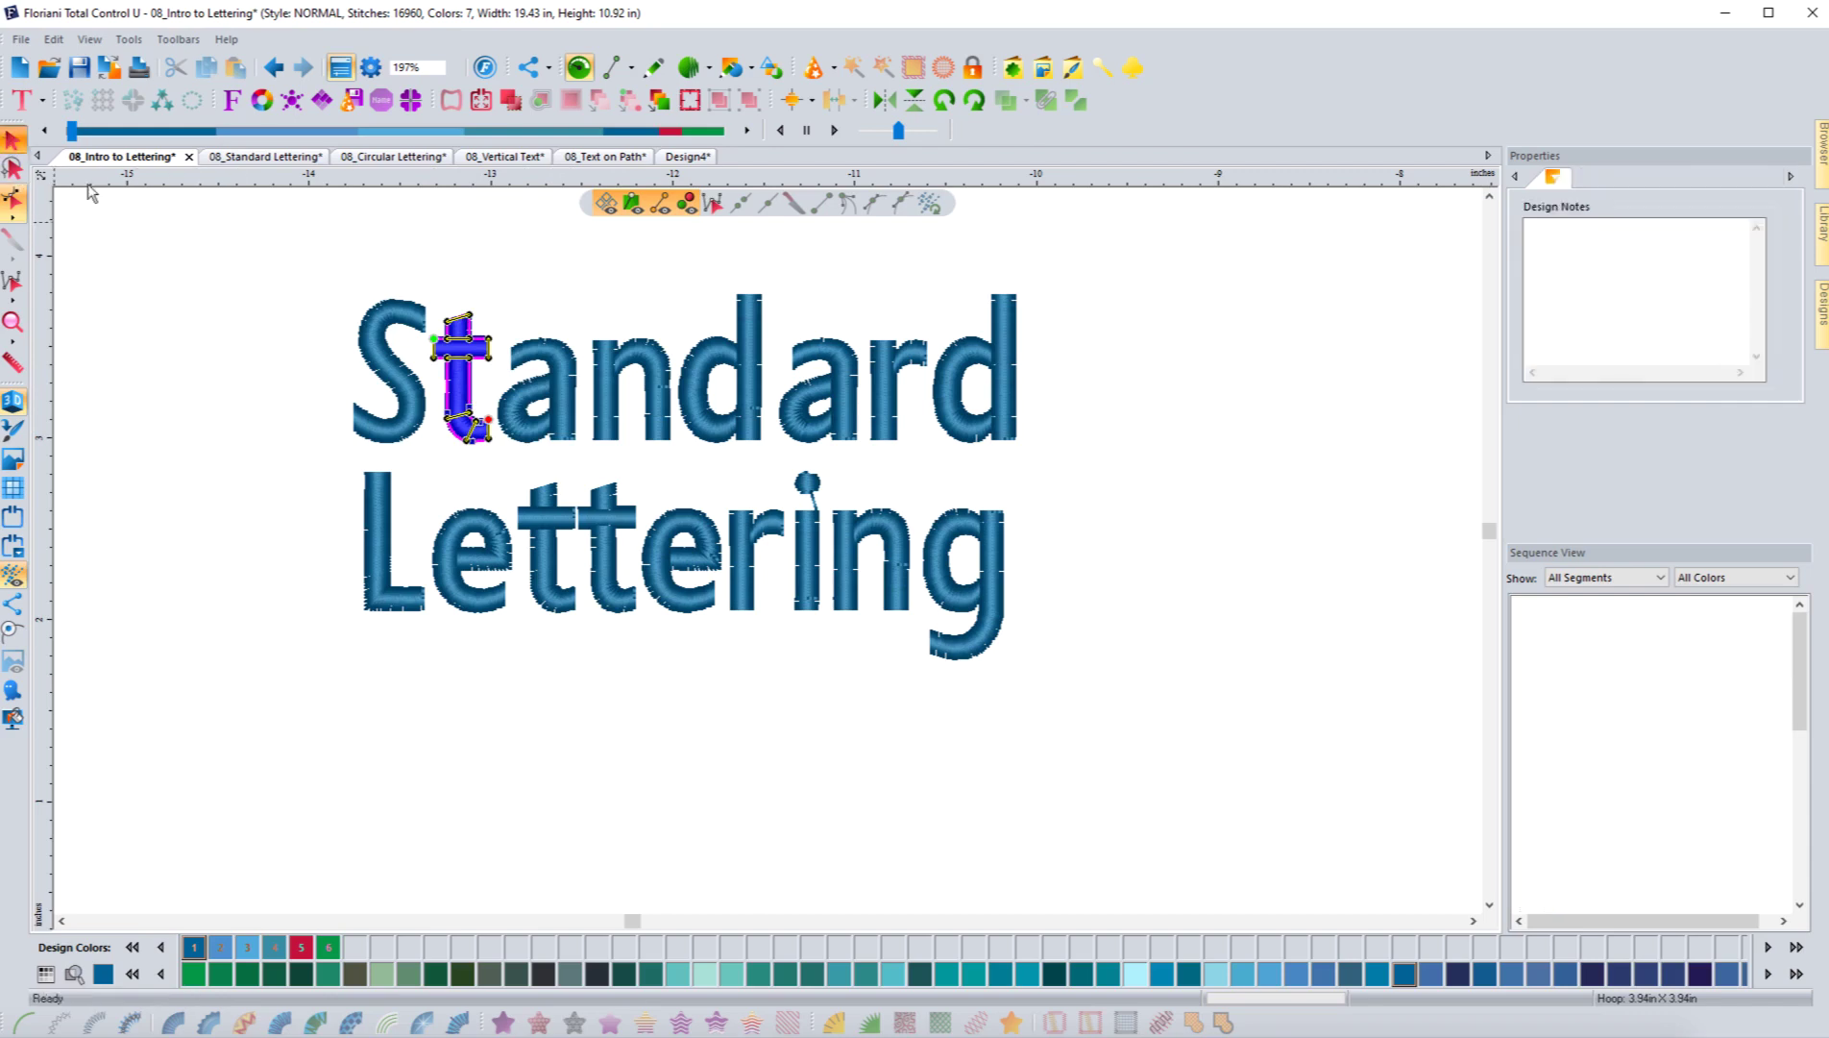
pyautogui.click(200, 258)
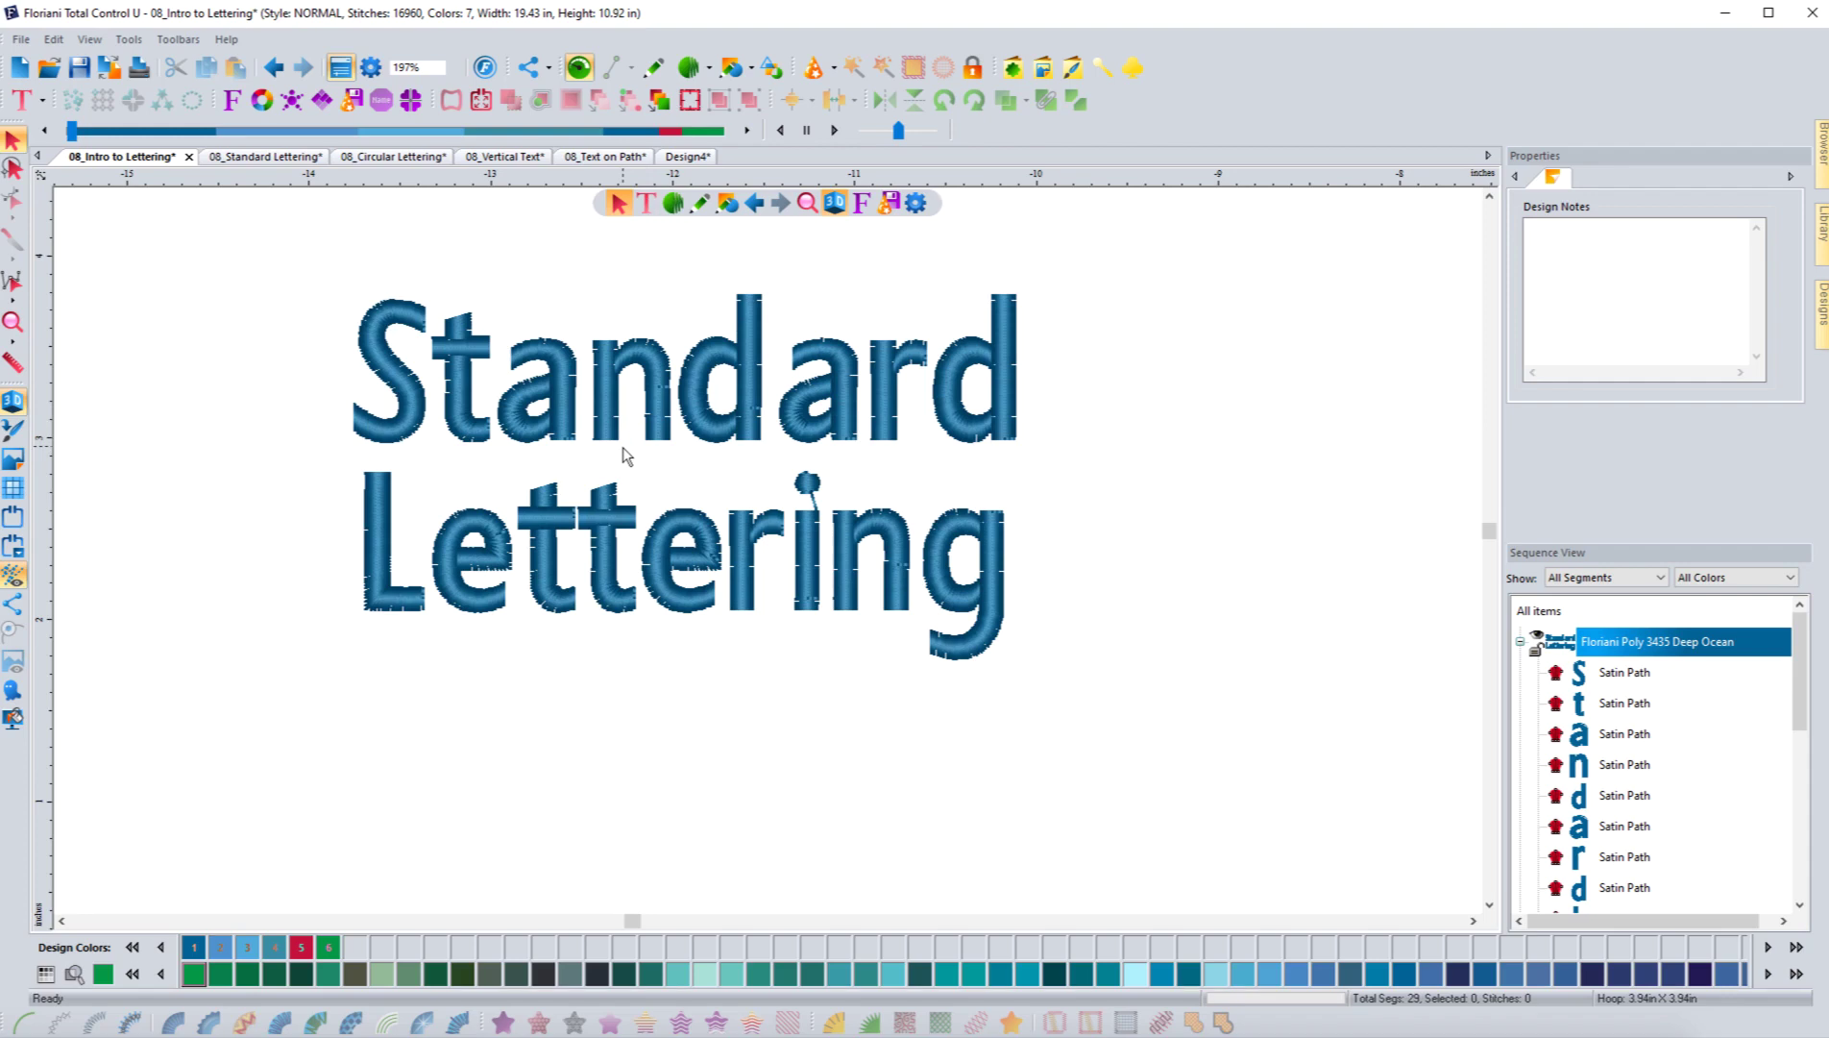
# Inspect the properties of the separated letters a and t in "Standard" and clear the selection.
pyautogui.click(519, 438)
pyautogui.click(281, 392)
pyautogui.click(558, 440)
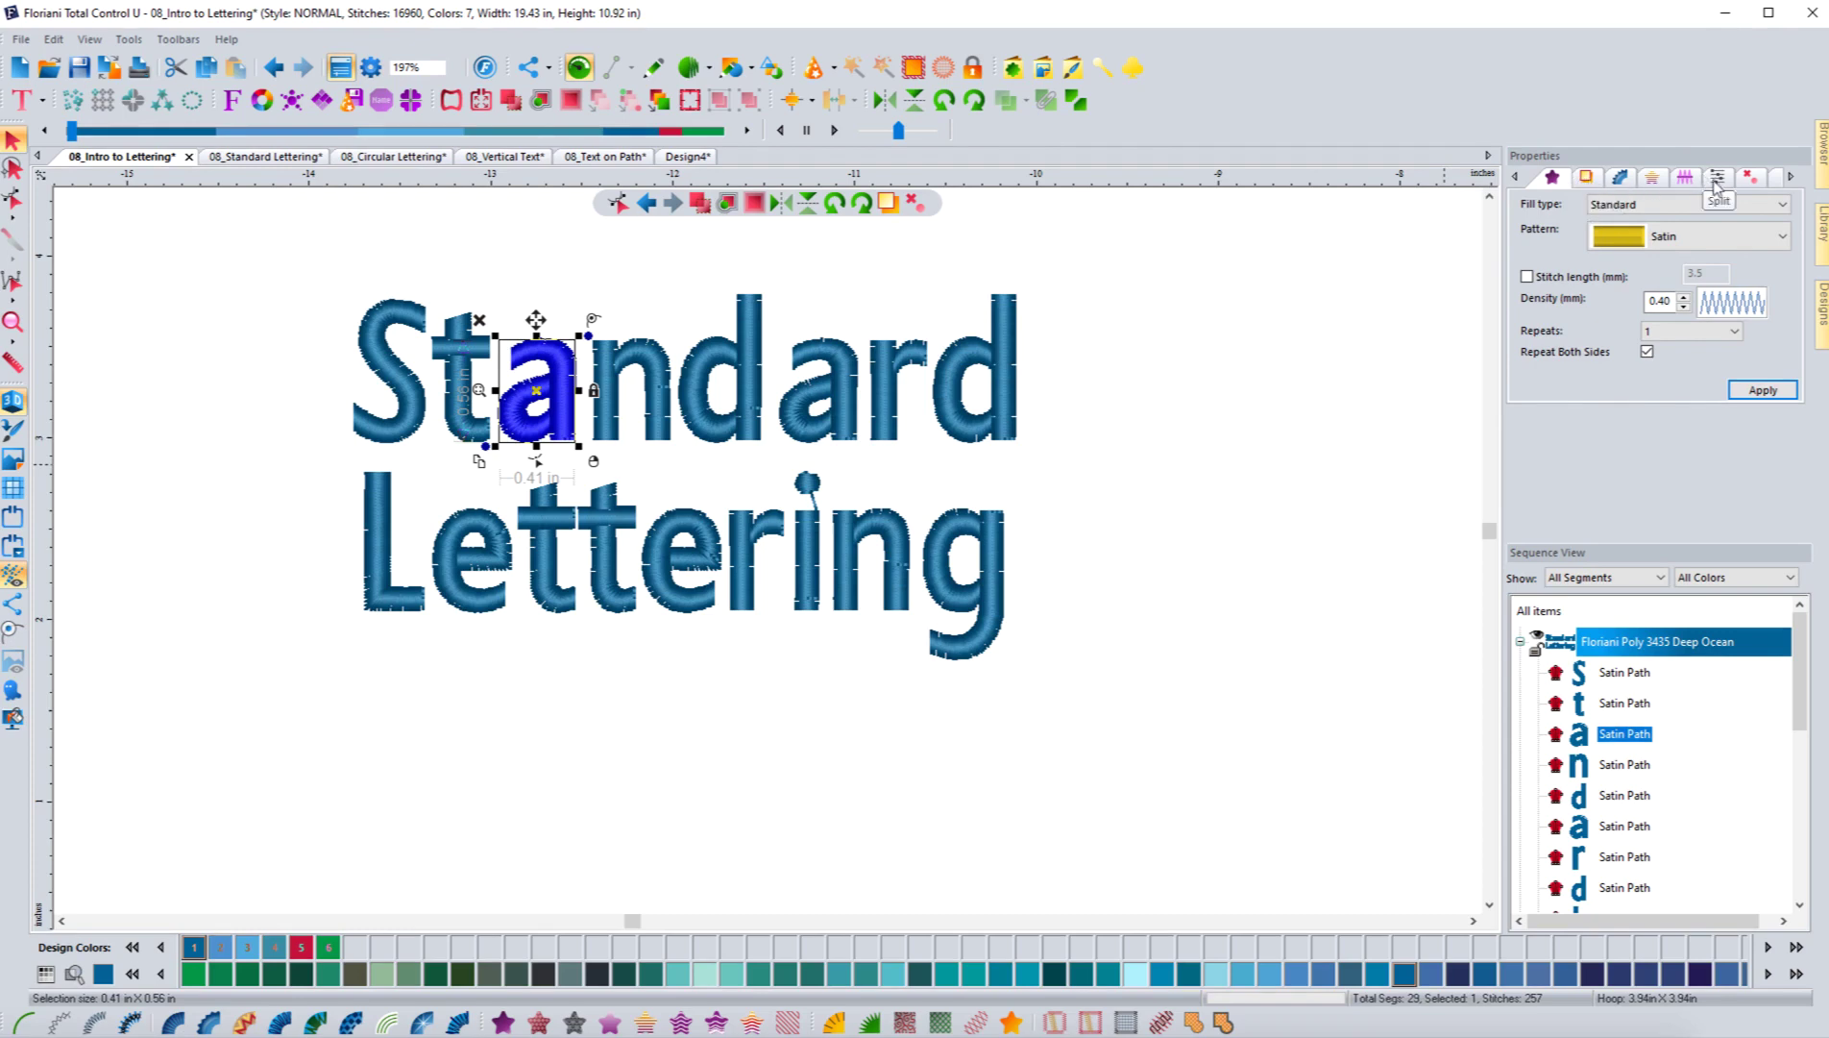
pyautogui.click(473, 413)
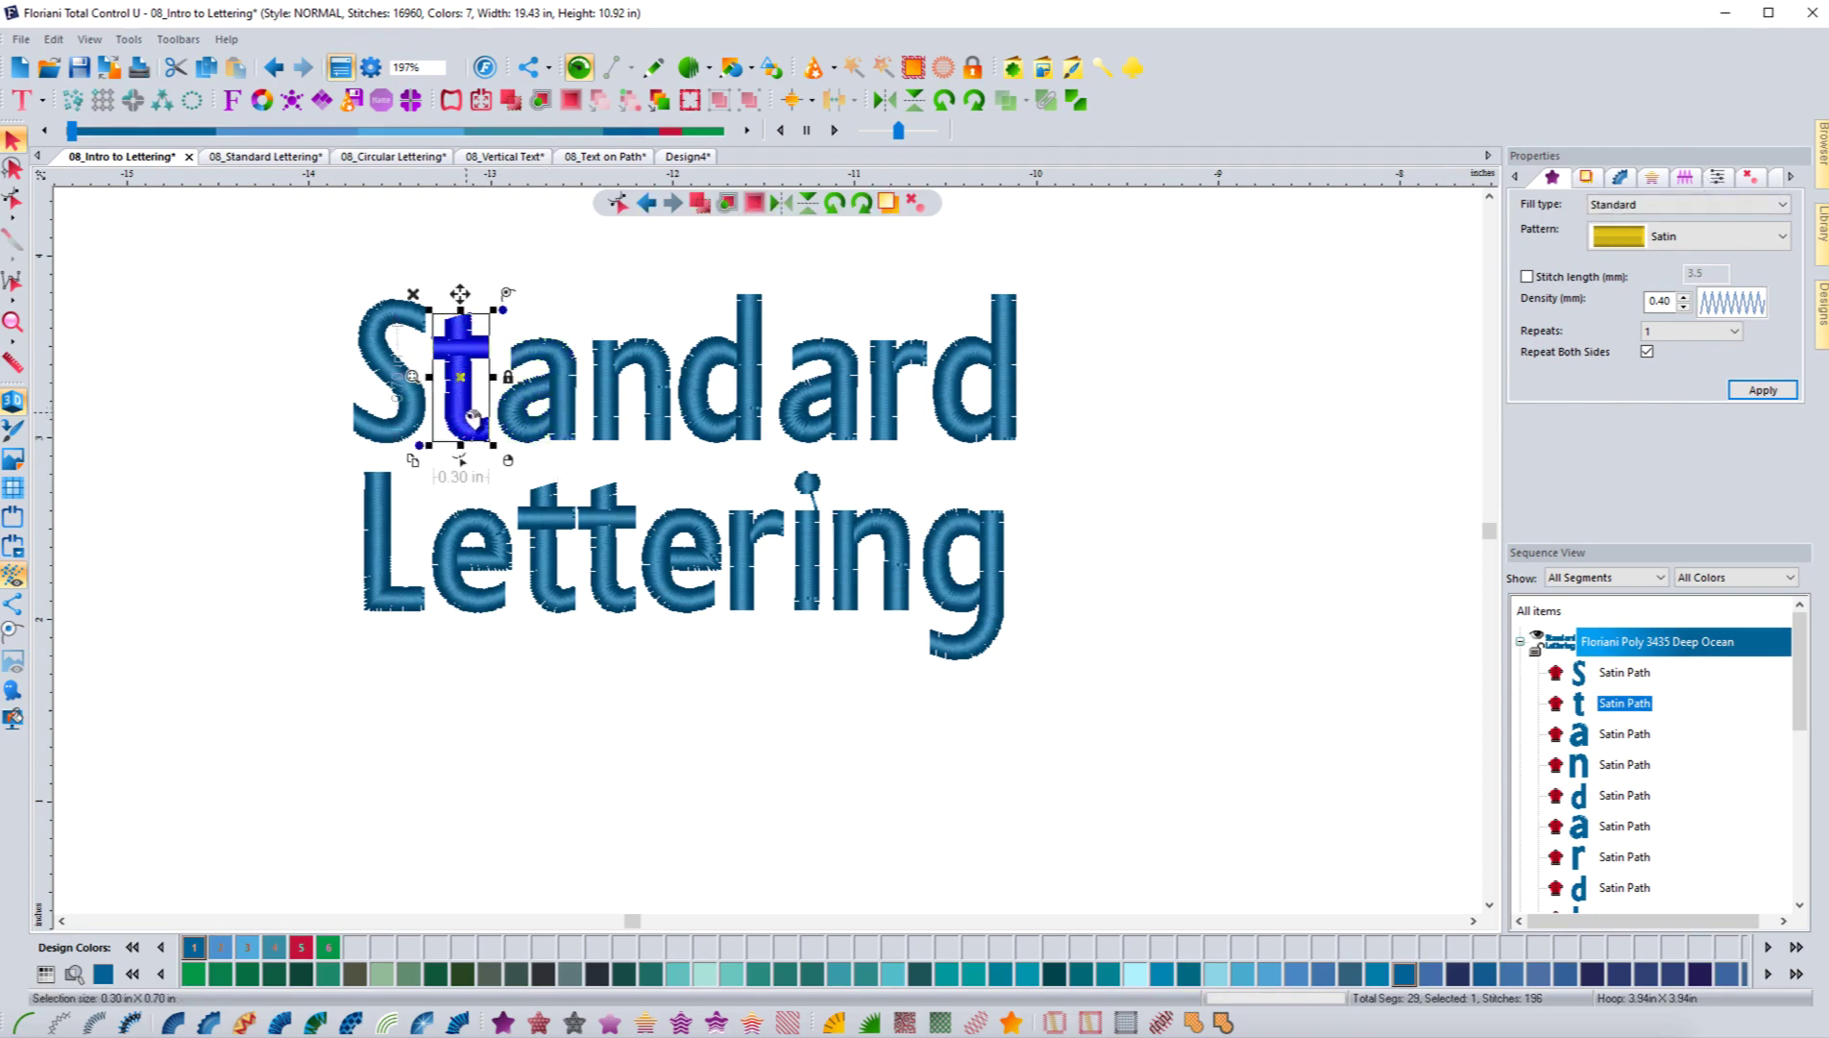
pyautogui.click(305, 419)
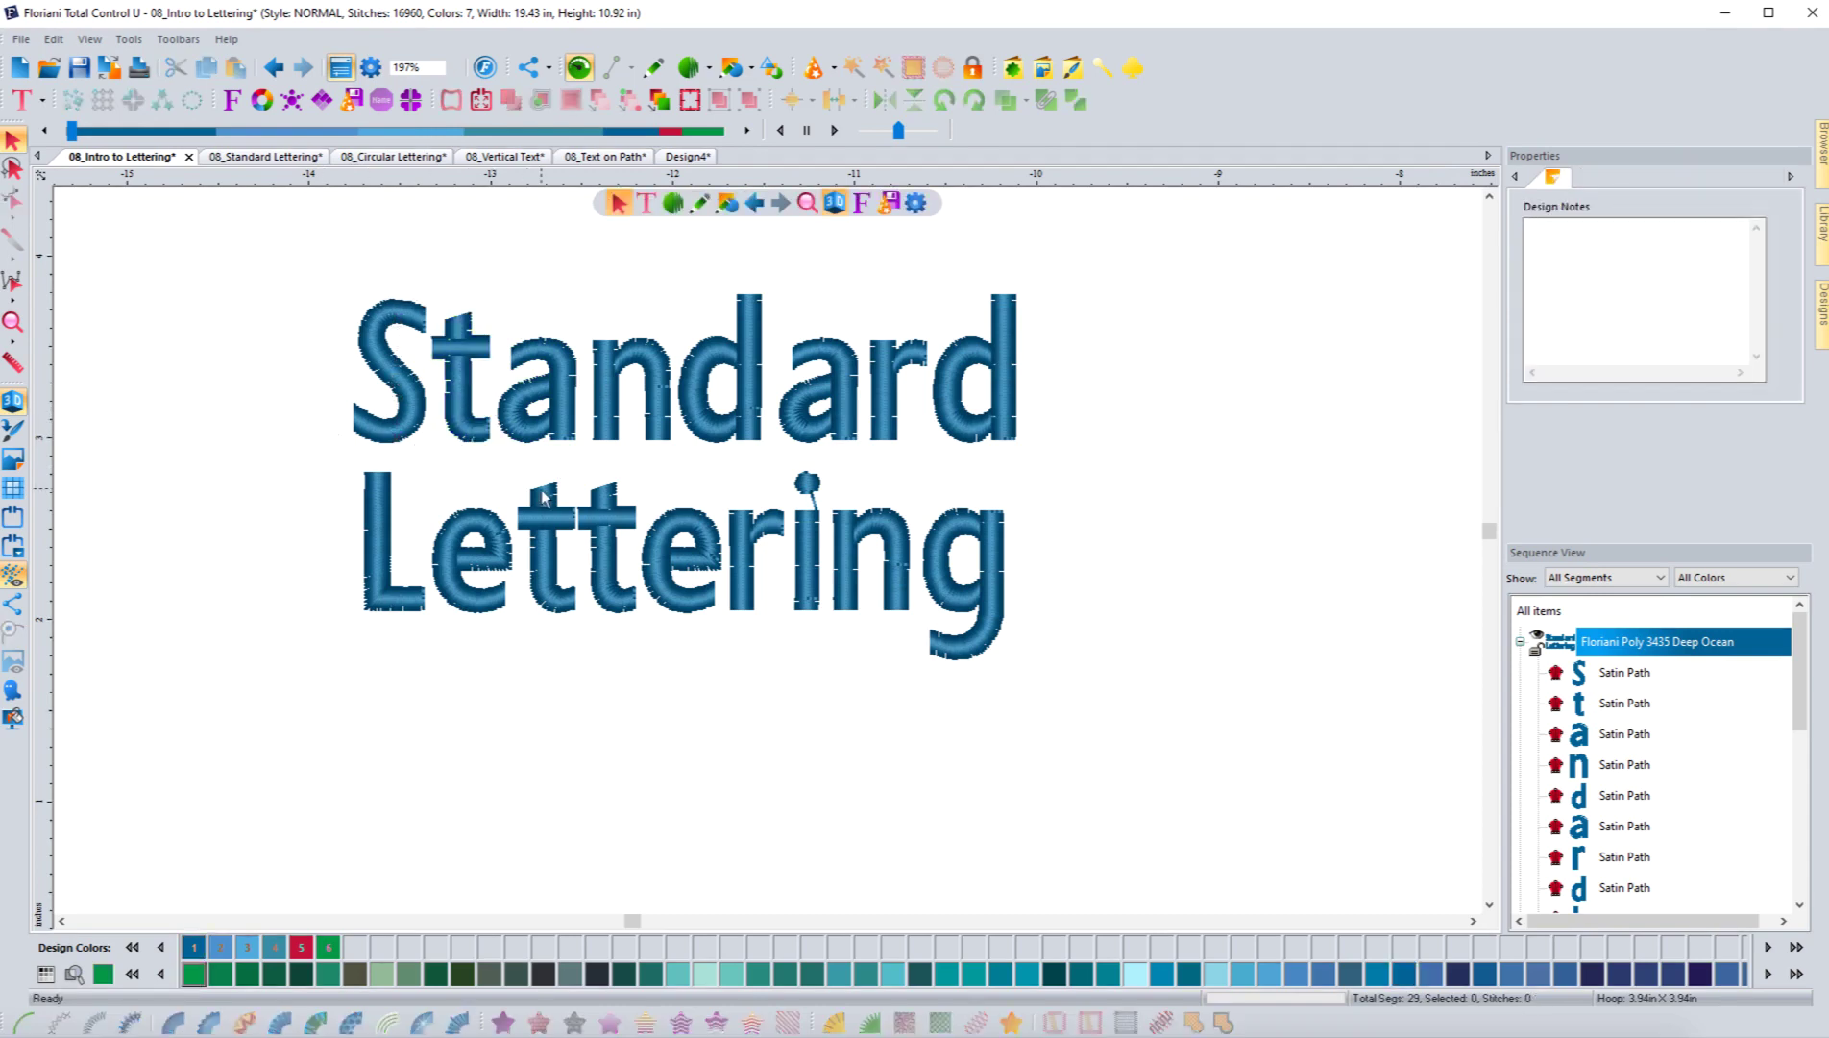
# Move the letter t out of "Standard" into the empty space left of the S.
pyautogui.click(480, 443)
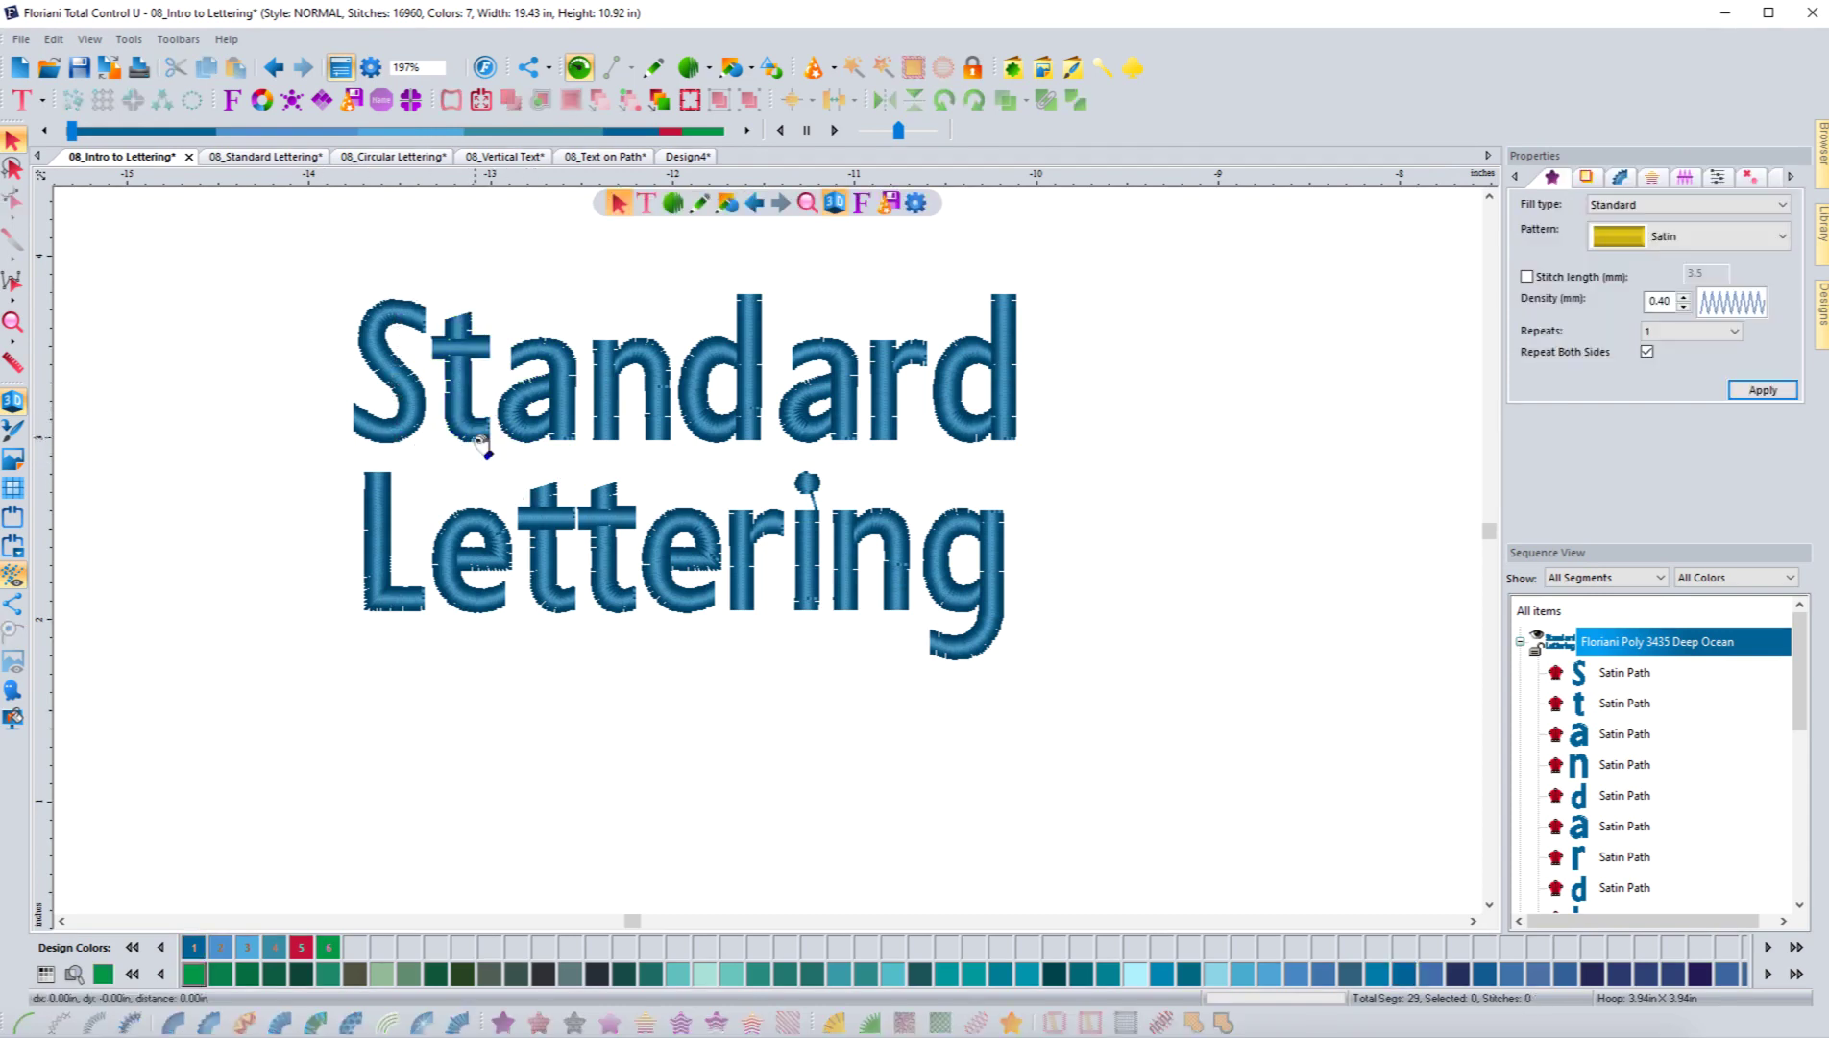
pyautogui.moveTo(443, 375); pyautogui.dragTo(251, 368)
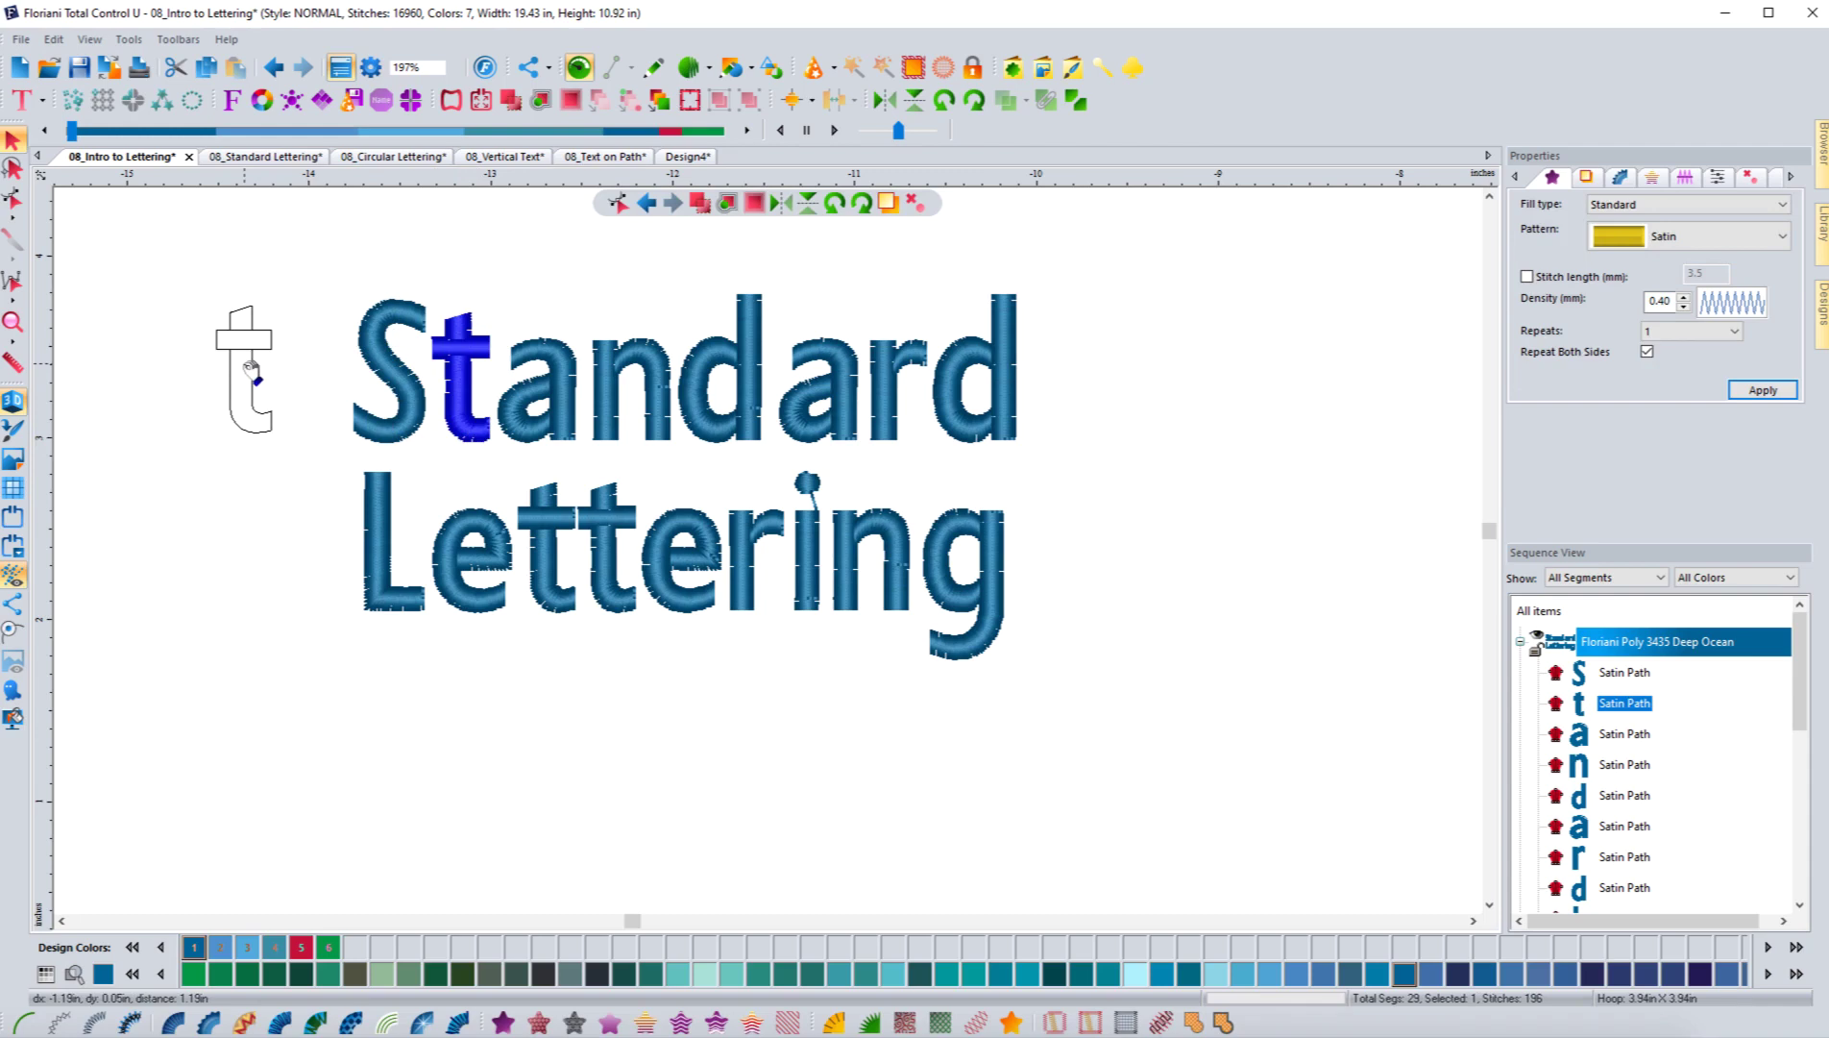
pyautogui.moveTo(251, 368); pyautogui.dragTo(211, 365)
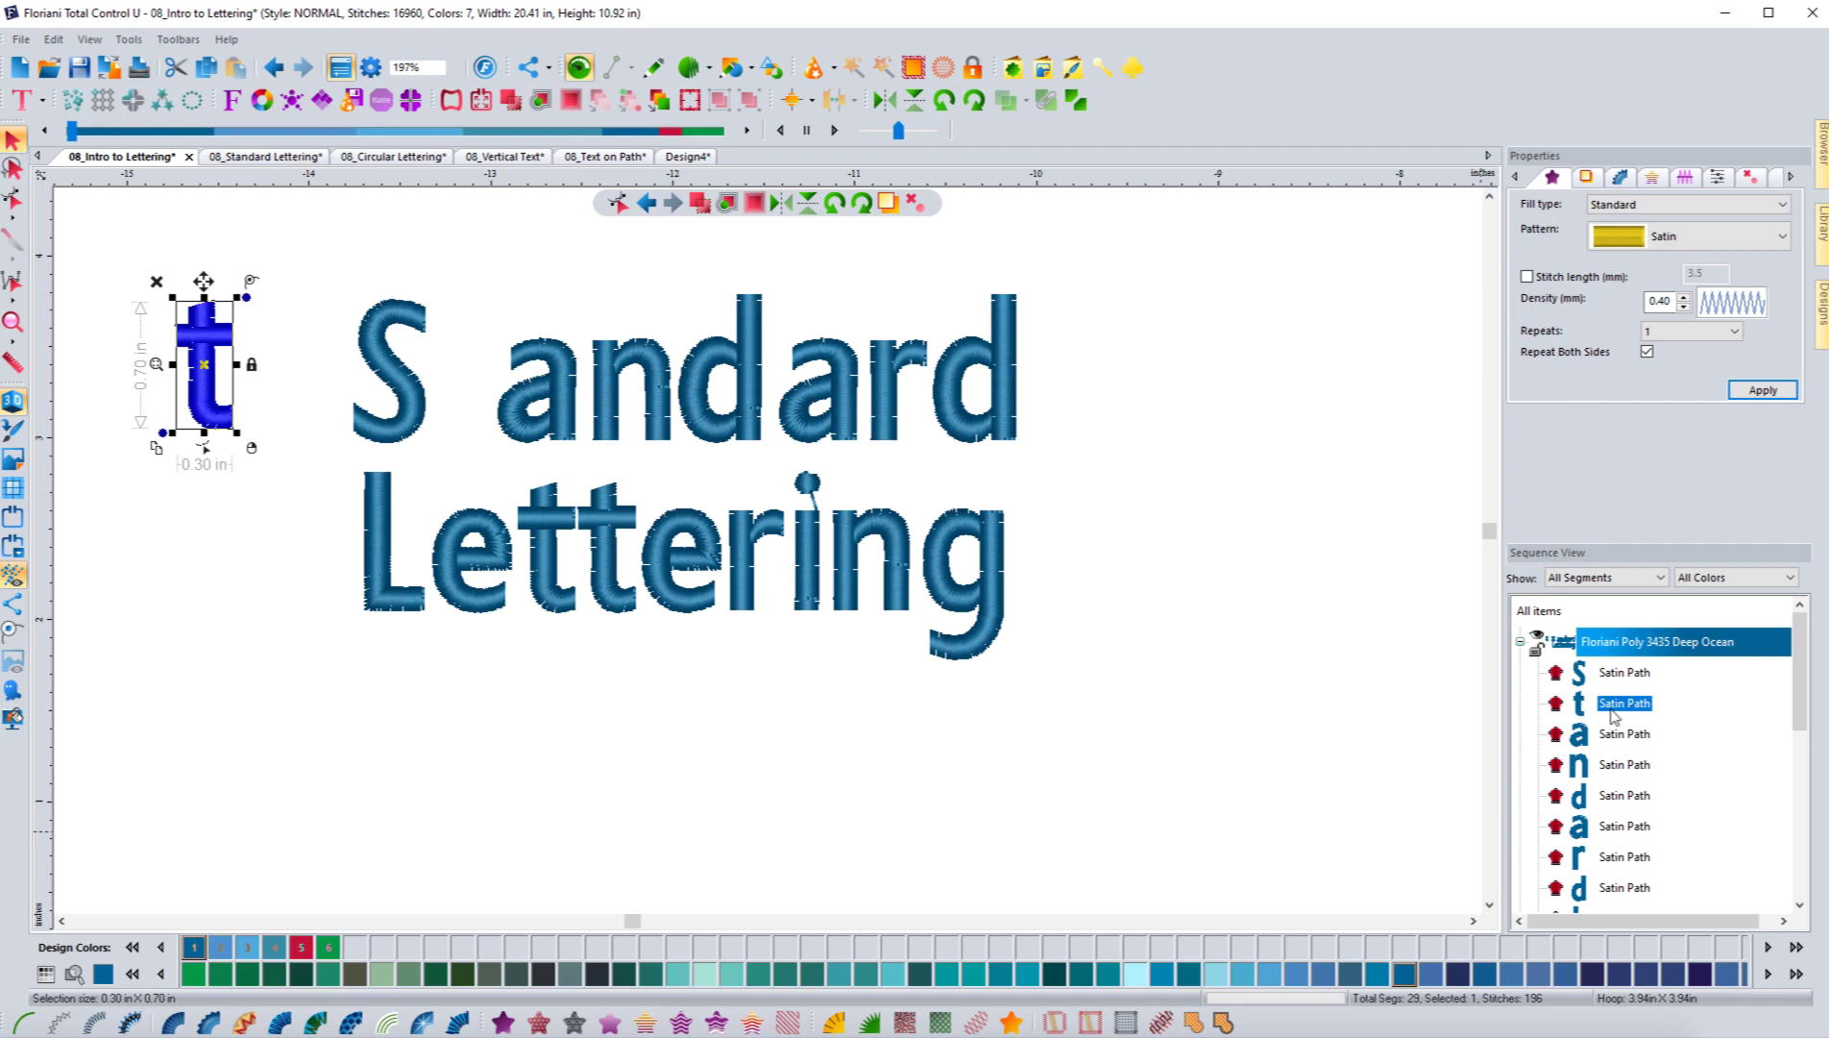
# Break the moved letter t apart and examine its stem, crossbar and top segments individually.
pyautogui.rightClick(204, 420)
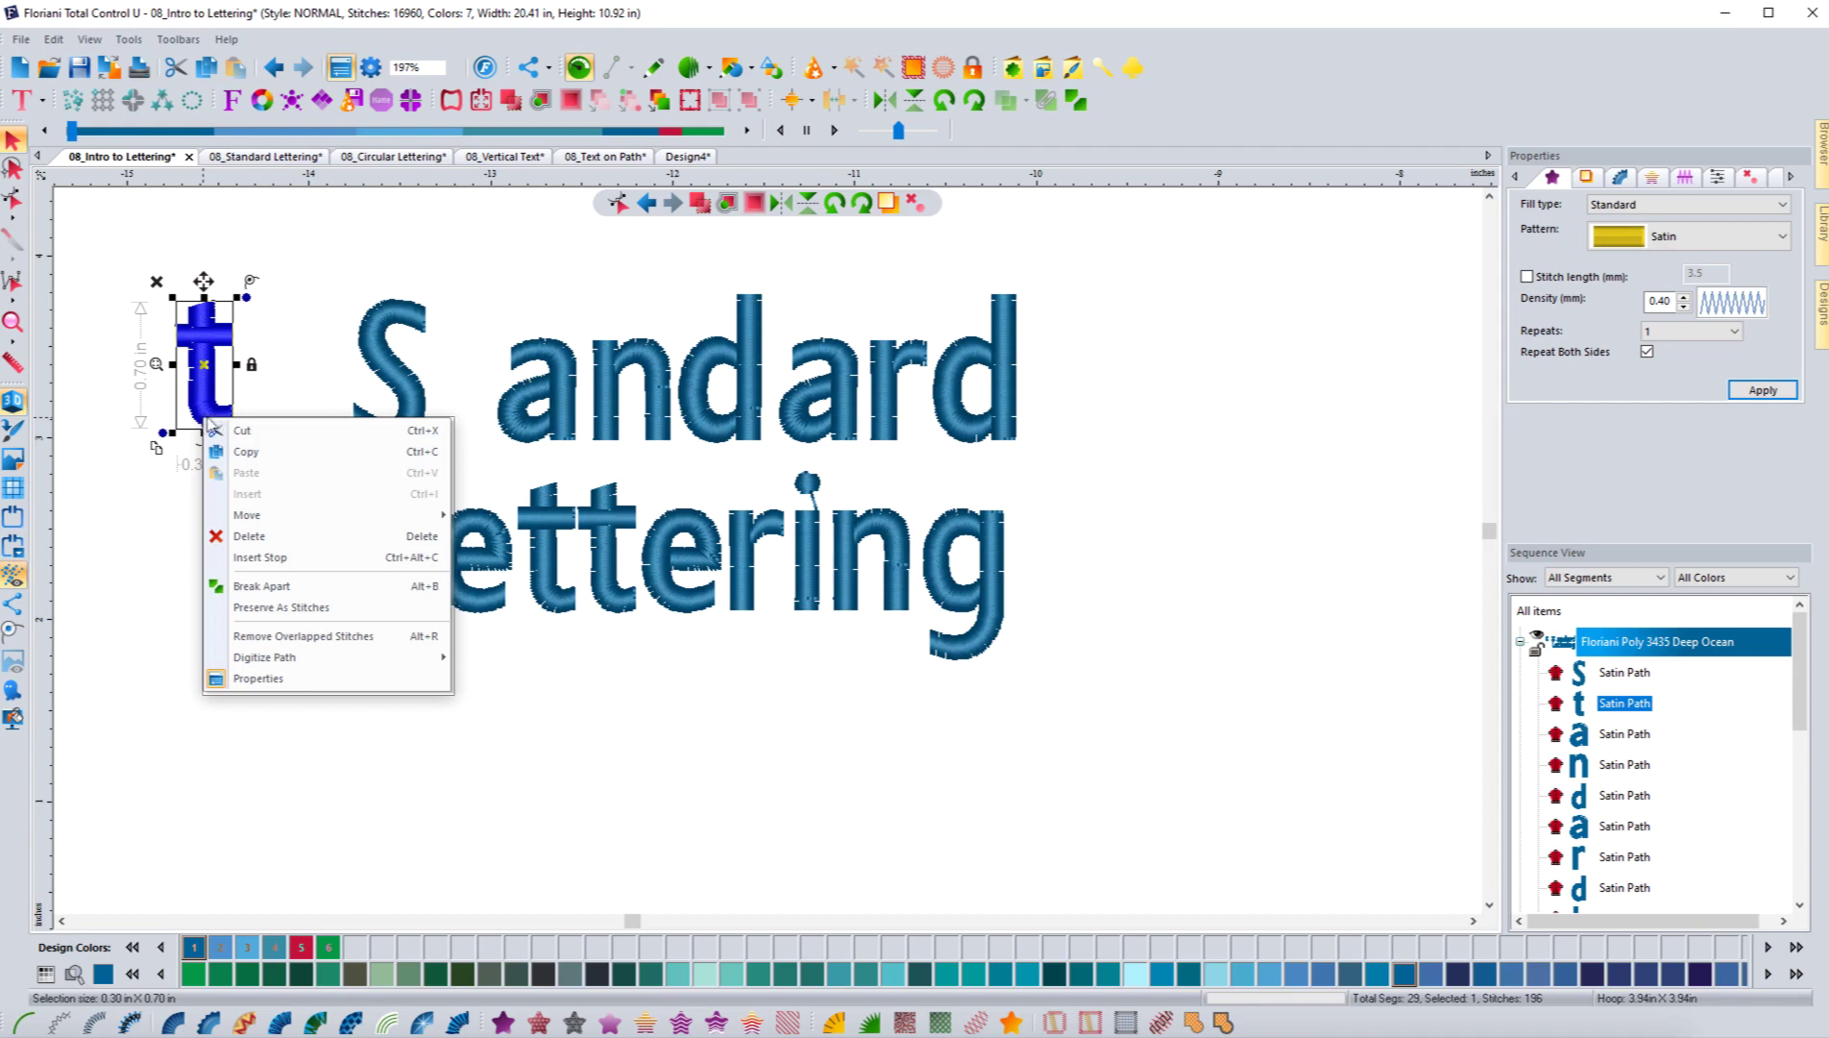
pyautogui.click(262, 586)
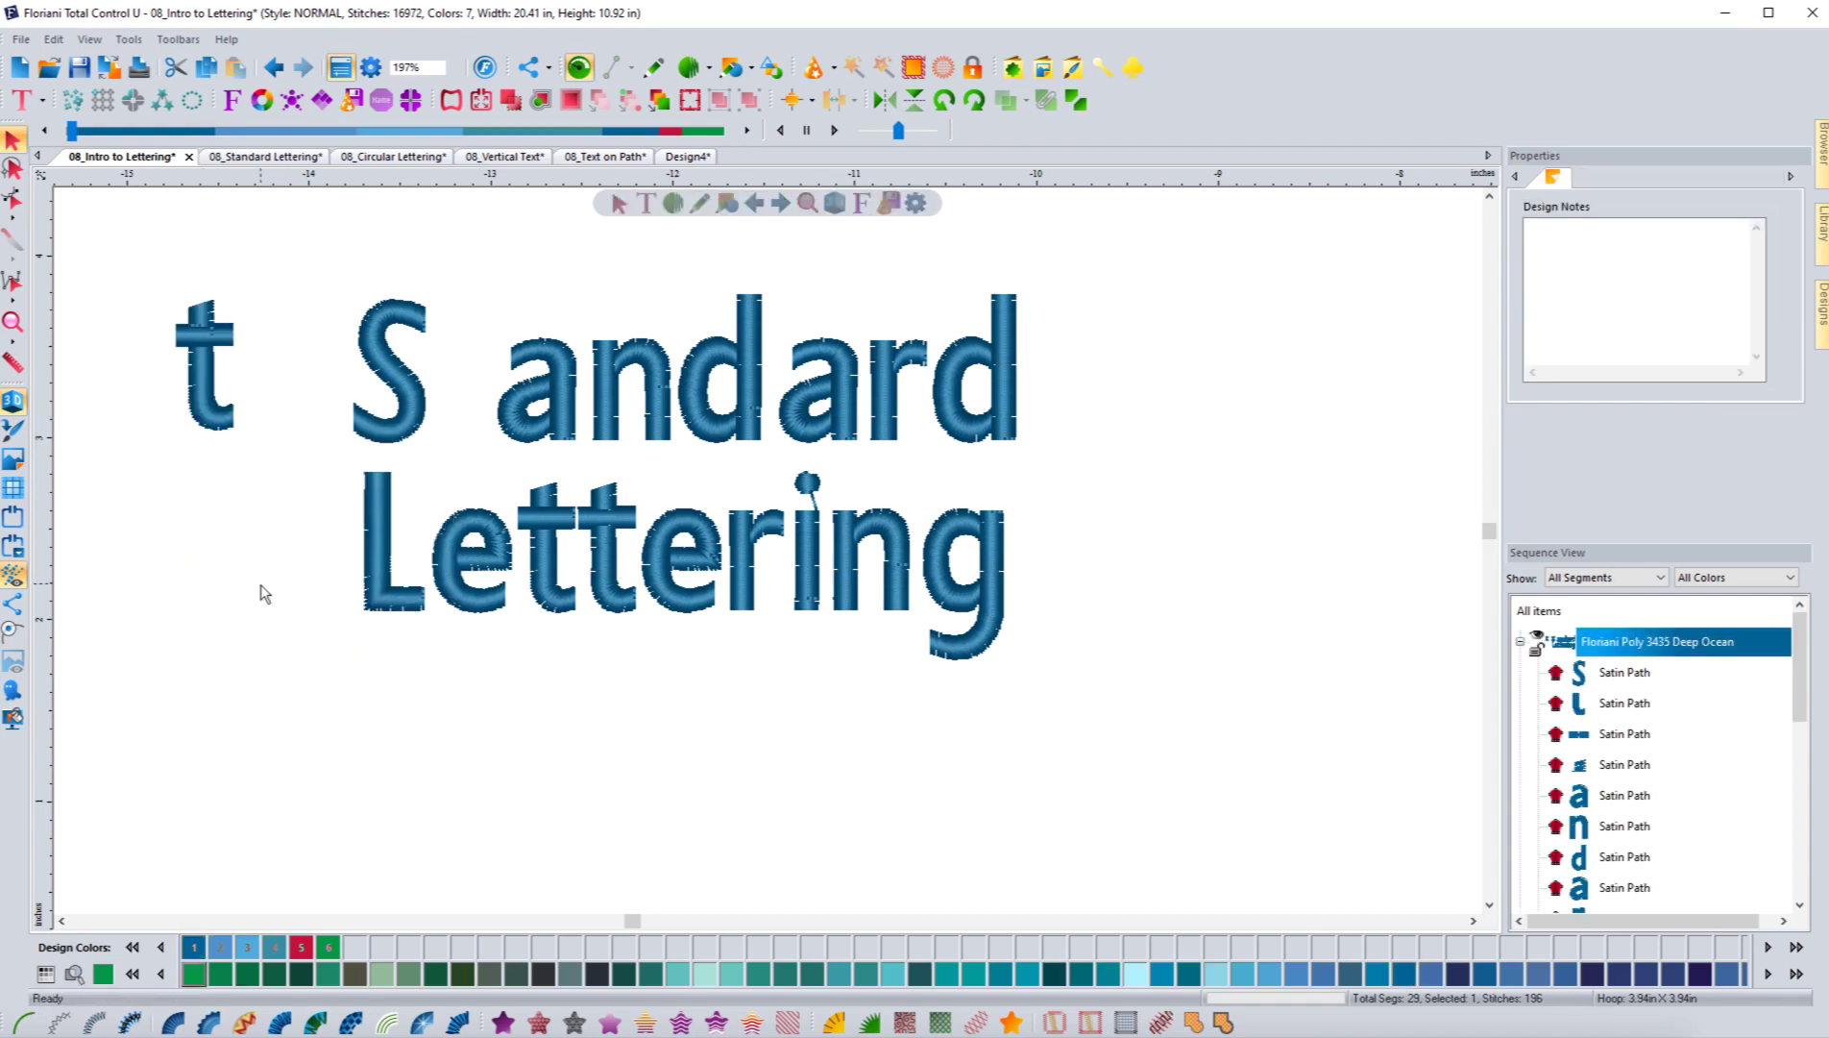
pyautogui.click(1613, 706)
pyautogui.click(1624, 735)
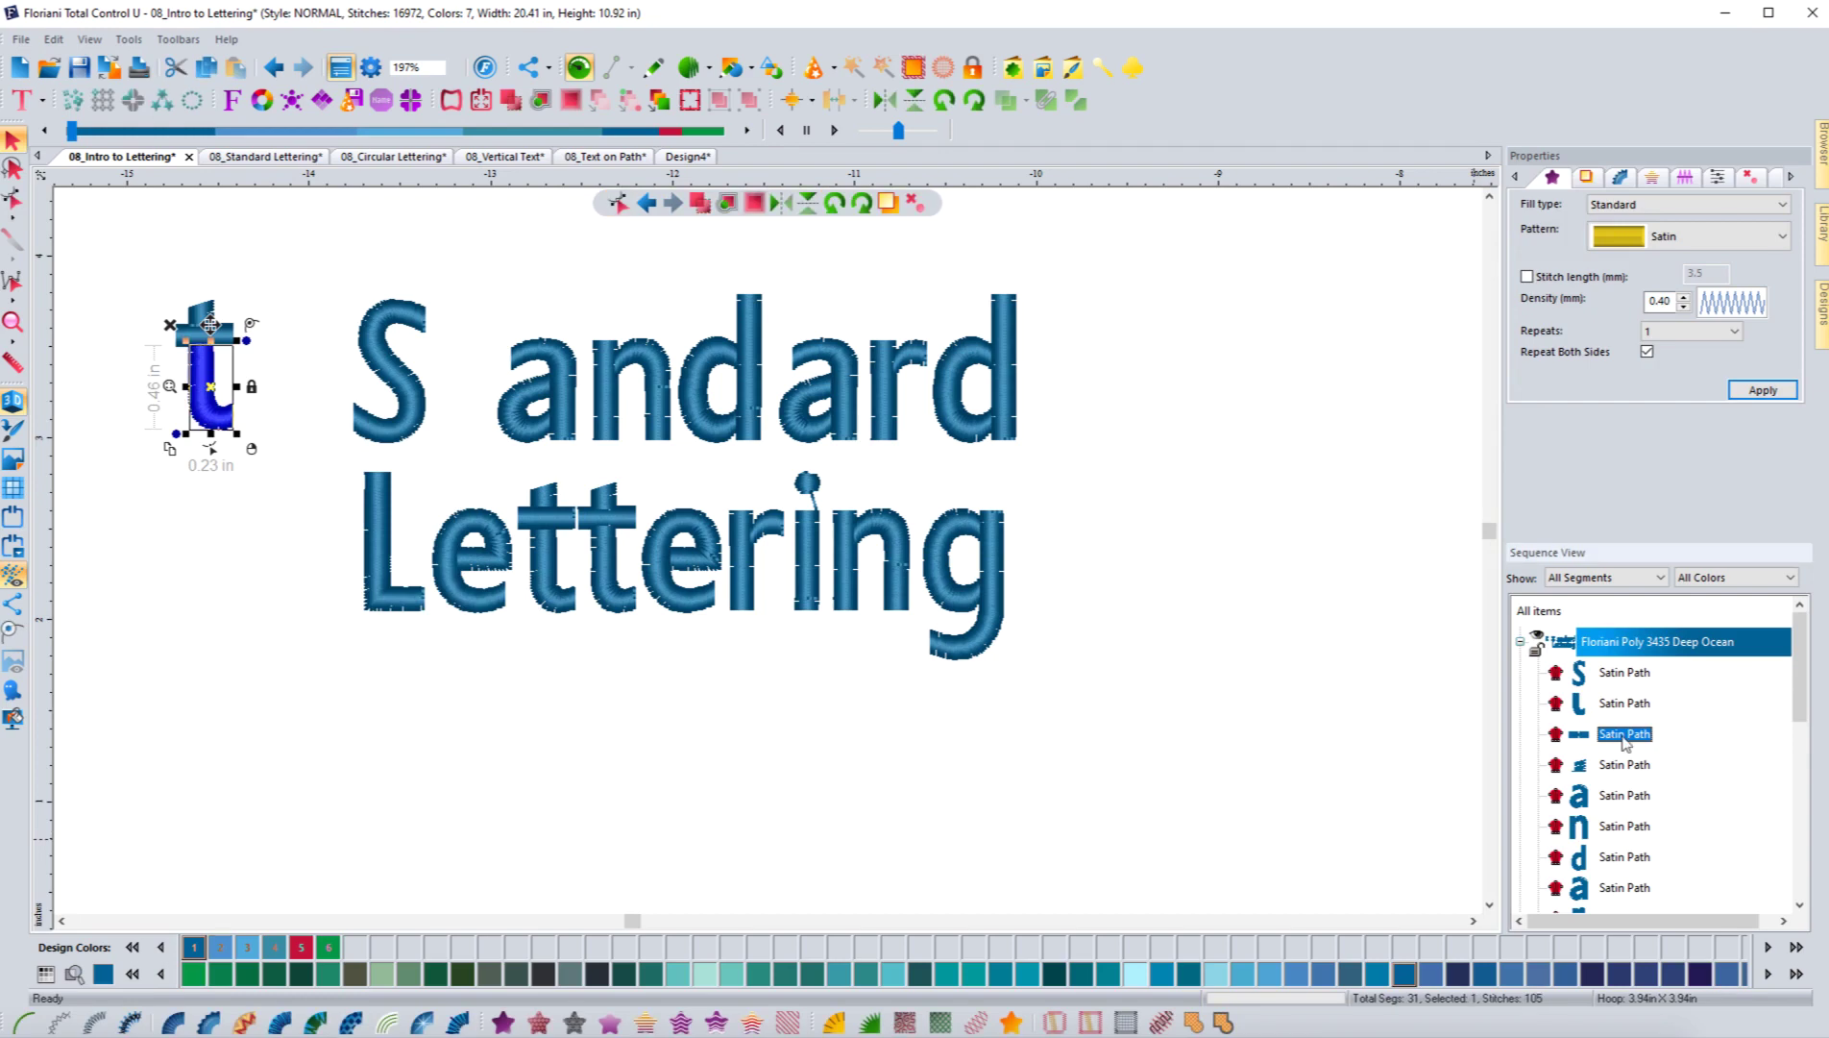
pyautogui.click(1625, 765)
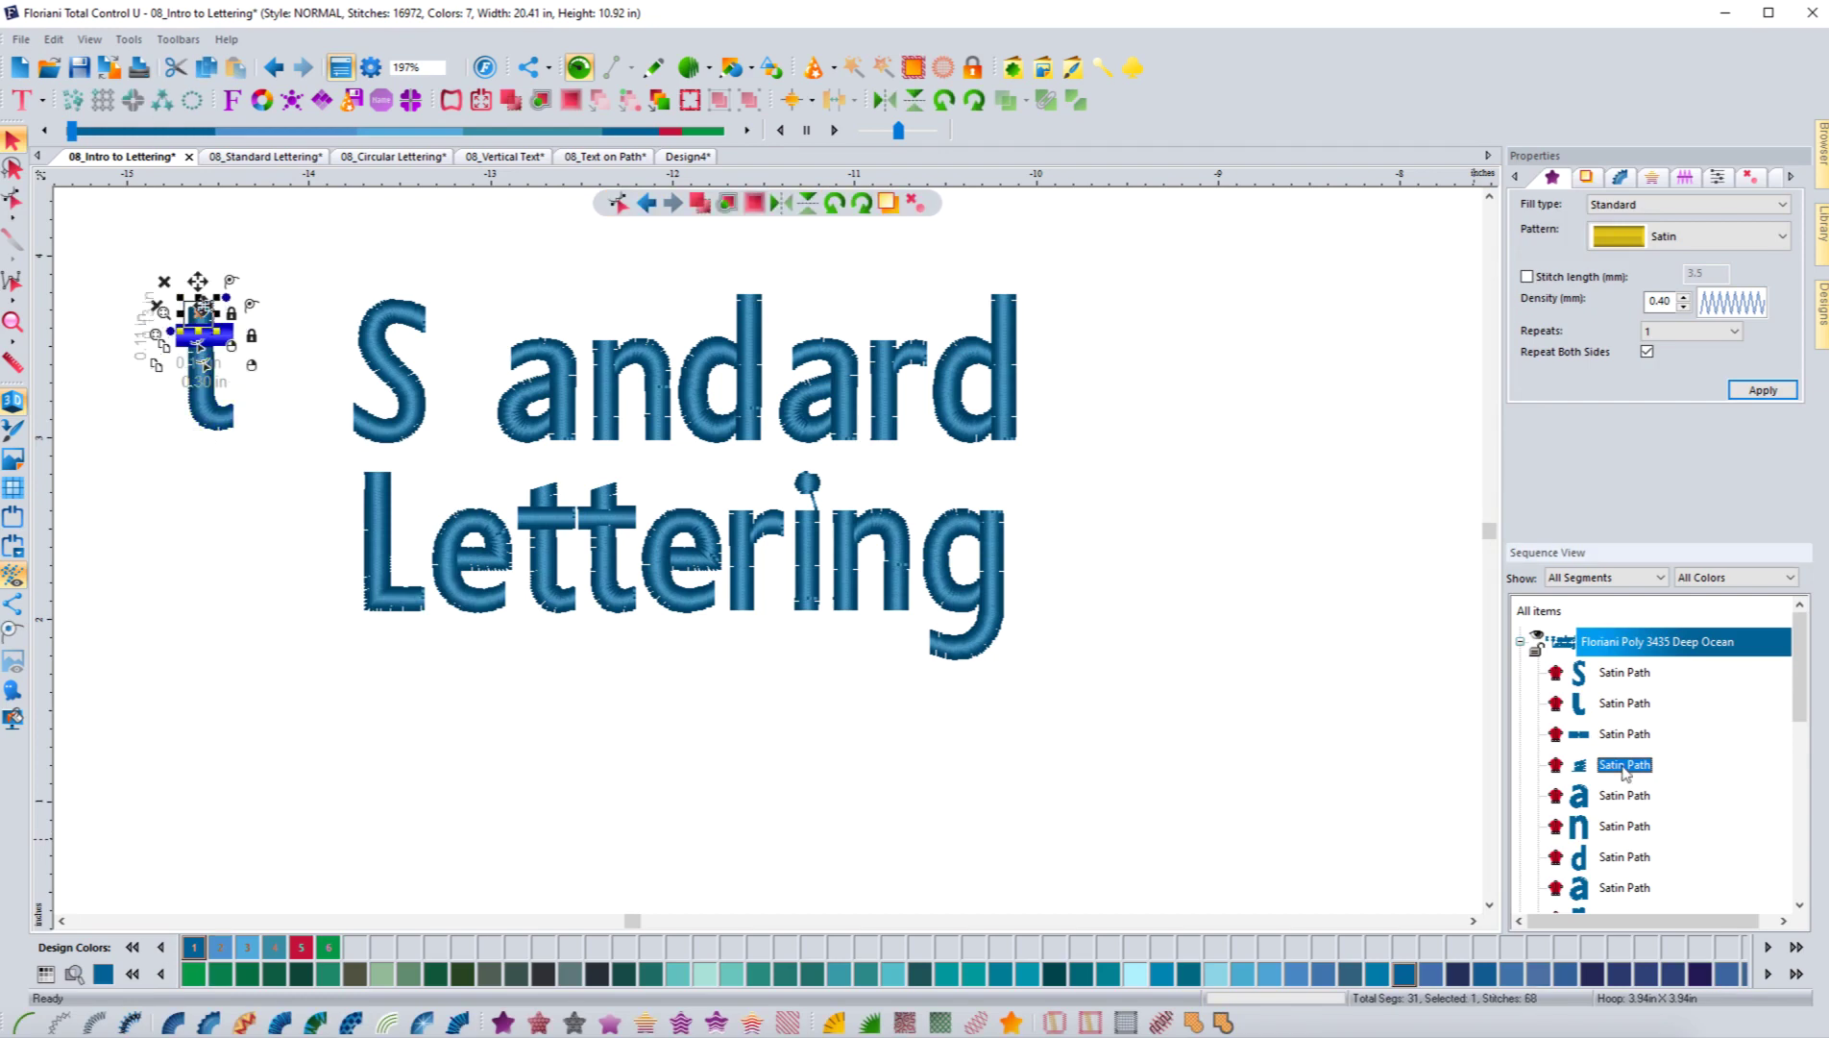
pyautogui.click(225, 580)
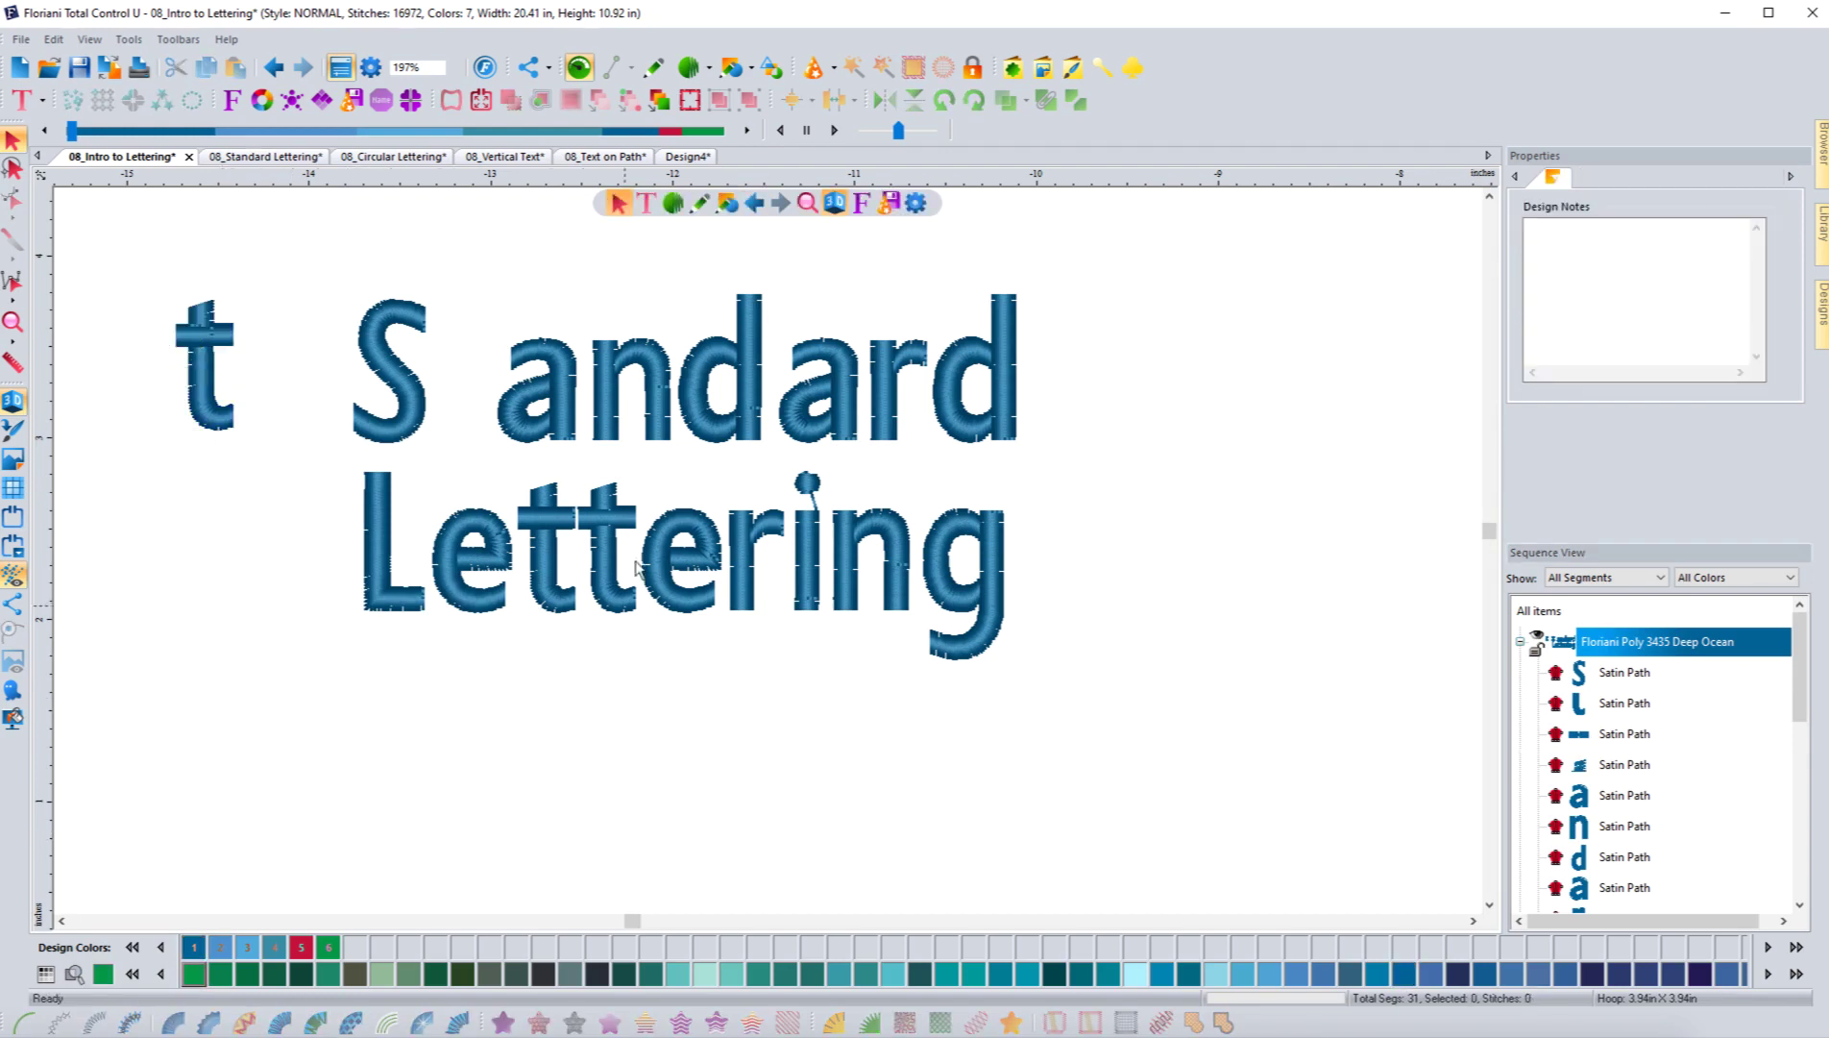
# Compare the whole letters a and n with the pieces of the broken-apart t by selecting them individually.
pyautogui.click(565, 444)
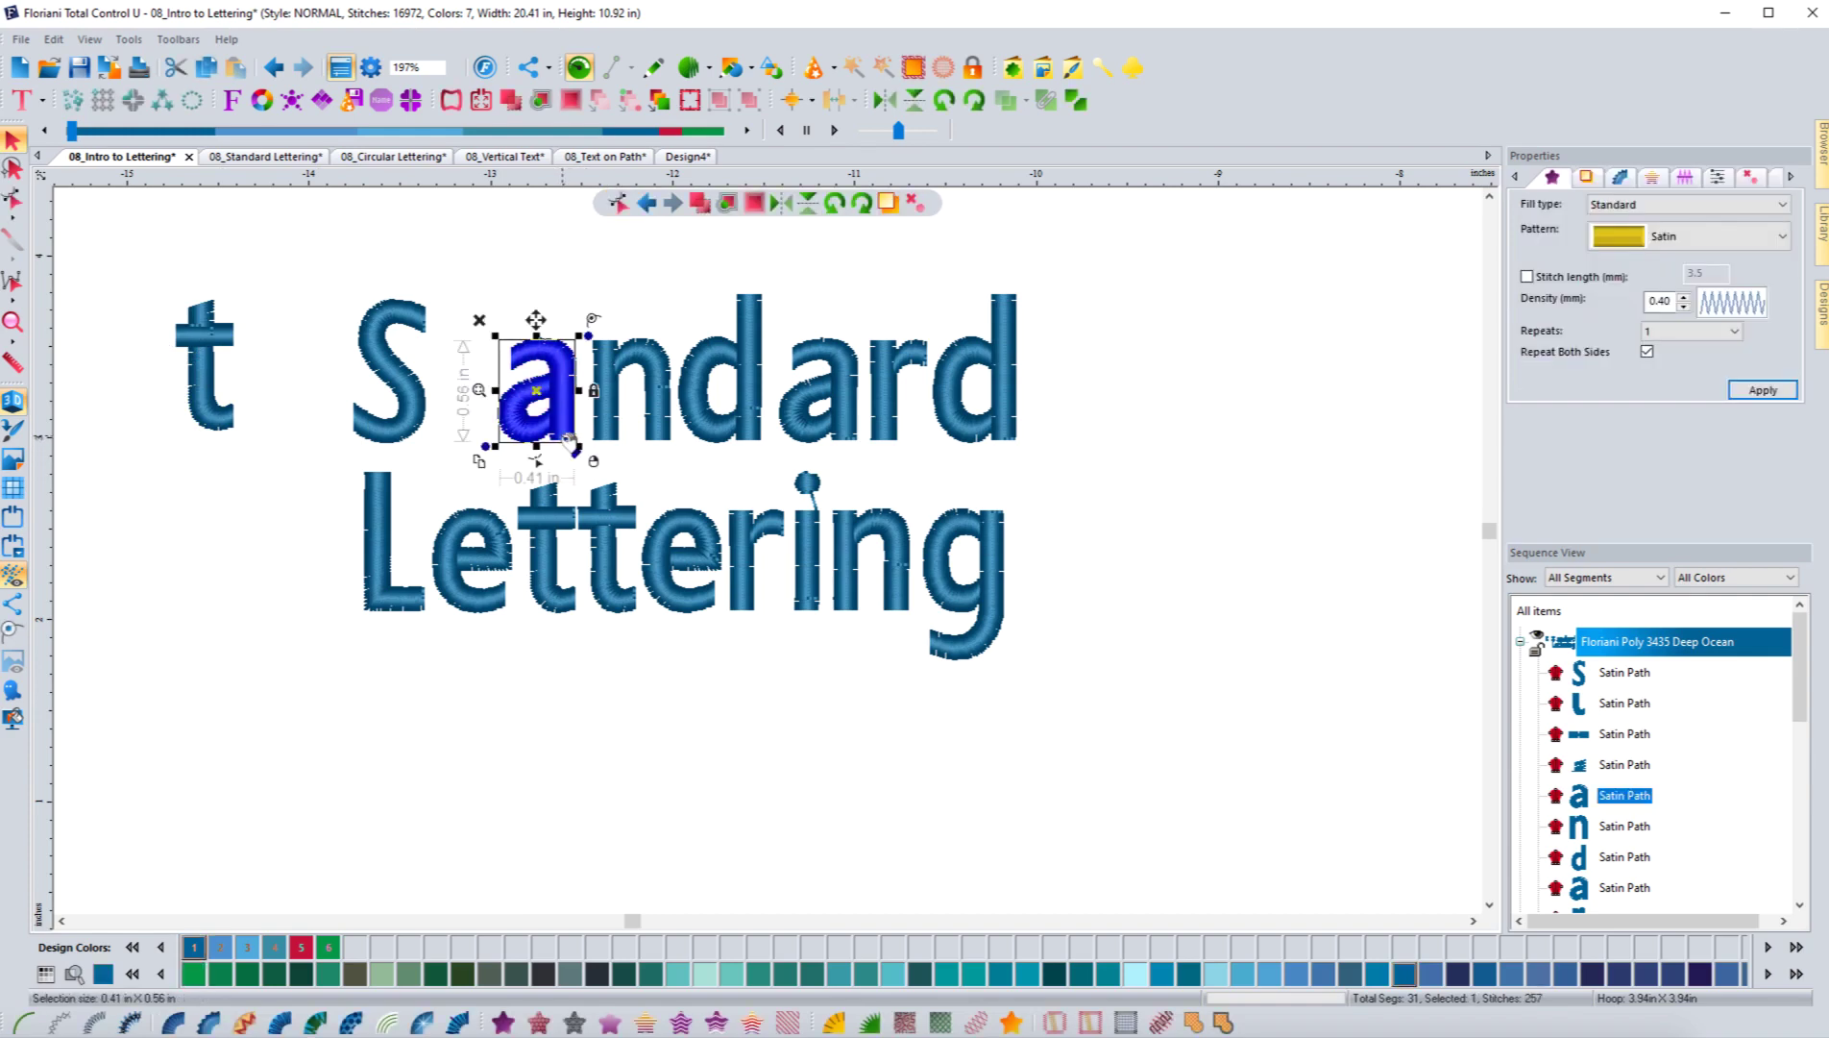
pyautogui.moveTo(570, 442)
pyautogui.mouseDown()
pyautogui.moveTo(537, 320)
pyautogui.moveTo(572, 441)
pyautogui.mouseUp()
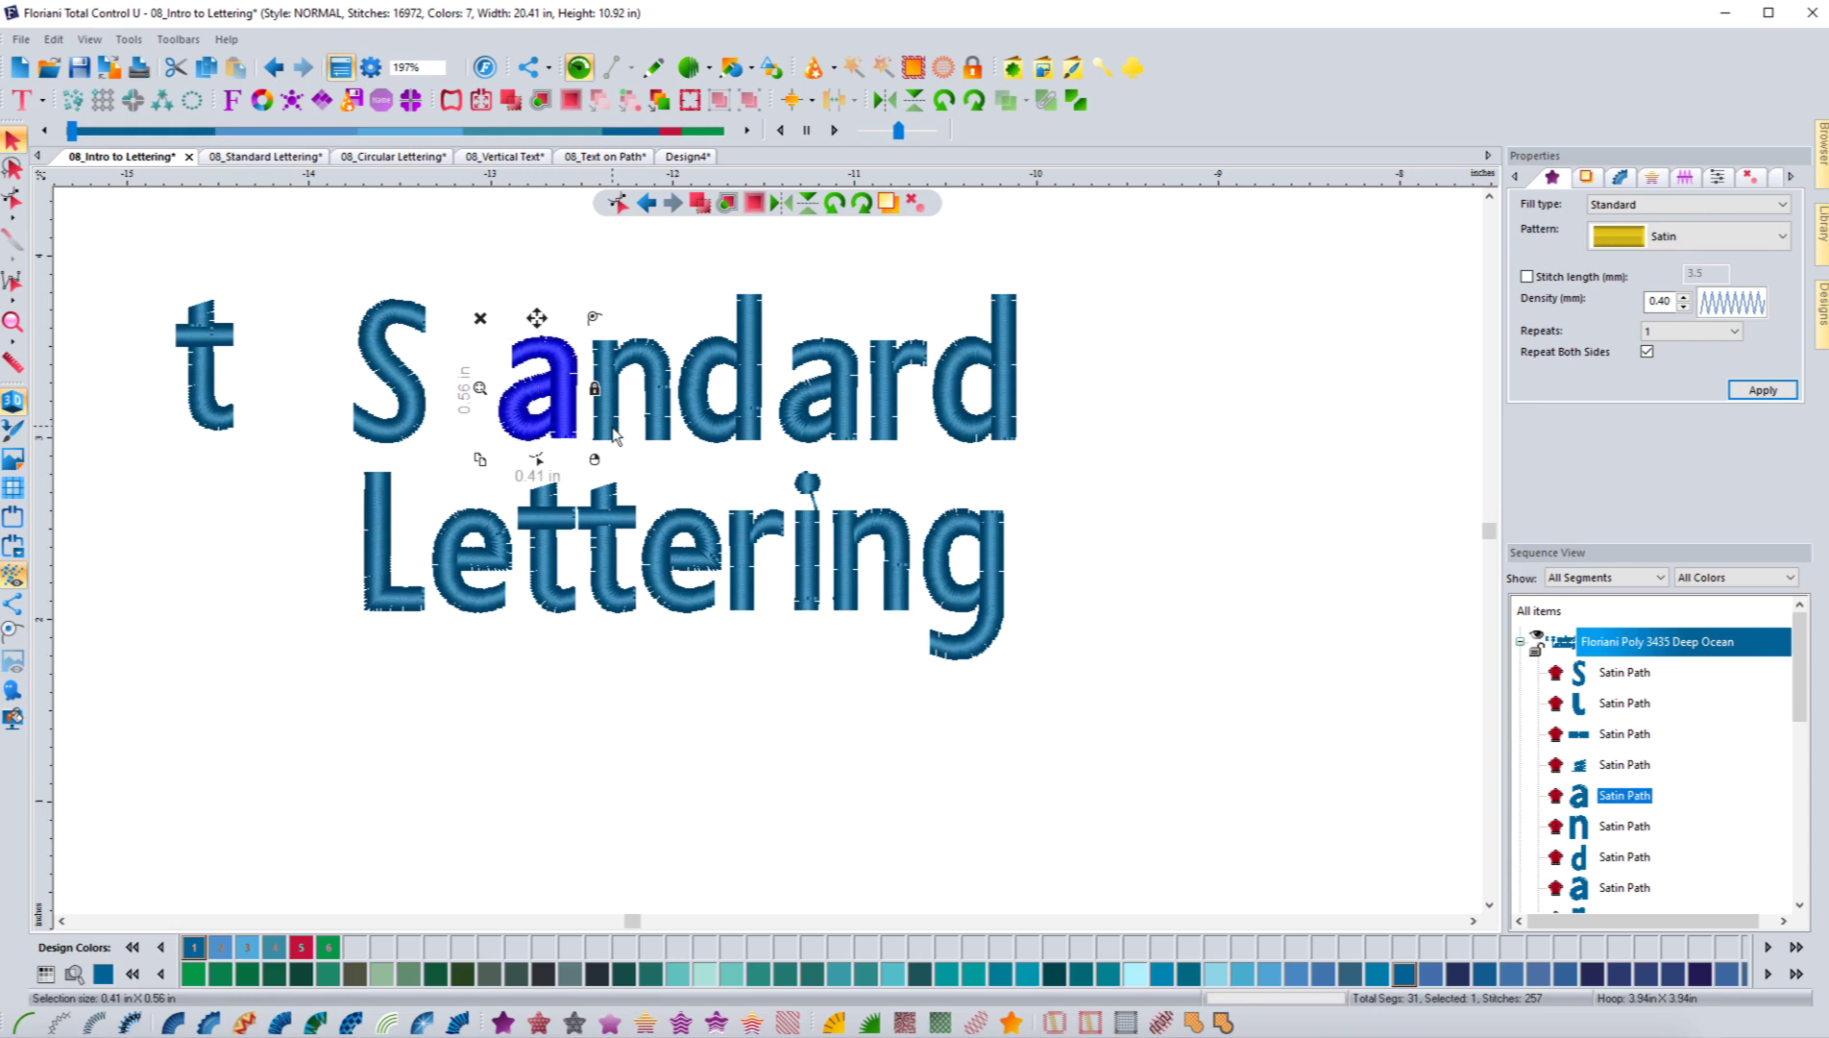
pyautogui.click(615, 435)
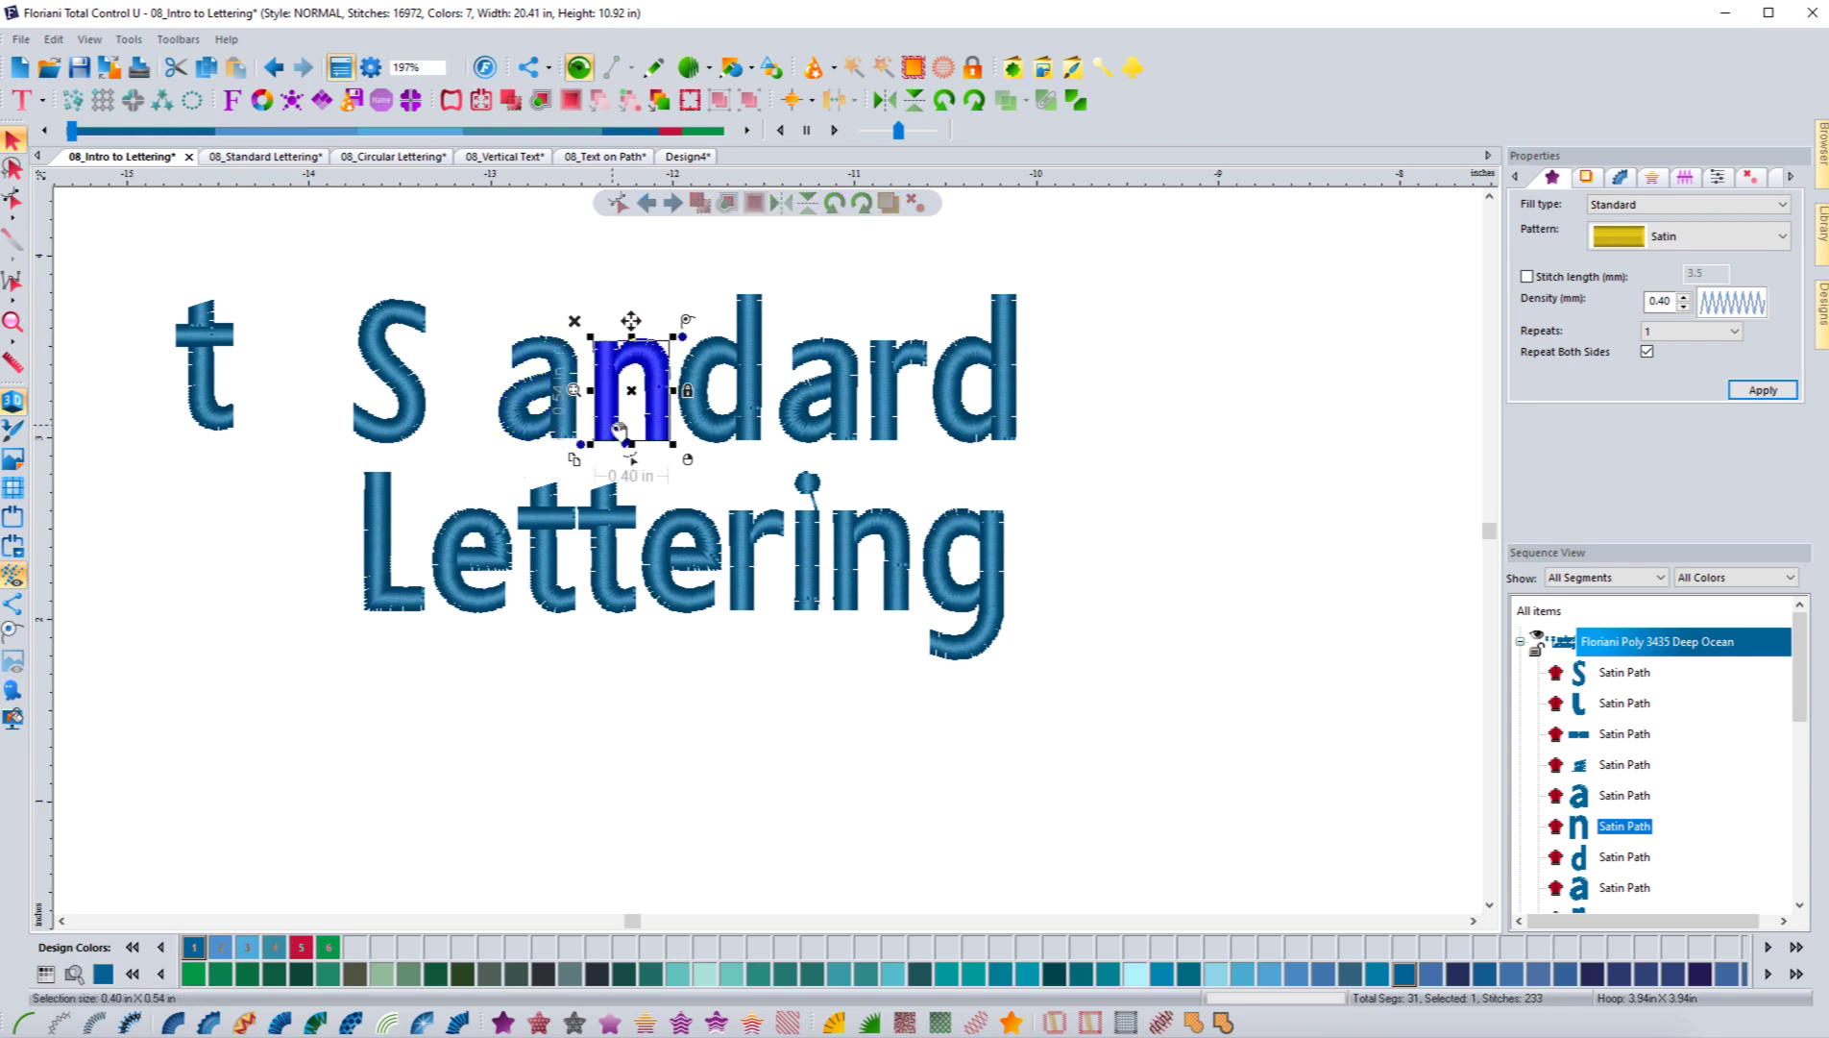
pyautogui.click(213, 392)
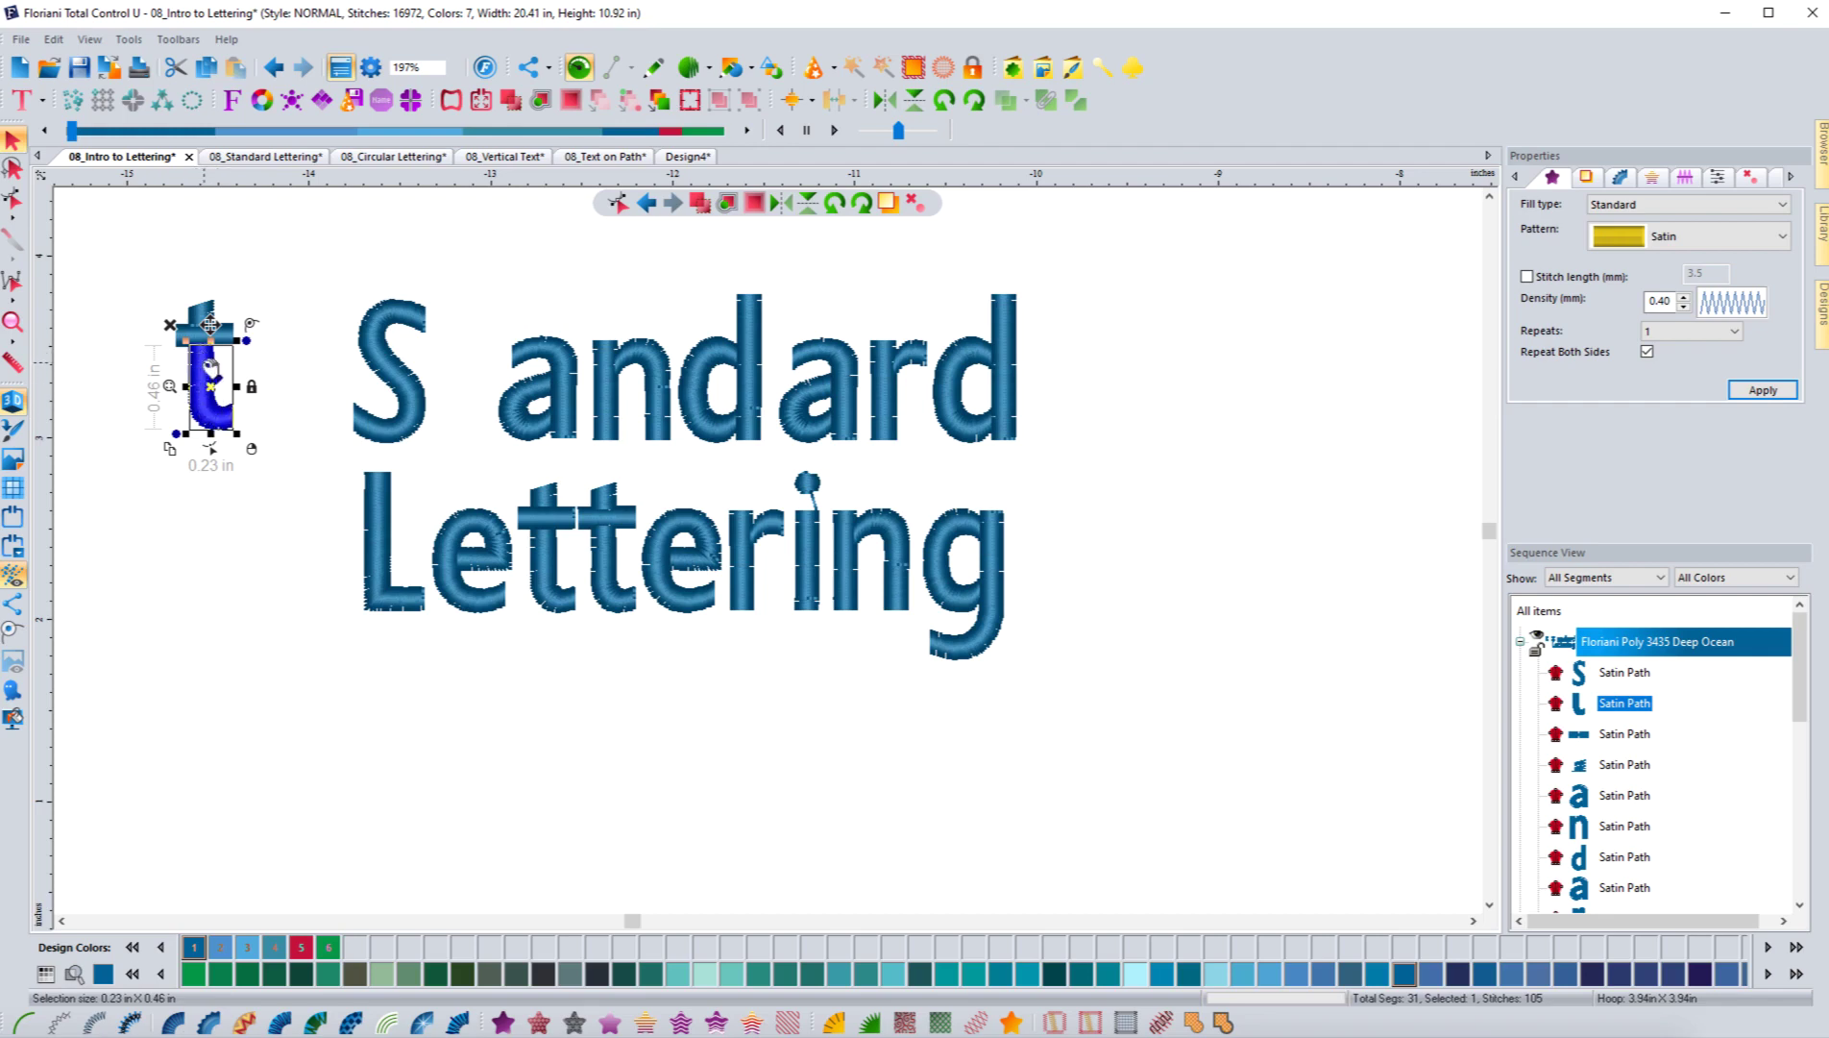
pyautogui.click(133, 384)
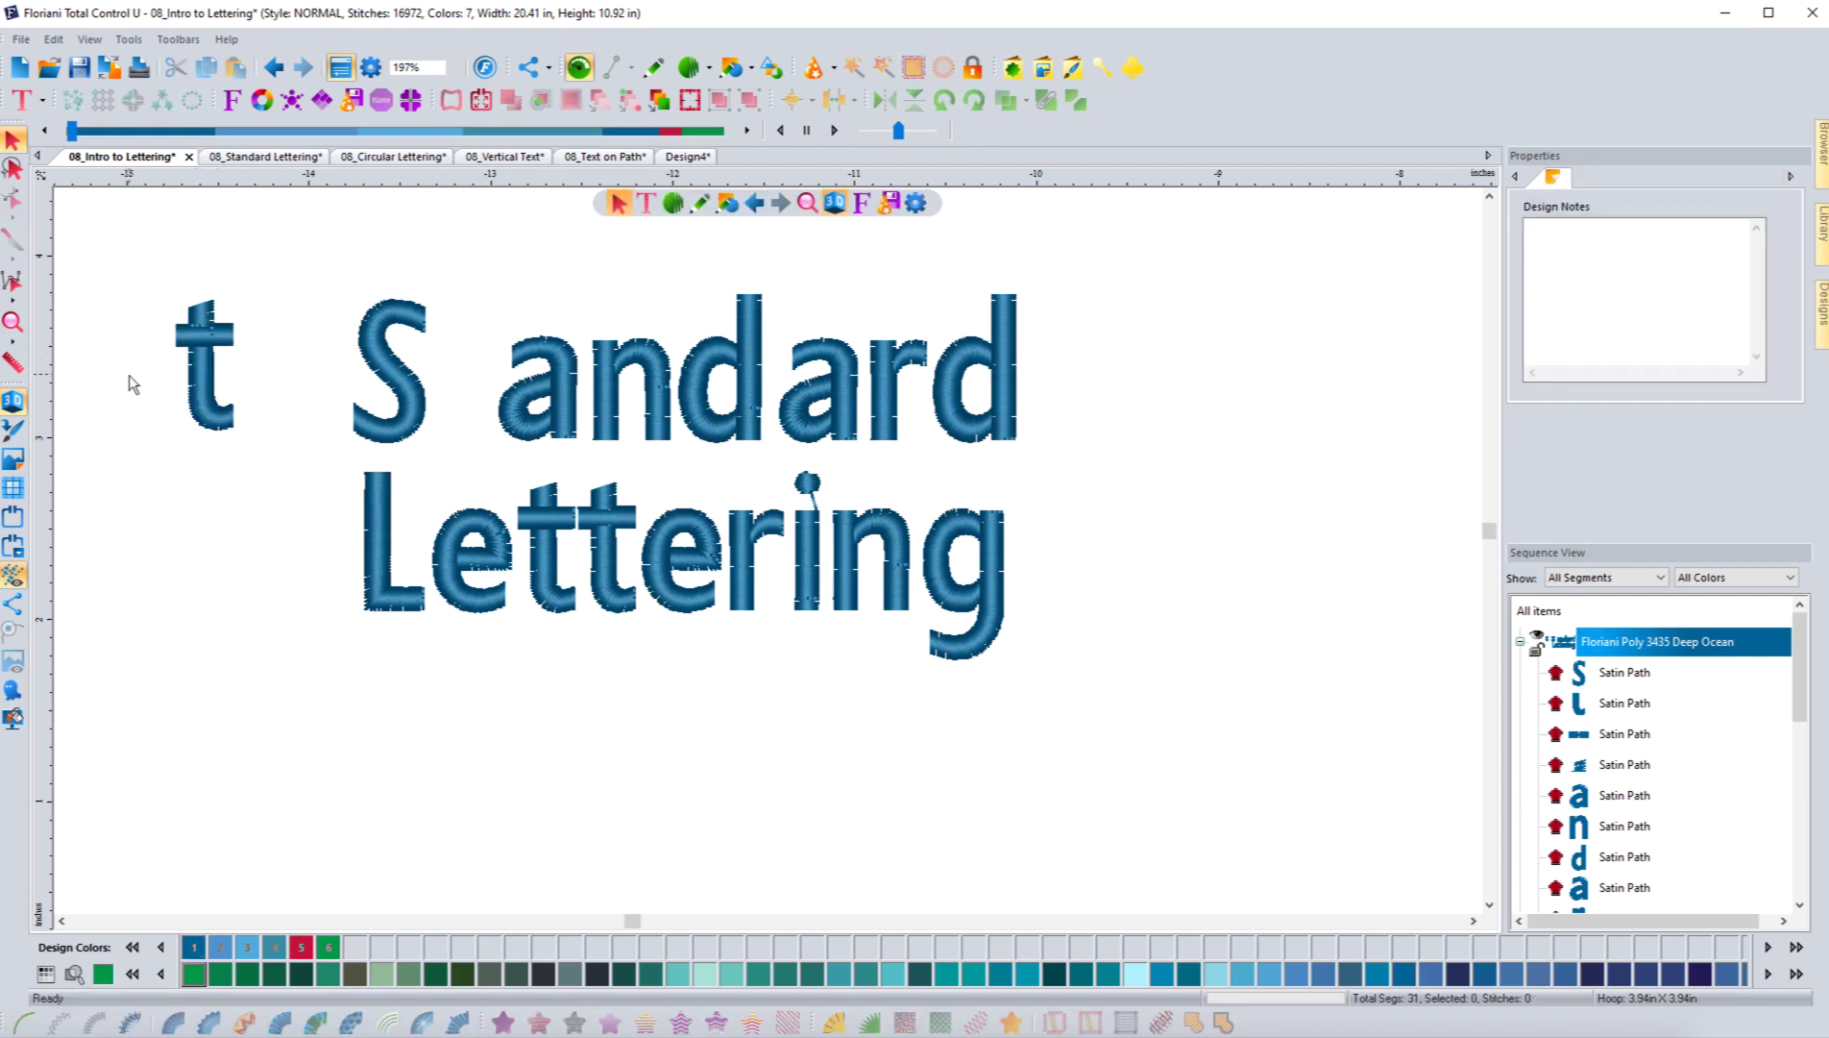
pyautogui.click(231, 344)
pyautogui.click(288, 523)
# Break the first a in "Standard" apart and move its lower bowl slightly left of the stem.
pyautogui.click(575, 425)
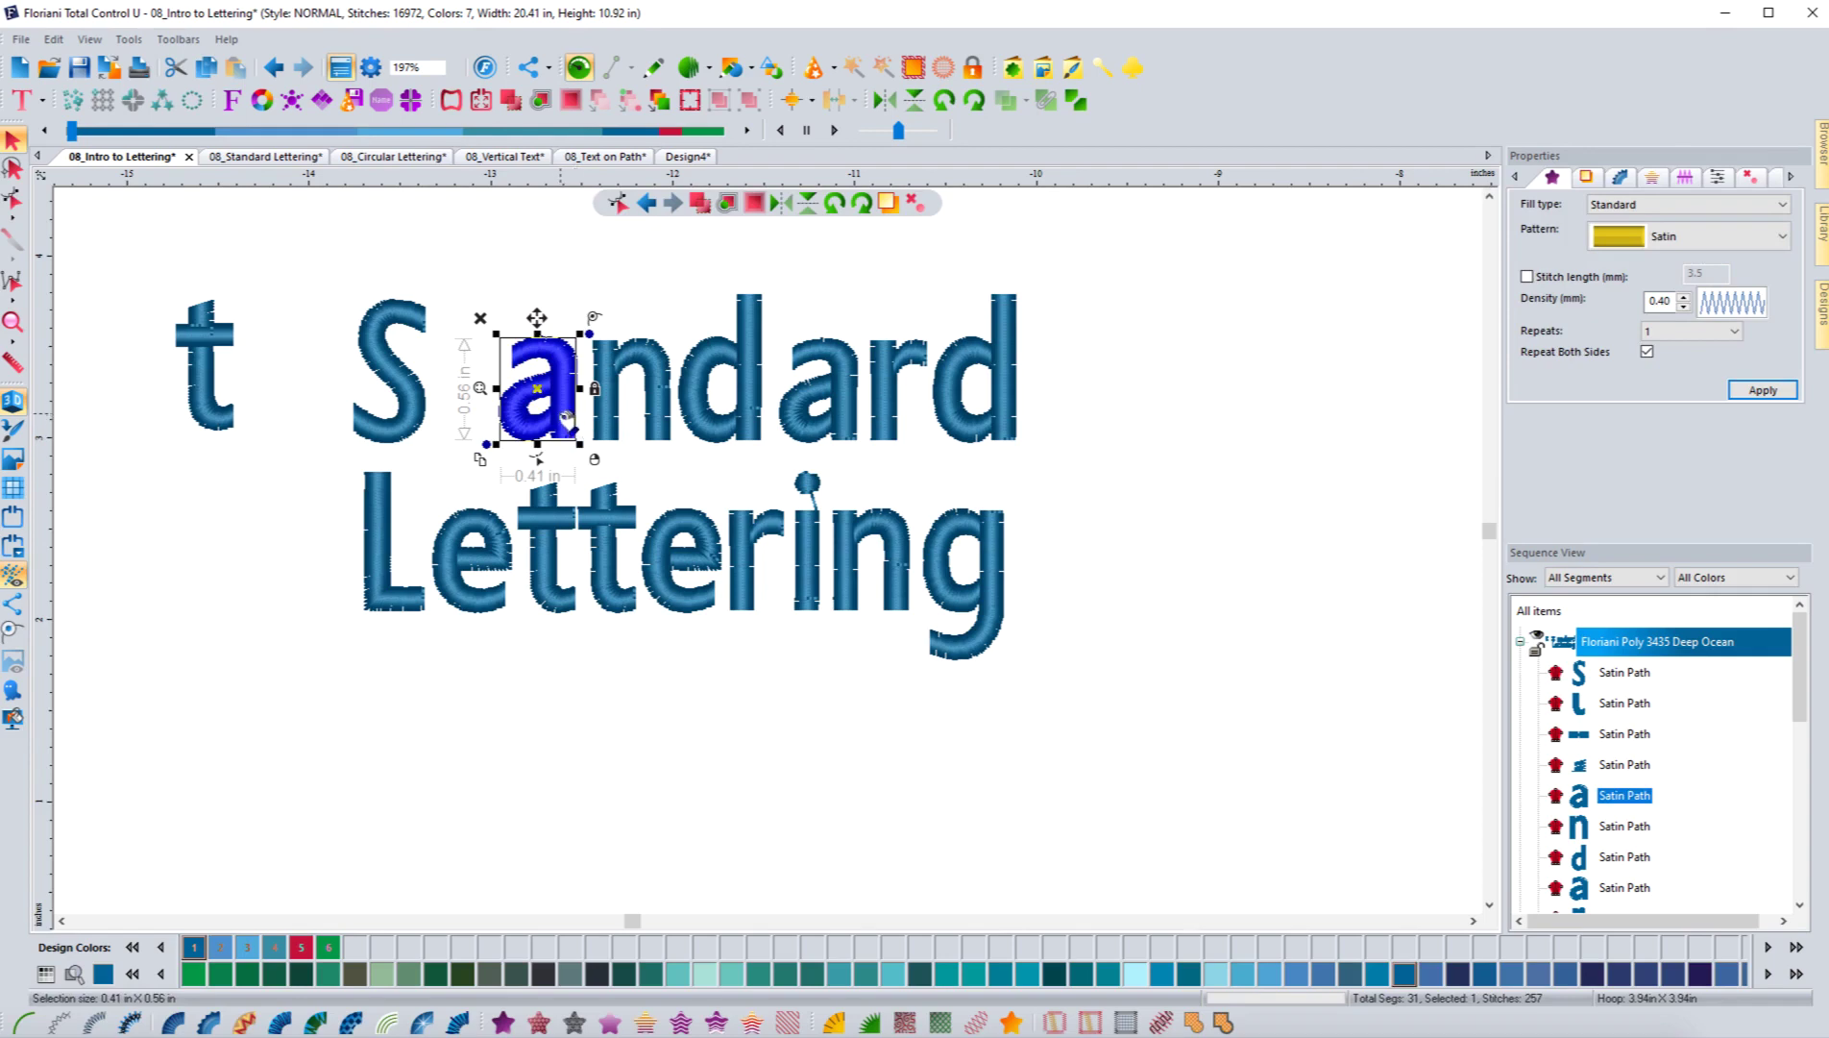
pyautogui.rightClick(566, 419)
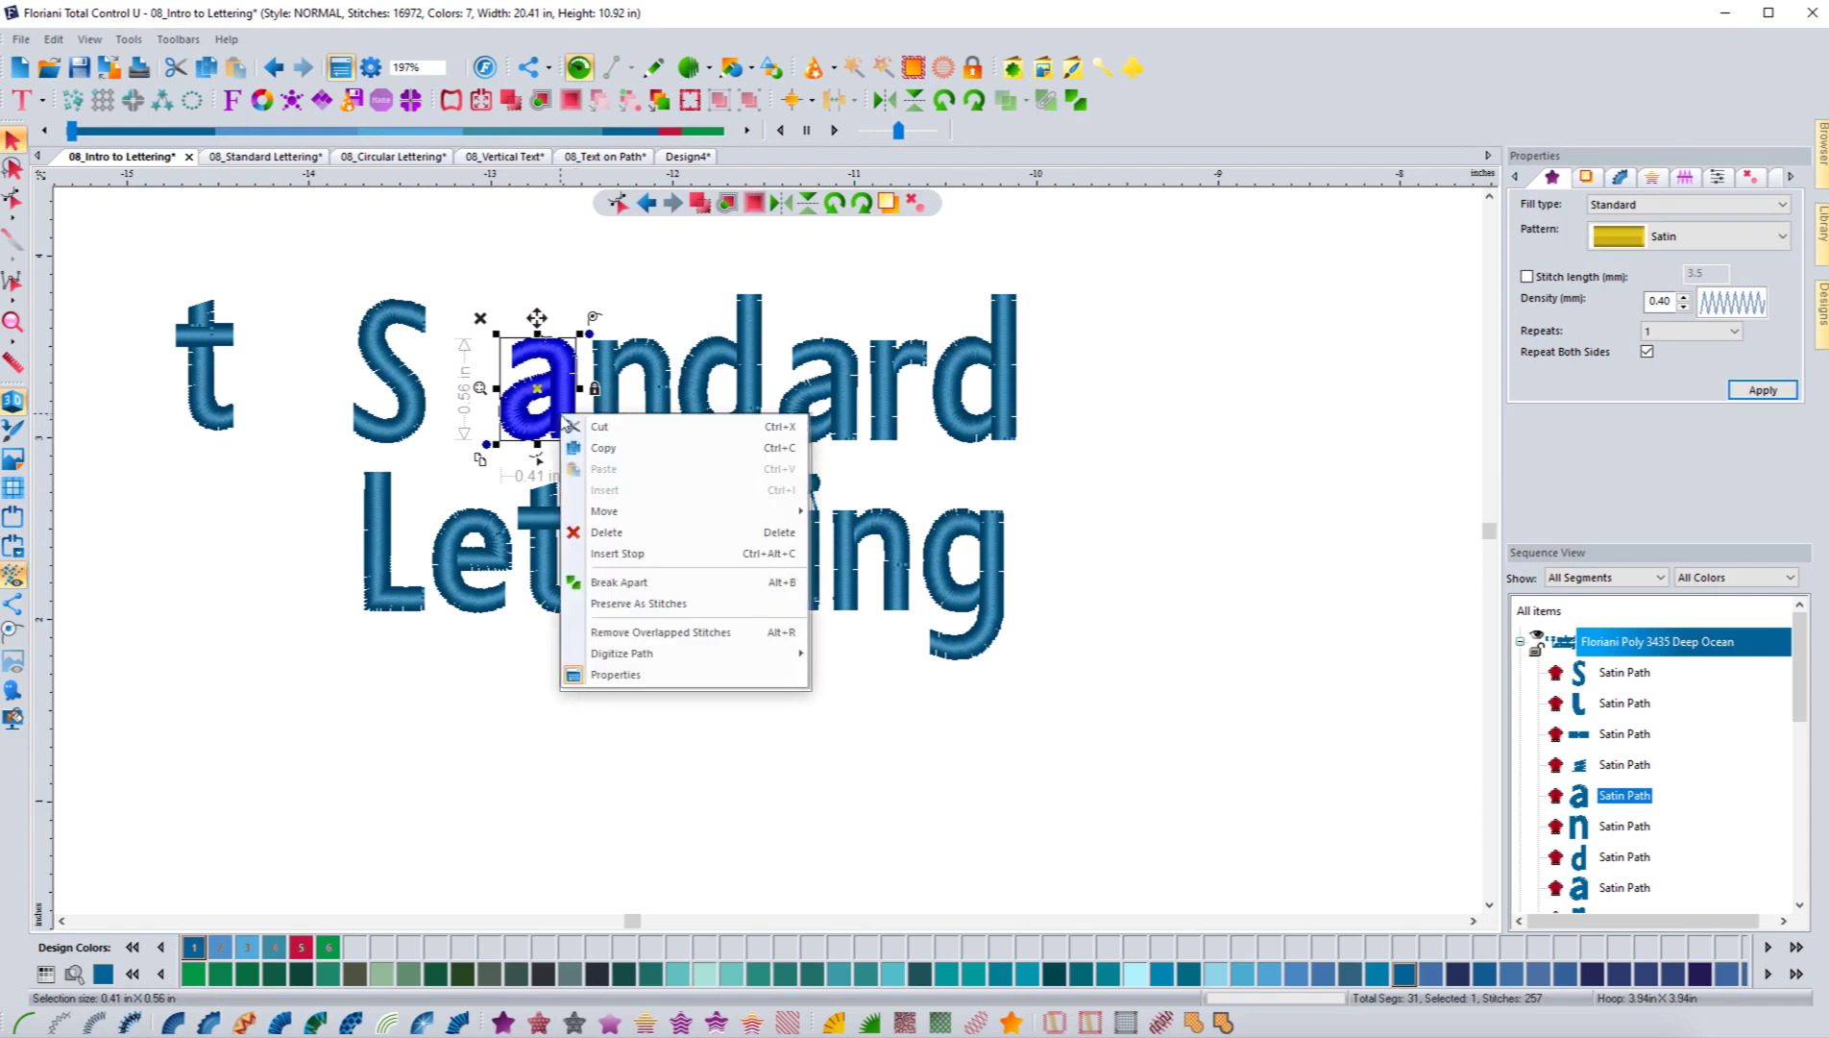
pyautogui.click(616, 588)
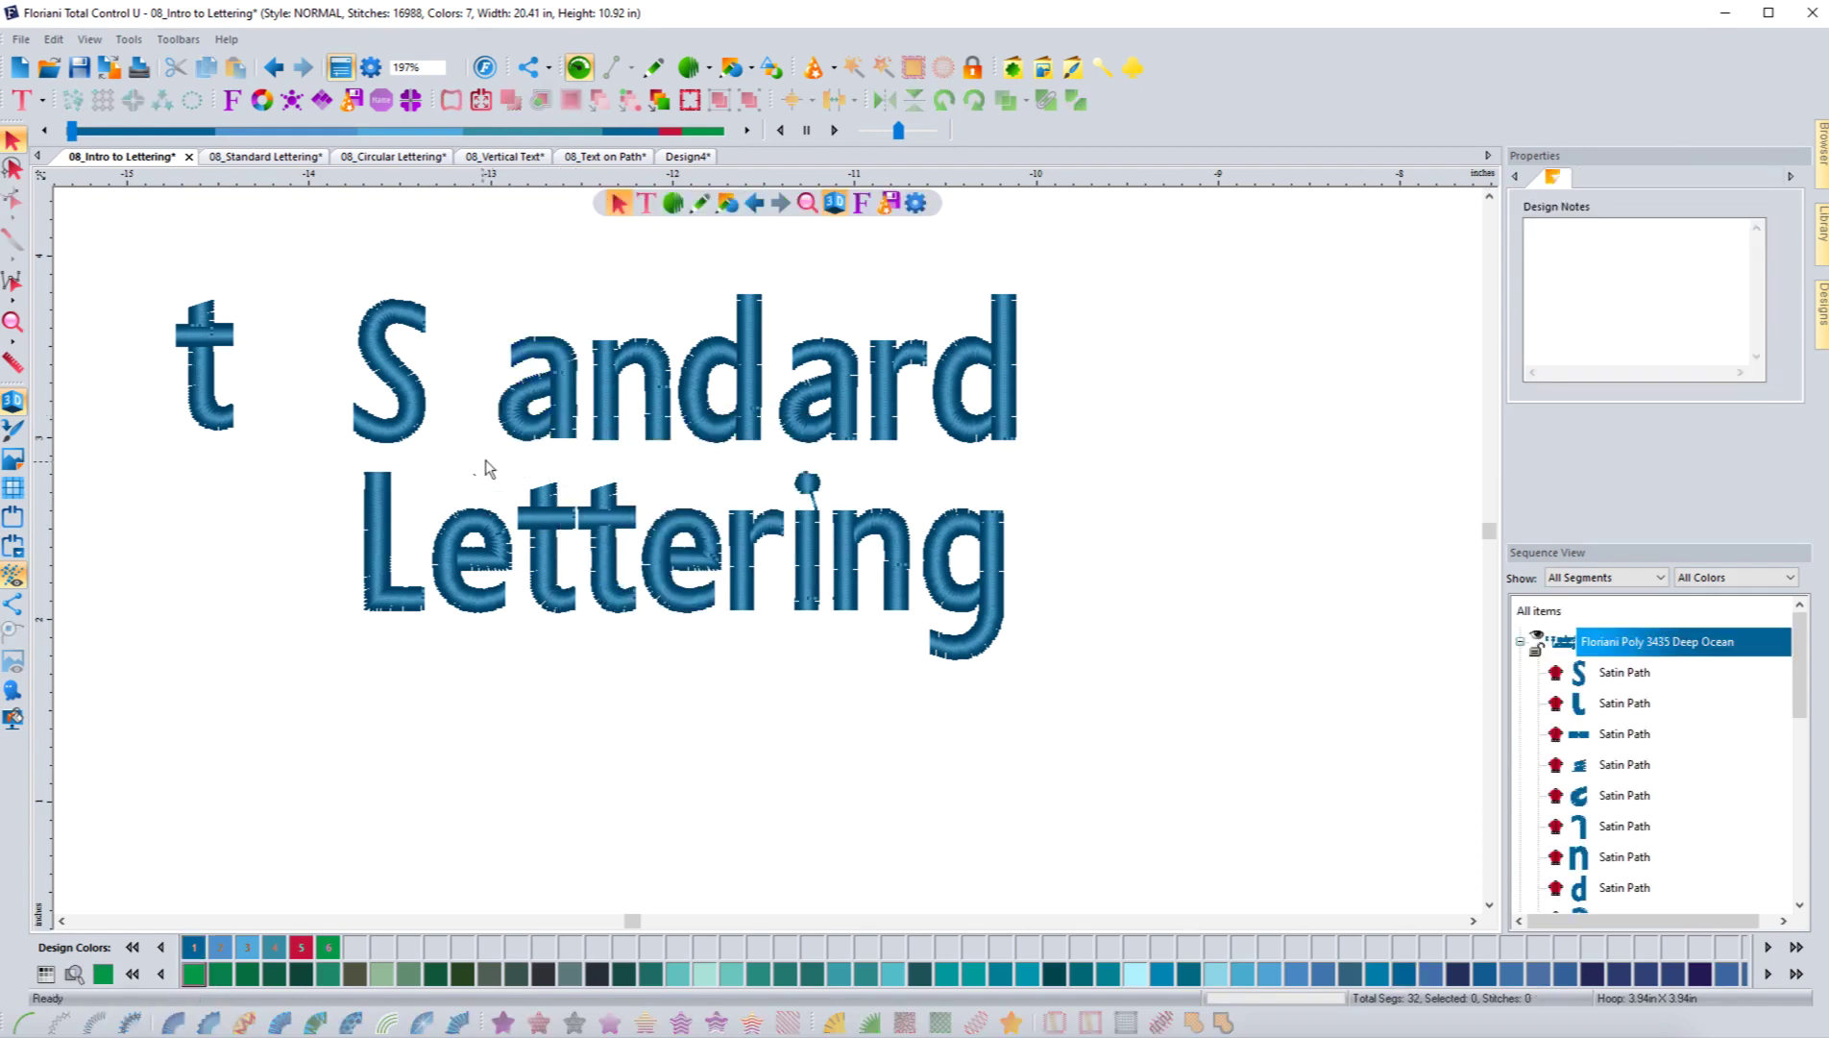
pyautogui.click(517, 439)
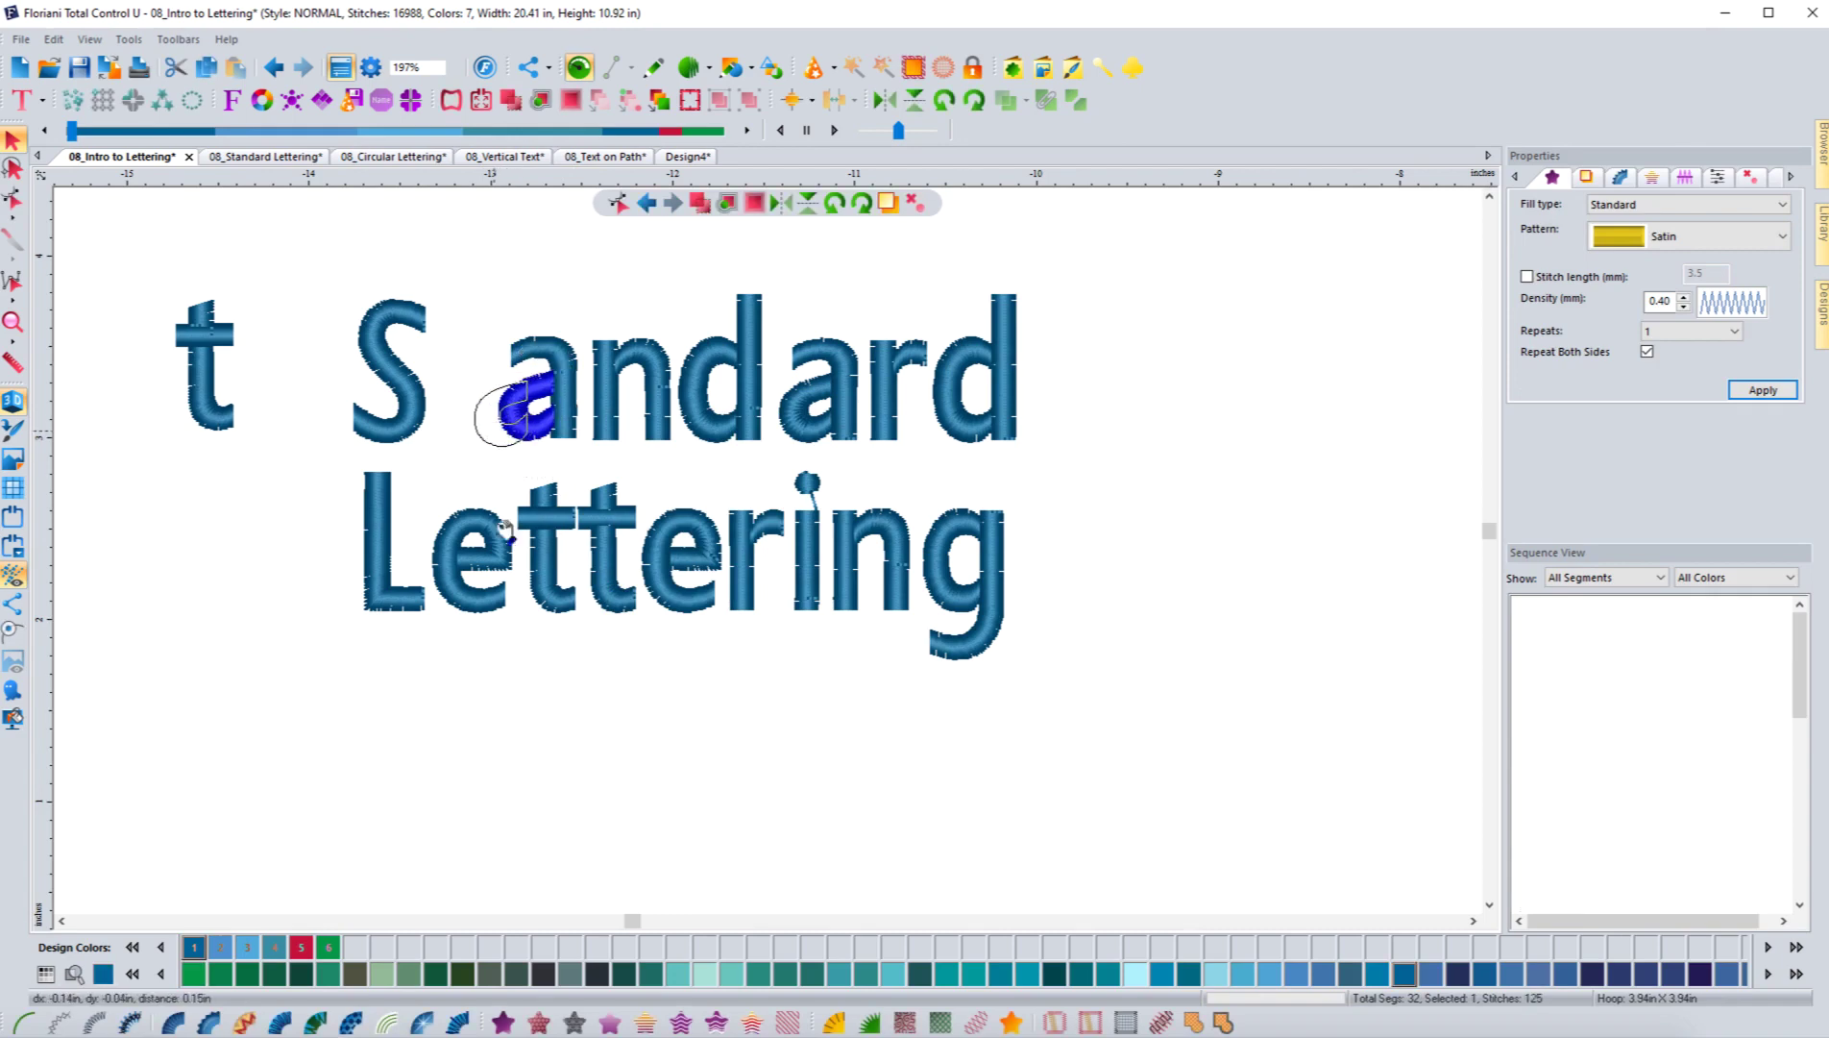
pyautogui.click(535, 661)
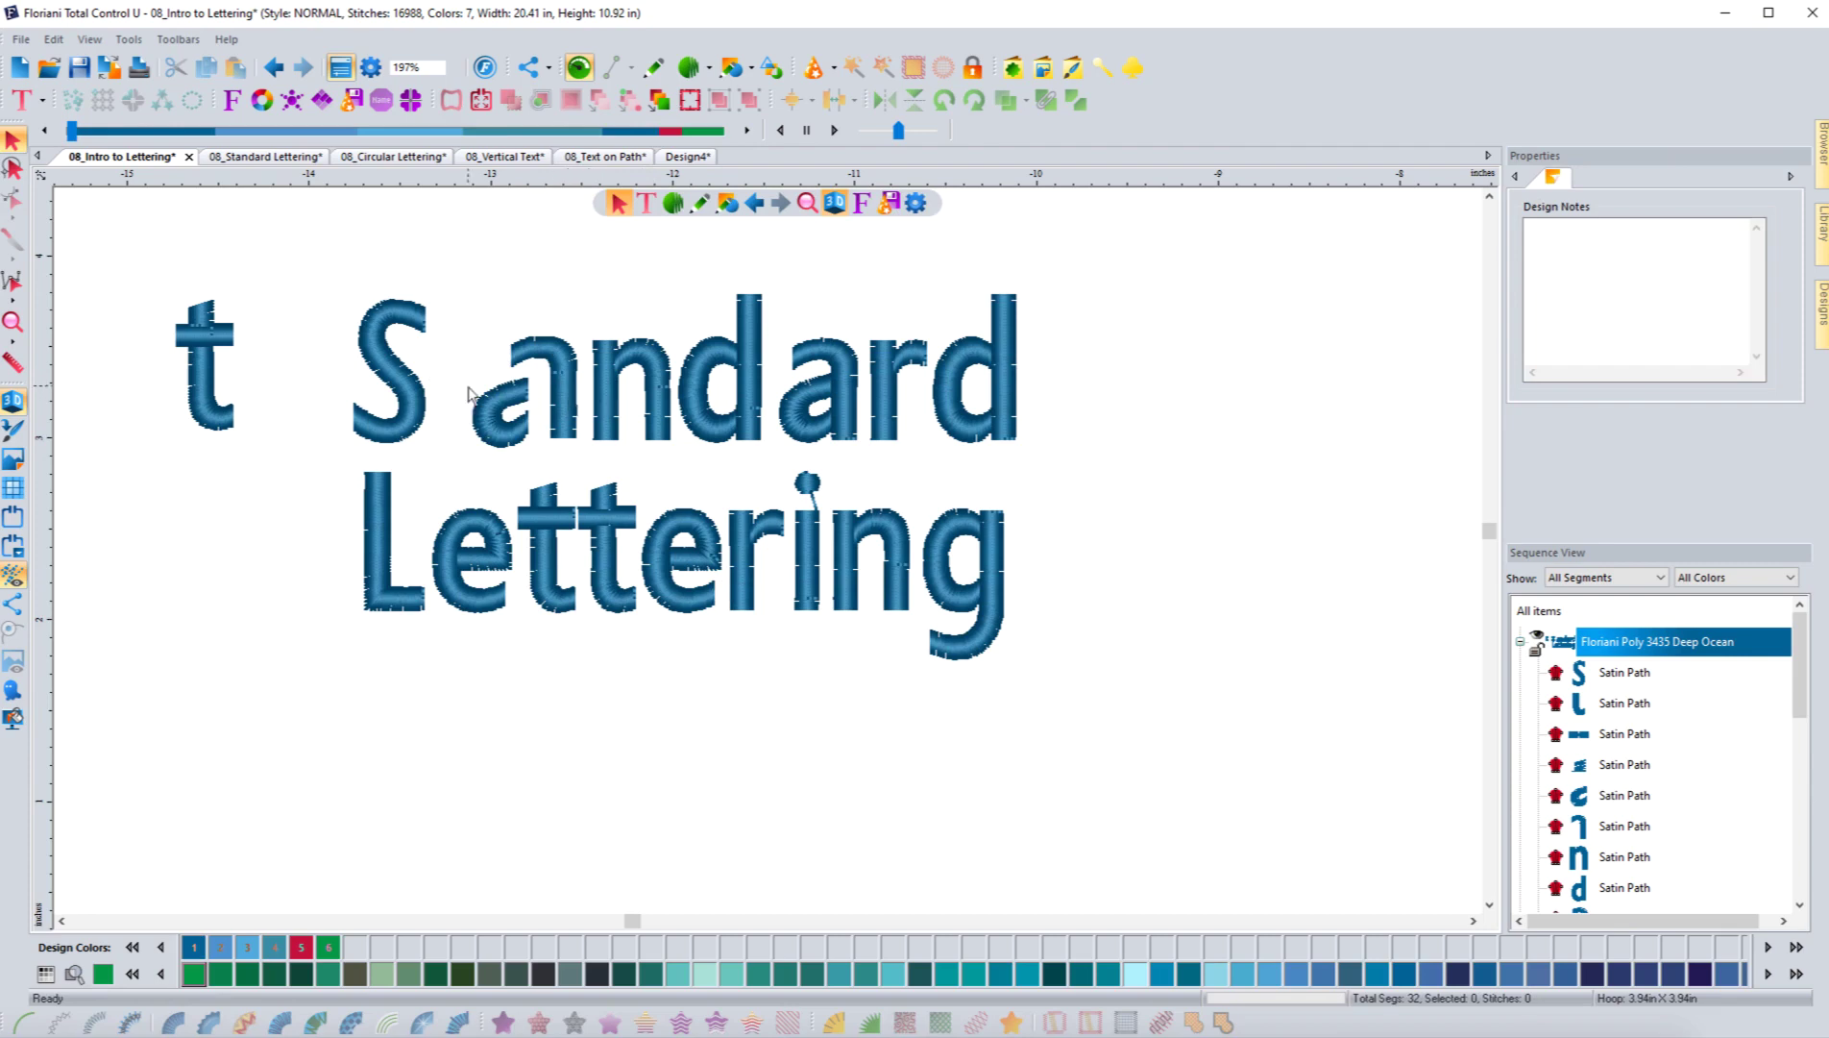
pyautogui.click(504, 445)
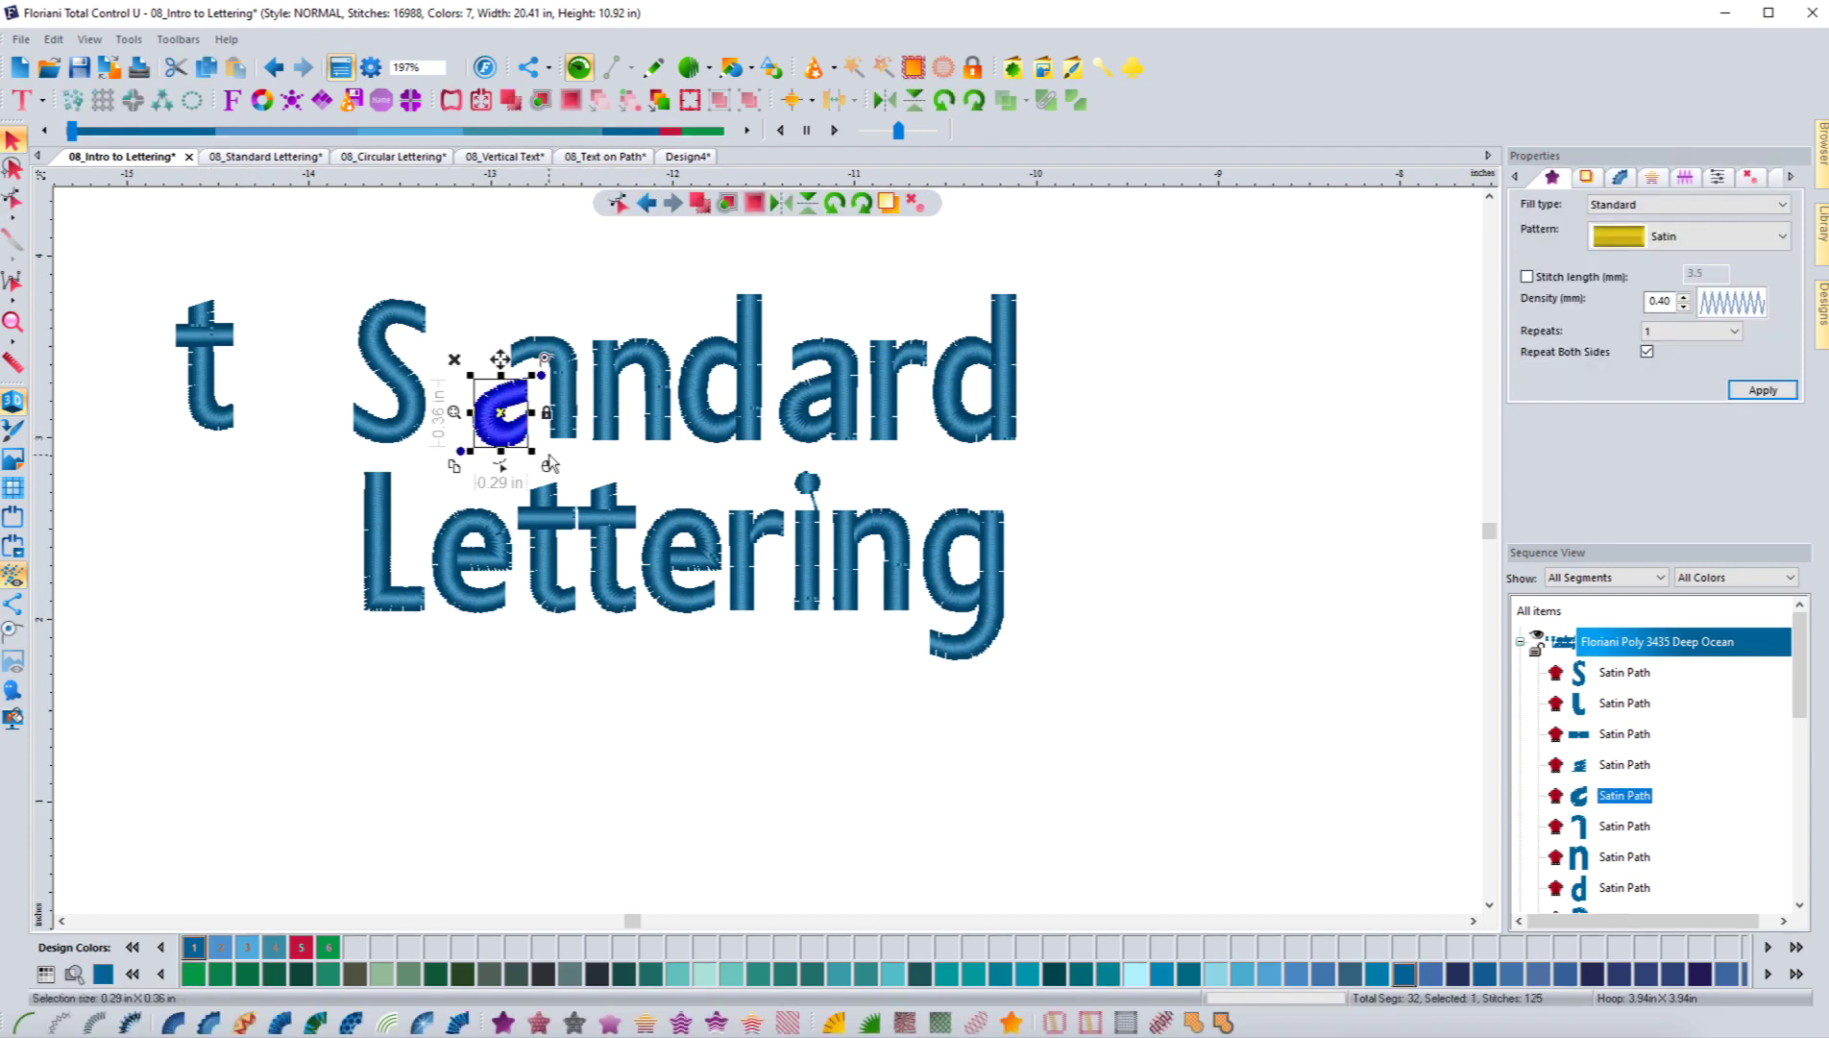
# Compare the text properties of the circular lettering and the On A Path lettering by selecting each object in turn.
pyautogui.scroll(-2, 544, 463)
pyautogui.scroll(-2, 548, 468)
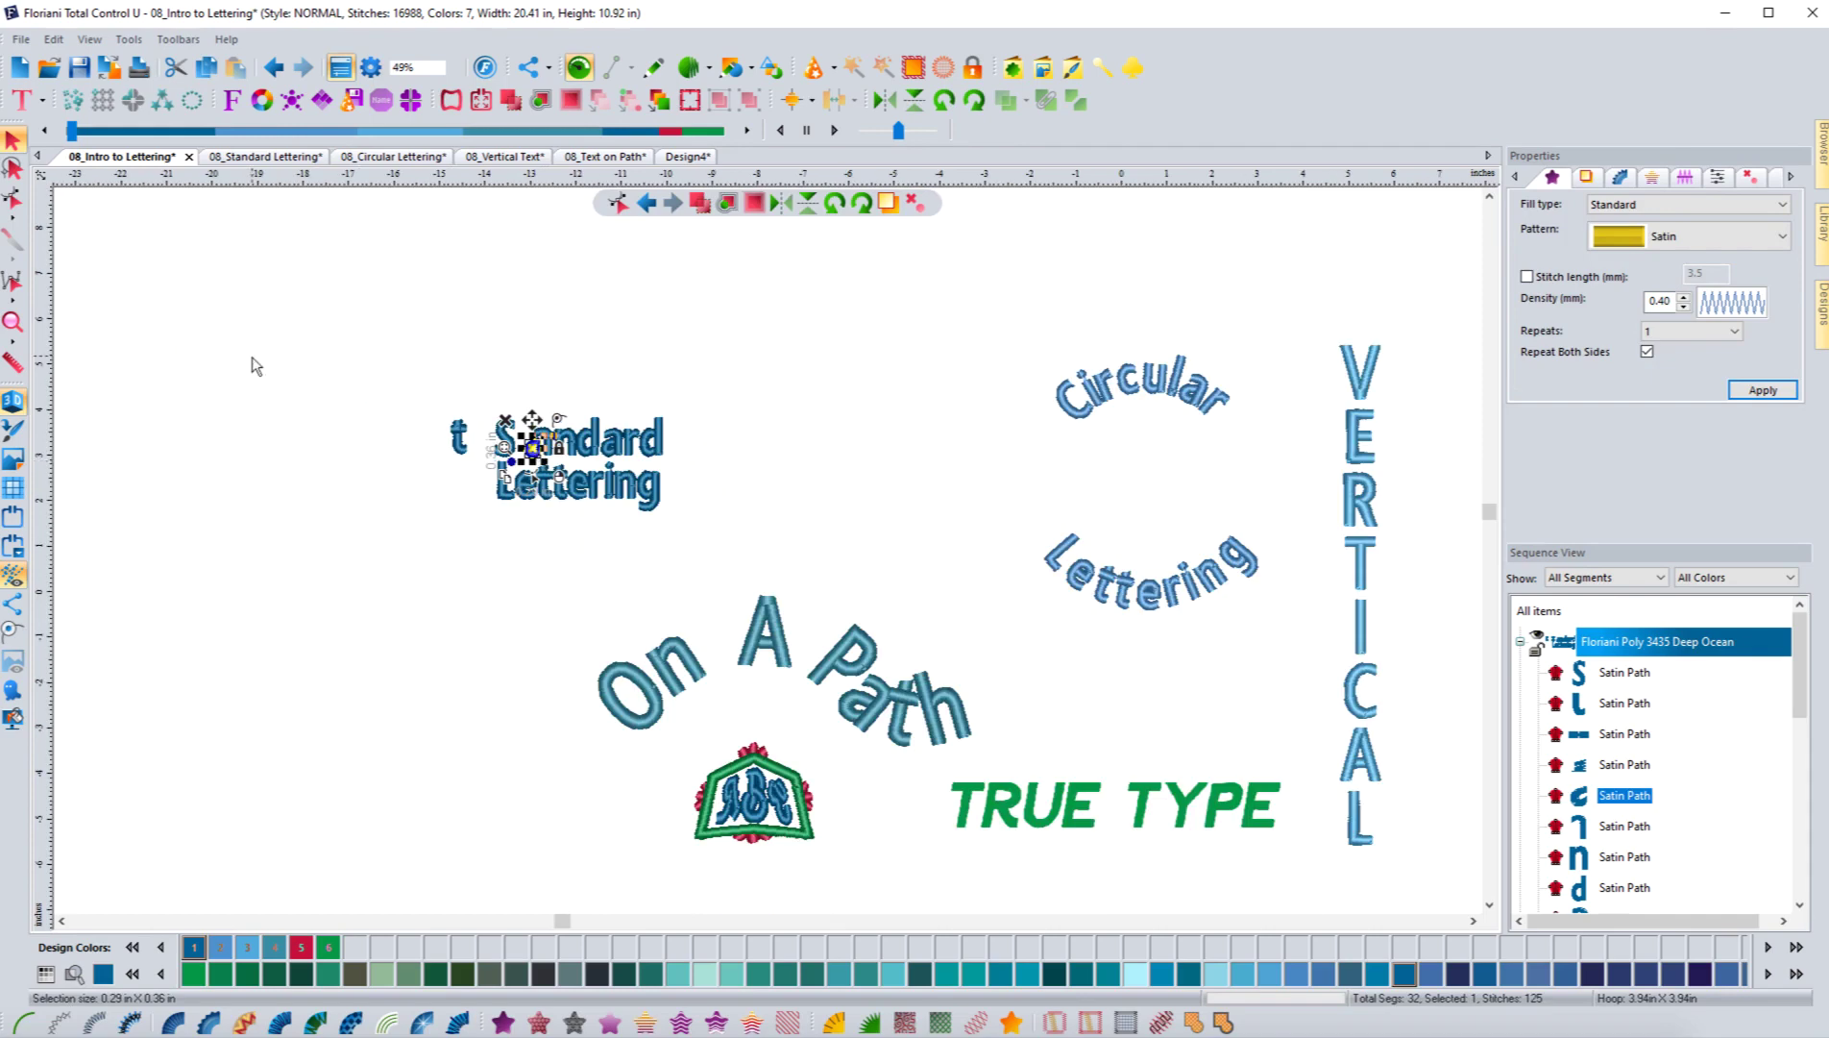
pyautogui.click(436, 384)
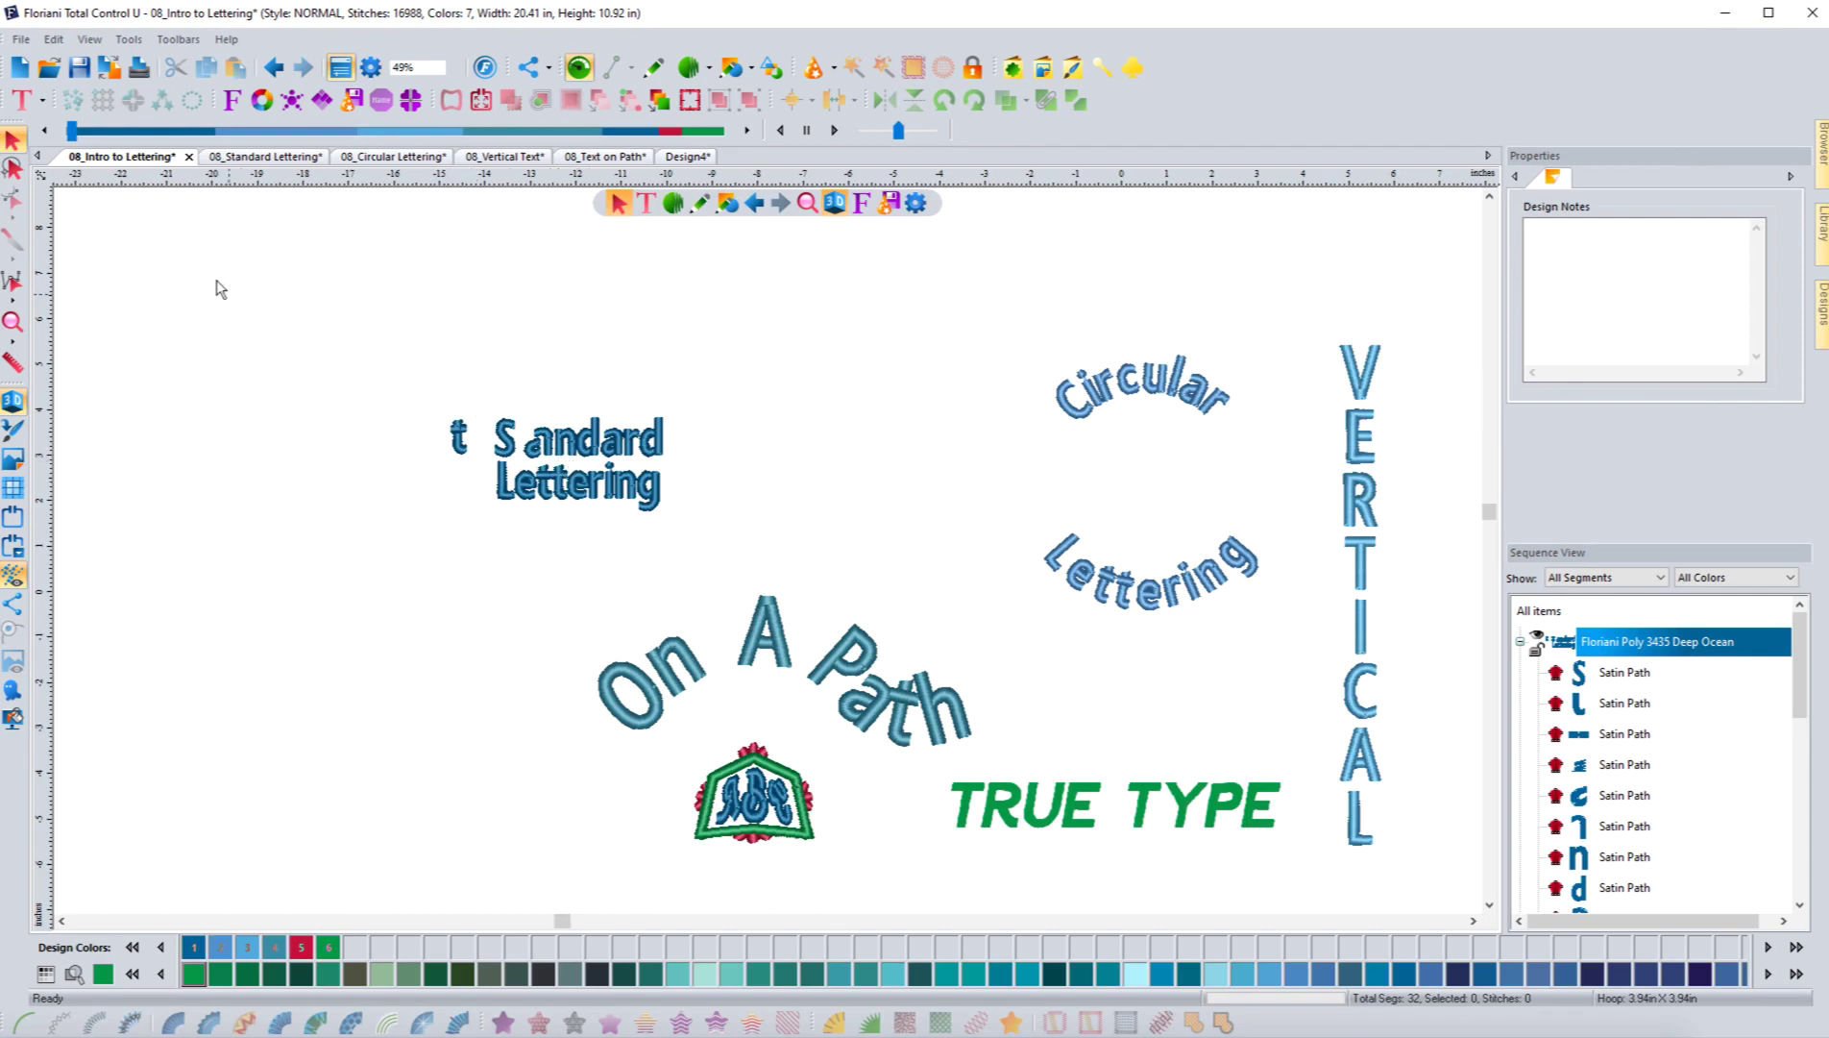
pyautogui.click(11, 322)
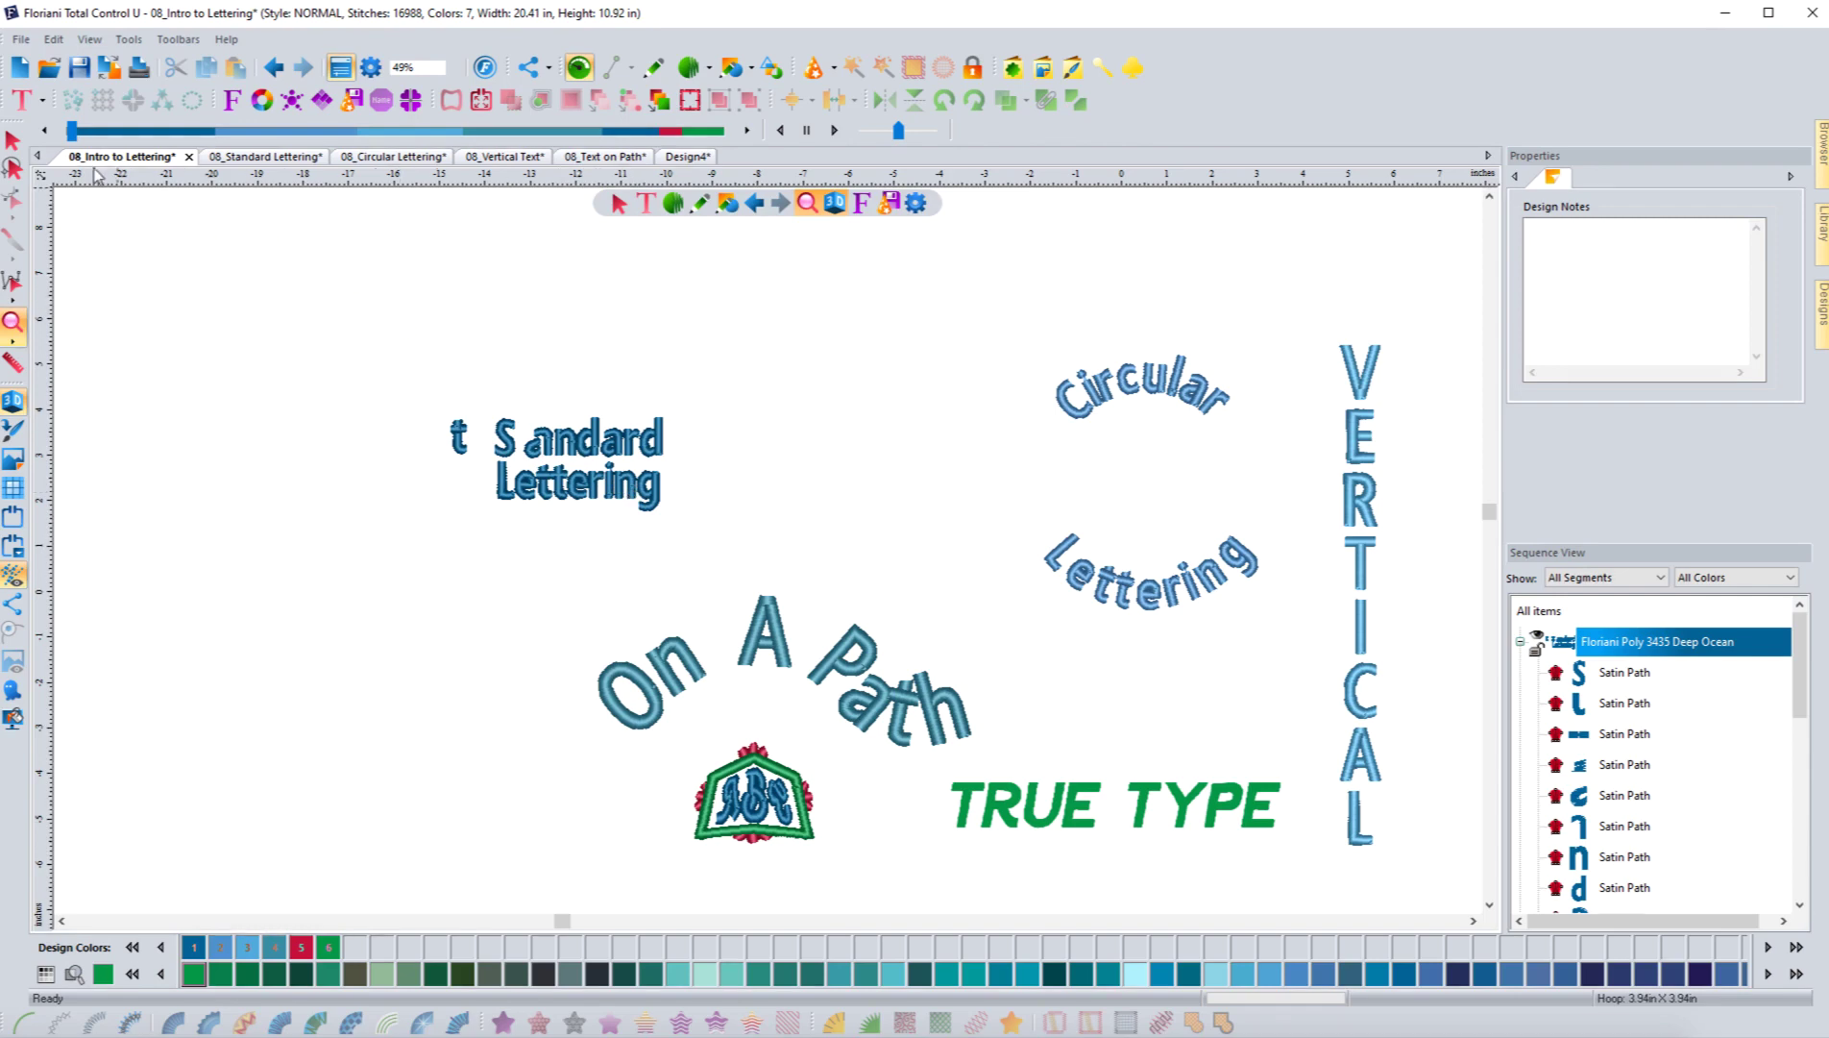
pyautogui.press('Escape')
pyautogui.click(1134, 394)
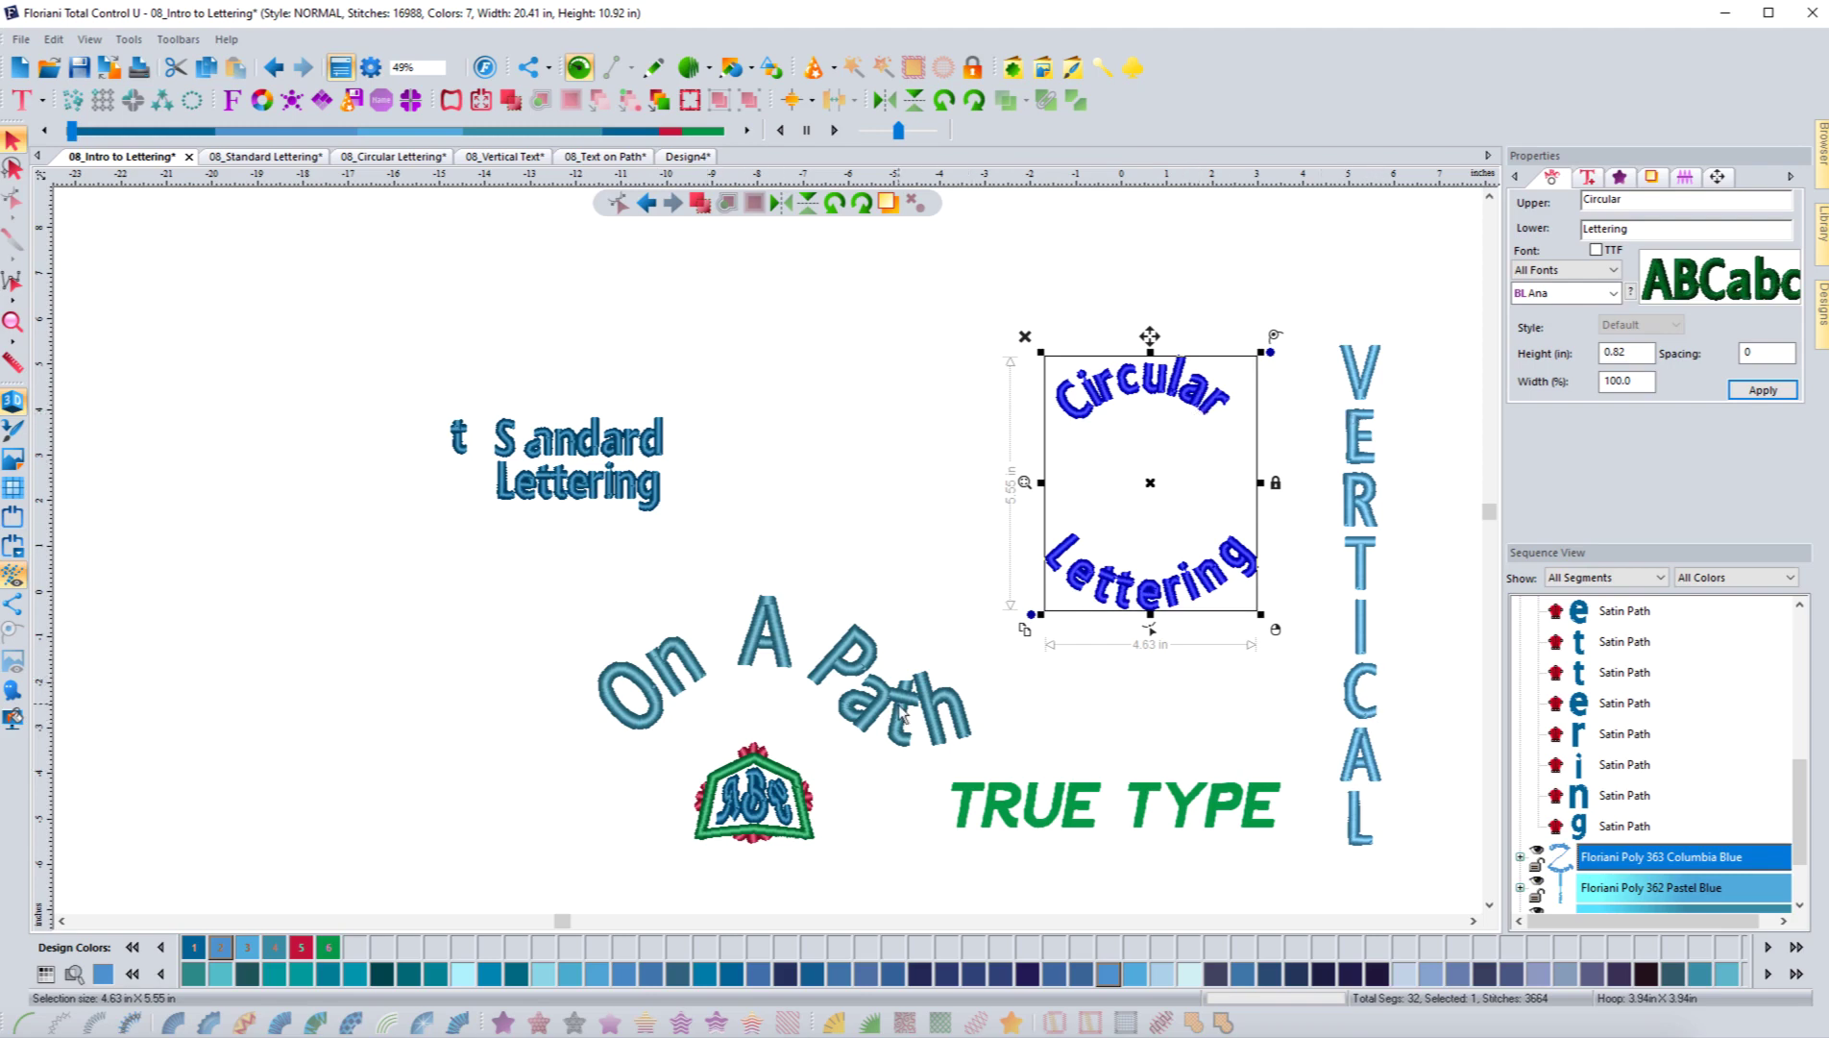
pyautogui.click(944, 699)
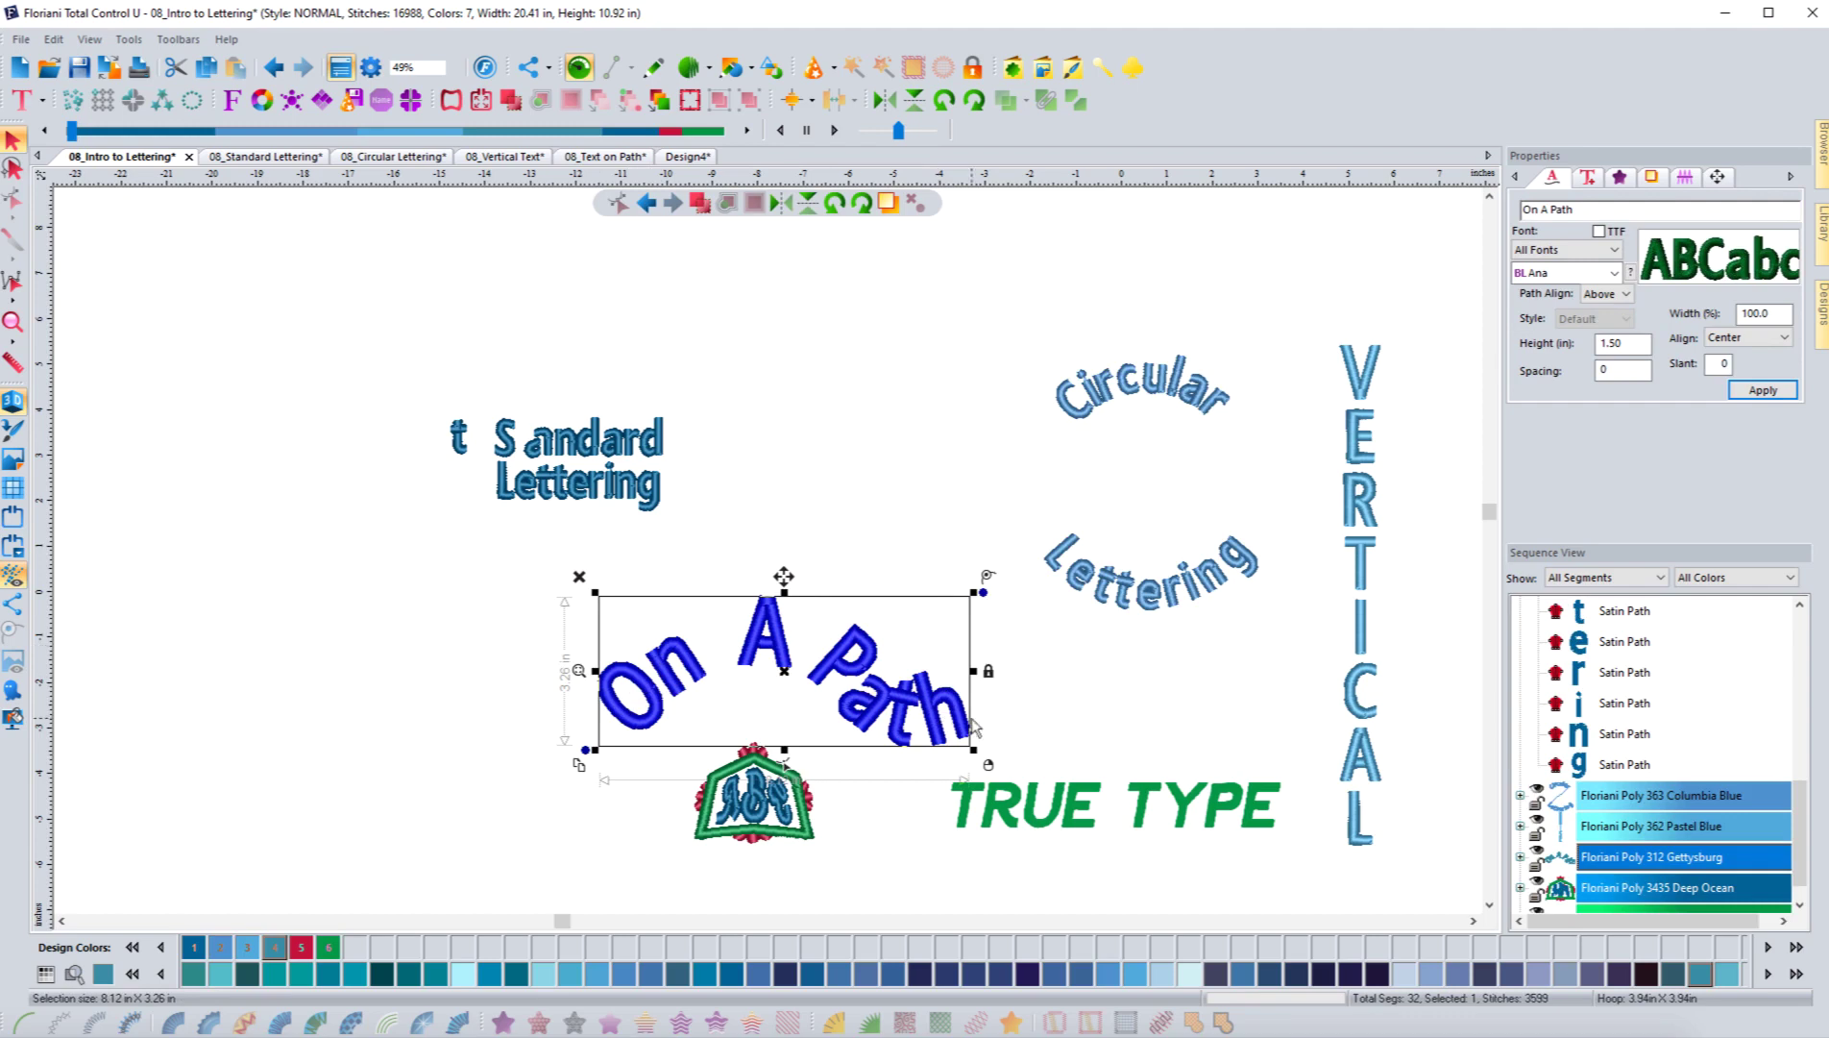
# Open the circular lettering for text editing and slightly adjust its circle frame to a radius of about 2.00 in.
pyautogui.click(1134, 614)
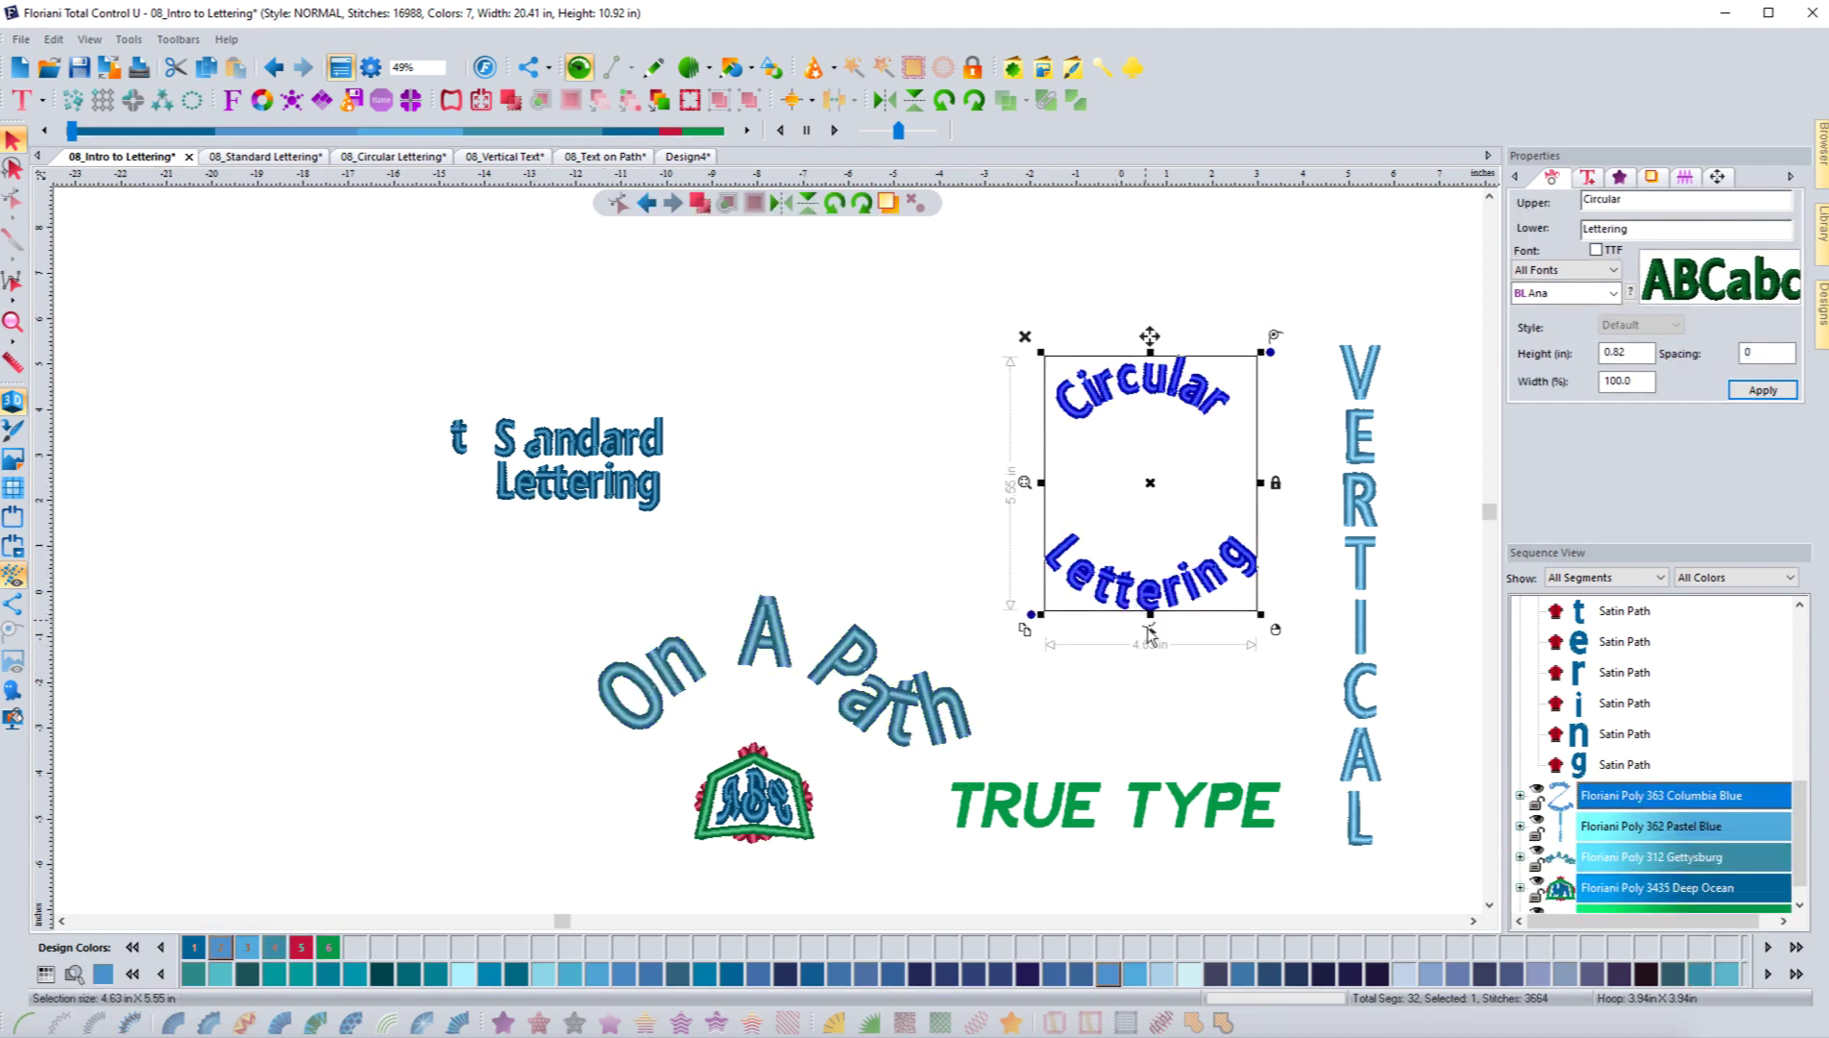
pyautogui.rightClick(1144, 608)
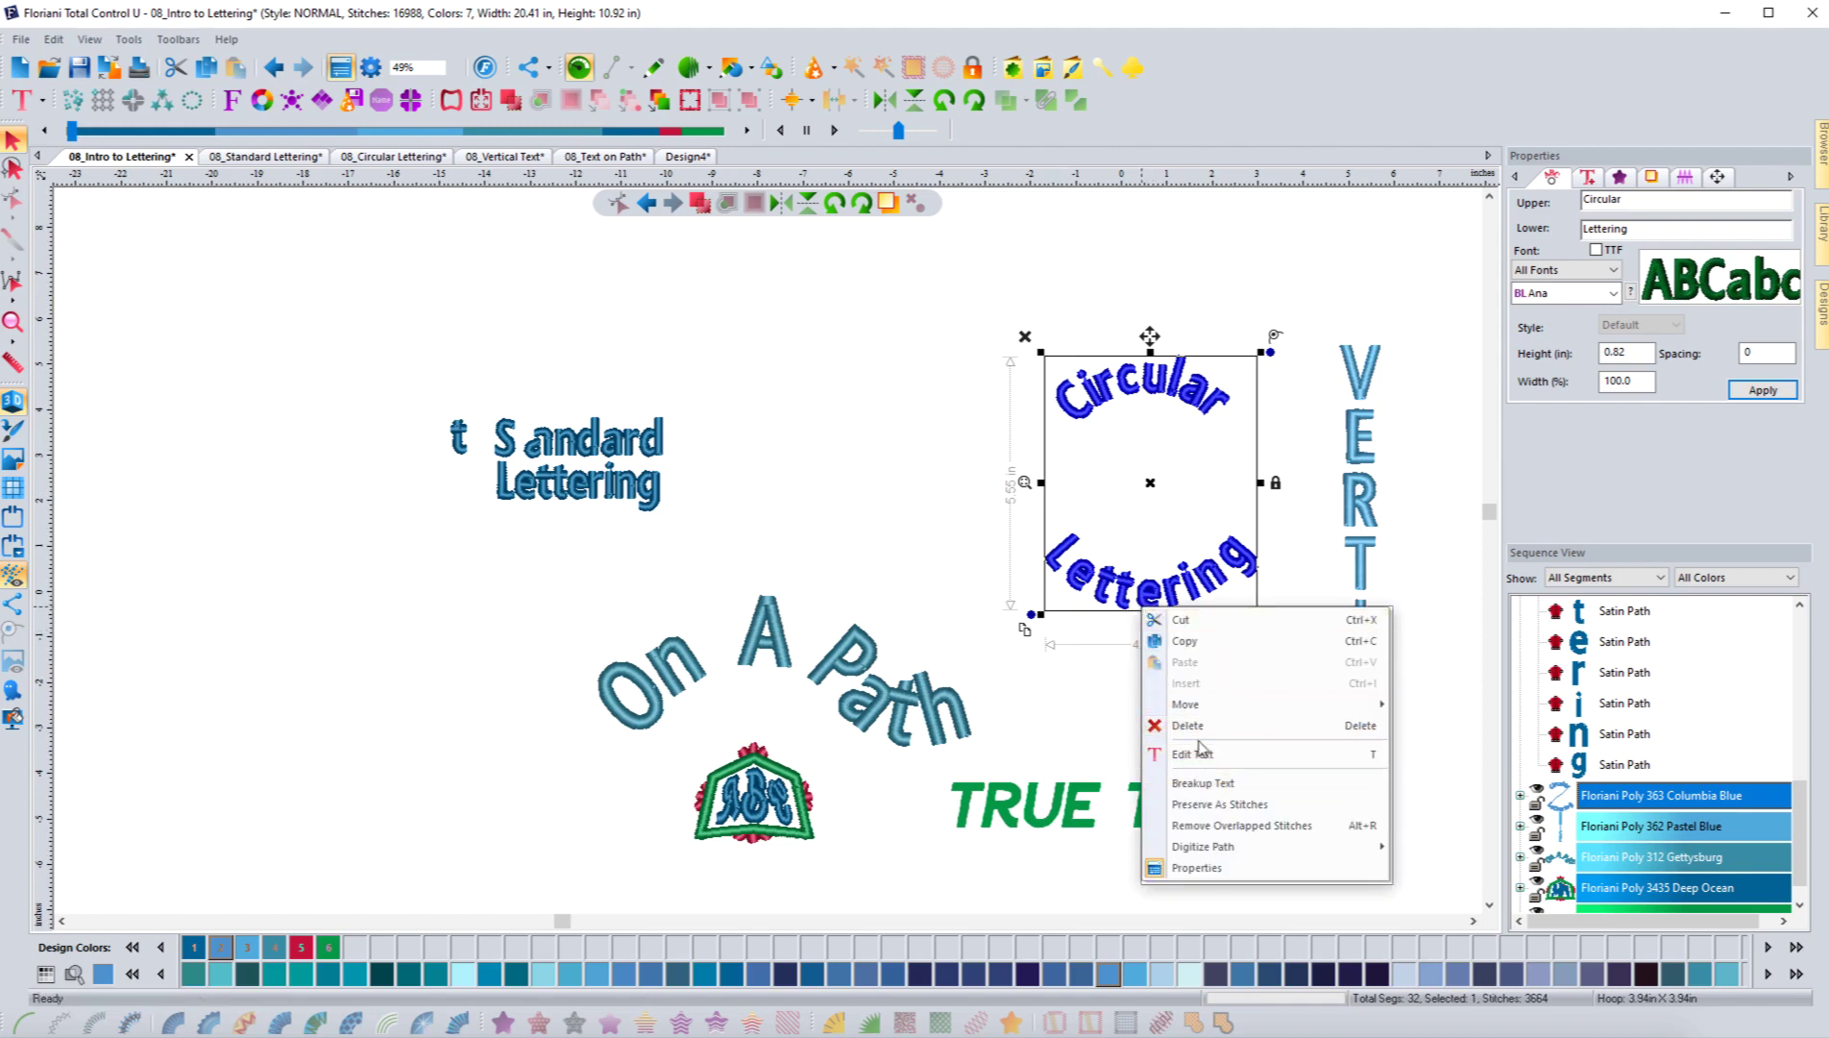
pyautogui.click(1196, 784)
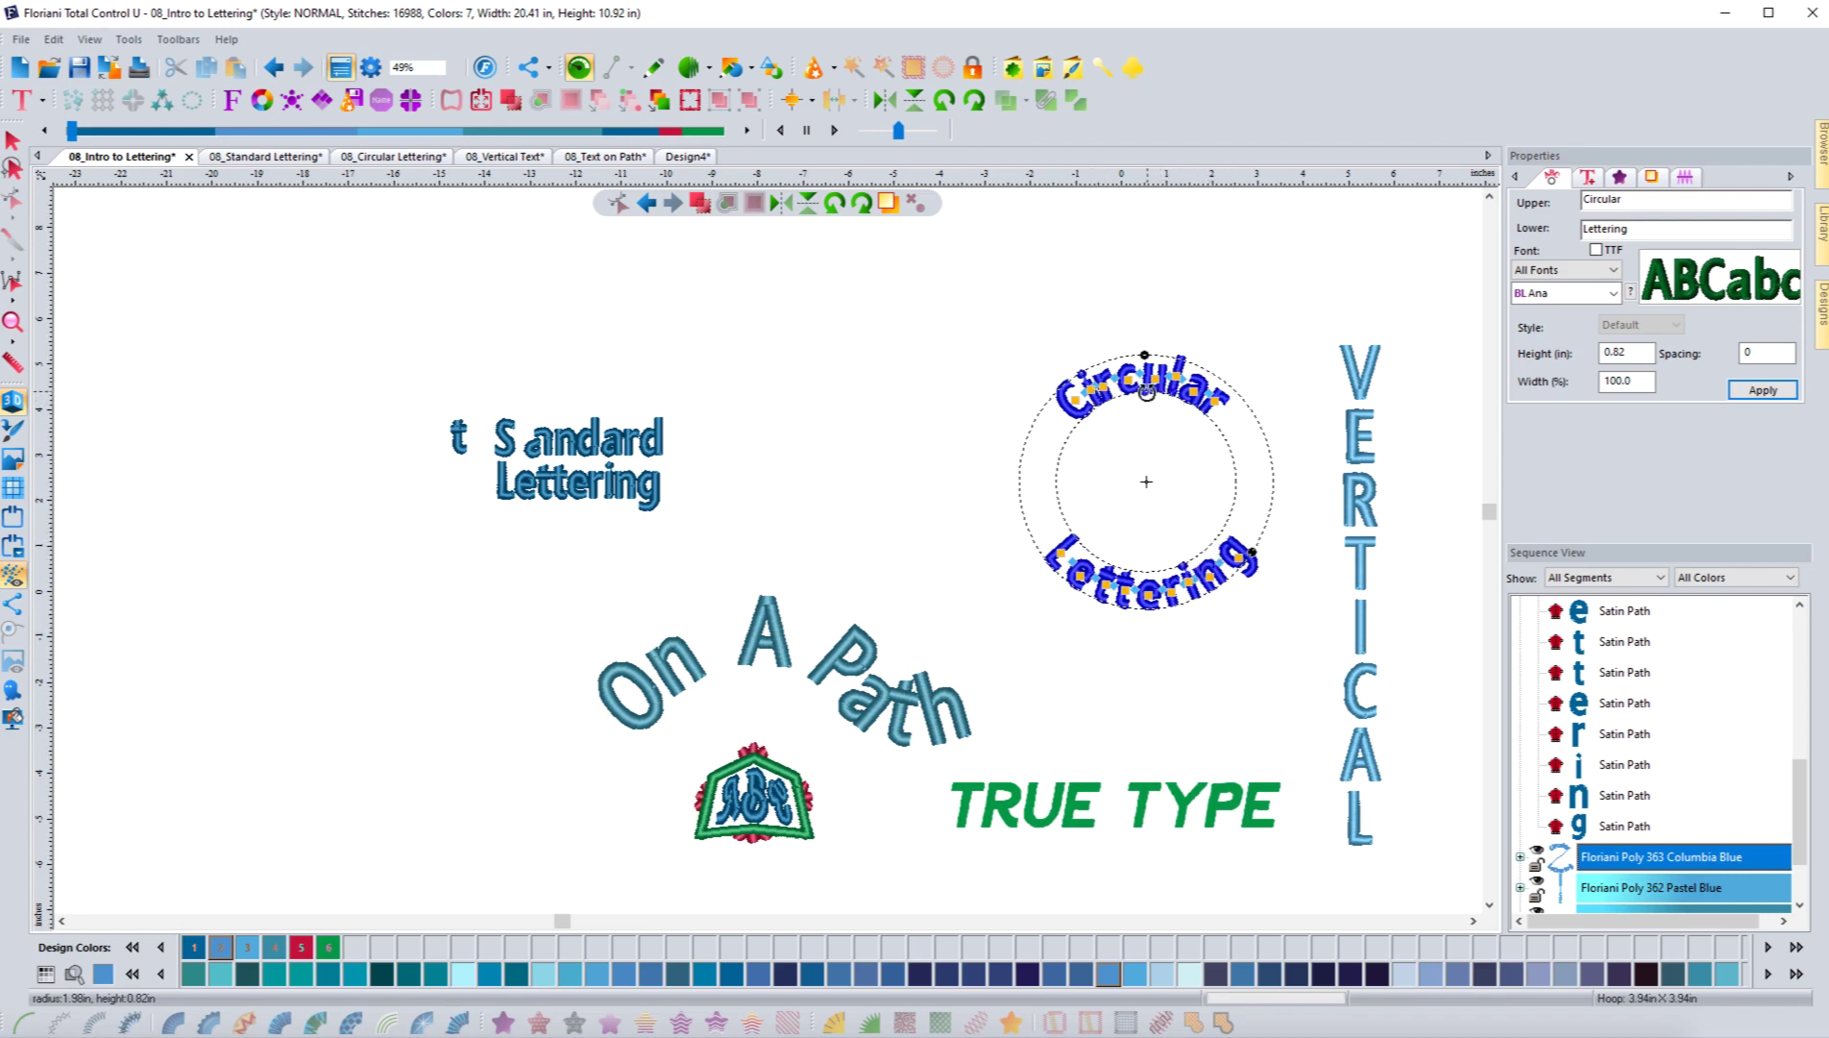
pyautogui.moveTo(1143, 390); pyautogui.dragTo(1150, 394)
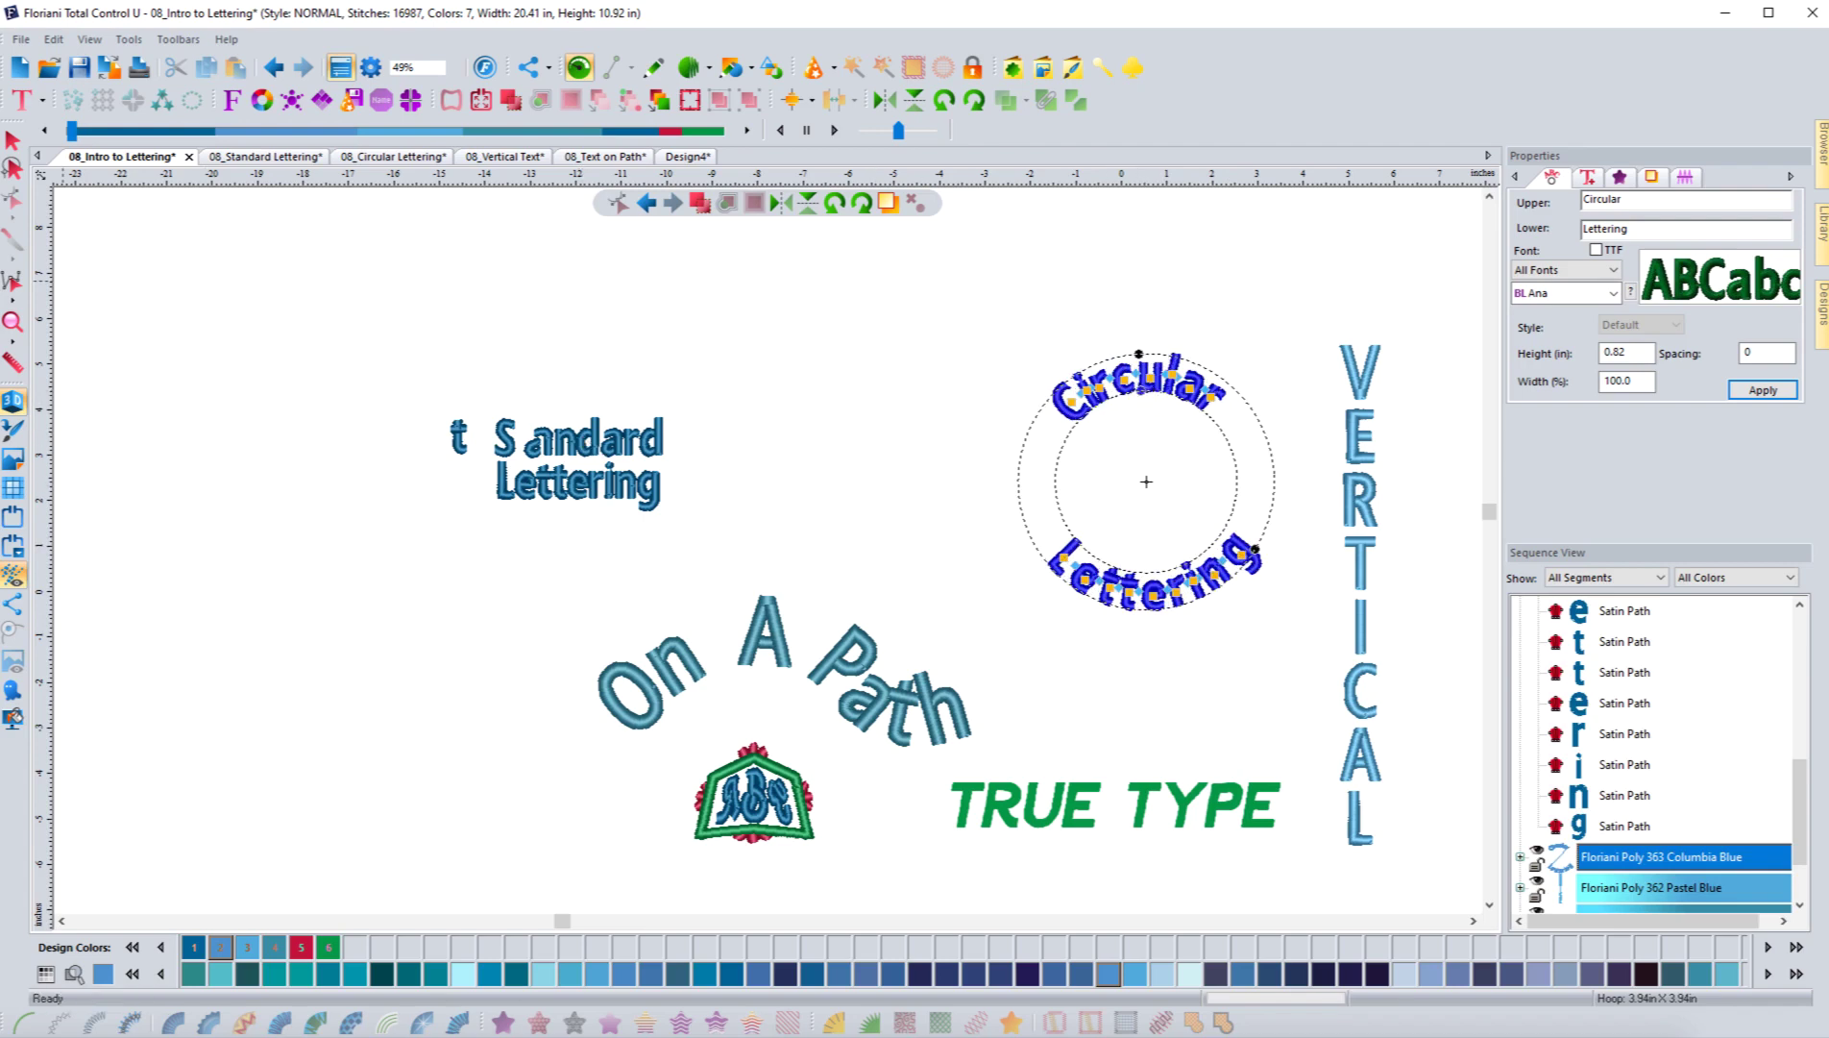
# Examine the frame-type options available for the circular lettering and the VERTICAL lettering without changing either frame.
pyautogui.rightClick(1120, 397)
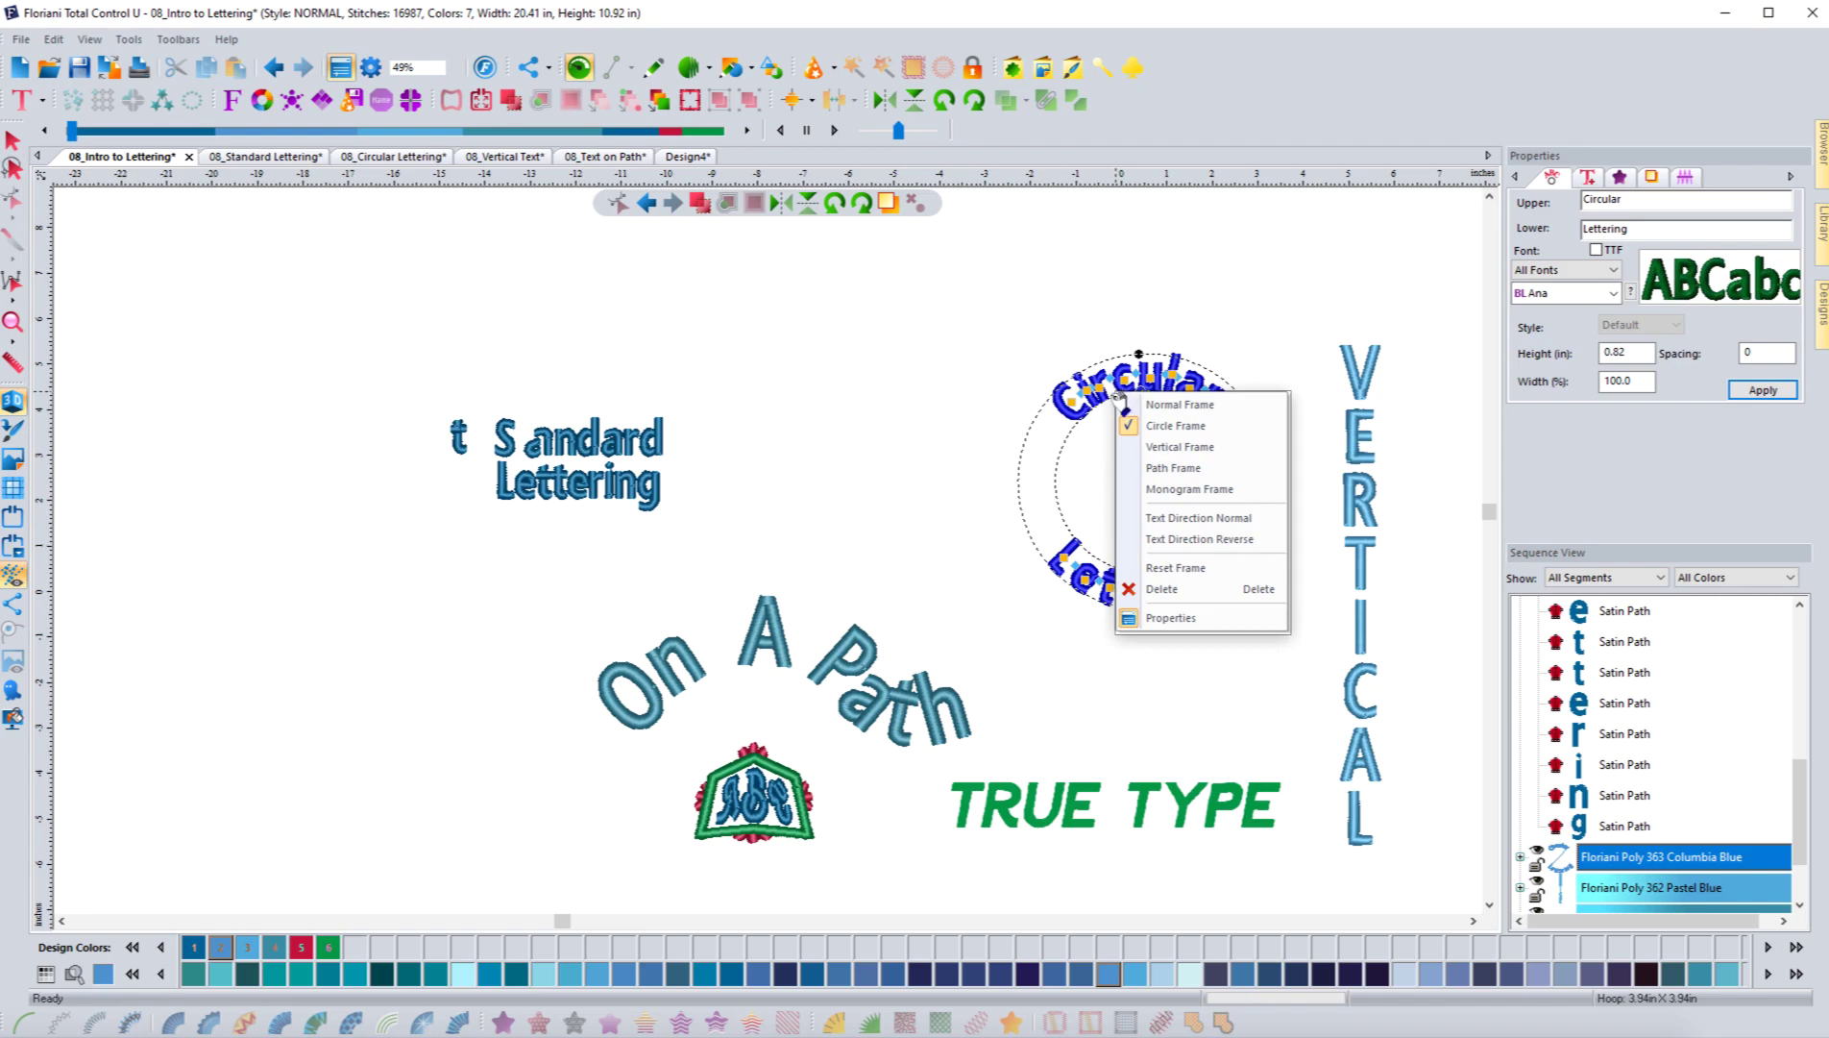
pyautogui.click(1011, 417)
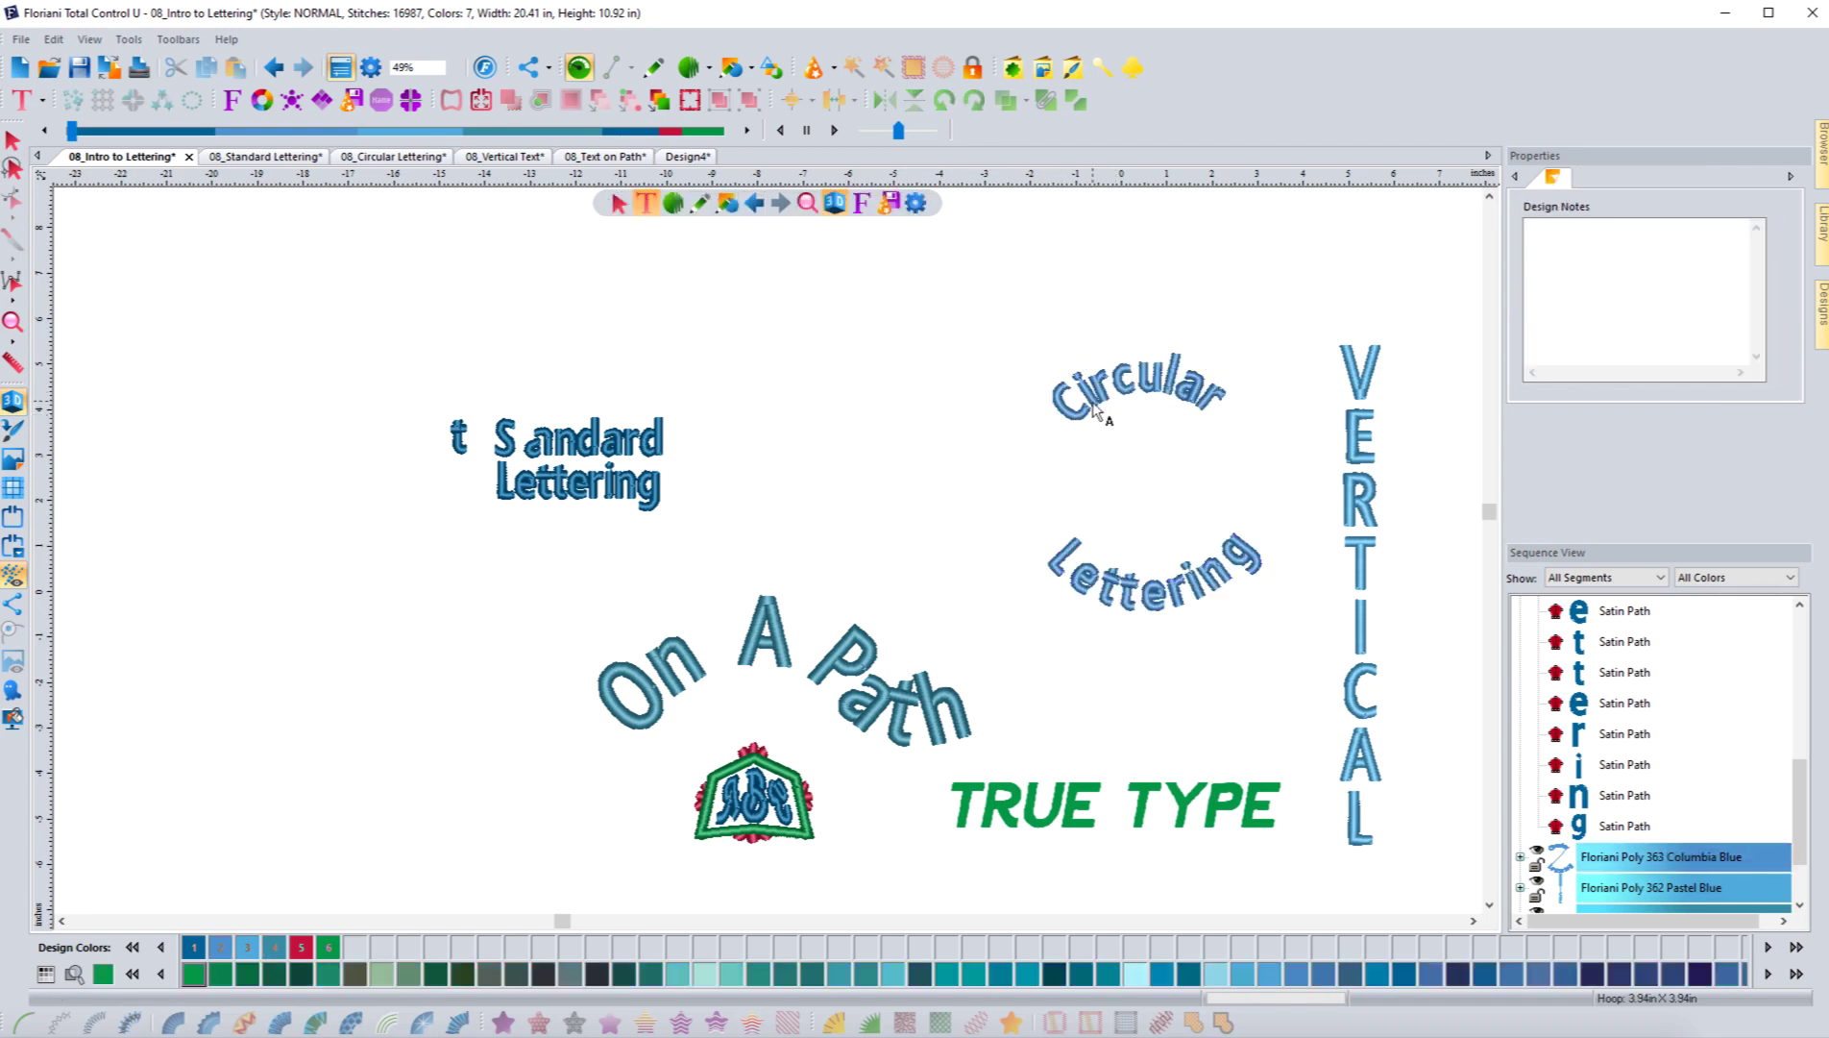
pyautogui.click(1097, 411)
pyautogui.rightClick(1095, 409)
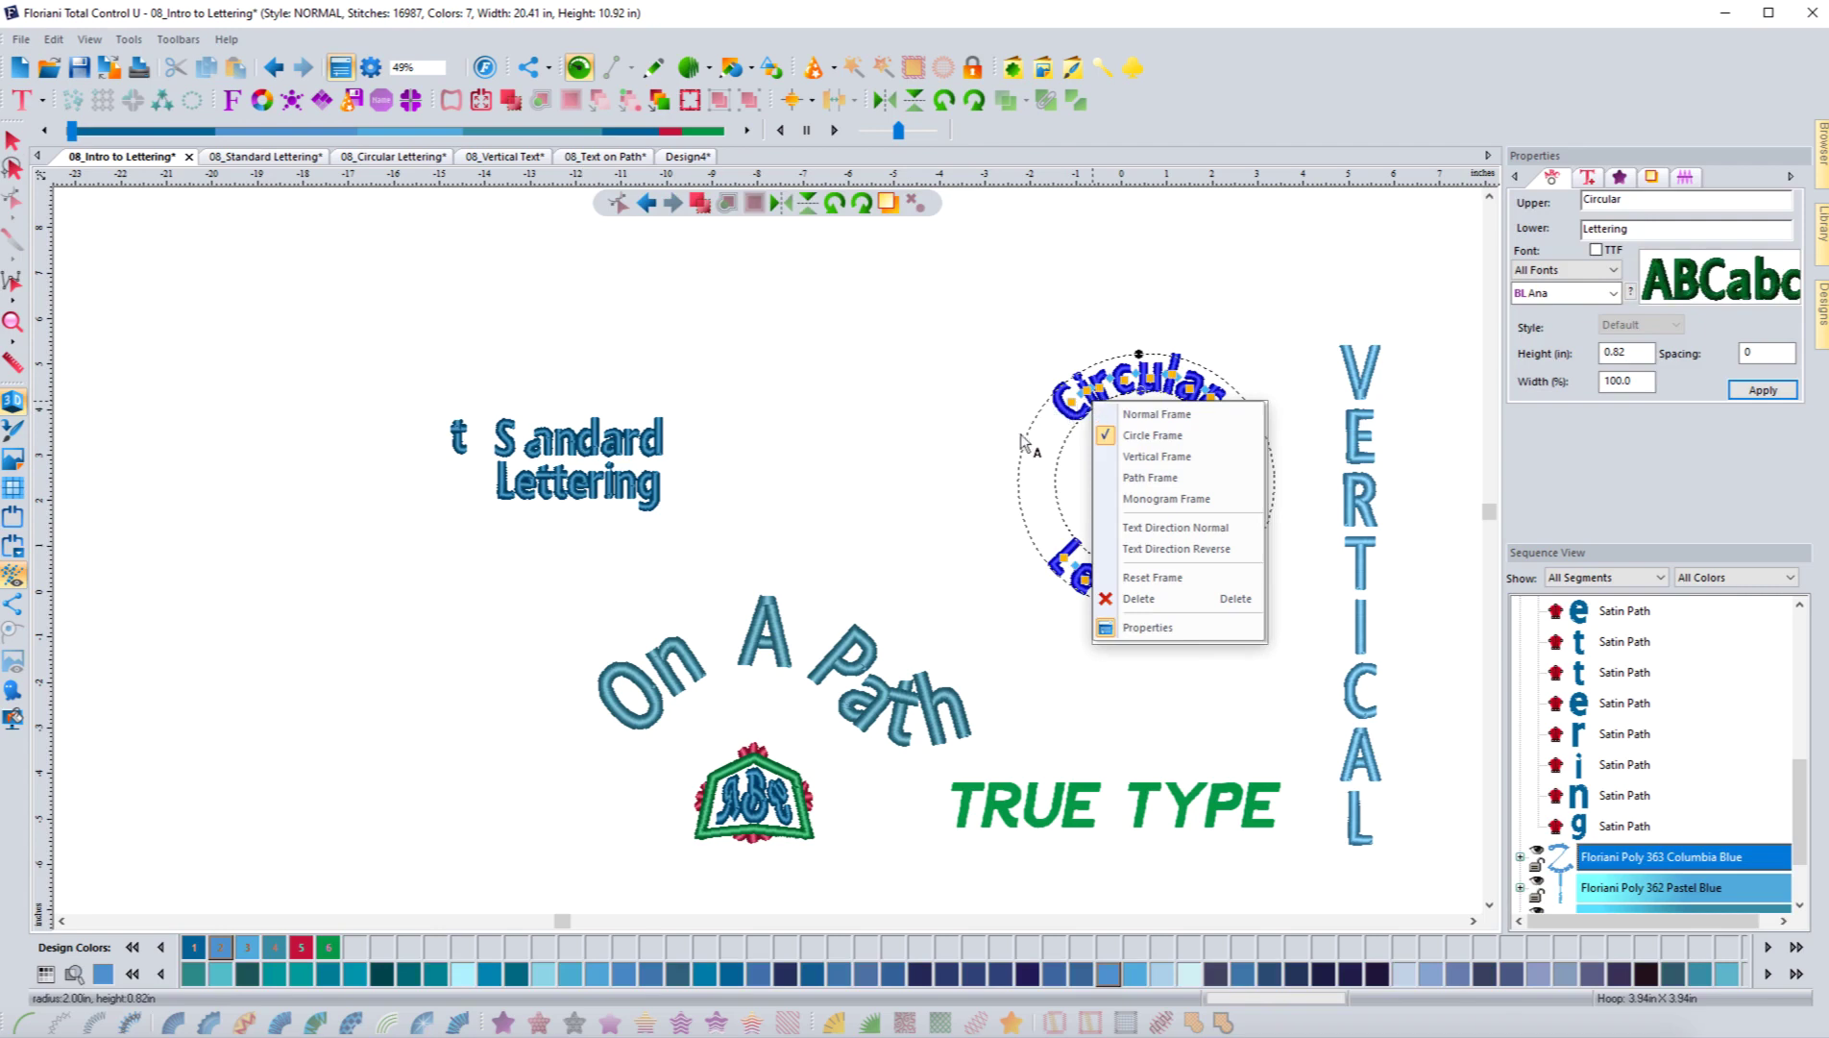
pyautogui.click(1354, 629)
pyautogui.rightClick(1356, 632)
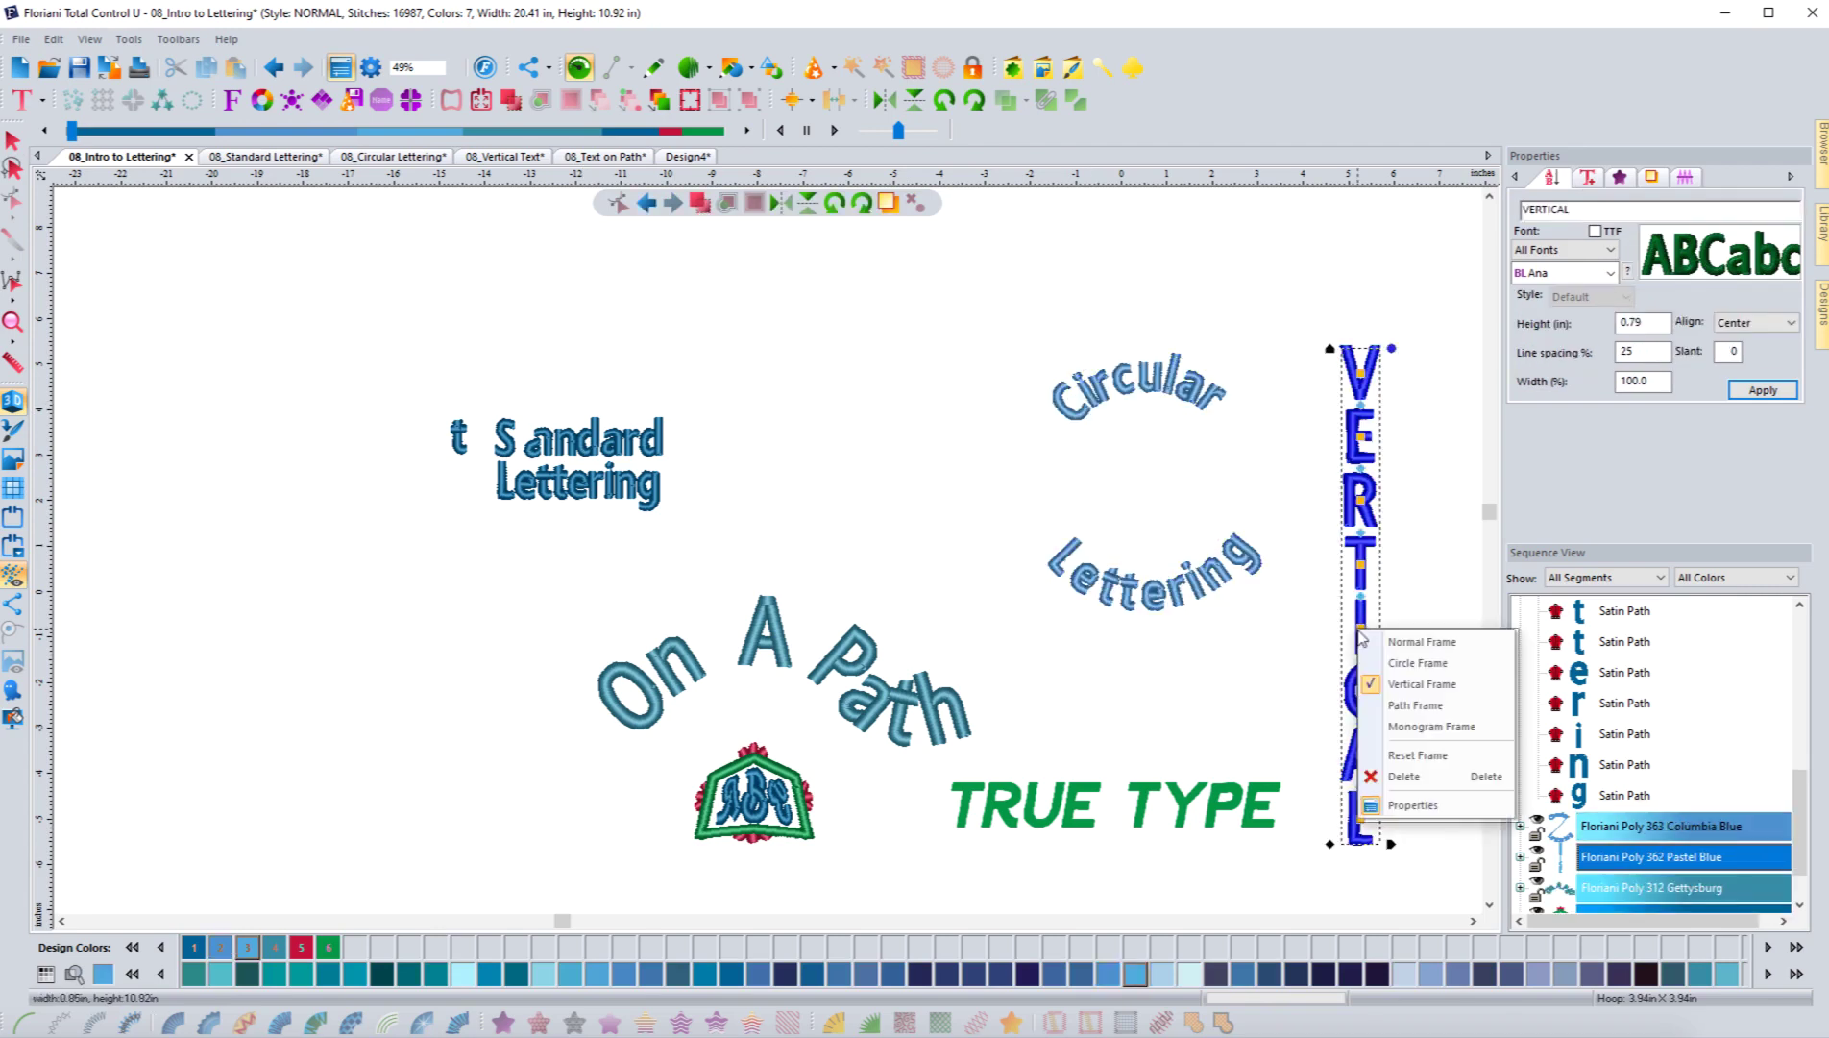
pyautogui.click(1262, 675)
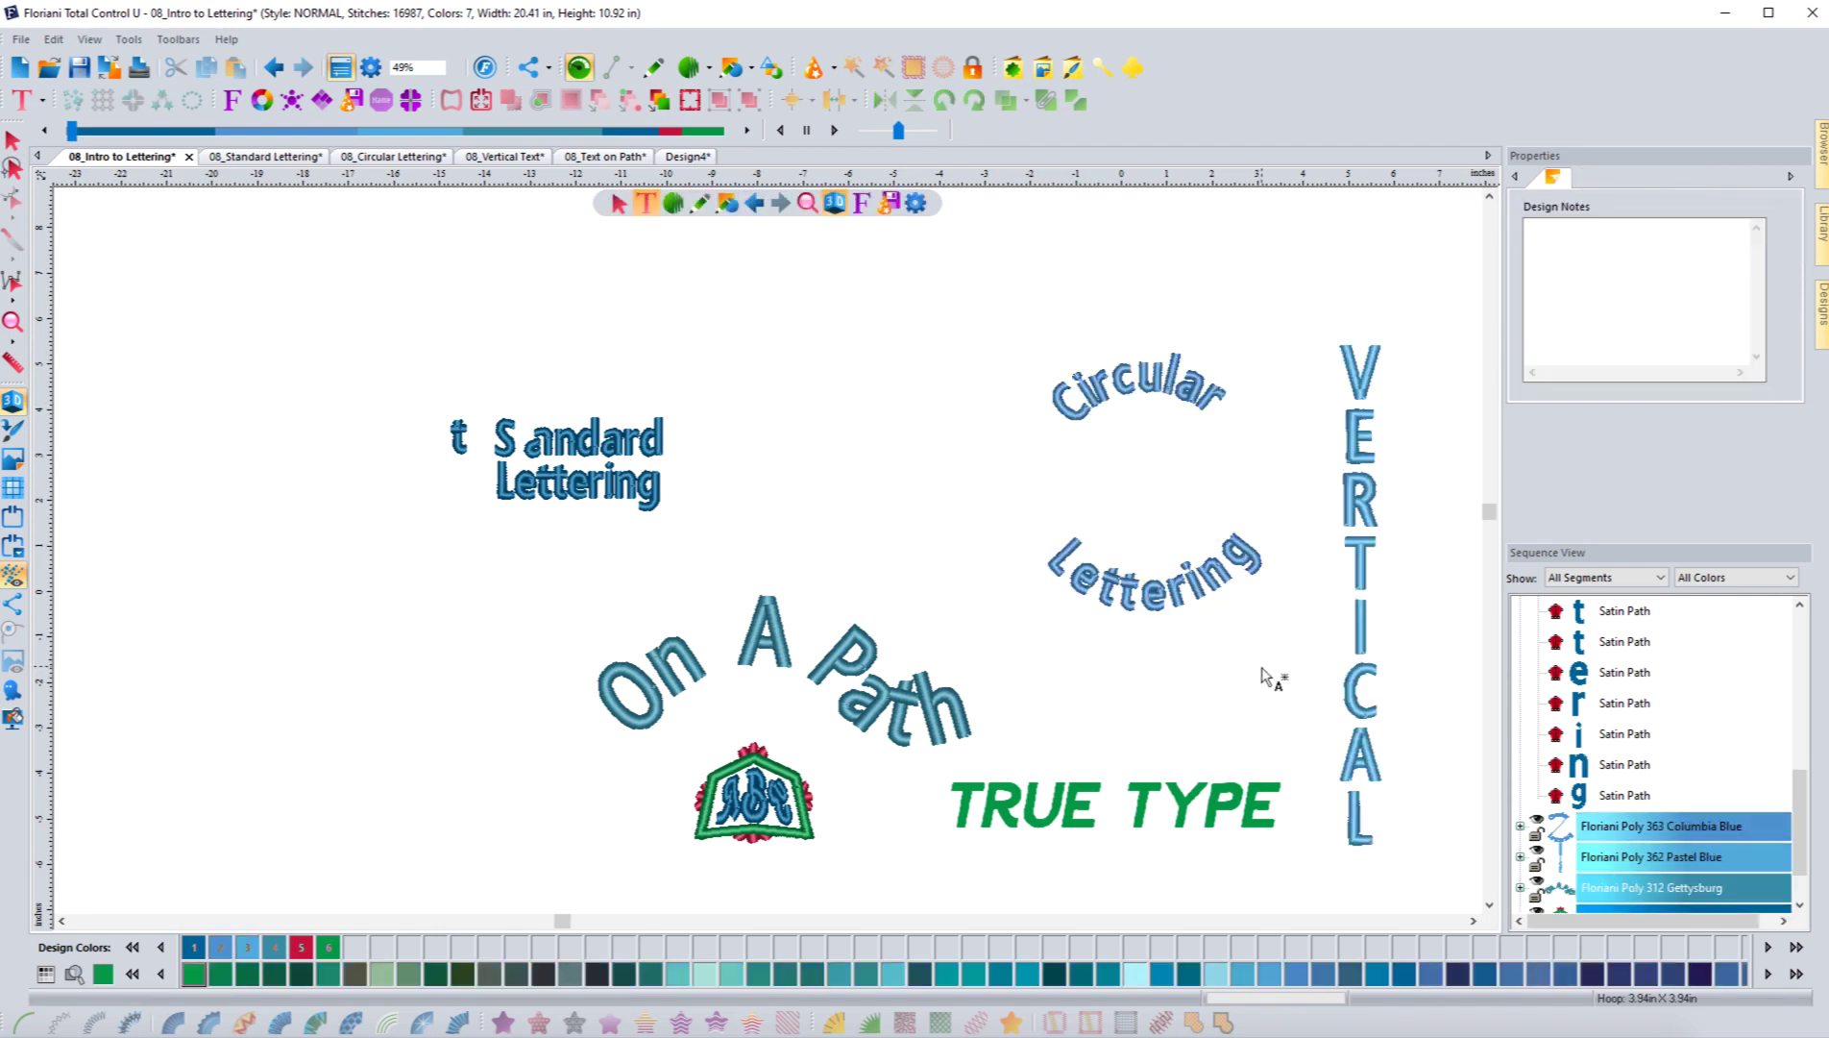
# Inspect the curve and letter handles of the On A Path text, and return to selecting it as a whole object.
pyautogui.click(970, 732)
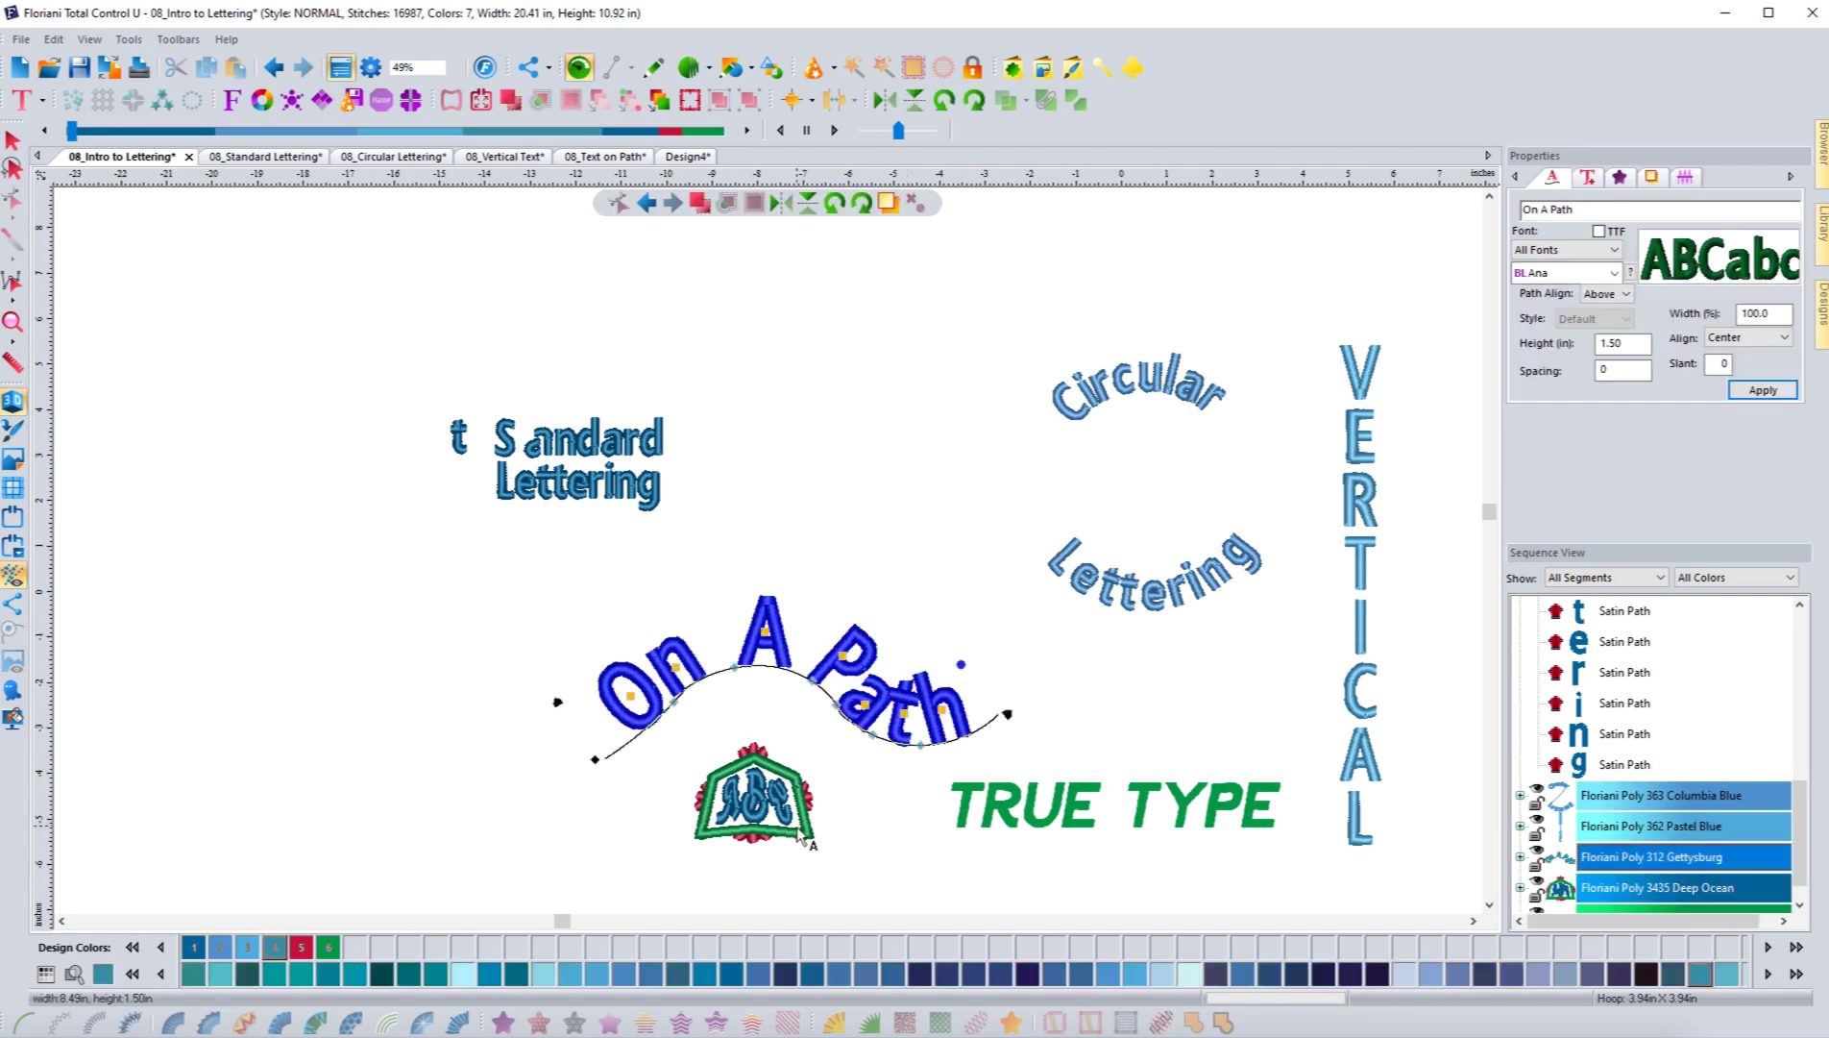
pyautogui.press('Escape')
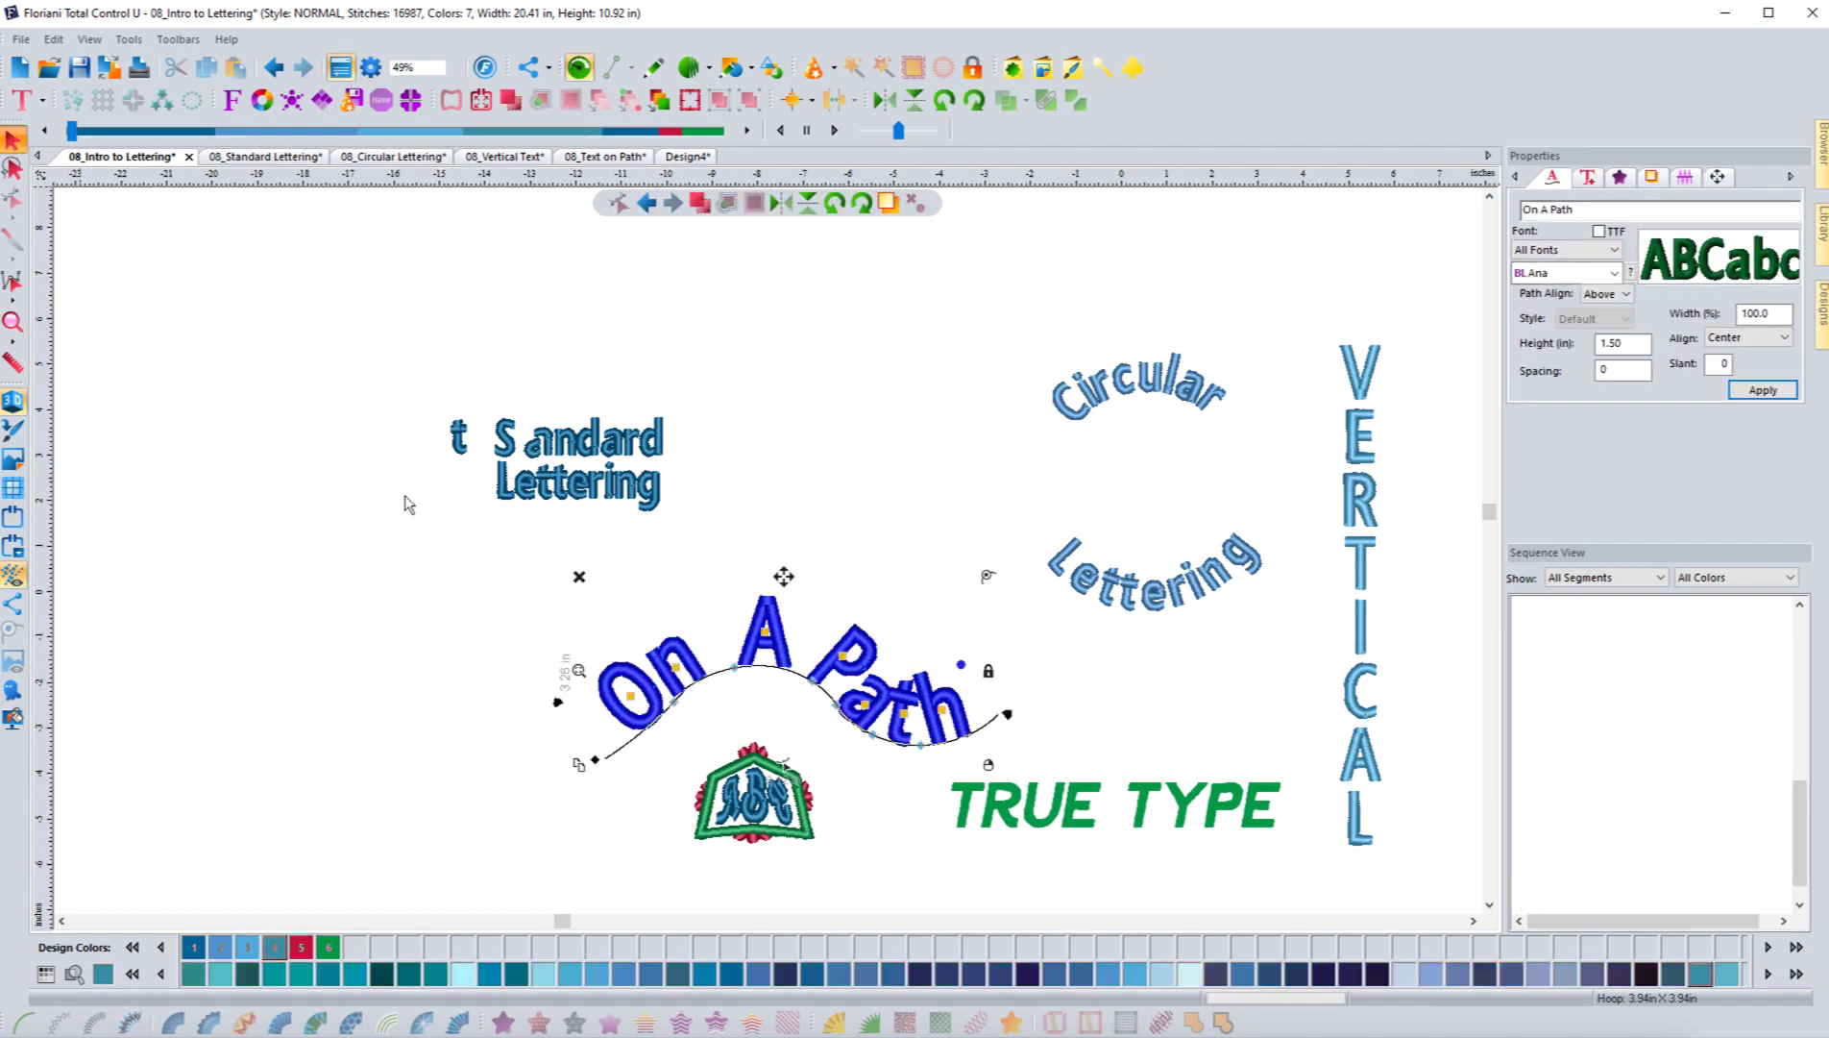
pyautogui.click(680, 688)
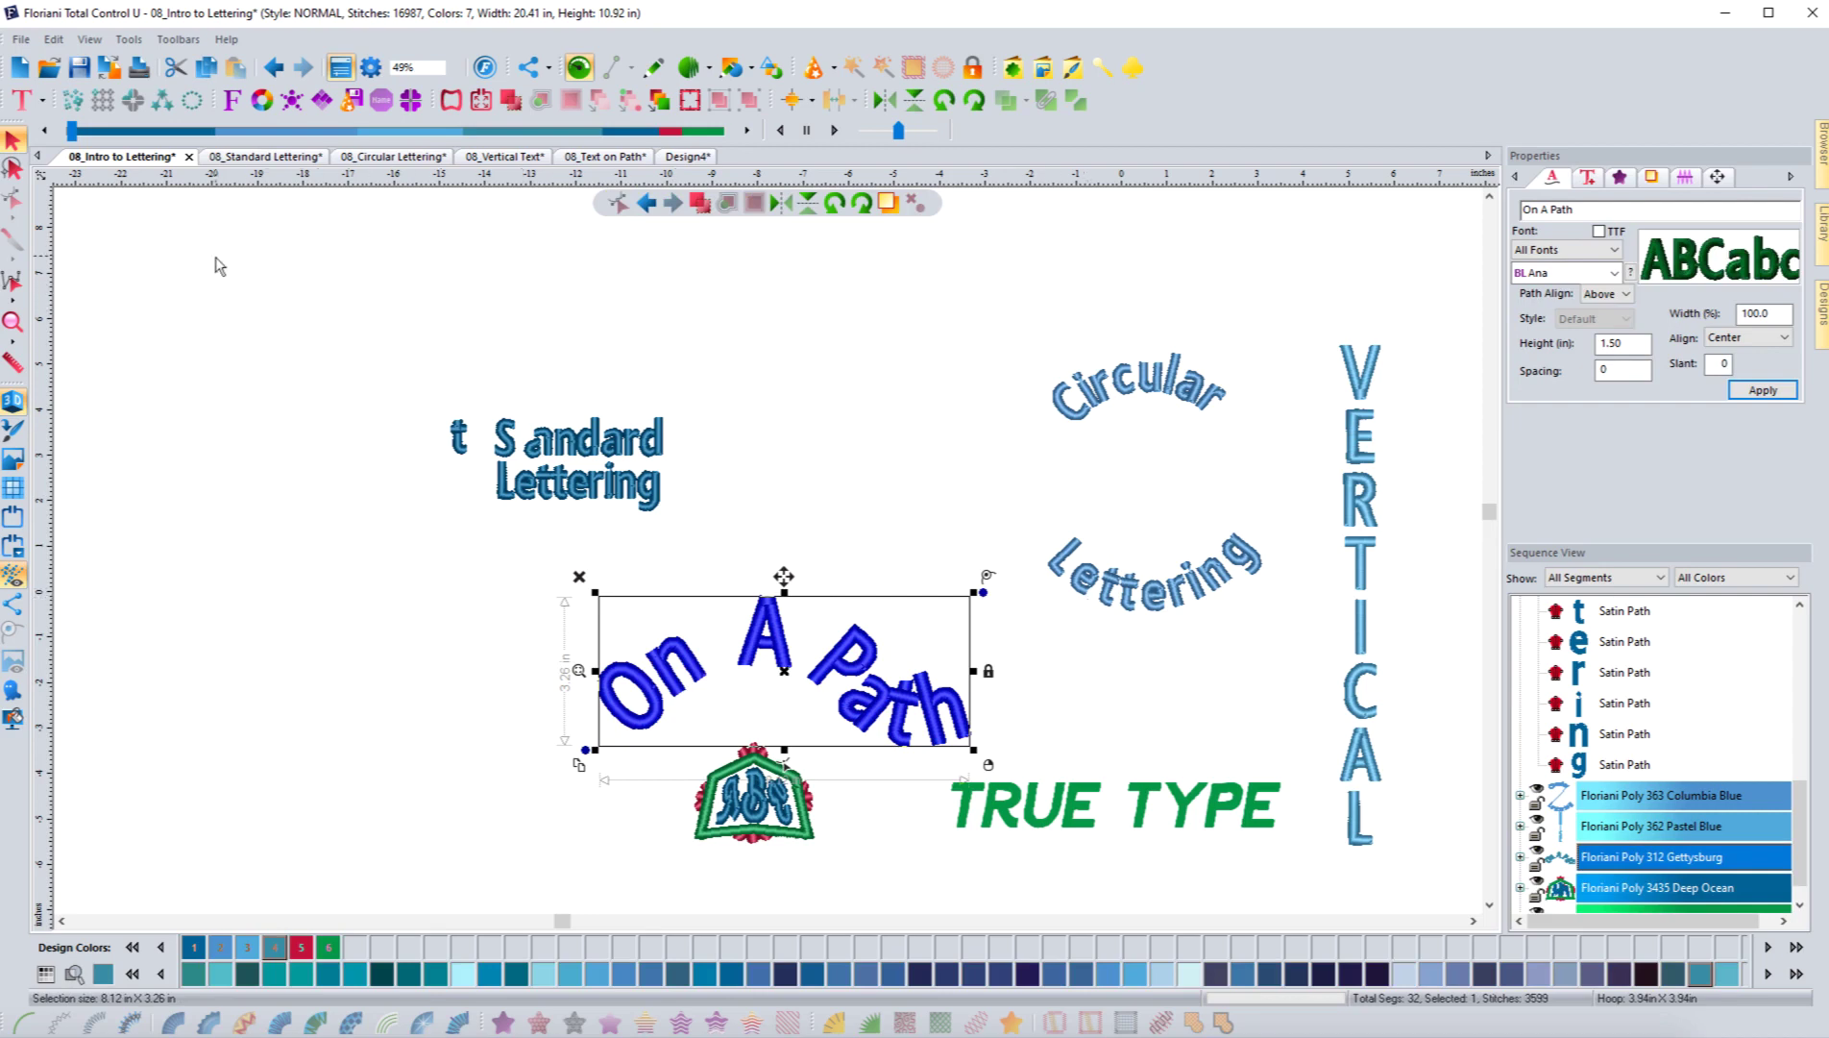
# Edit the stitched MY TEXT in Design4, tightening the gap between T and E to an overall width of about 4.74 in.
pyautogui.click(701, 160)
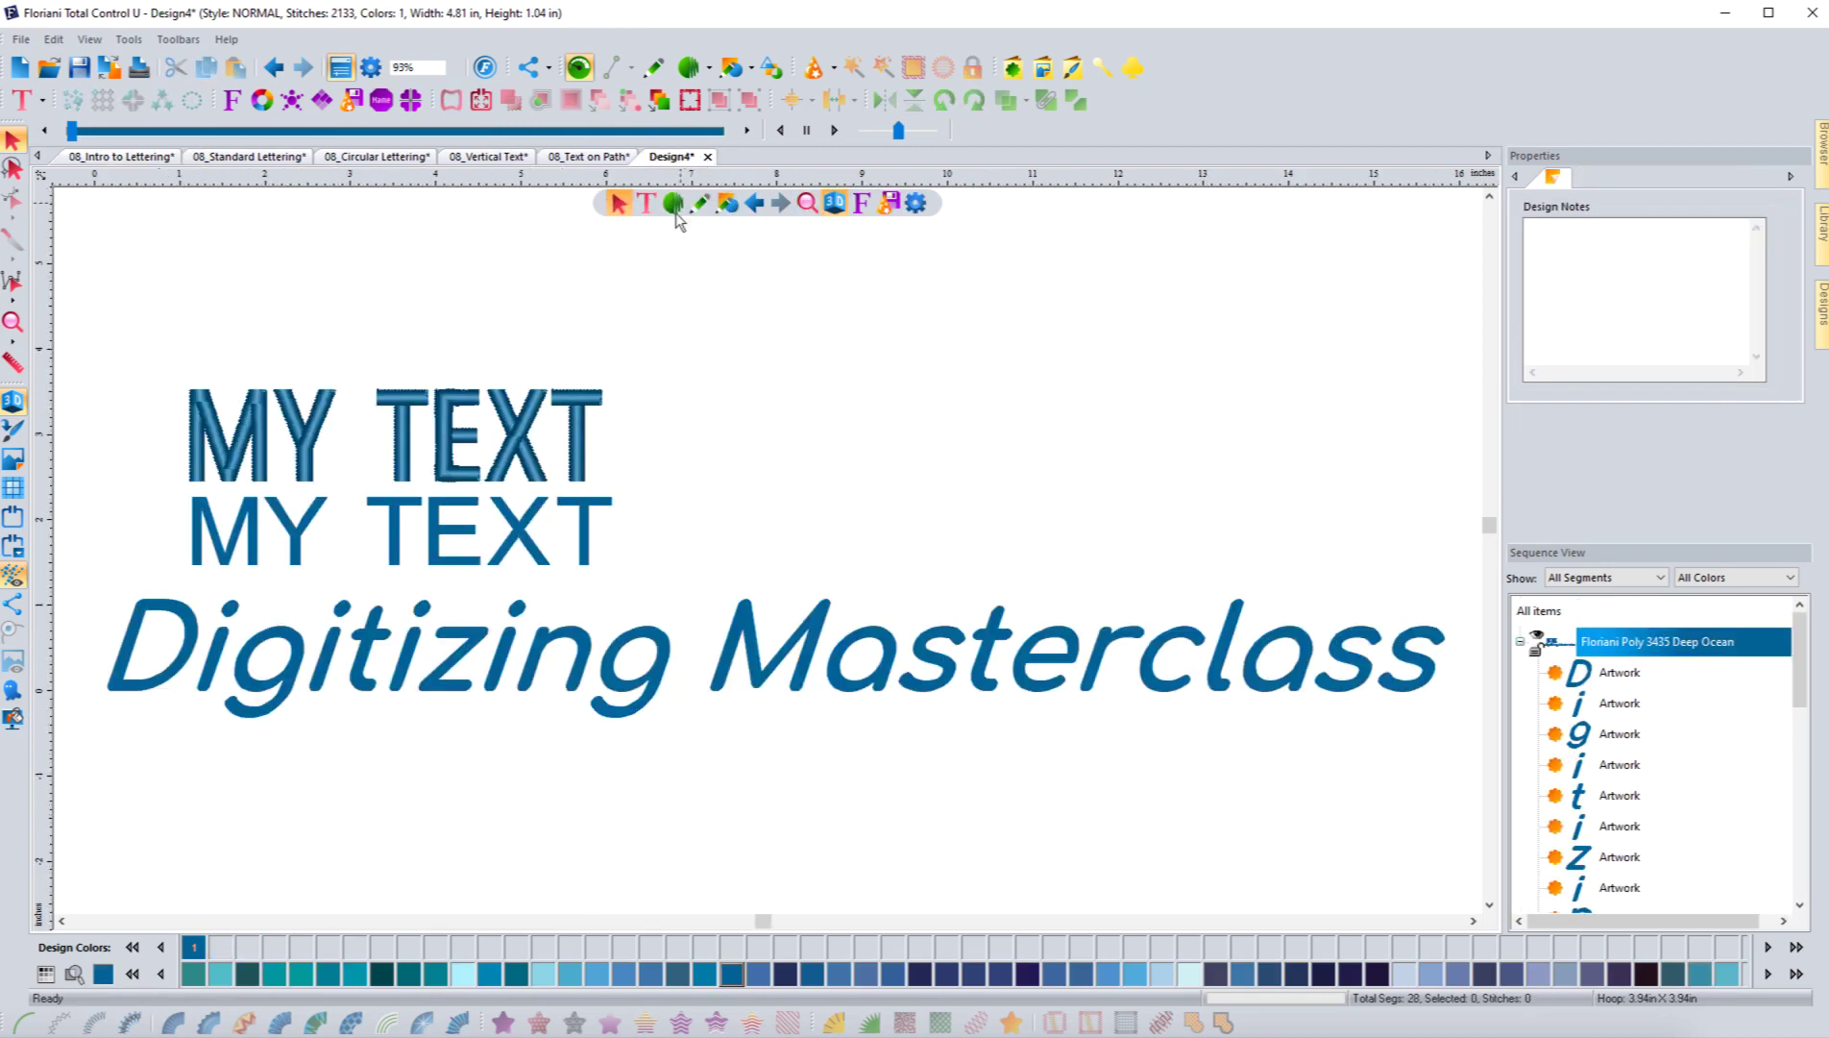
pyautogui.click(465, 441)
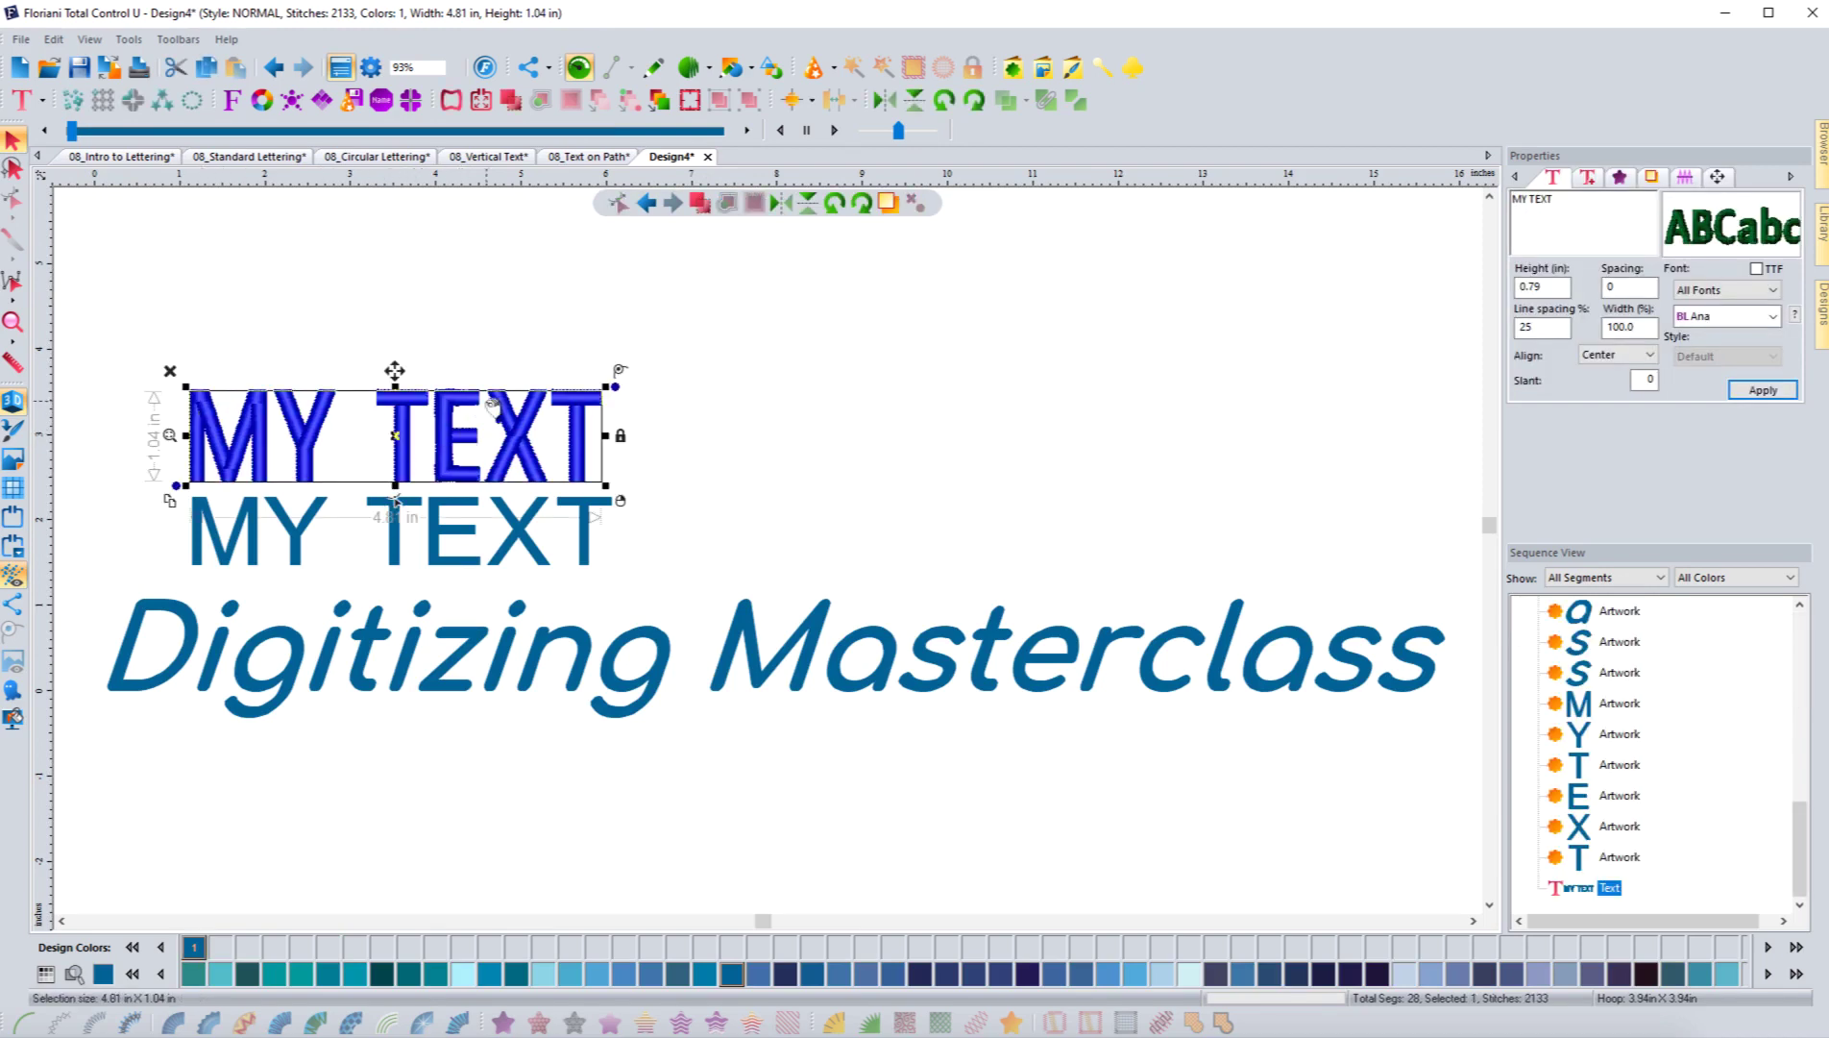
pyautogui.press('Escape')
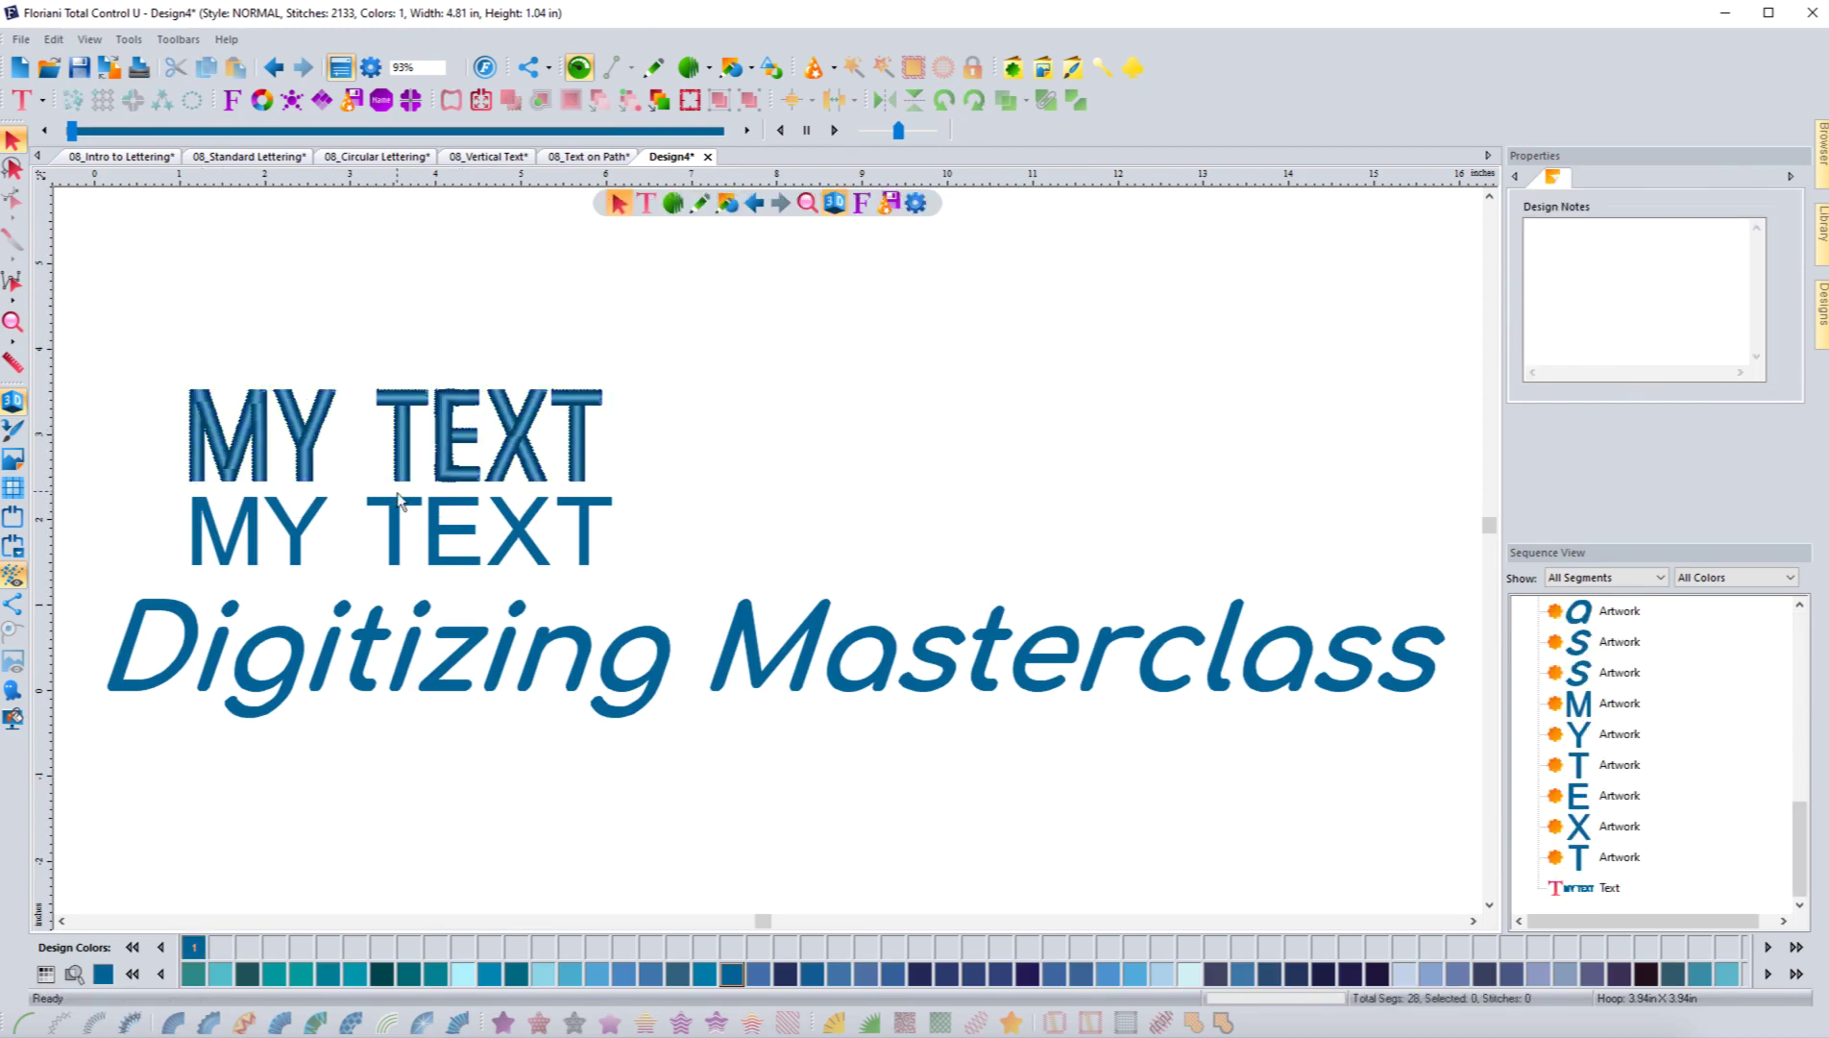
pyautogui.click(402, 463)
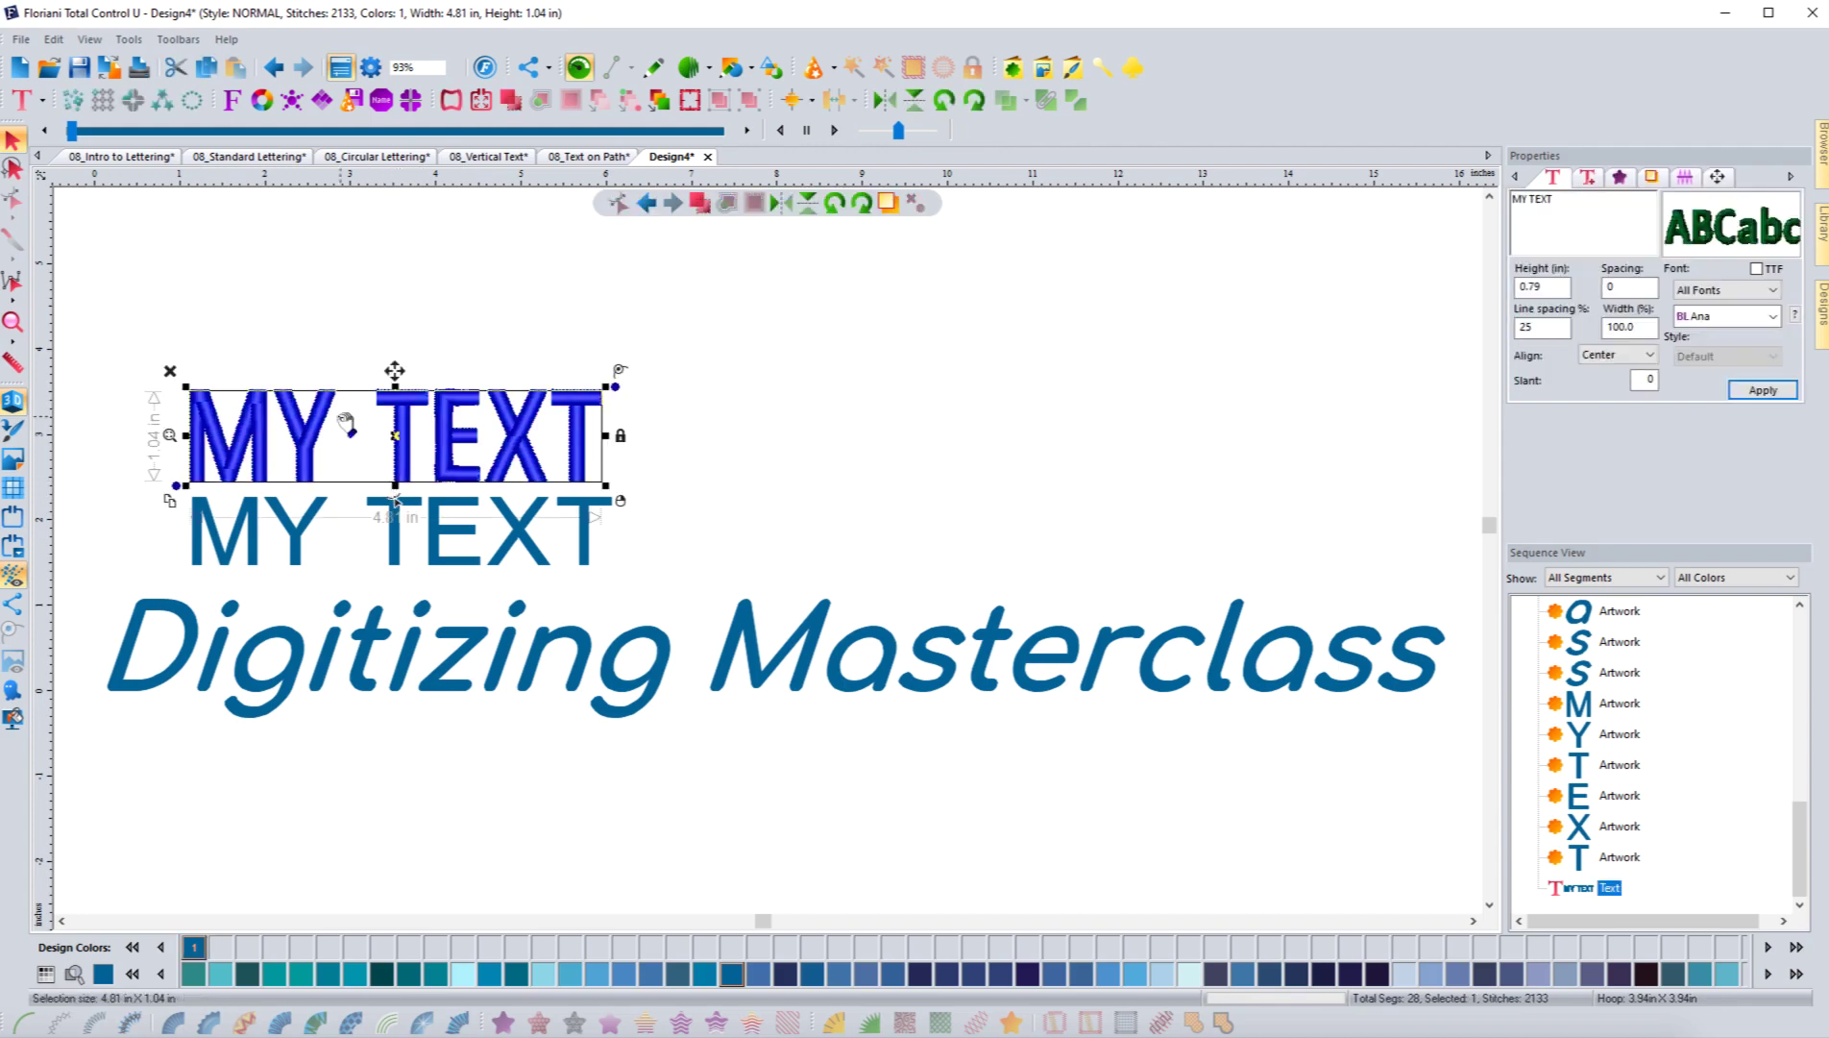
pyautogui.rightClick(303, 424)
pyautogui.click(416, 577)
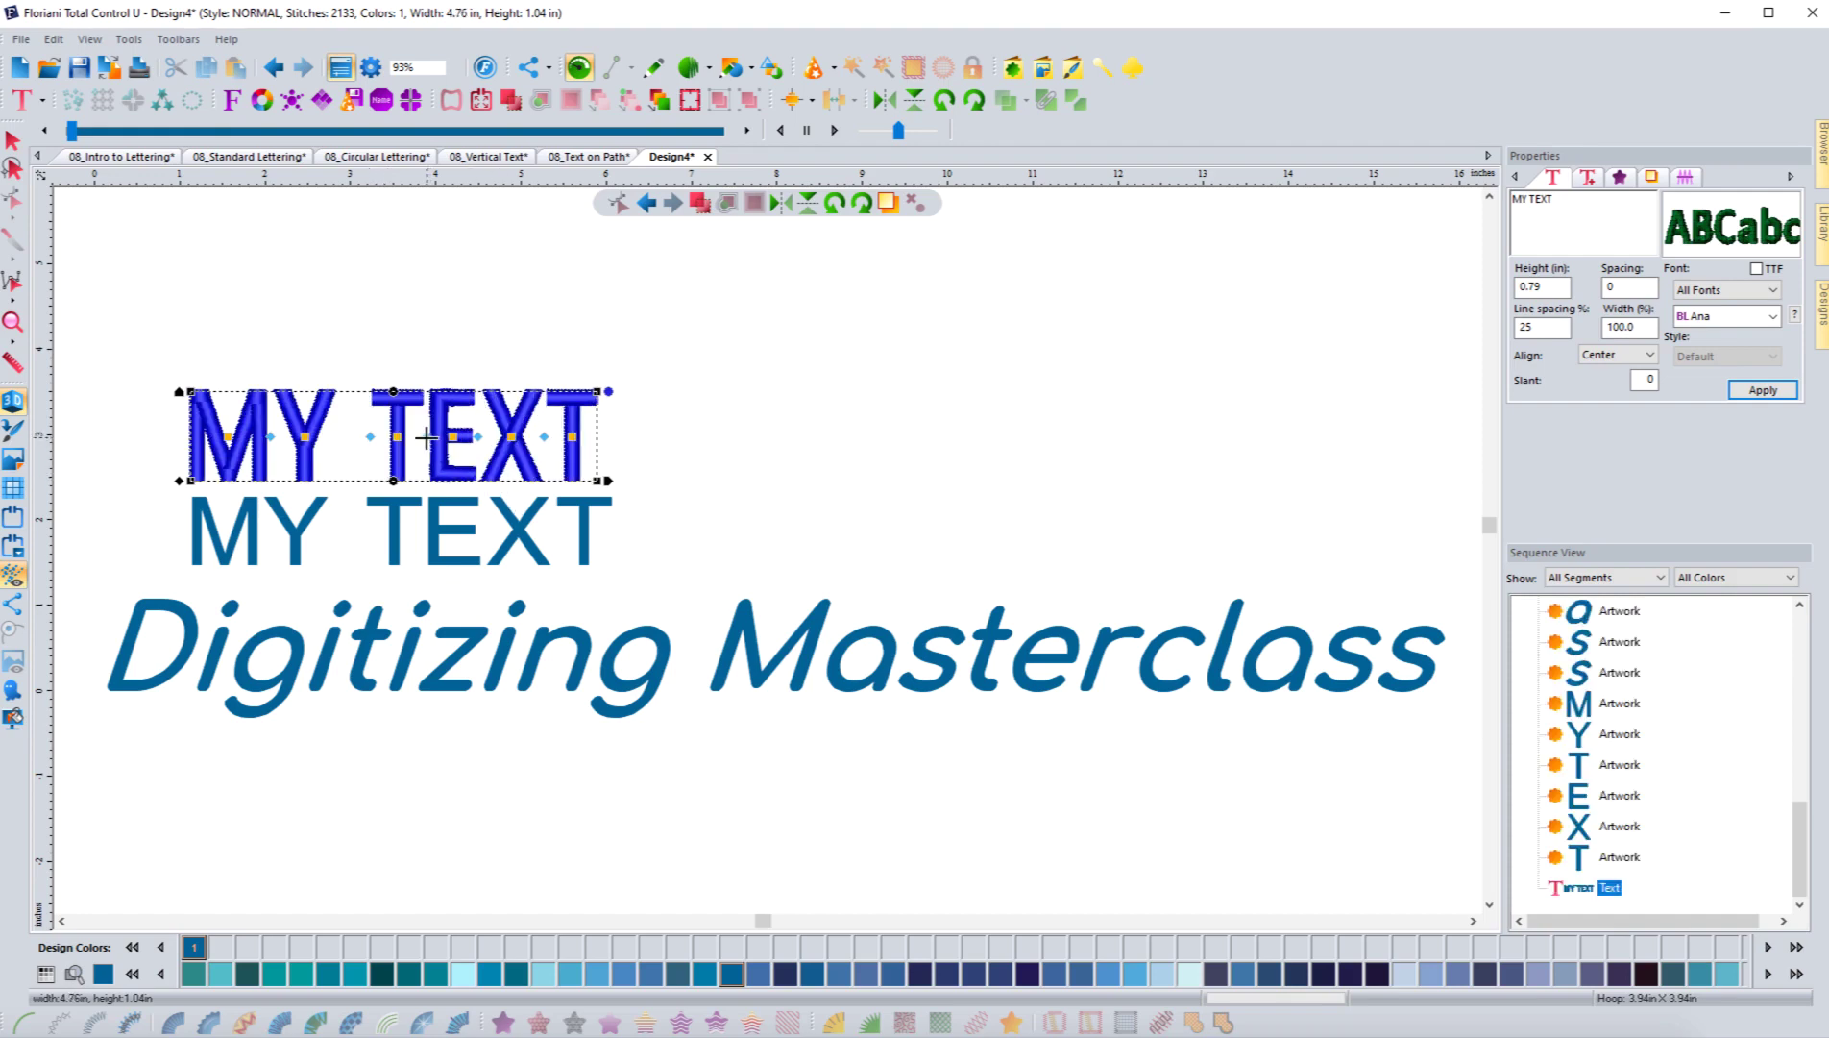
pyautogui.moveTo(425, 437); pyautogui.dragTo(424, 437)
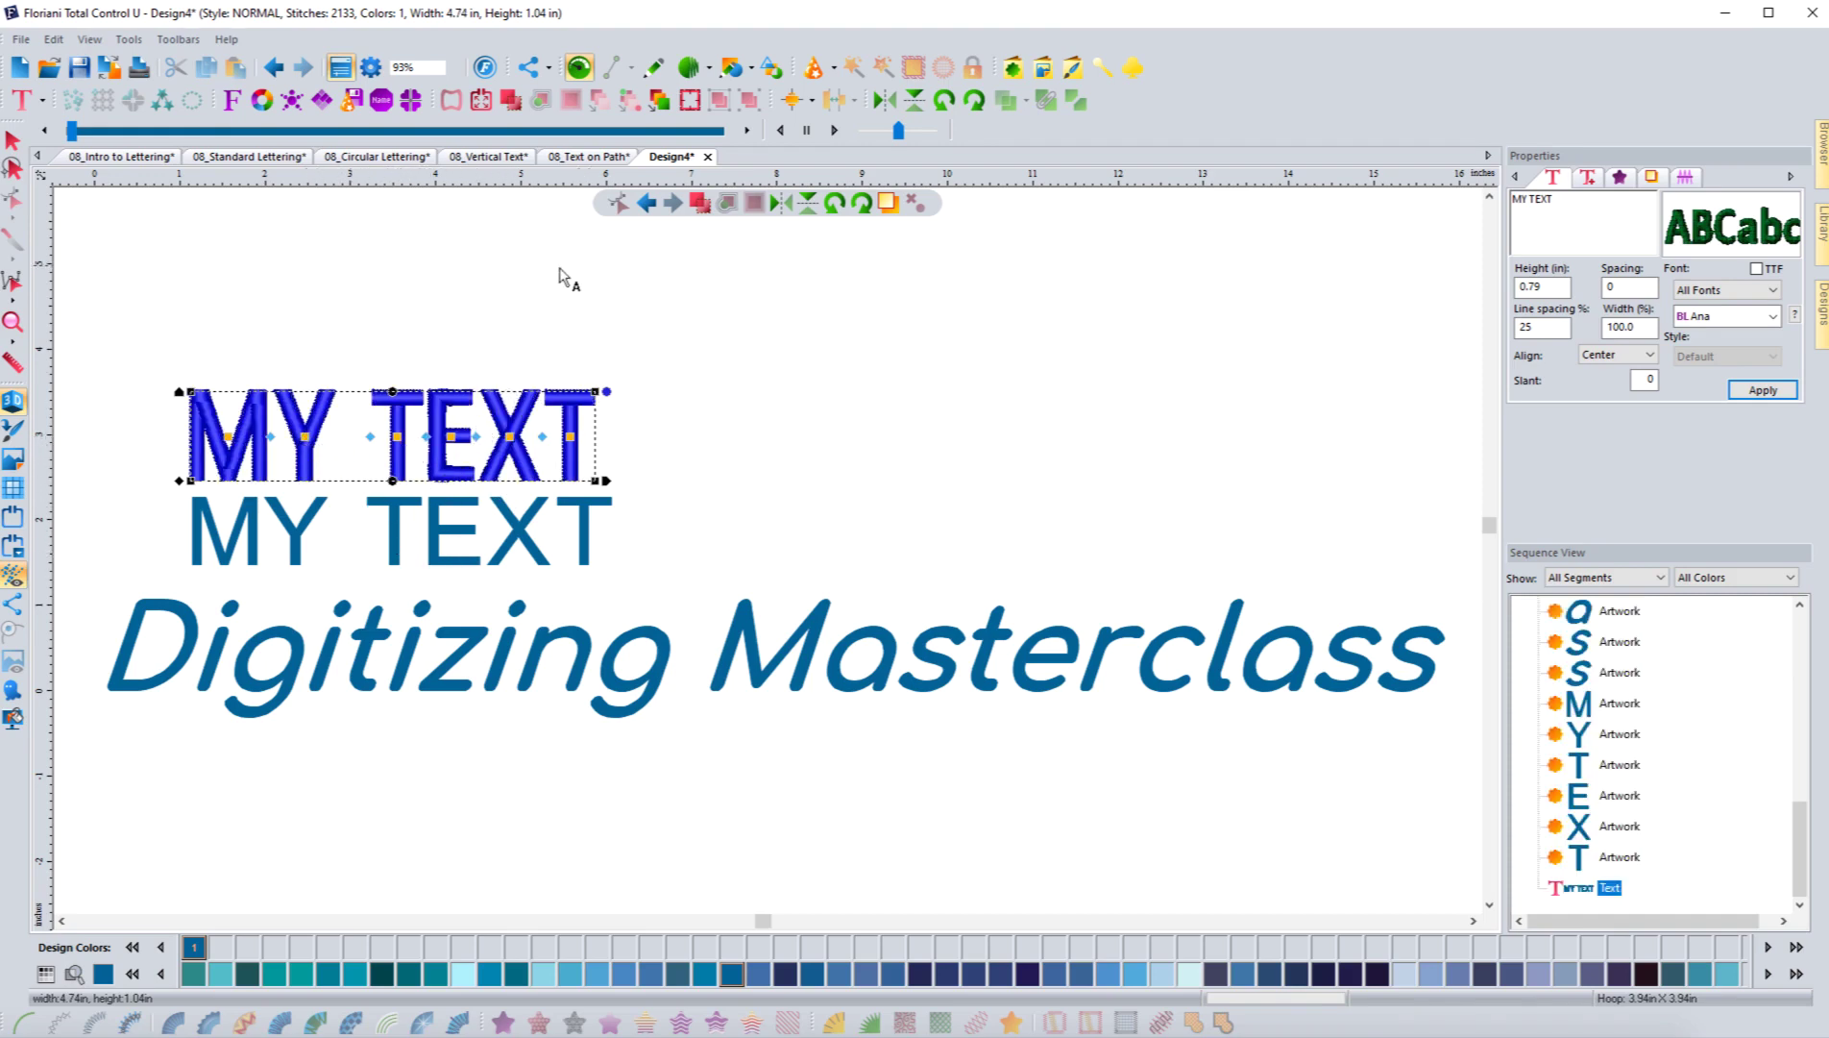
pyautogui.click(12, 140)
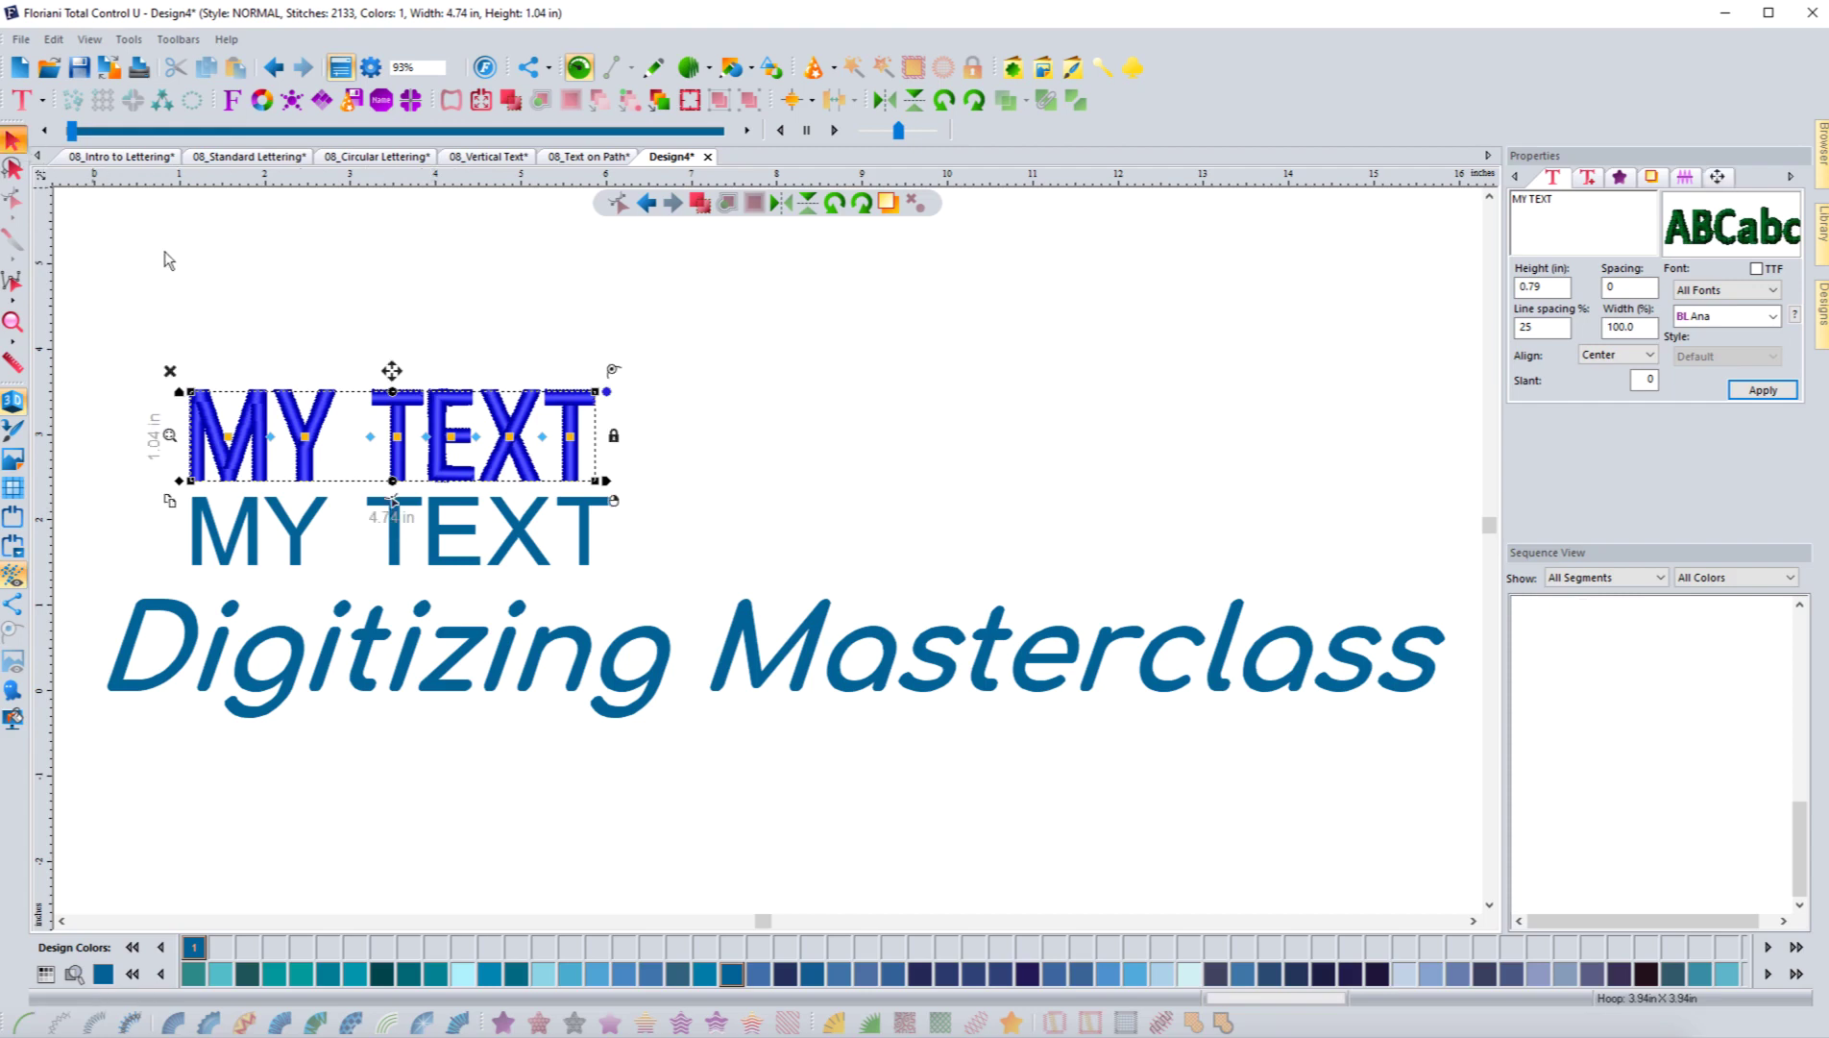